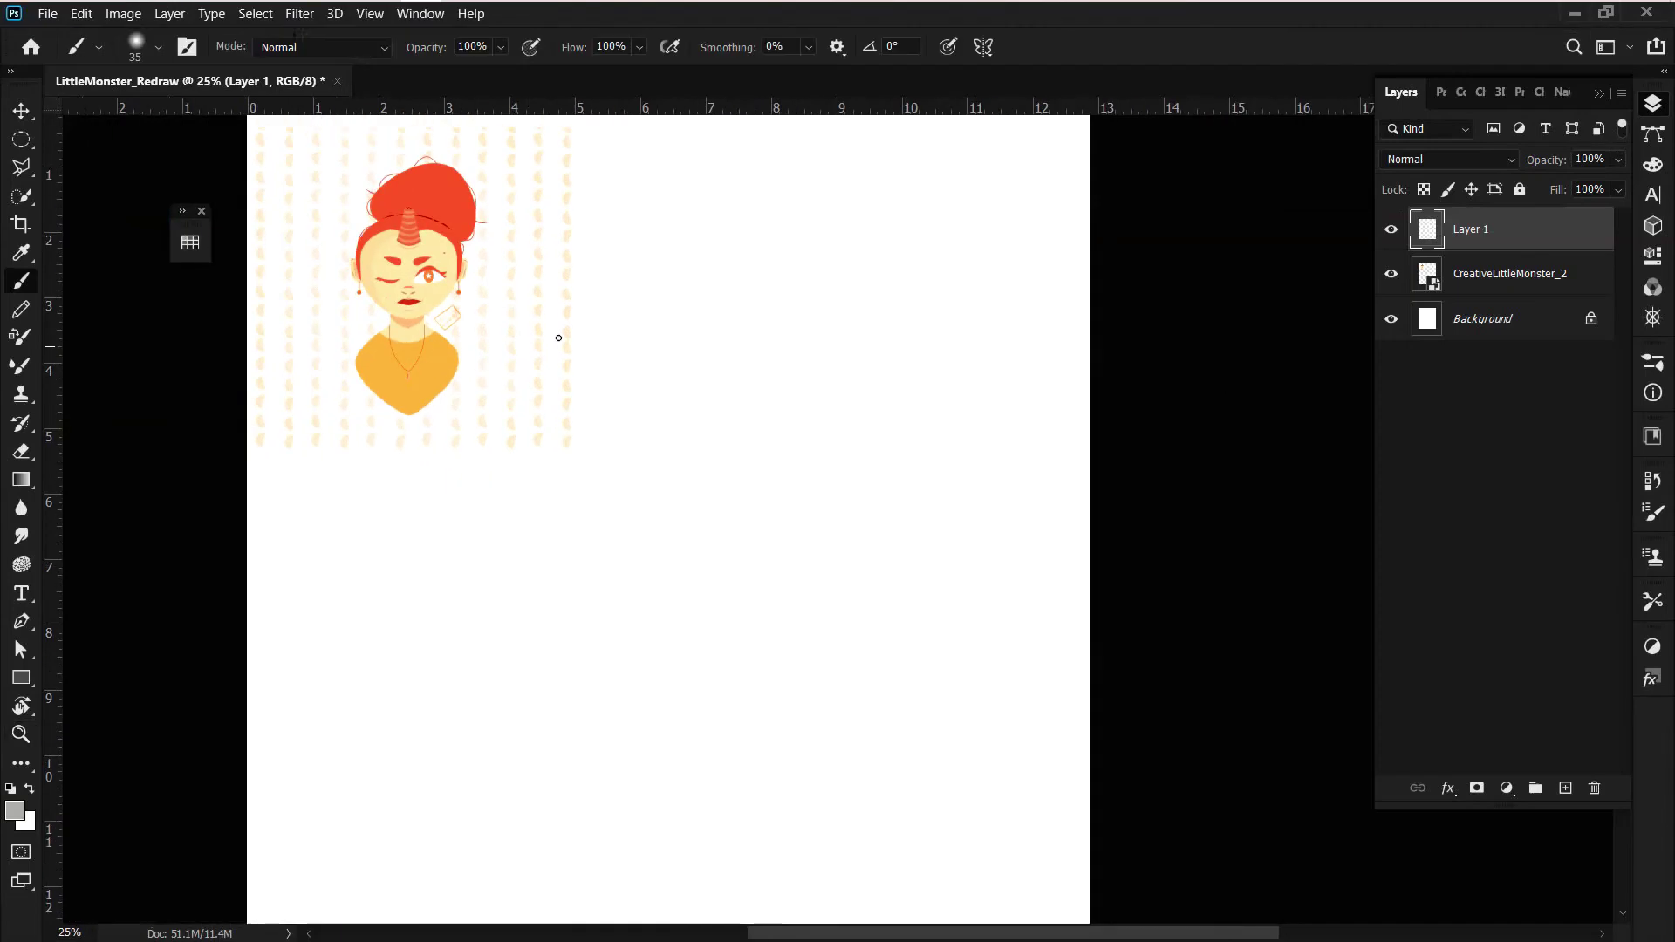
- Sketch the rounded box outline of the head and a line down the face
{"action": "mouse_move", "coordinate": [750, 319]}
{"action": "left_mouse_down"}
{"action": "mouse_move", "coordinate": [682, 450]}
{"action": "mouse_move", "coordinate": [790, 526]}
{"action": "left_mouse_up"}
{"action": "left_click_drag", "start_coordinate": [845, 328], "coordinate": [840, 524]}
{"action": "left_click_drag", "start_coordinate": [711, 549], "coordinate": [841, 526]}
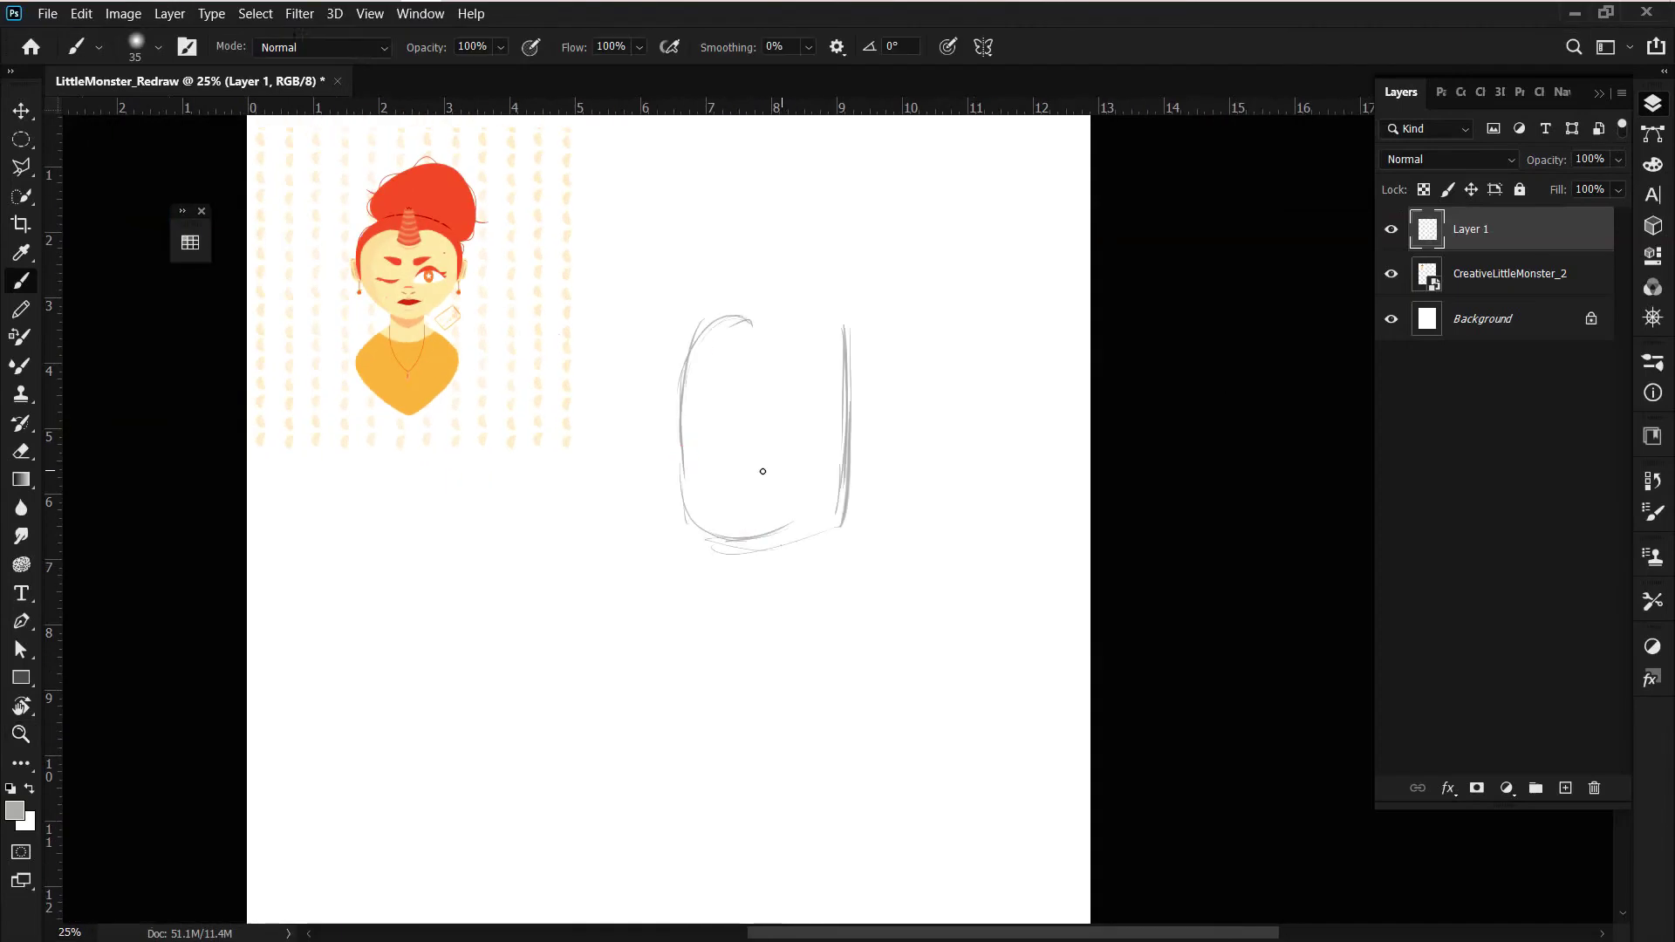
{"action": "left_click_drag", "start_coordinate": [688, 312], "coordinate": [691, 543]}
{"action": "left_click_drag", "start_coordinate": [776, 534], "coordinate": [842, 523]}
{"action": "left_click_drag", "start_coordinate": [785, 324], "coordinate": [783, 528]}
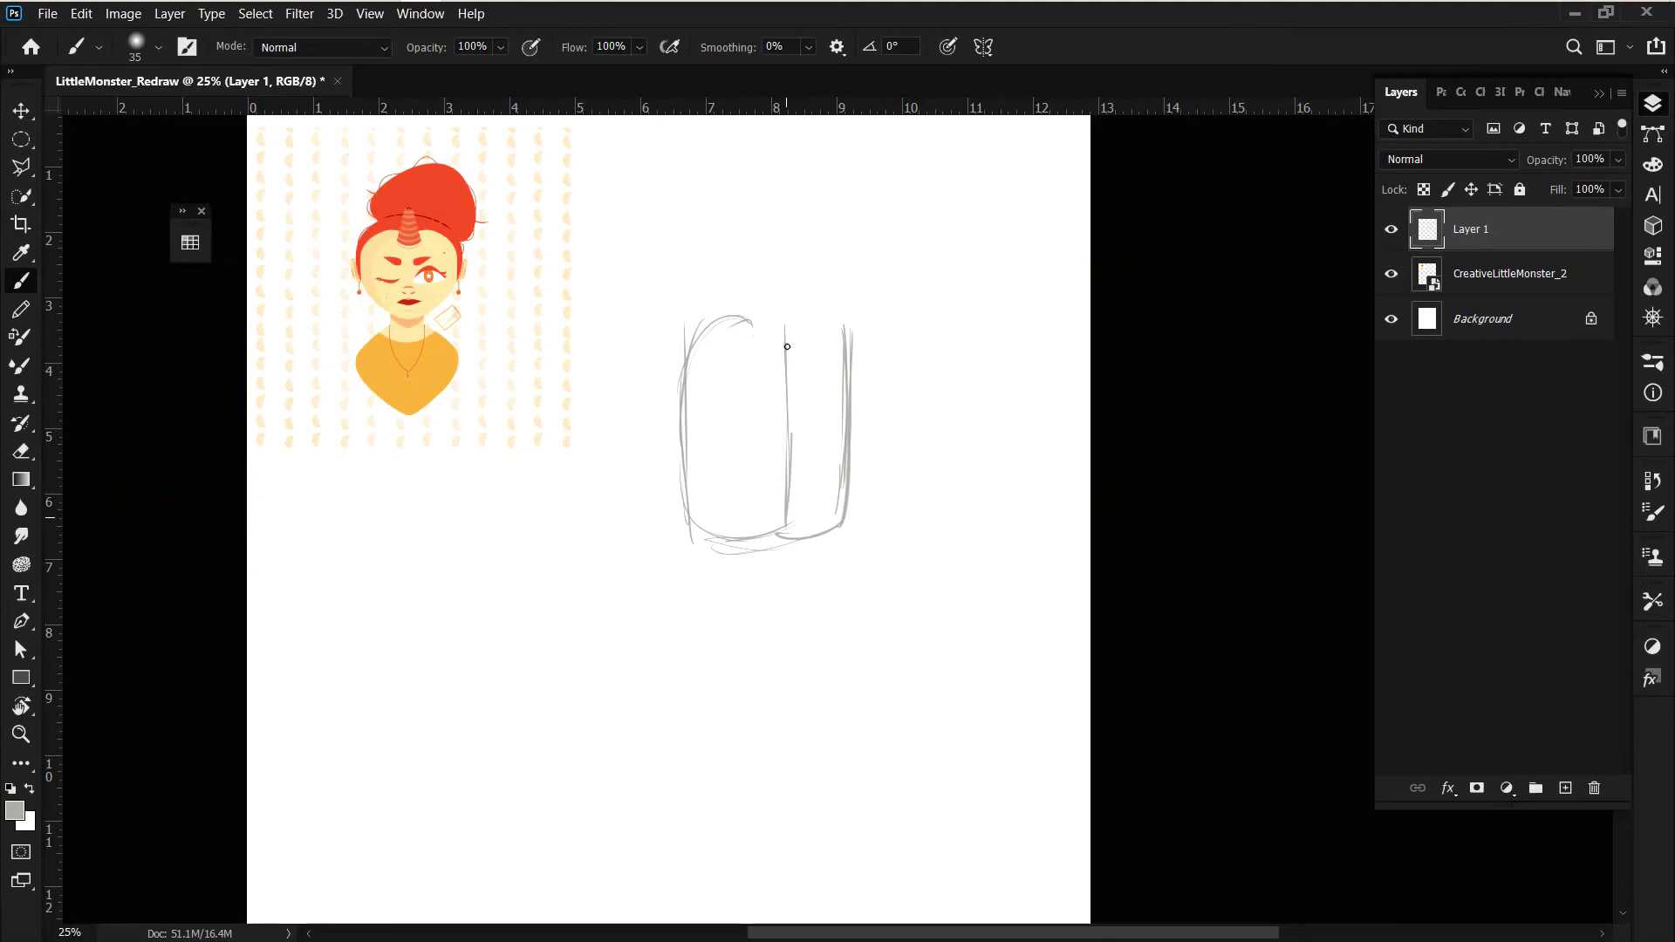
{"action": "left_click_drag", "start_coordinate": [847, 362], "coordinate": [776, 549]}
- Add rough neck lines, a left ear and a horn rising above the head
{"action": "left_click_drag", "start_coordinate": [771, 537], "coordinate": [762, 621]}
{"action": "left_click_drag", "start_coordinate": [686, 516], "coordinate": [691, 613]}
{"action": "left_click_drag", "start_coordinate": [694, 397], "coordinate": [689, 462]}
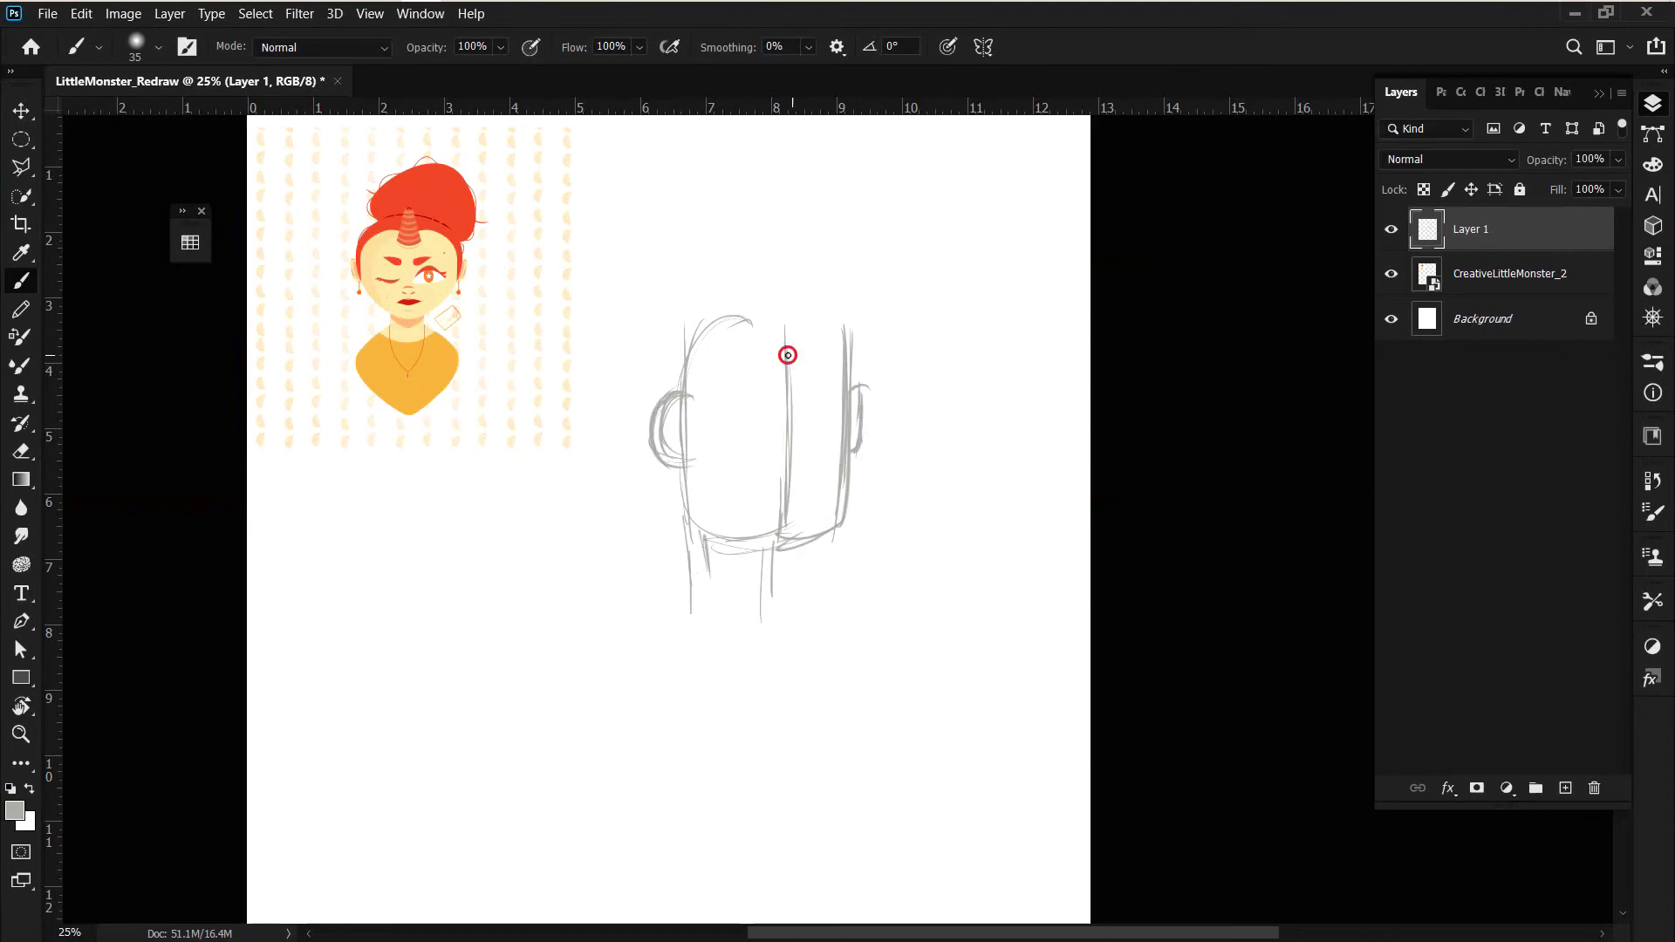
{"action": "mouse_move", "coordinate": [788, 355]}
{"action": "left_mouse_down"}
{"action": "mouse_move", "coordinate": [853, 199]}
{"action": "mouse_move", "coordinate": [829, 321]}
{"action": "left_mouse_up"}
{"action": "left_click_drag", "start_coordinate": [705, 312], "coordinate": [662, 394]}
{"action": "left_click_drag", "start_coordinate": [663, 458], "coordinate": [689, 597]}
{"action": "left_click_drag", "start_coordinate": [755, 554], "coordinate": [757, 602]}
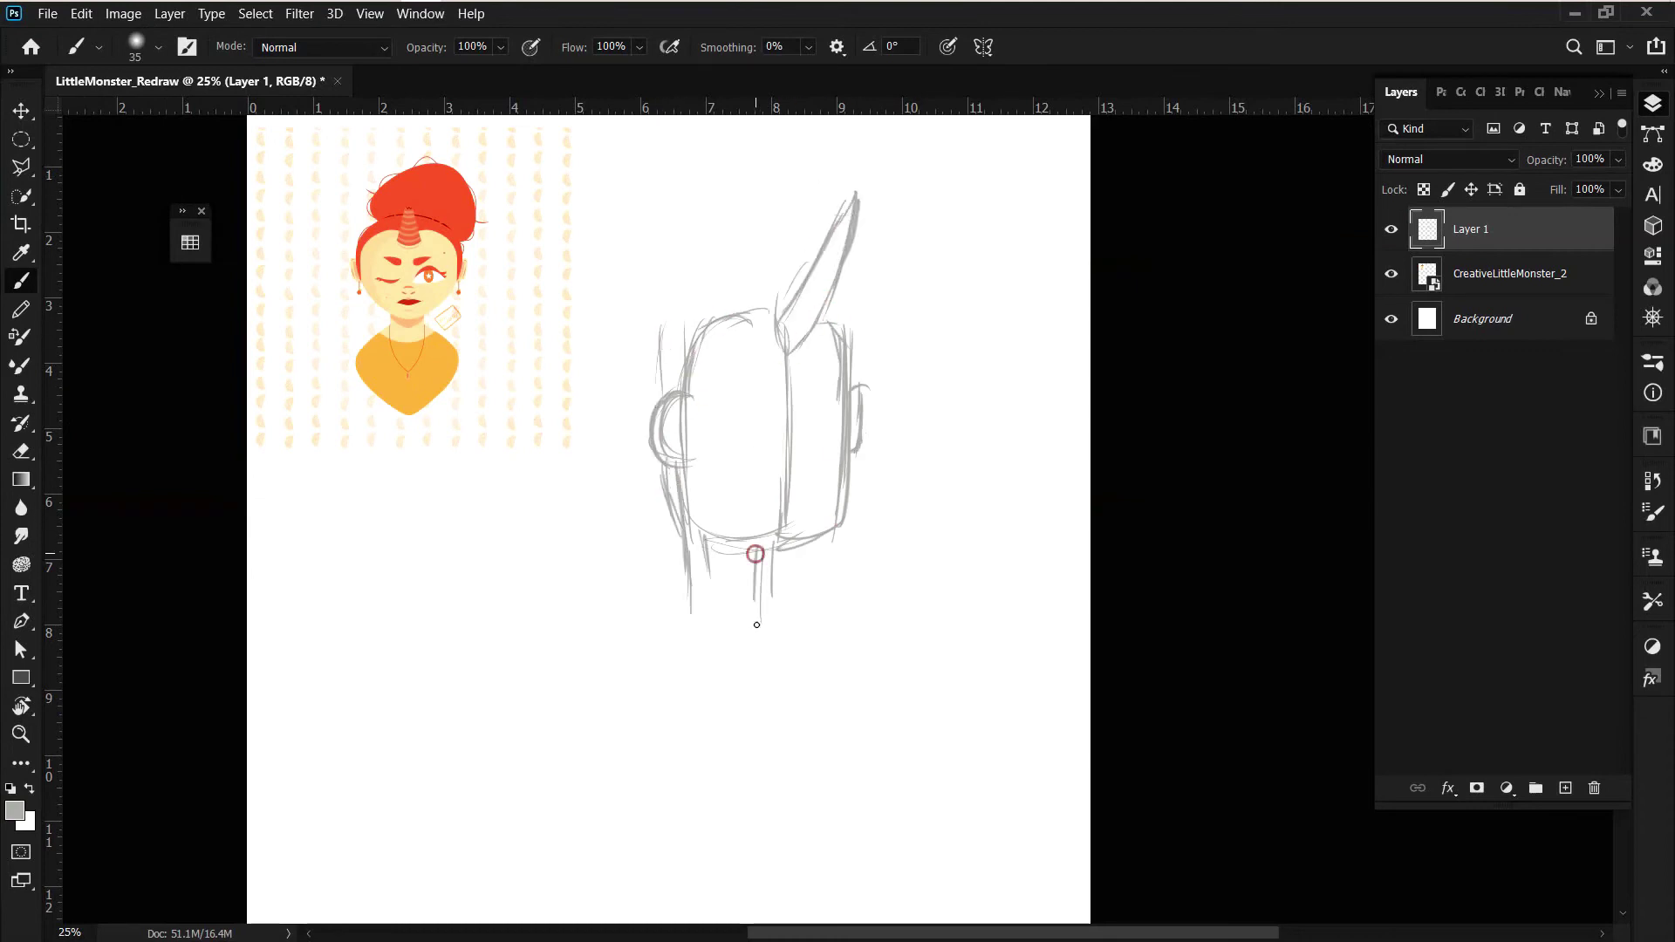
- Undo the extra lines, then redraw the head edges boldly with a 60 px brush
{"action": "key", "text": "ctrl+z"}
{"action": "key", "text": "ctrl+z"}
{"action": "left_click", "coordinate": [157, 47]}
{"action": "double_click", "coordinate": [217, 467]}
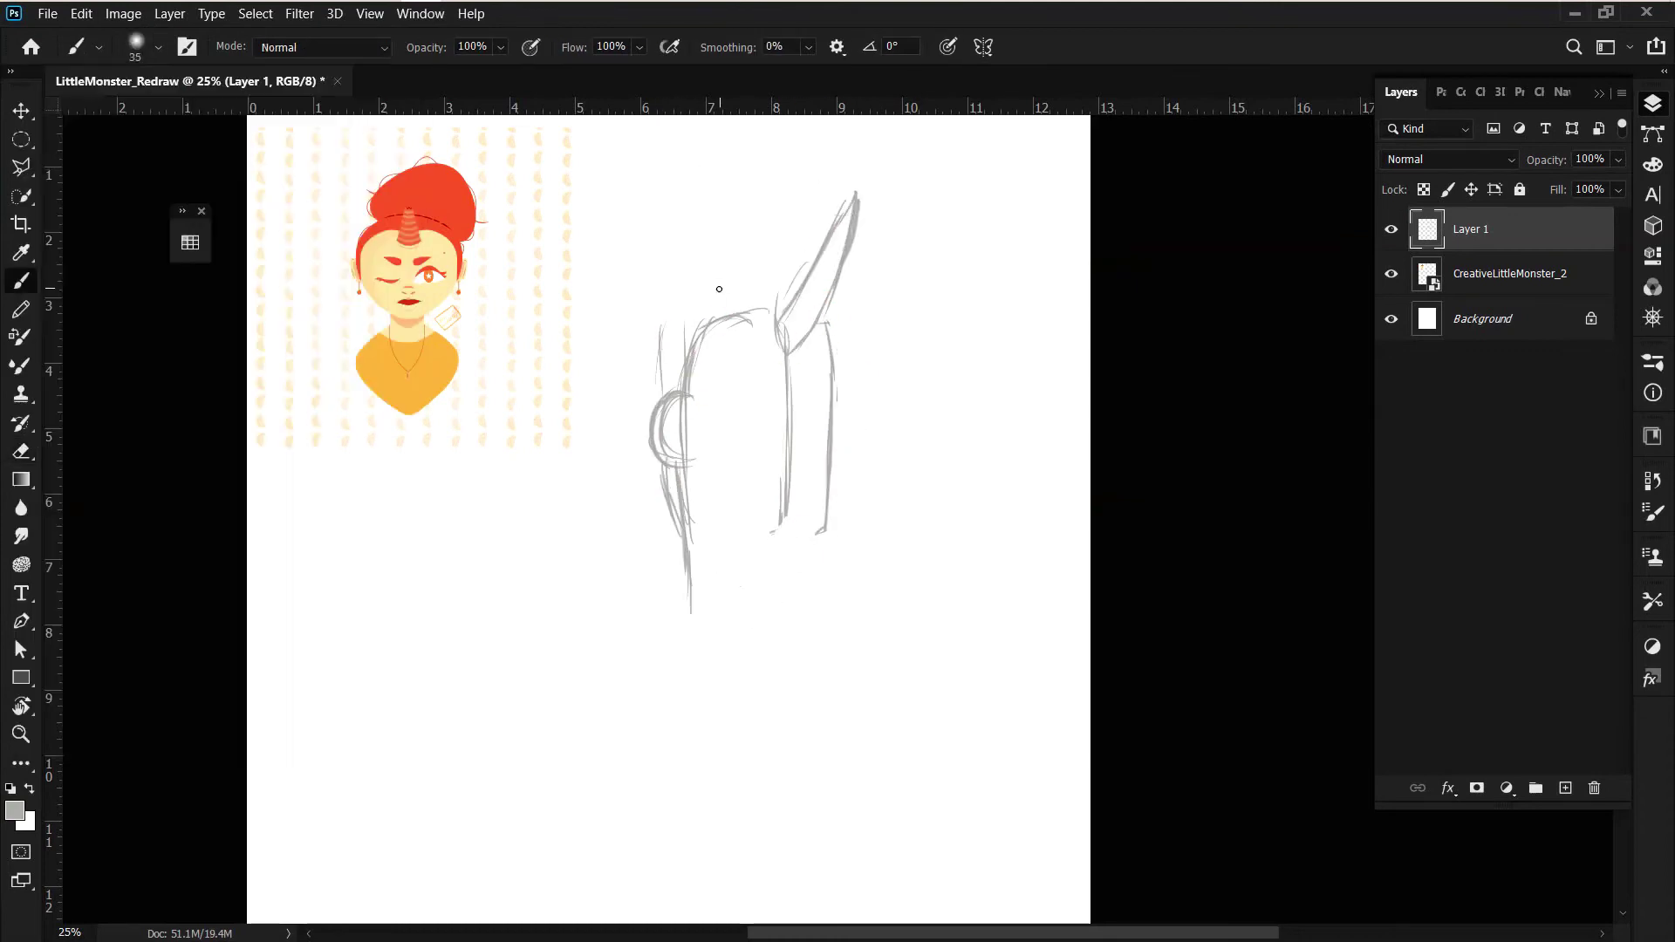
{"action": "left_click_drag", "start_coordinate": [823, 322], "coordinate": [769, 543]}
{"action": "left_click_drag", "start_coordinate": [768, 305], "coordinate": [689, 332]}
{"action": "left_click_drag", "start_coordinate": [694, 332], "coordinate": [698, 518]}
{"action": "left_click_drag", "start_coordinate": [704, 541], "coordinate": [820, 532]}
{"action": "left_click_drag", "start_coordinate": [838, 388], "coordinate": [842, 466]}
- Redraw the ear and horn, and sketch both sides and the base of the neck
{"action": "left_click_drag", "start_coordinate": [690, 393], "coordinate": [663, 462]}
{"action": "left_click_drag", "start_coordinate": [776, 354], "coordinate": [859, 196]}
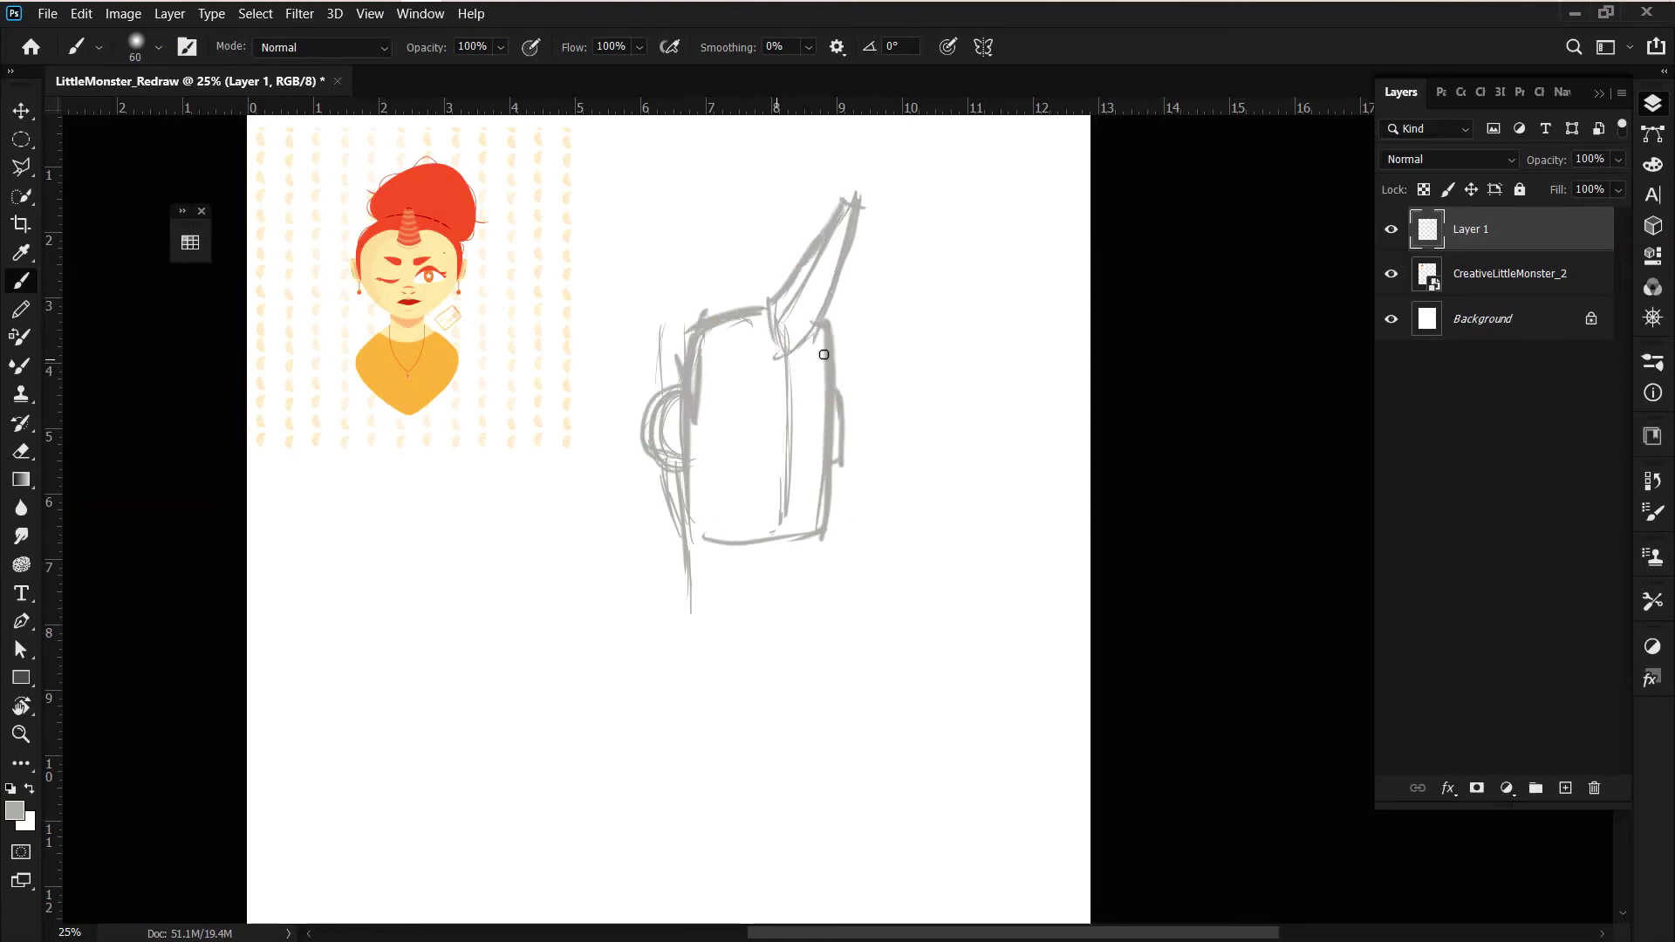
{"action": "left_click_drag", "start_coordinate": [663, 476], "coordinate": [690, 601]}
{"action": "left_click_drag", "start_coordinate": [735, 545], "coordinate": [742, 605]}
{"action": "left_click_drag", "start_coordinate": [694, 607], "coordinate": [741, 650]}
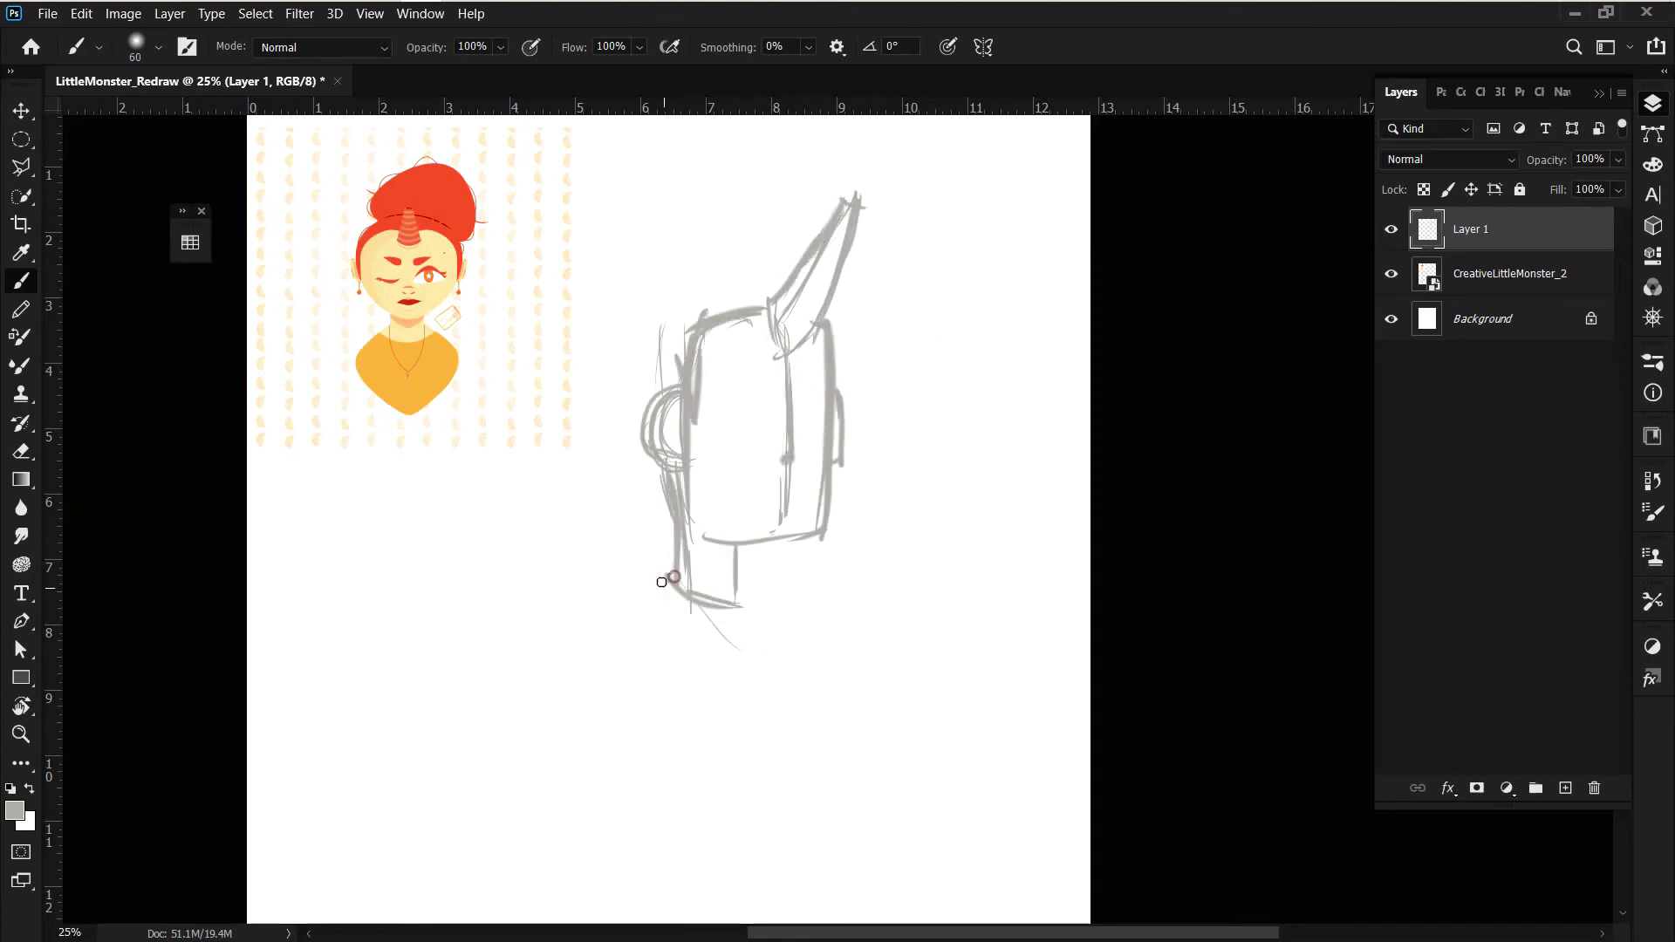
- Sketch the shoulder line and both arm outlines below the neck
{"action": "left_click_drag", "start_coordinate": [674, 576], "coordinate": [548, 636]}
{"action": "mouse_move", "coordinate": [737, 602]}
{"action": "left_mouse_down"}
{"action": "mouse_move", "coordinate": [772, 600]}
{"action": "mouse_move", "coordinate": [809, 676]}
{"action": "left_mouse_up"}
{"action": "left_click_drag", "start_coordinate": [574, 621], "coordinate": [554, 748]}
{"action": "left_click_drag", "start_coordinate": [641, 660], "coordinate": [628, 754]}
{"action": "left_click_drag", "start_coordinate": [789, 645], "coordinate": [786, 741]}
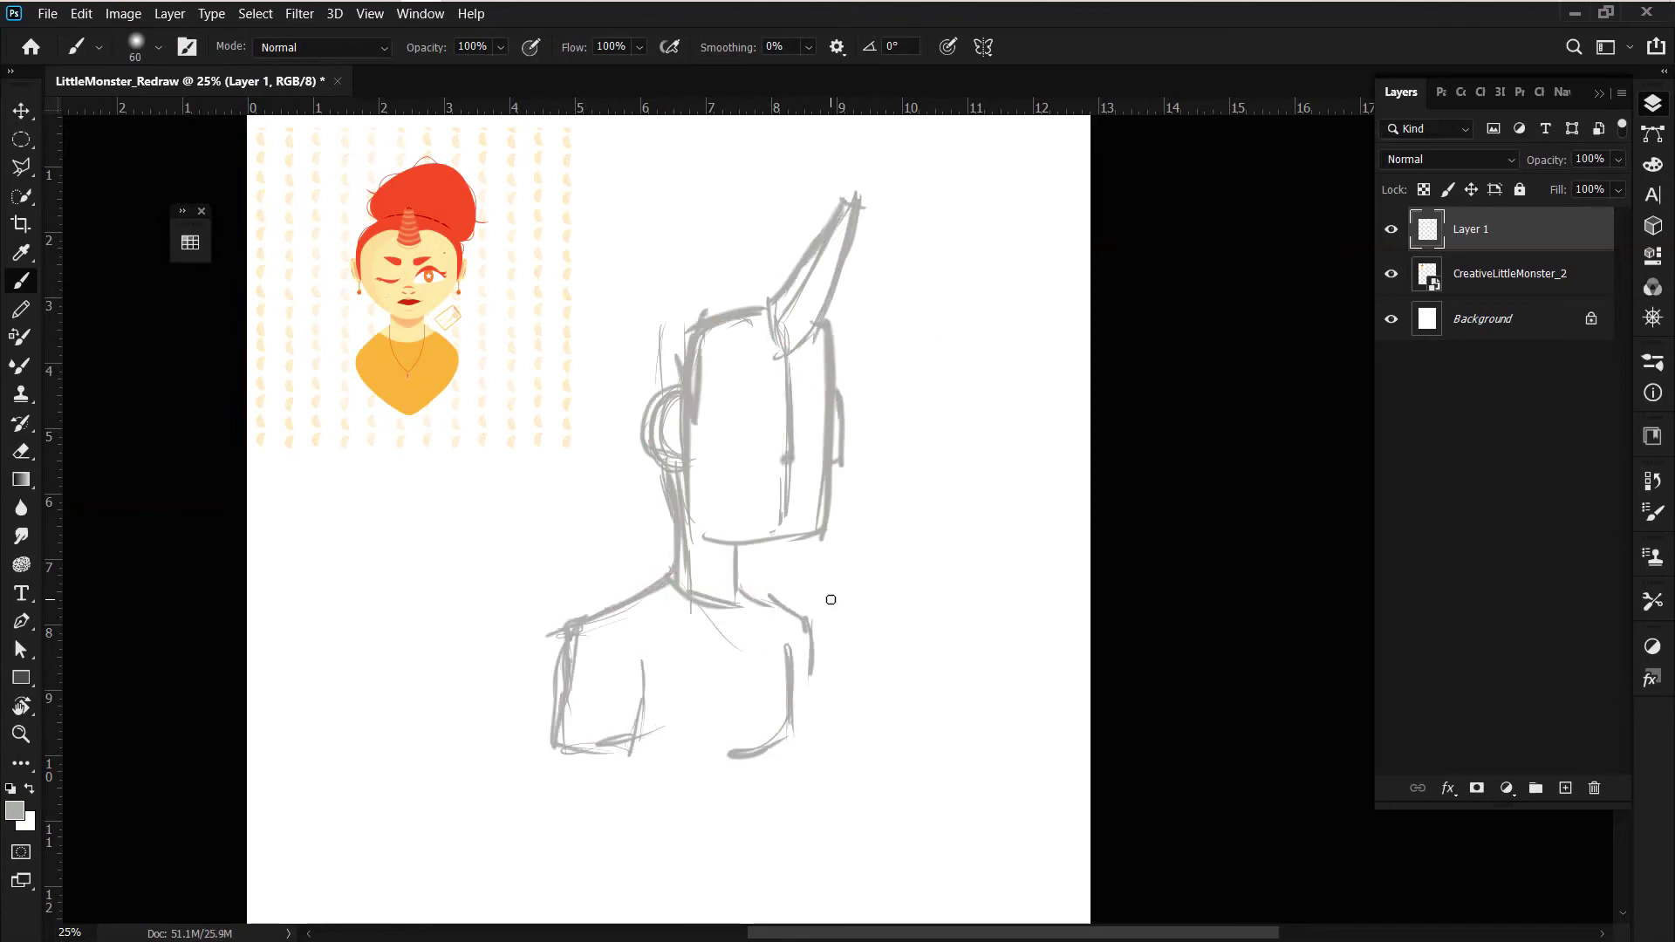
- Sketch the shirt's V-collar, torso sides and bottom hem
{"action": "left_click_drag", "start_coordinate": [746, 534], "coordinate": [742, 602]}
{"action": "left_click_drag", "start_coordinate": [637, 598], "coordinate": [802, 622]}
{"action": "left_click_drag", "start_coordinate": [789, 783], "coordinate": [567, 807]}
{"action": "left_click_drag", "start_coordinate": [802, 650], "coordinate": [803, 776]}
{"action": "mouse_move", "coordinate": [565, 750]}
{"action": "left_mouse_down"}
{"action": "mouse_move", "coordinate": [567, 833]}
{"action": "mouse_move", "coordinate": [698, 829]}
{"action": "left_mouse_up"}
{"action": "mouse_move", "coordinate": [611, 776]}
{"action": "left_mouse_down"}
{"action": "mouse_move", "coordinate": [820, 724]}
{"action": "mouse_move", "coordinate": [820, 793]}
{"action": "left_mouse_up"}
{"action": "left_click_drag", "start_coordinate": [563, 633], "coordinate": [566, 693]}
- Add a hair curve and a bun above the head, then zoom out to the full page
{"action": "left_click_drag", "start_coordinate": [678, 281], "coordinate": [672, 514]}
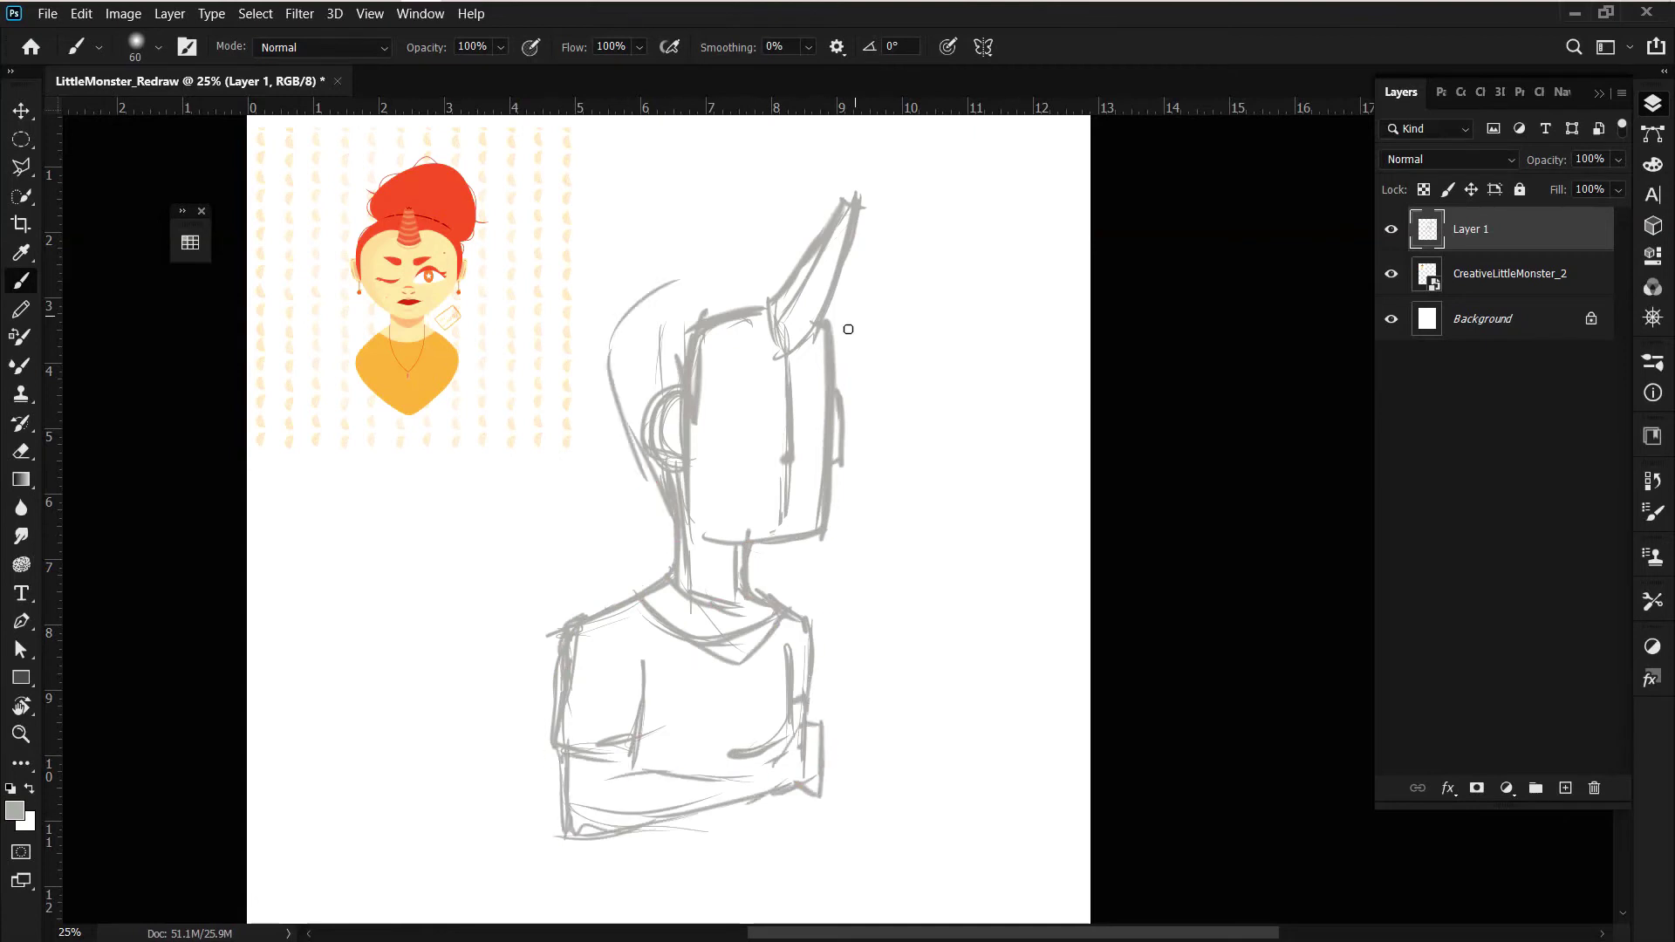
{"action": "left_click_drag", "start_coordinate": [615, 288], "coordinate": [776, 205]}
{"action": "key", "text": "ctrl+minus"}
- Undo the hair bun and sketch a cap with hair strands beneath it
{"action": "key", "text": "v"}
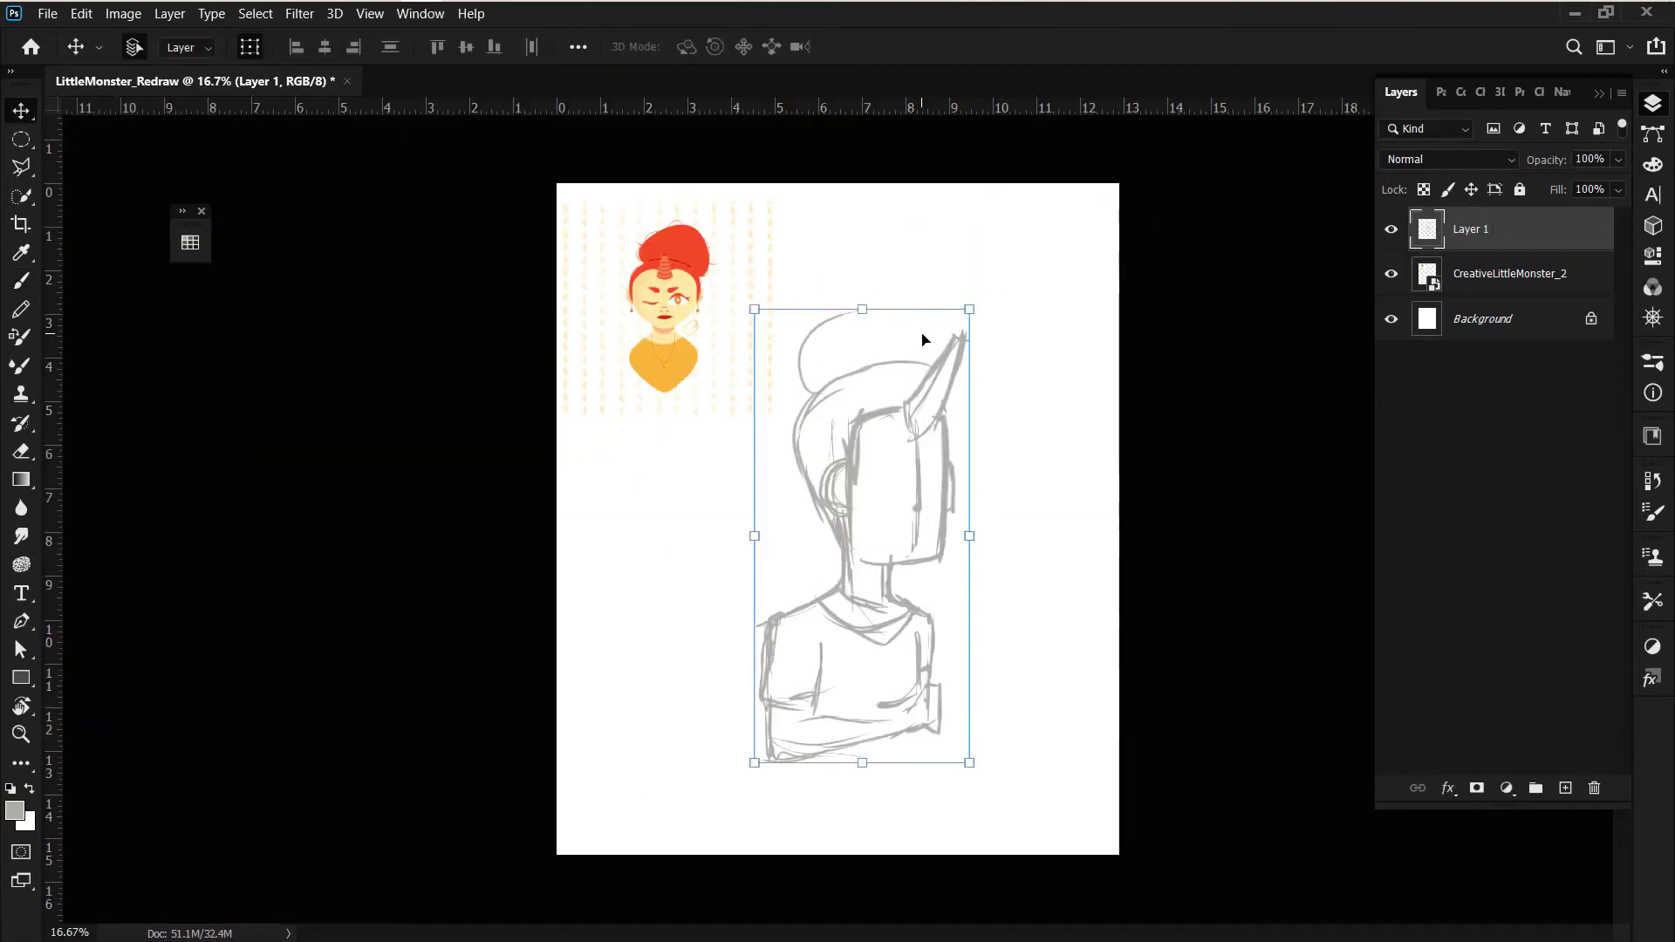
{"action": "key", "text": "b"}
{"action": "key", "text": "ctrl+z"}
{"action": "key", "text": "ctrl+z"}
{"action": "left_click_drag", "start_coordinate": [916, 384], "coordinate": [811, 493]}
{"action": "mouse_move", "coordinate": [807, 410]}
{"action": "left_mouse_down"}
{"action": "mouse_move", "coordinate": [934, 357]}
{"action": "mouse_move", "coordinate": [807, 489]}
{"action": "left_mouse_up"}
{"action": "left_click_drag", "start_coordinate": [859, 414], "coordinate": [859, 567]}
{"action": "left_click_drag", "start_coordinate": [952, 403], "coordinate": [947, 582]}
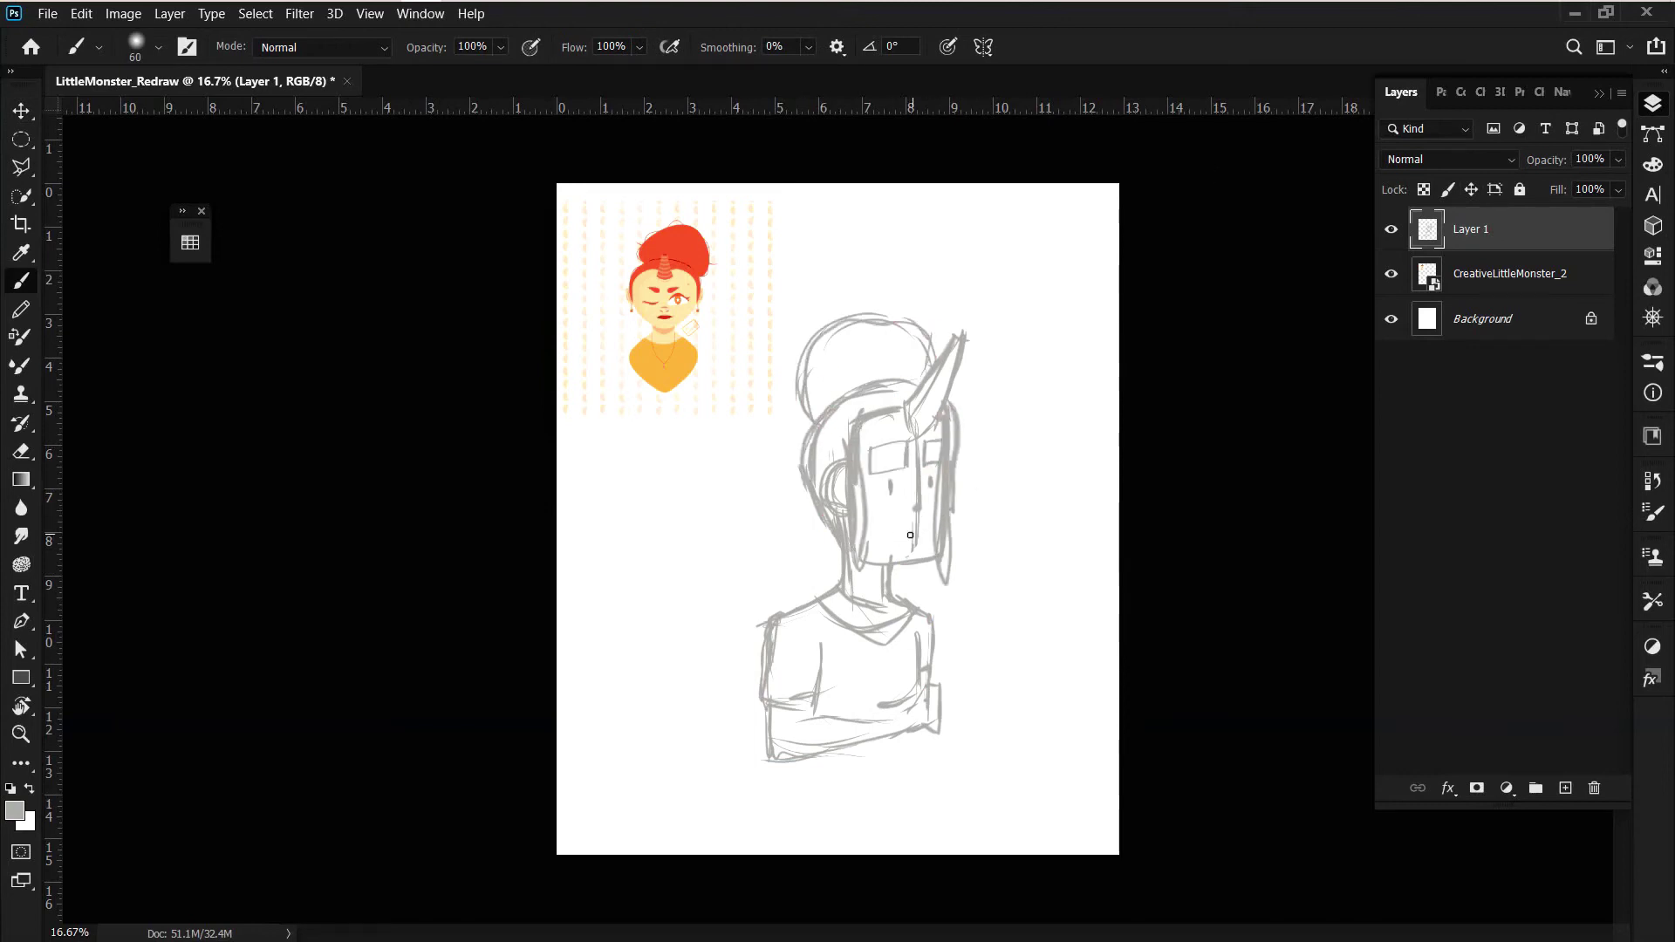
- Redraw the shirt hem, arm and V-neck, add a nose, and fade Layer 1 to 38%
{"action": "left_click_drag", "start_coordinate": [768, 763], "coordinate": [924, 733]}
{"action": "left_click_drag", "start_coordinate": [937, 629], "coordinate": [942, 746]}
{"action": "left_click_drag", "start_coordinate": [836, 600], "coordinate": [891, 624]}
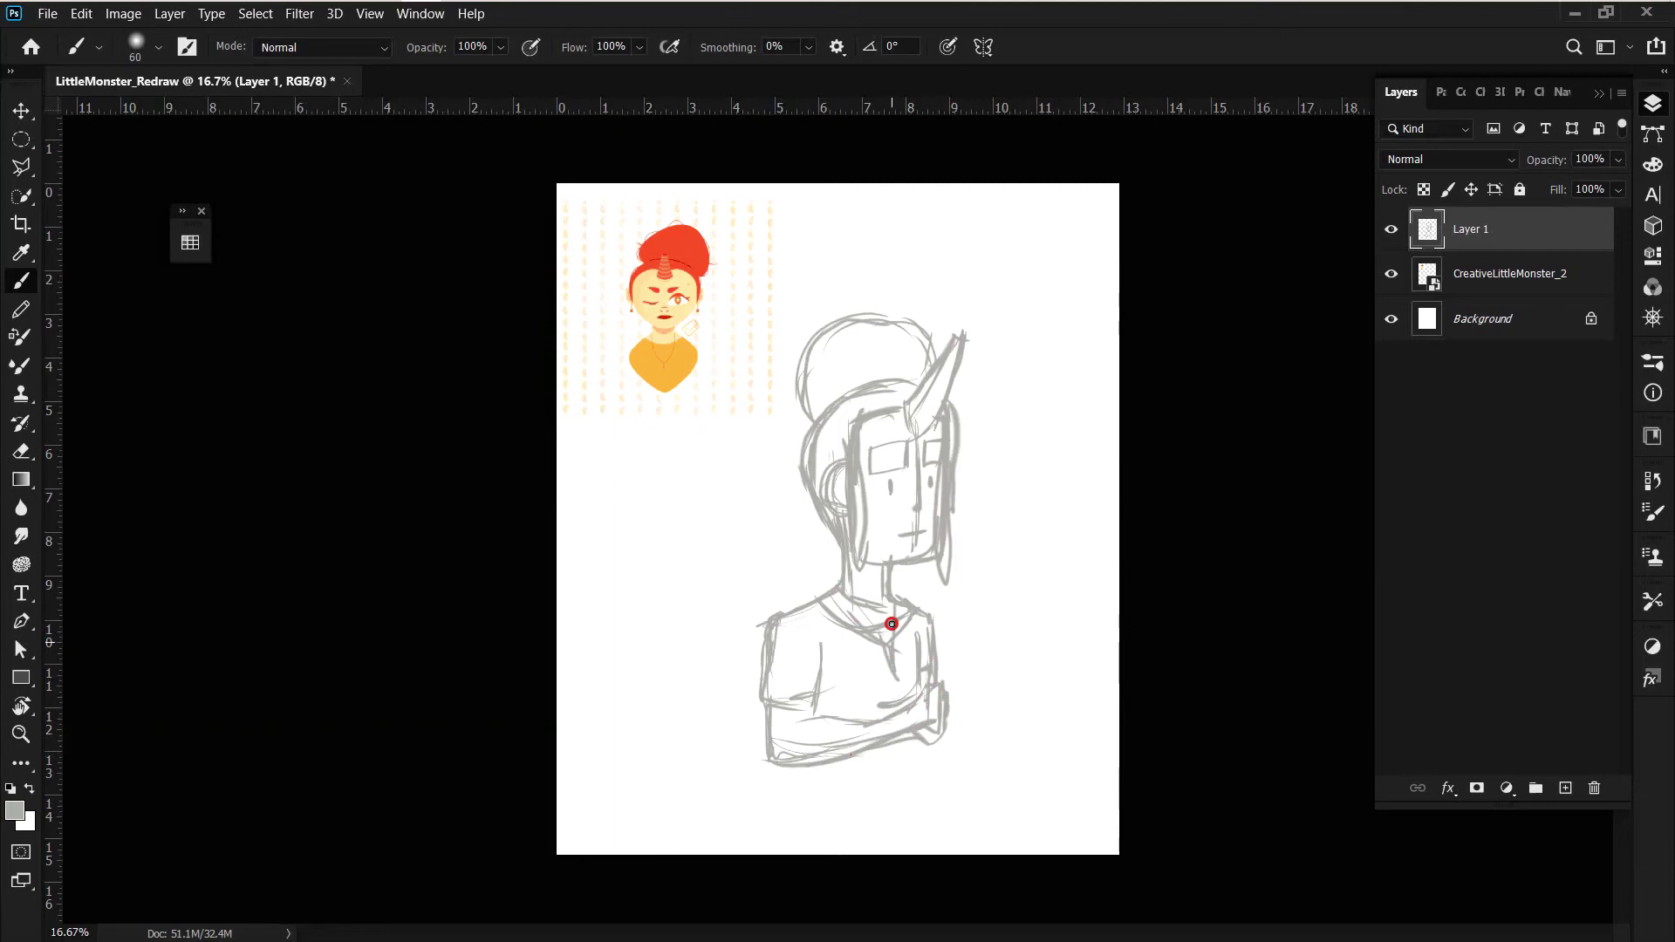
{"action": "left_click_drag", "start_coordinate": [888, 516], "coordinate": [895, 522]}
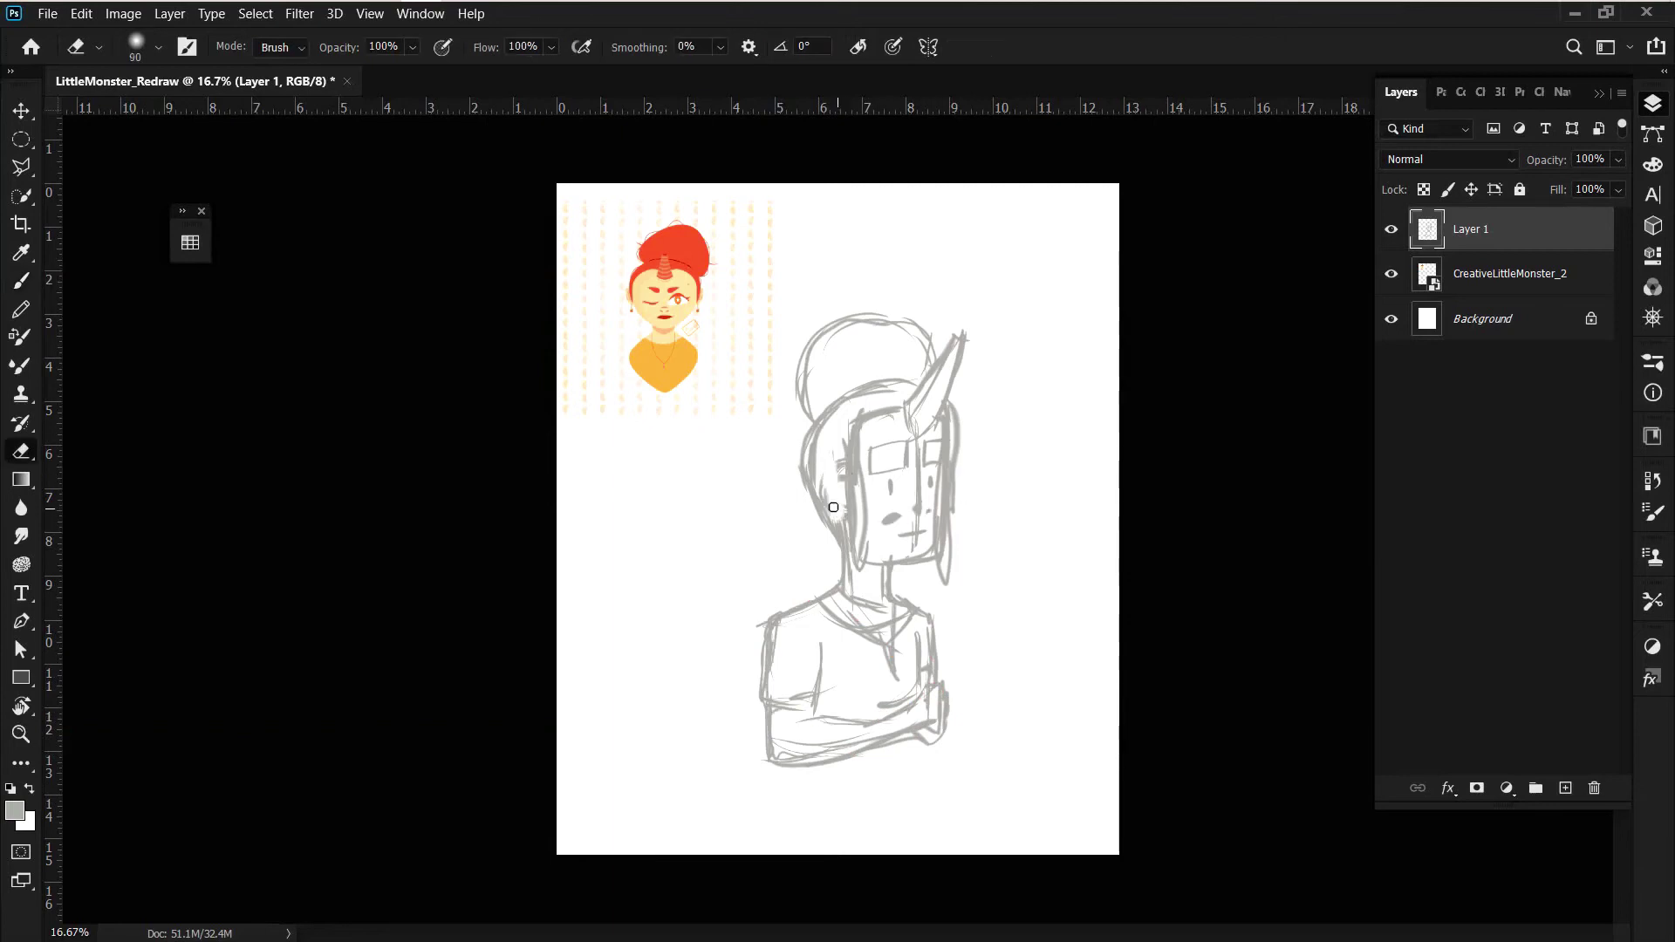
{"action": "left_click_drag", "start_coordinate": [841, 457], "coordinate": [811, 515]}
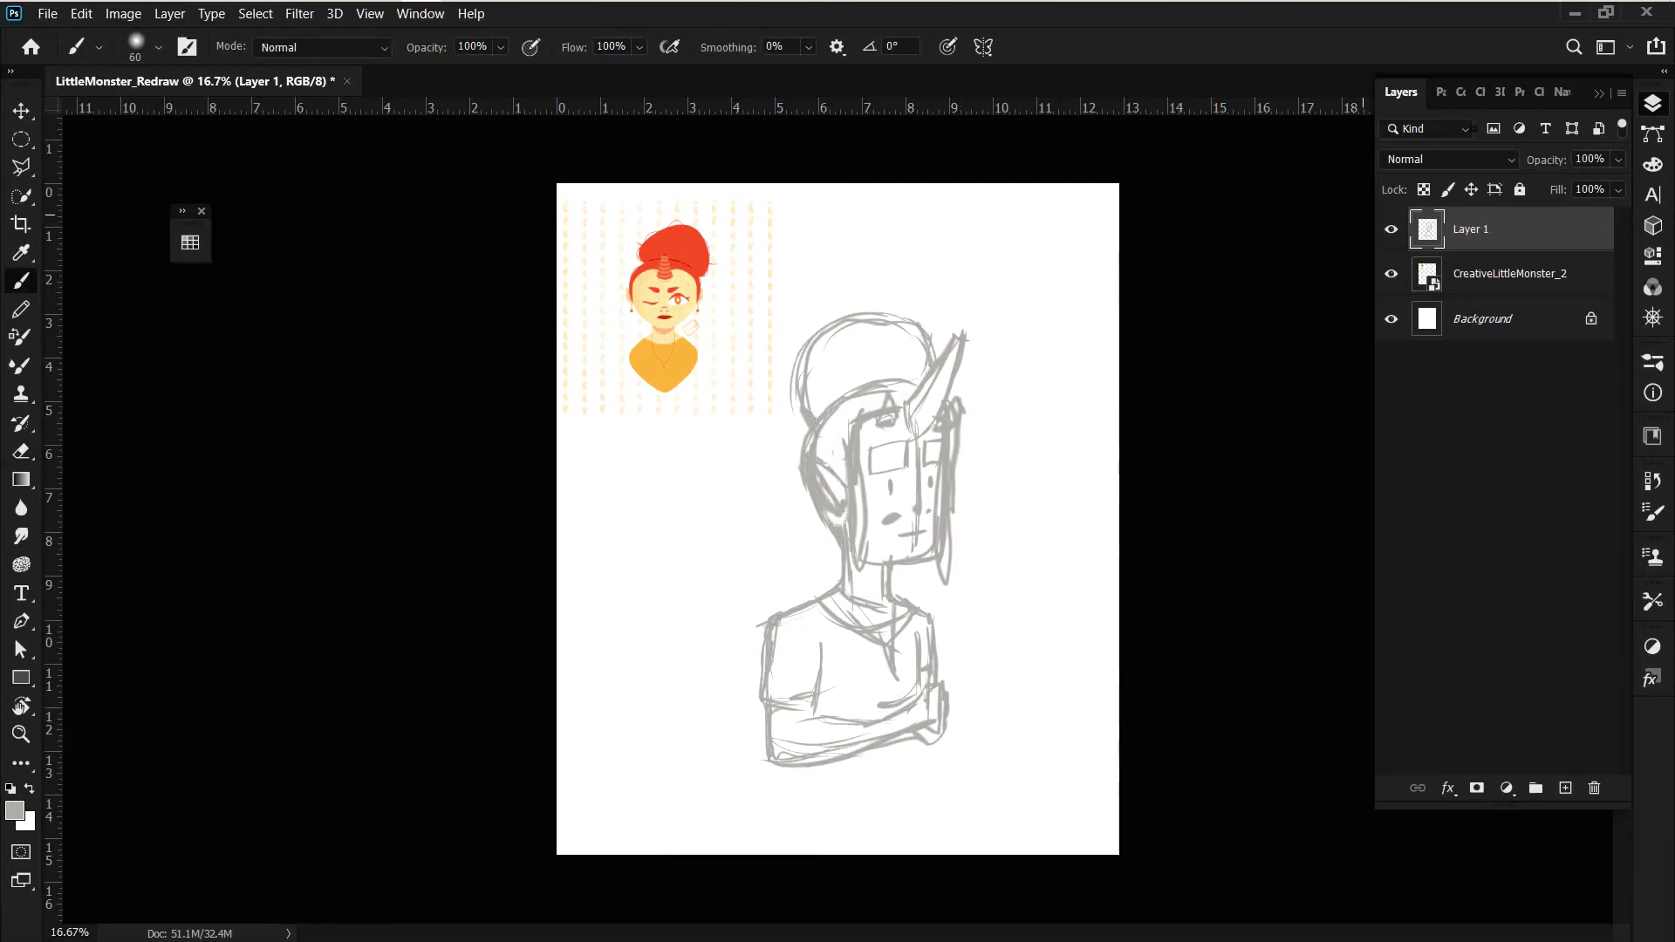
{"action": "left_click_drag", "start_coordinate": [1546, 160], "coordinate": [1492, 160]}
- Choose the Hard Round brush and add Layer 2 for inking
{"action": "left_click", "coordinate": [144, 46]}
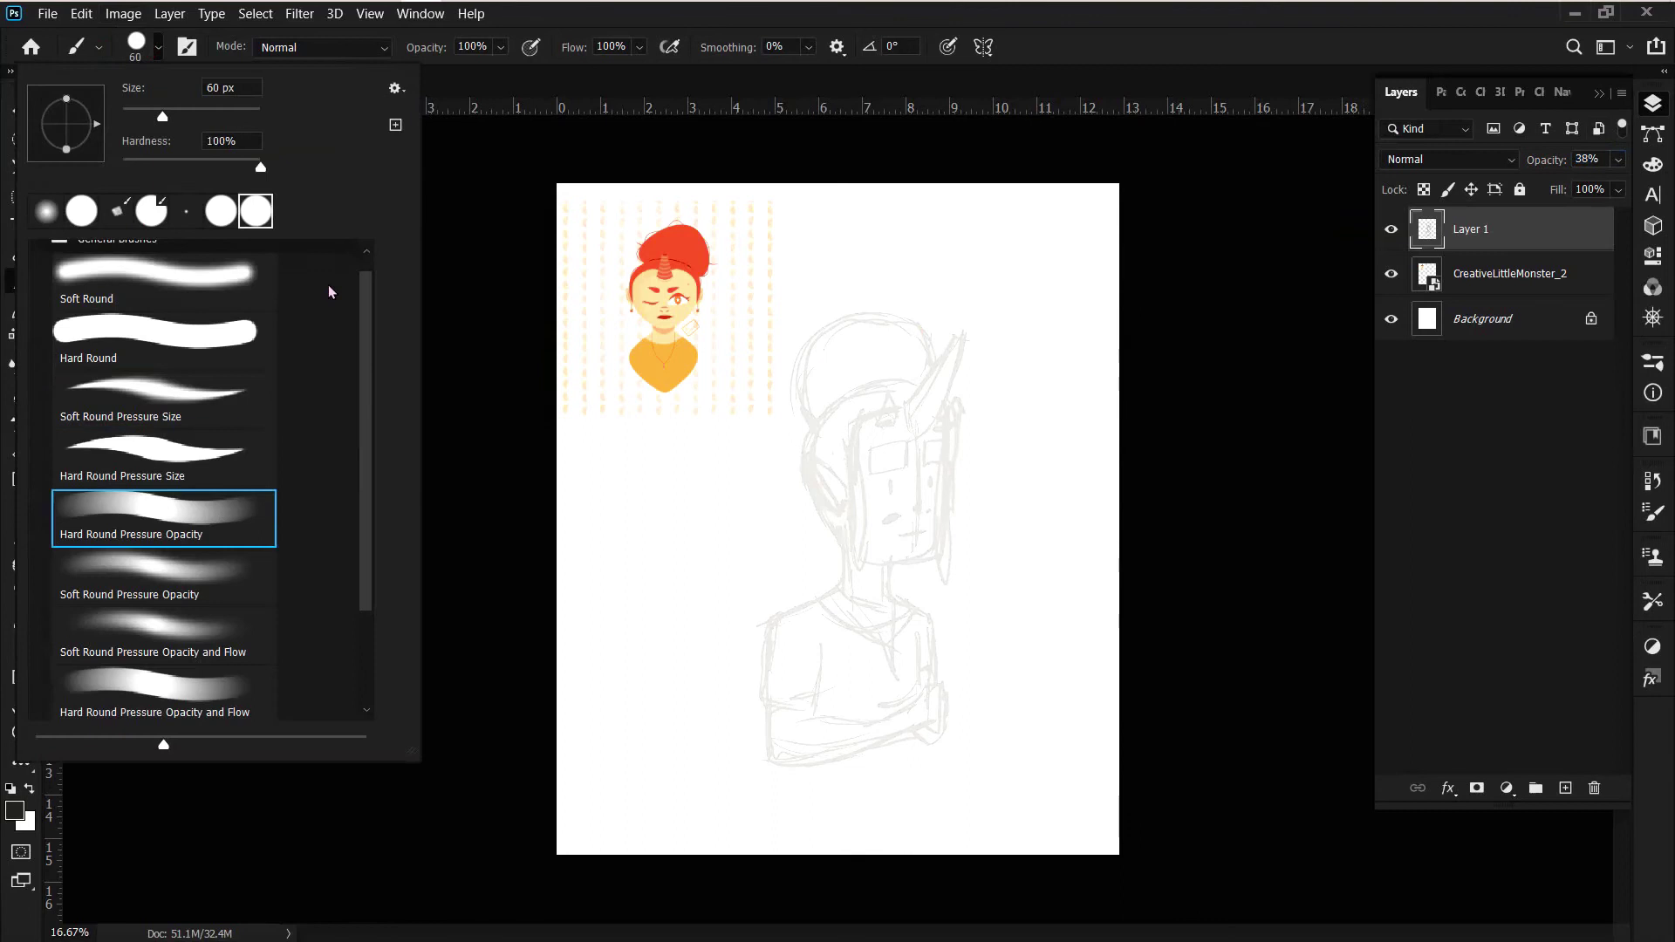
{"action": "double_click", "coordinate": [329, 292]}
{"action": "left_click", "coordinate": [1565, 787]}
{"action": "left_click_drag", "start_coordinate": [944, 485], "coordinate": [898, 566]}
{"action": "key", "text": "ctrl+z"}
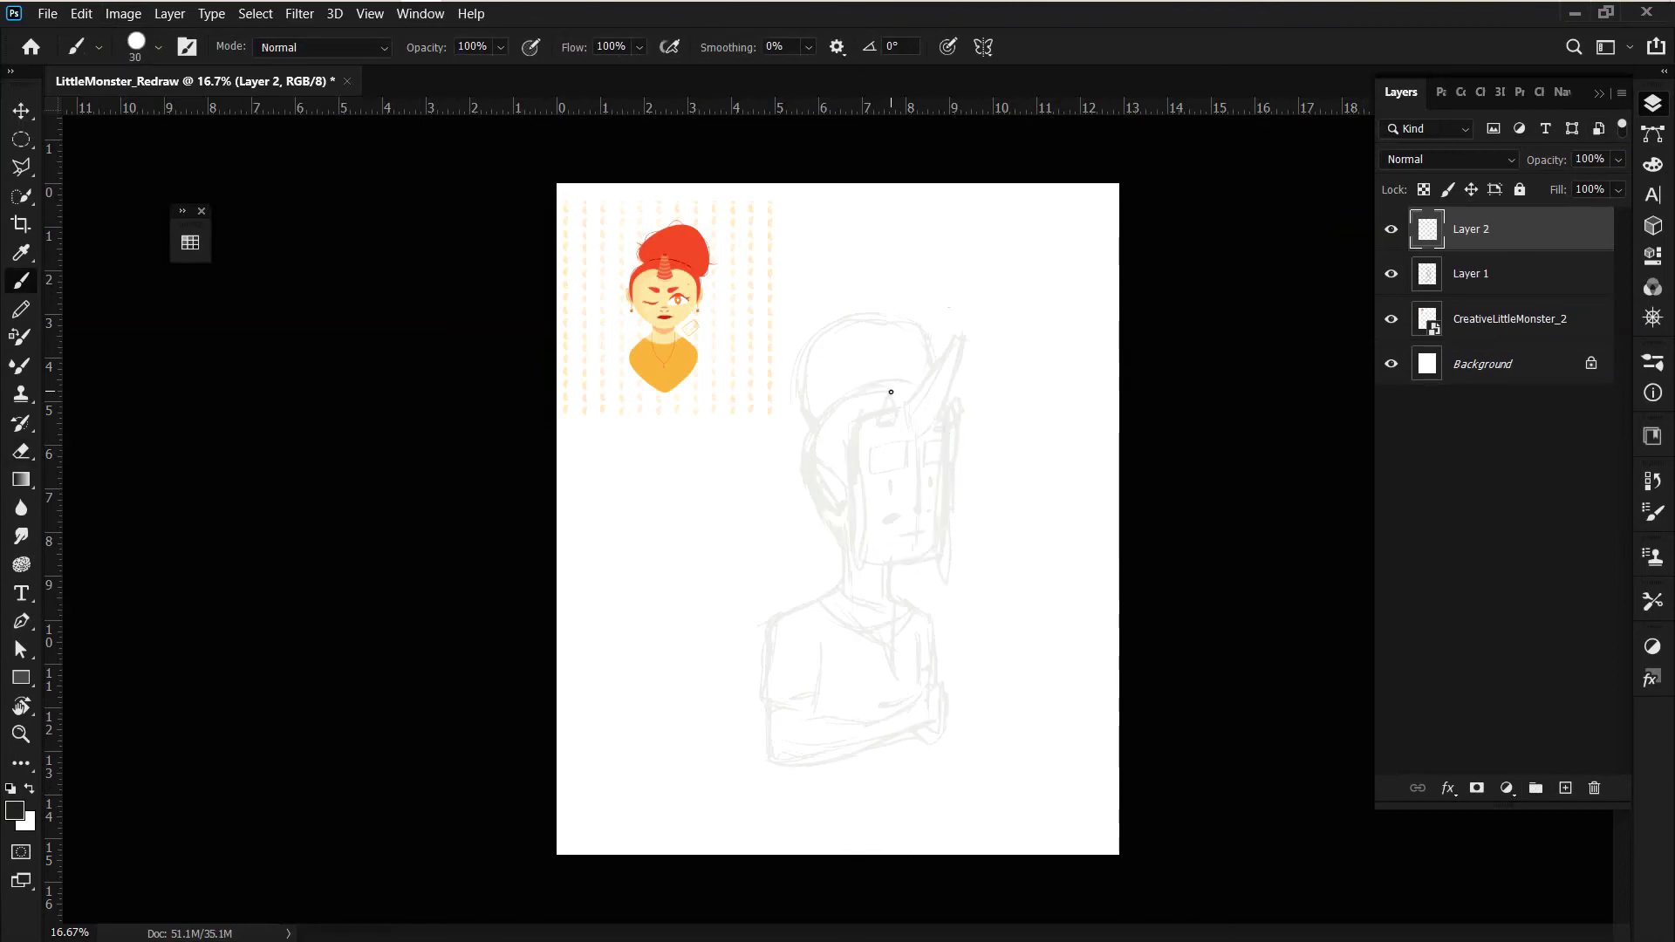
- Ink the tall horn, face sides, ear, neck, collar, sleeves, eye and nose
{"action": "mouse_move", "coordinate": [910, 416]}
{"action": "left_mouse_down"}
{"action": "mouse_move", "coordinate": [898, 558]}
{"action": "mouse_move", "coordinate": [861, 571]}
{"action": "left_mouse_up"}
{"action": "left_click_drag", "start_coordinate": [844, 484], "coordinate": [838, 584]}
{"action": "left_click_drag", "start_coordinate": [890, 558], "coordinate": [934, 672]}
{"action": "mouse_move", "coordinate": [816, 595]}
{"action": "left_mouse_down"}
{"action": "mouse_move", "coordinate": [766, 628]}
{"action": "mouse_move", "coordinate": [816, 711]}
{"action": "left_mouse_up"}
{"action": "left_click_drag", "start_coordinate": [868, 445], "coordinate": [907, 471]}
{"action": "left_click_drag", "start_coordinate": [918, 449], "coordinate": [918, 511]}
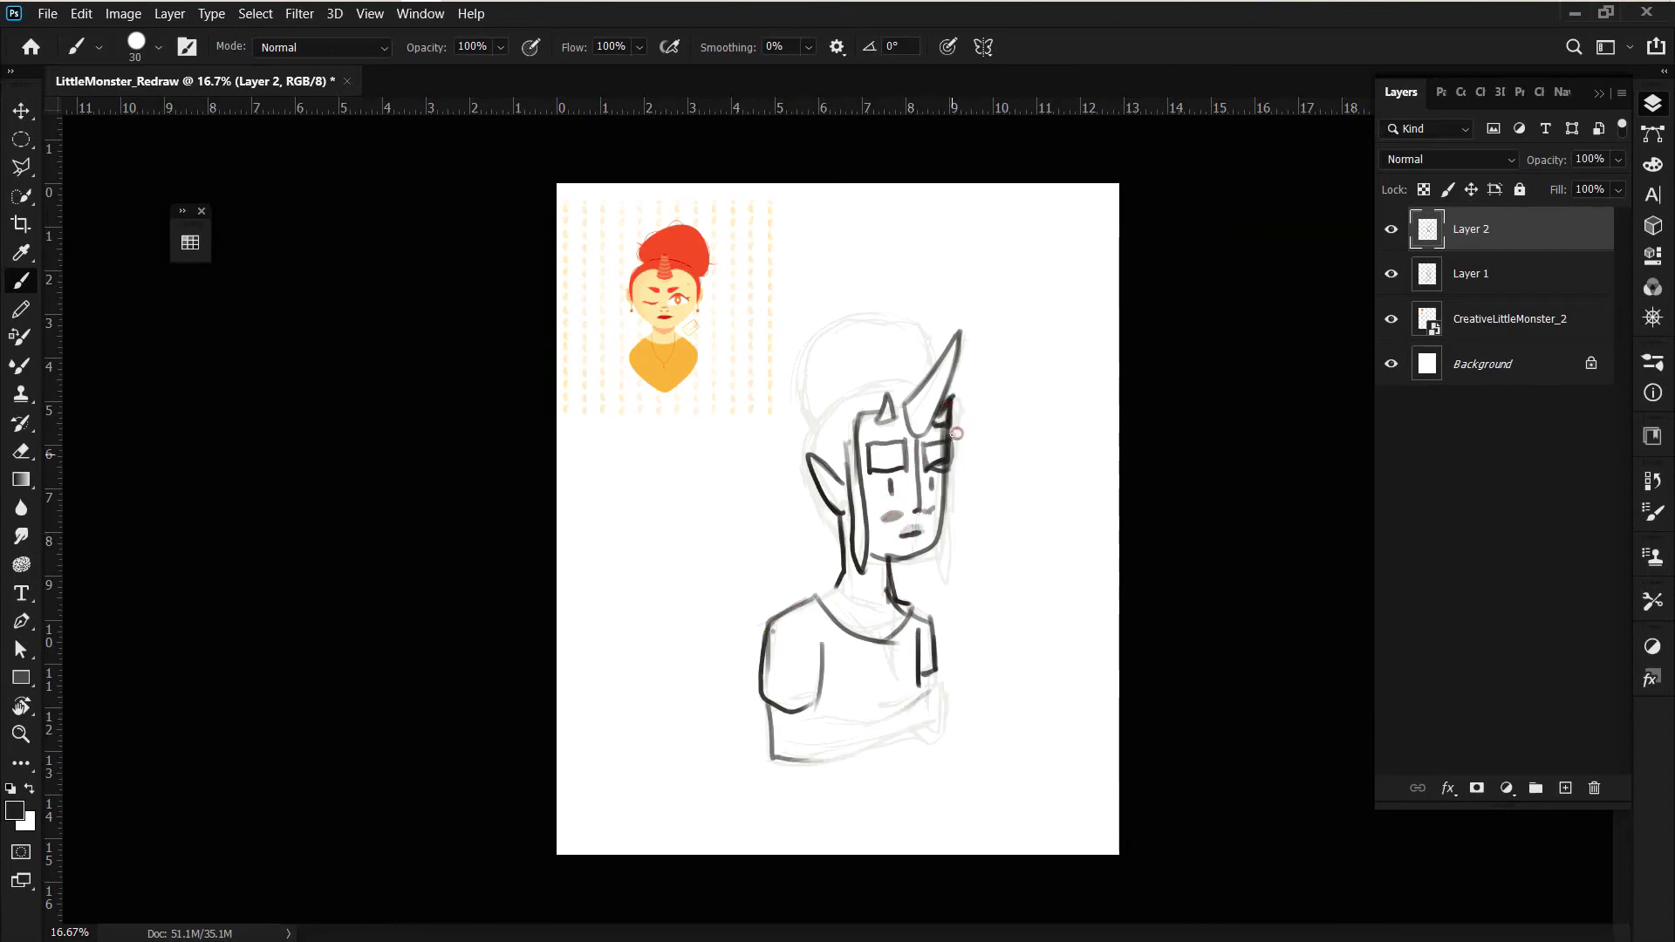
- Ink the hair strands and left hair outline, plus a small horn on the forehead
{"action": "left_click_drag", "start_coordinate": [833, 471], "coordinate": [839, 551]}
{"action": "left_click_drag", "start_coordinate": [919, 375], "coordinate": [801, 498]}
{"action": "mouse_move", "coordinate": [795, 410]}
{"action": "left_mouse_down"}
{"action": "mouse_move", "coordinate": [924, 274]}
{"action": "mouse_move", "coordinate": [949, 344]}
{"action": "left_mouse_up"}
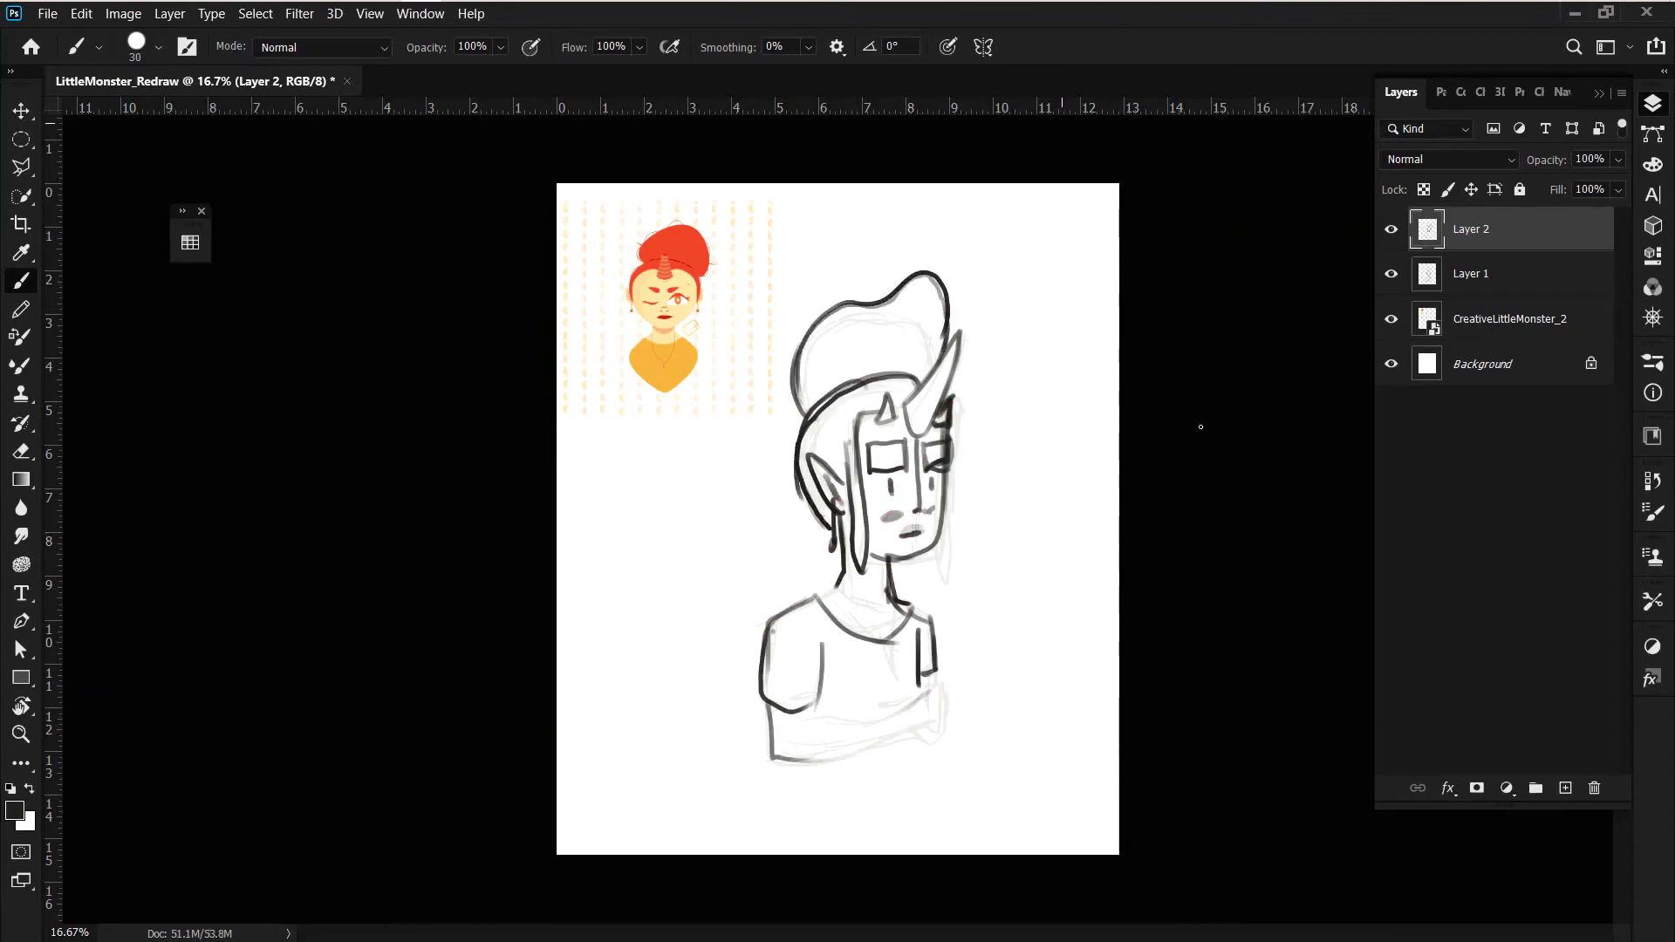
{"action": "key", "text": "ctrl+z"}
{"action": "left_click_drag", "start_coordinate": [875, 432], "coordinate": [899, 426]}
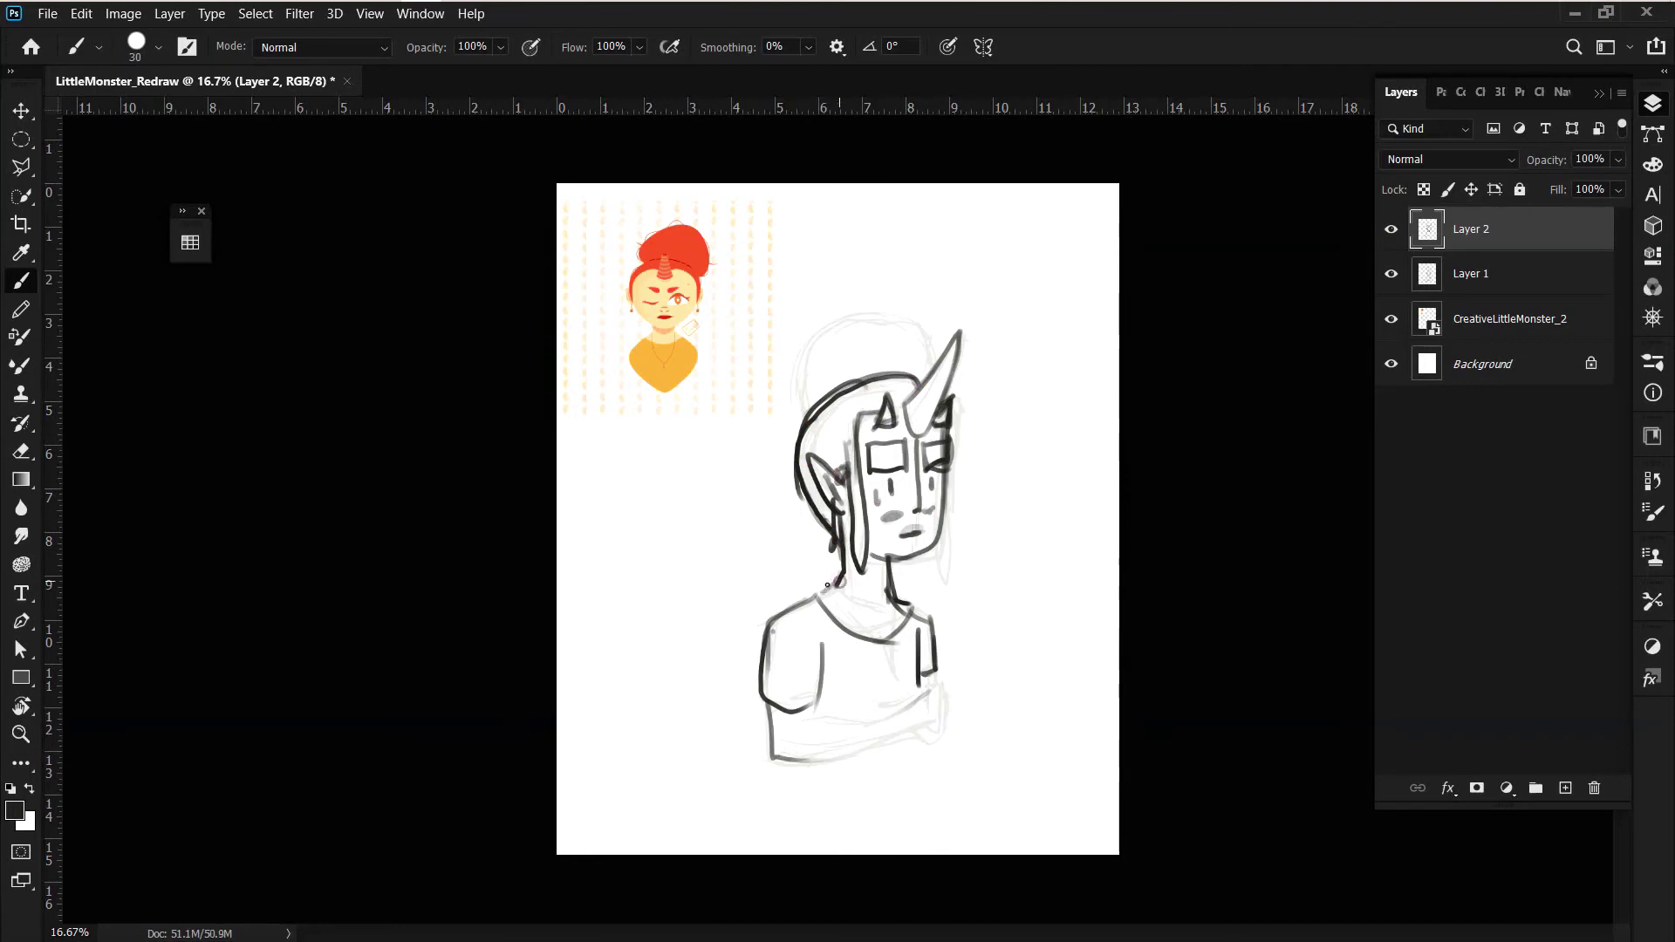
- Ink the V-neck collar, chest, lower torso, pompadour, brow line and right horn outline
{"action": "mouse_move", "coordinate": [827, 586]}
{"action": "left_mouse_down"}
{"action": "mouse_move", "coordinate": [899, 667]}
{"action": "mouse_move", "coordinate": [885, 683]}
{"action": "left_mouse_up"}
{"action": "left_click_drag", "start_coordinate": [795, 720], "coordinate": [947, 690]}
{"action": "left_click_drag", "start_coordinate": [785, 765], "coordinate": [942, 737]}
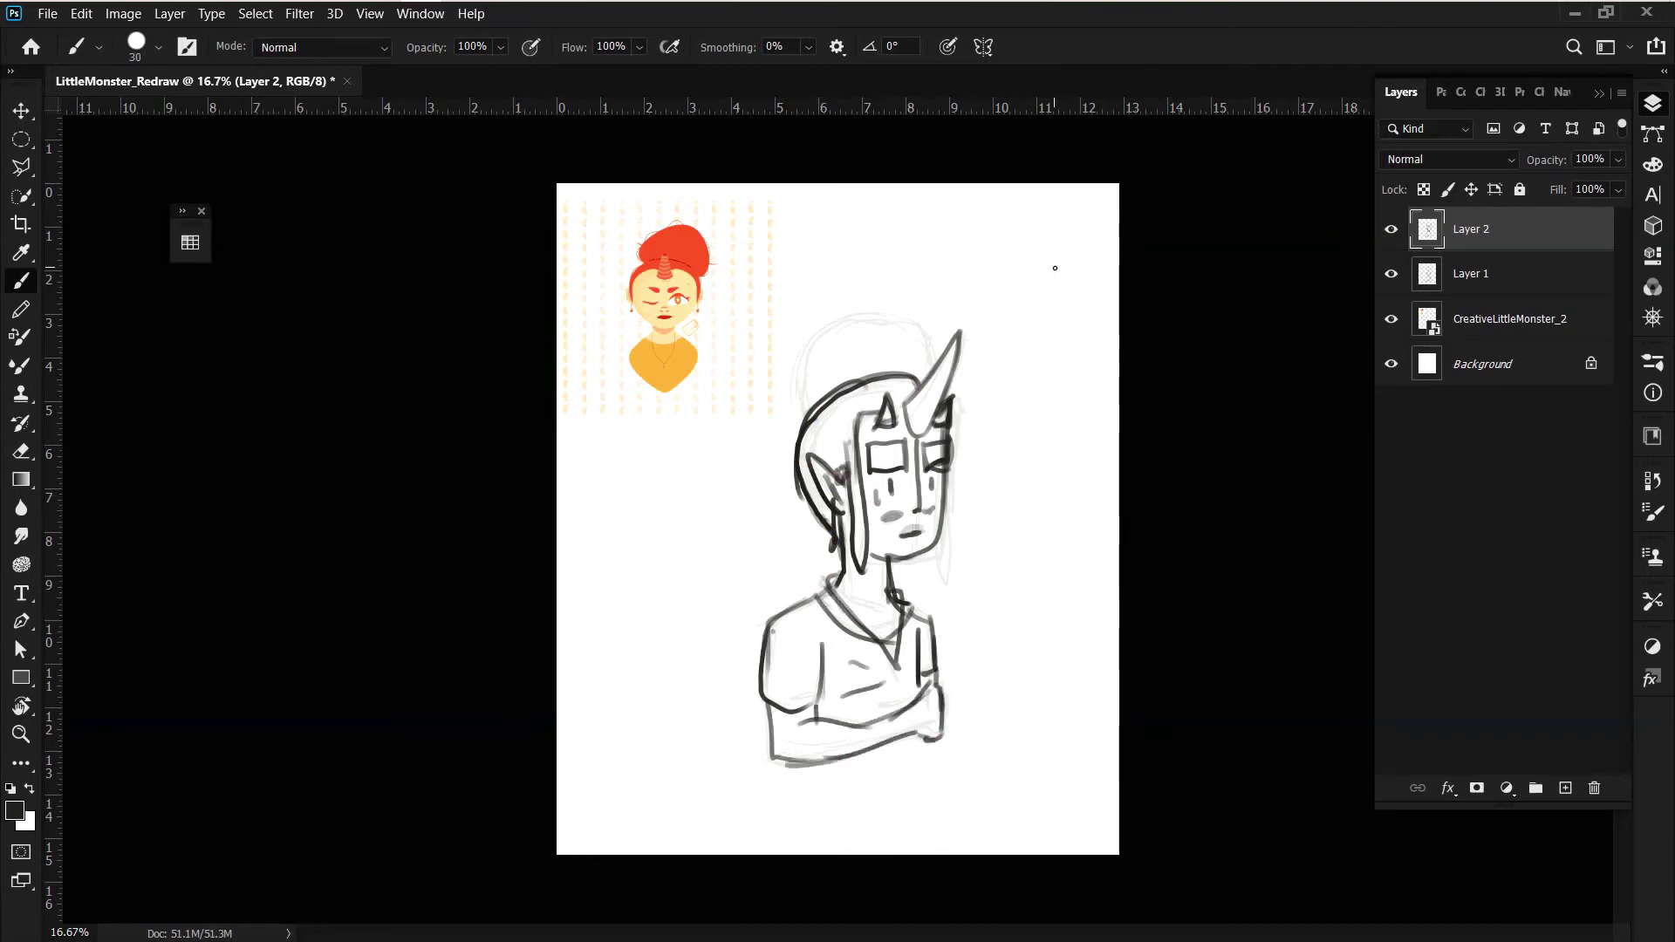
{"action": "left_click_drag", "start_coordinate": [794, 384], "coordinate": [925, 370]}
{"action": "mouse_move", "coordinate": [785, 410]}
{"action": "left_mouse_down"}
{"action": "mouse_move", "coordinate": [894, 301]}
{"action": "mouse_move", "coordinate": [942, 384]}
{"action": "mouse_move", "coordinate": [947, 336]}
{"action": "left_mouse_up"}
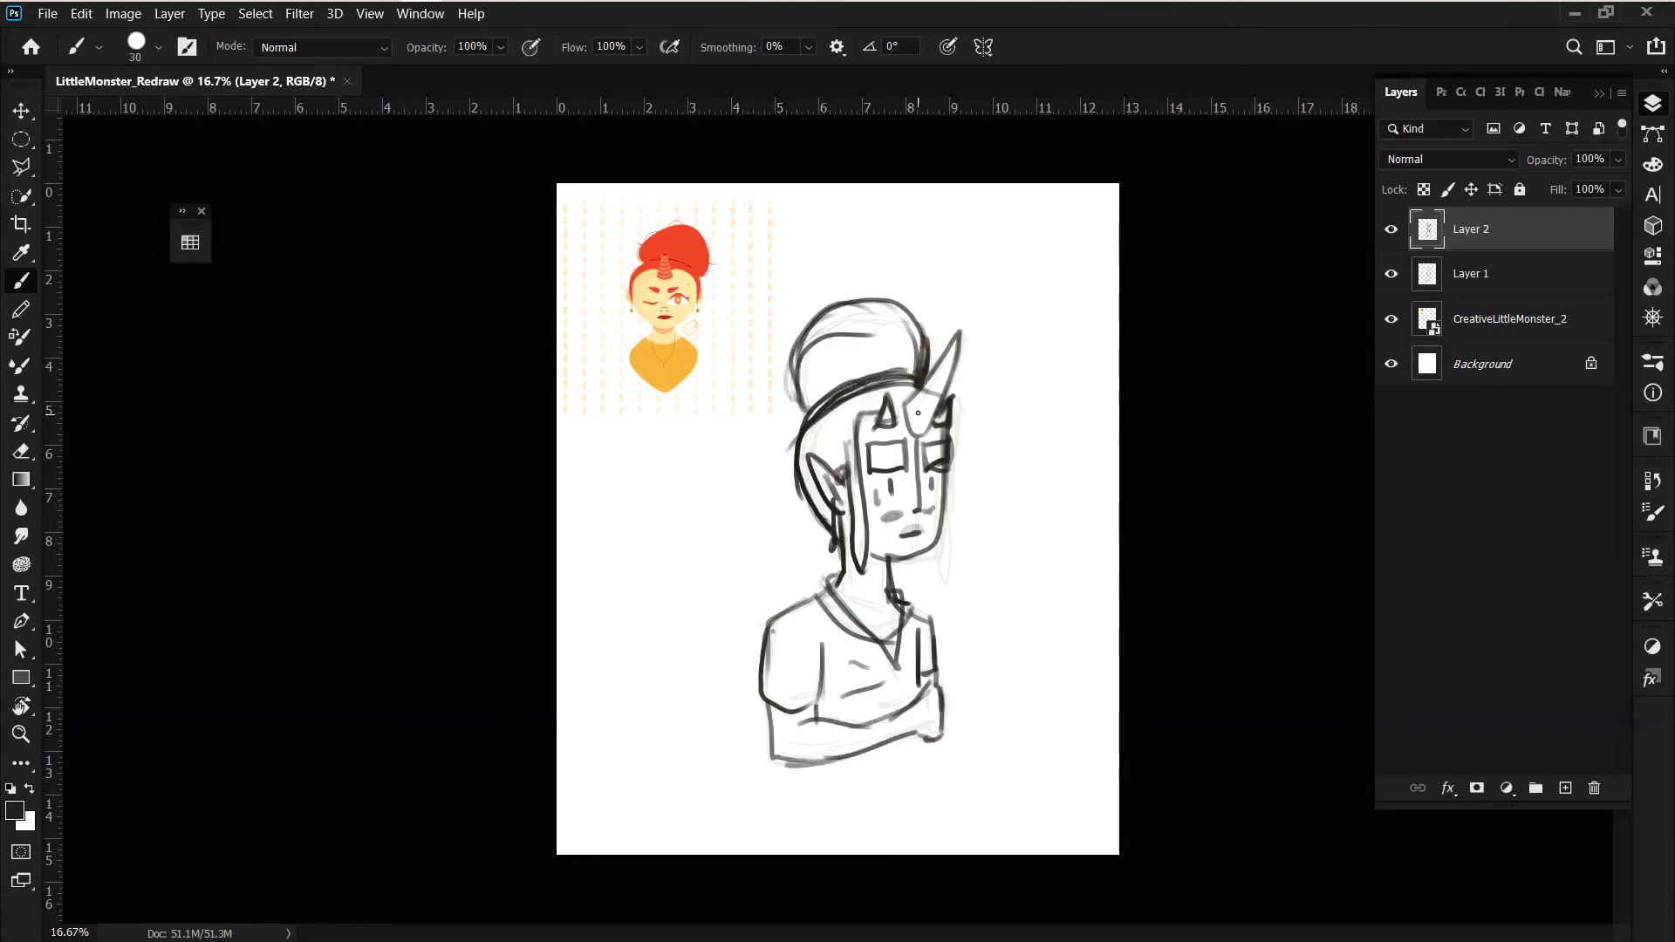
{"action": "mouse_move", "coordinate": [903, 428]}
{"action": "left_mouse_down"}
{"action": "mouse_move", "coordinate": [944, 409]}
{"action": "mouse_move", "coordinate": [940, 580]}
{"action": "left_mouse_up"}
- Hide the sketch to check the inks, then add face, hair and shoulder lines
{"action": "double_click", "coordinate": [1390, 277]}
{"action": "left_click_drag", "start_coordinate": [820, 511], "coordinate": [811, 543]}
{"action": "left_click_drag", "start_coordinate": [799, 483], "coordinate": [784, 506]}
{"action": "left_click_drag", "start_coordinate": [758, 621], "coordinate": [774, 627]}
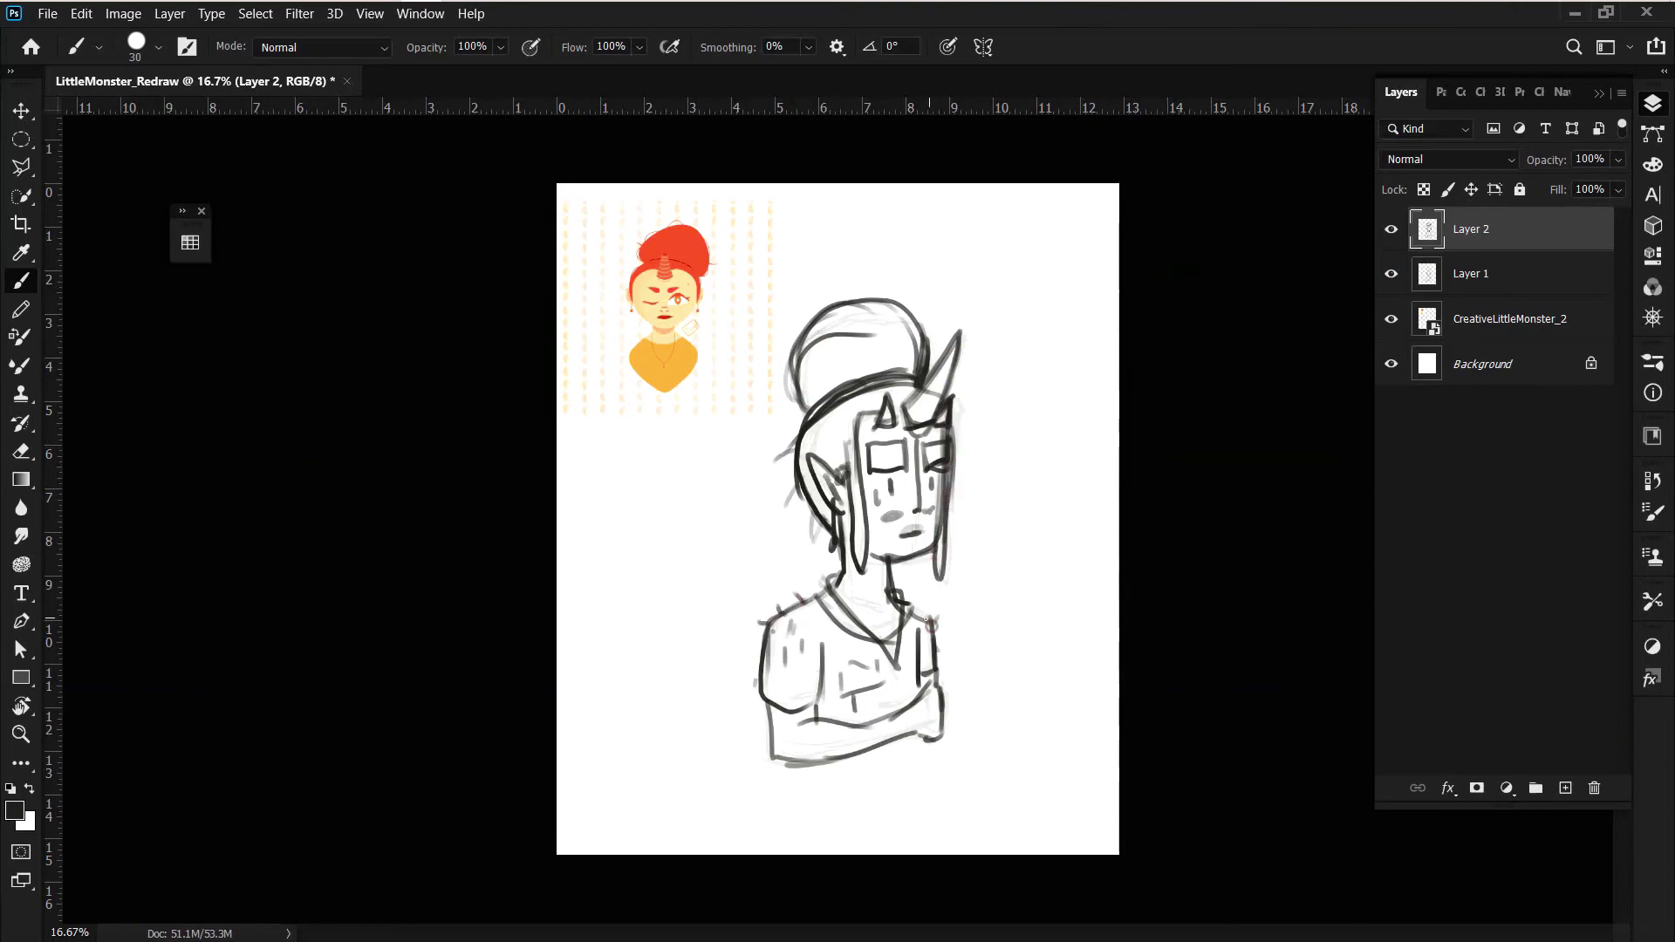
- Handwrite the two-line speech 'Did I clean my horns?' to the right of the head
{"action": "left_click_drag", "start_coordinate": [980, 376], "coordinate": [1011, 406]}
{"action": "left_click_drag", "start_coordinate": [1029, 327], "coordinate": [1040, 392]}
{"action": "left_click_drag", "start_coordinate": [1062, 309], "coordinate": [1062, 356]}
{"action": "left_click_drag", "start_coordinate": [993, 467], "coordinate": [1086, 366]}
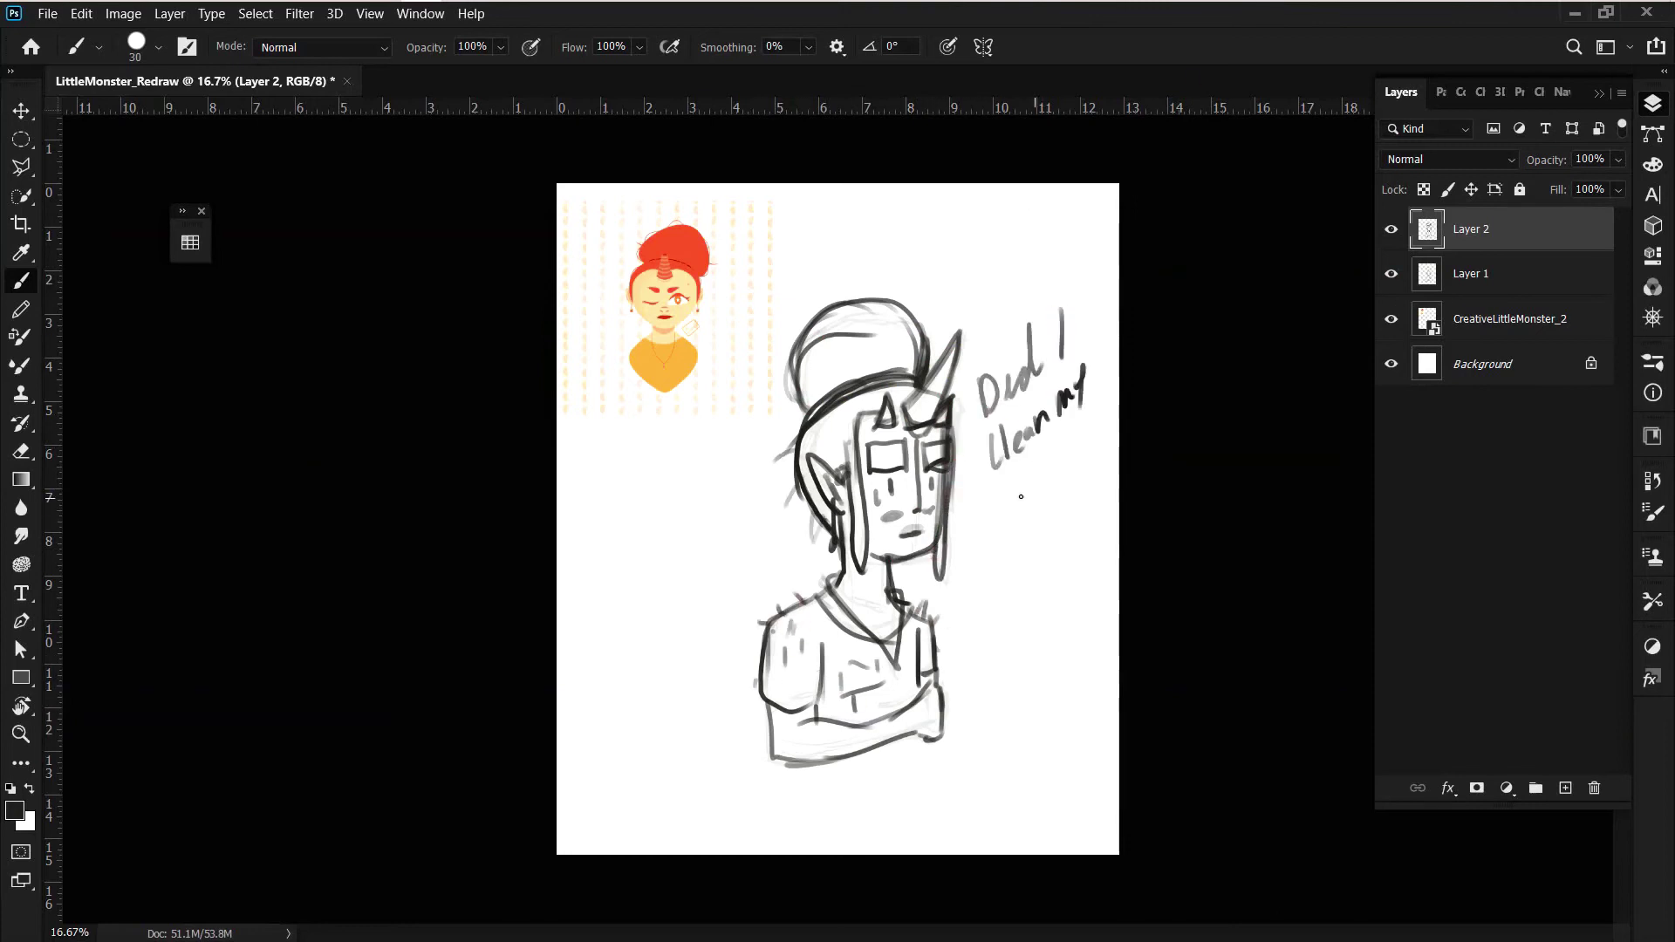
{"action": "left_click_drag", "start_coordinate": [1016, 504], "coordinate": [1073, 449]}
{"action": "left_click_drag", "start_coordinate": [1077, 410], "coordinate": [1086, 453]}
- Open Swatches, add two new layers, hide the sketch and sample red from the reference hair
{"action": "left_click", "coordinate": [190, 243]}
{"action": "left_click", "coordinate": [1564, 788]}
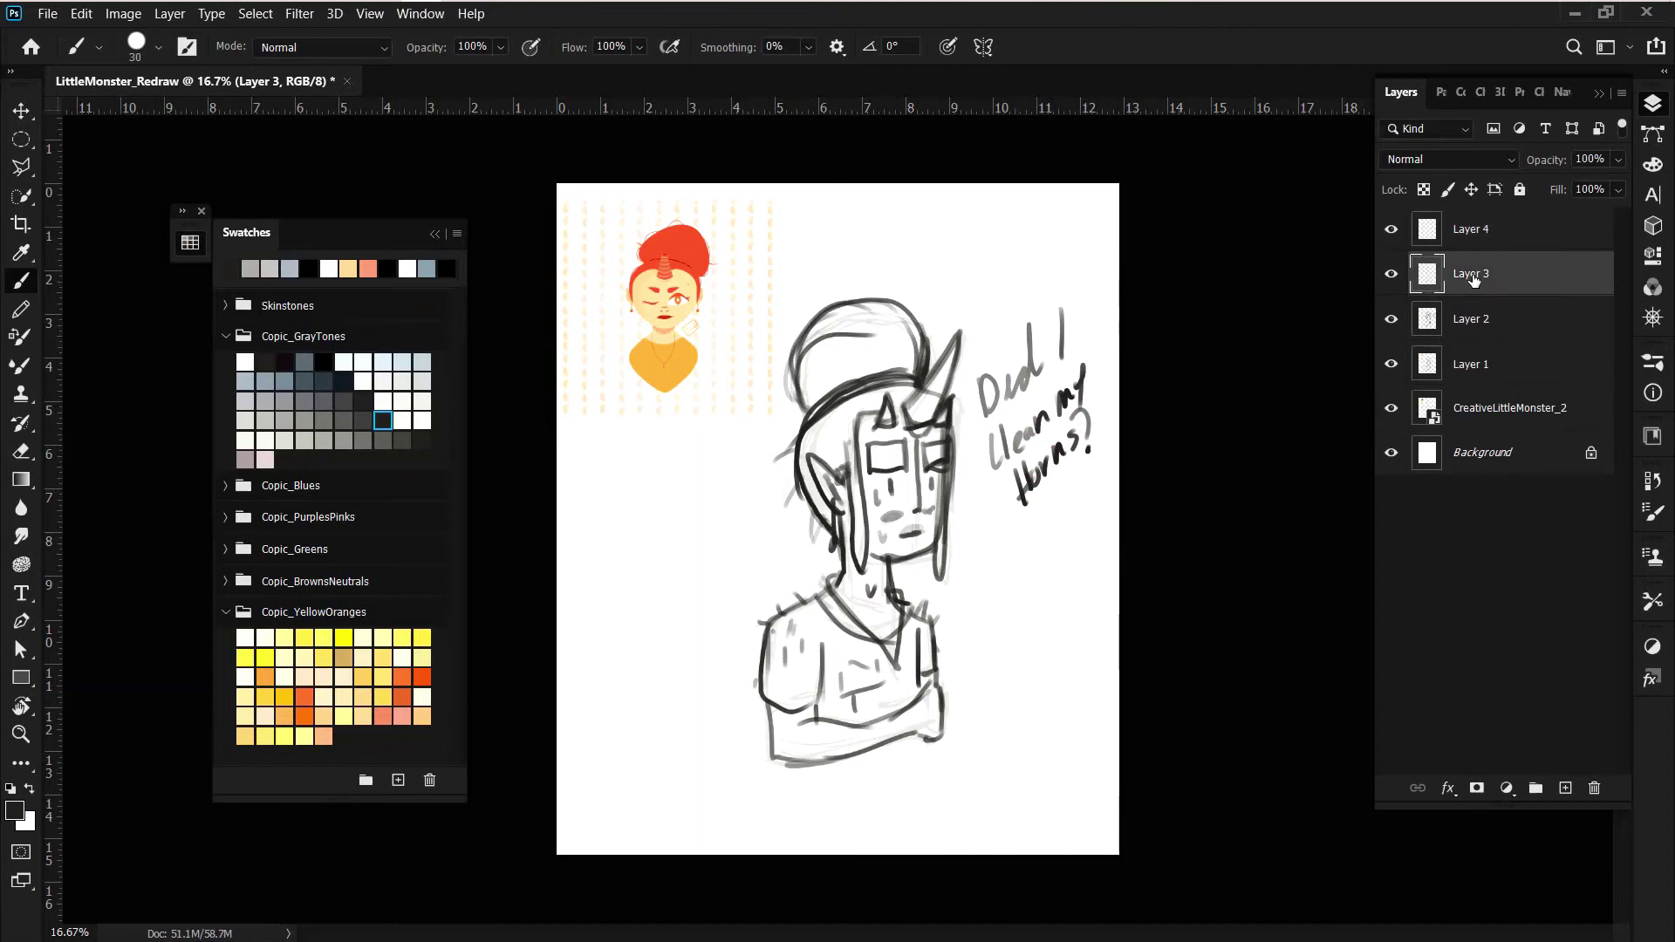
{"action": "left_click", "coordinate": [1391, 318]}
{"action": "left_click", "coordinate": [1564, 788]}
{"action": "left_click", "coordinate": [21, 252]}
{"action": "left_click", "coordinate": [676, 249]}
- Paint red, orange and pale-yellow colour dots beside the drawing, erasing one faint dot
{"action": "key", "text": "b"}
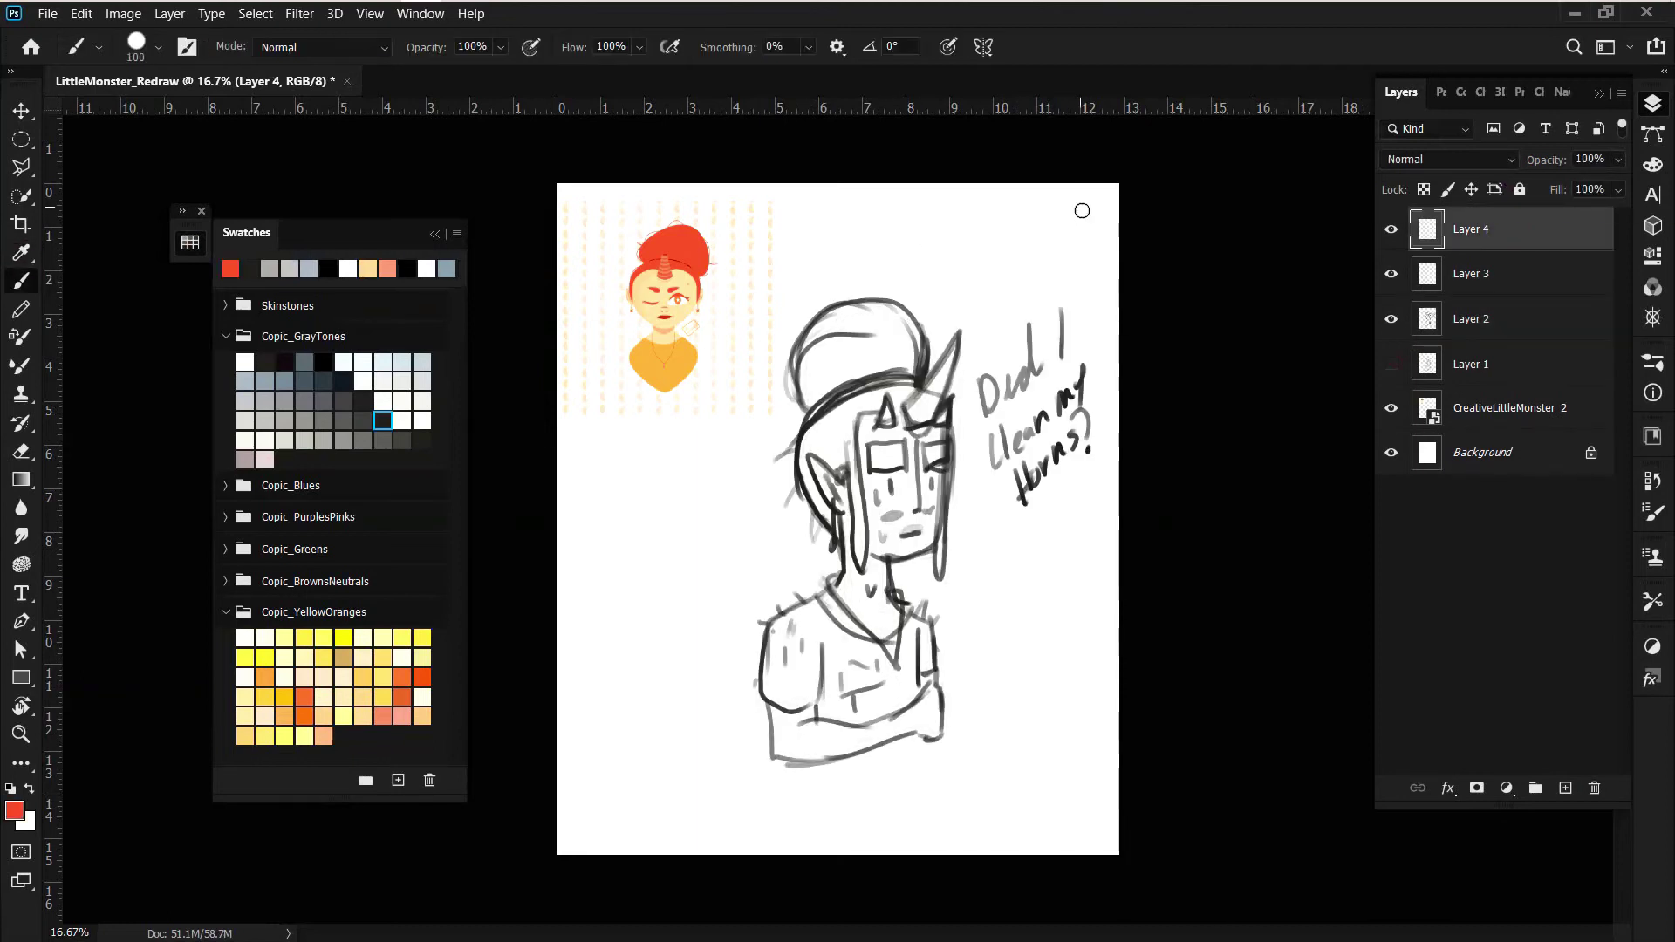
{"action": "left_click", "coordinate": [1075, 219]}
{"action": "left_click", "coordinate": [672, 366], "text": "alt"}
{"action": "left_click", "coordinate": [1033, 216]}
{"action": "left_click", "coordinate": [645, 301], "text": "alt"}
{"action": "left_click", "coordinate": [1046, 256]}
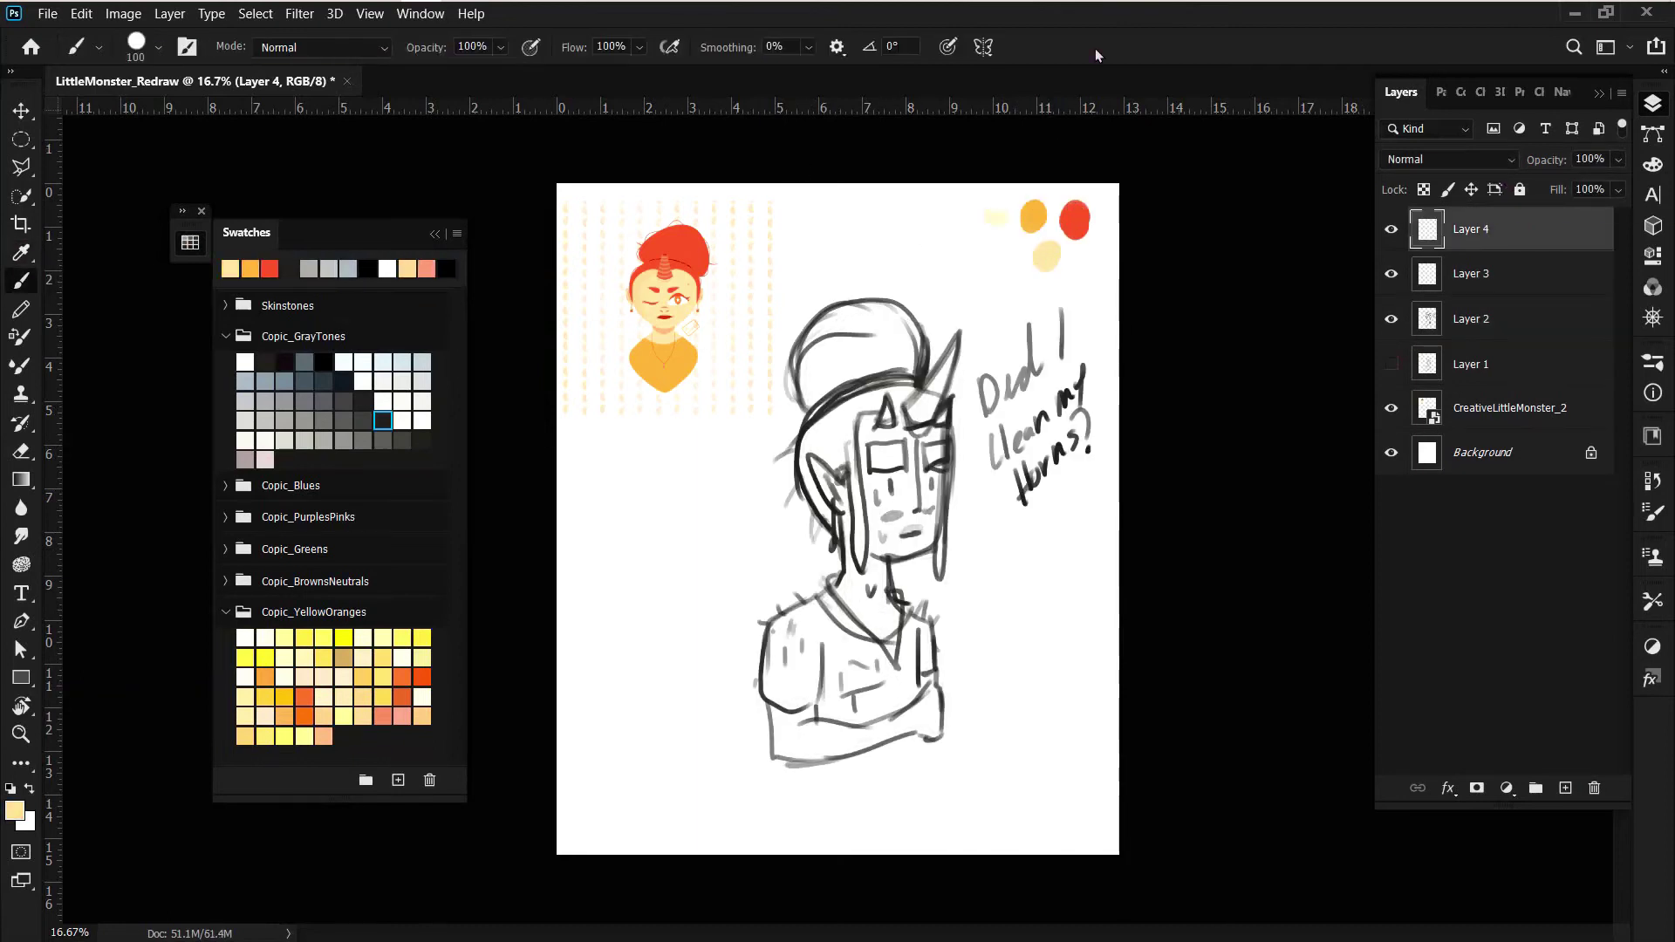
{"action": "key", "text": "e"}
{"action": "left_click", "coordinate": [1001, 209]}
{"action": "key", "text": "b"}
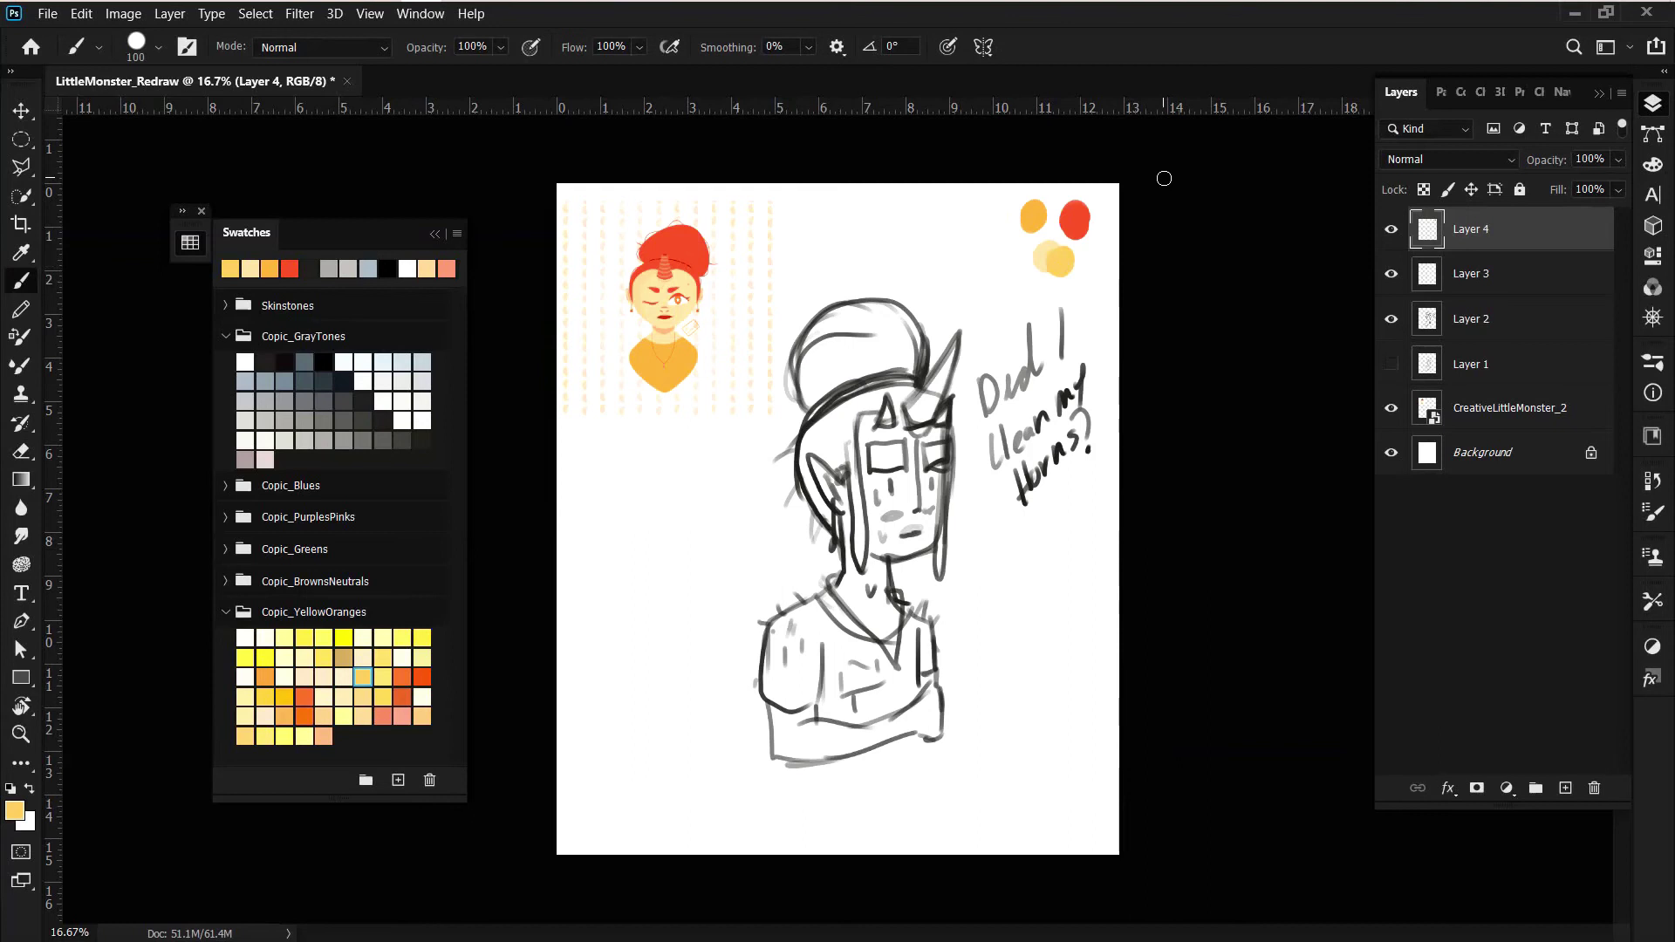
- Fade the sketch layer, set black on the layer above, and choose a textured inking brush
{"action": "left_click", "coordinate": [1483, 318]}
{"action": "left_click_drag", "start_coordinate": [1546, 160], "coordinate": [1483, 160]}
{"action": "left_click", "coordinate": [1483, 273]}
{"action": "key", "text": "d"}
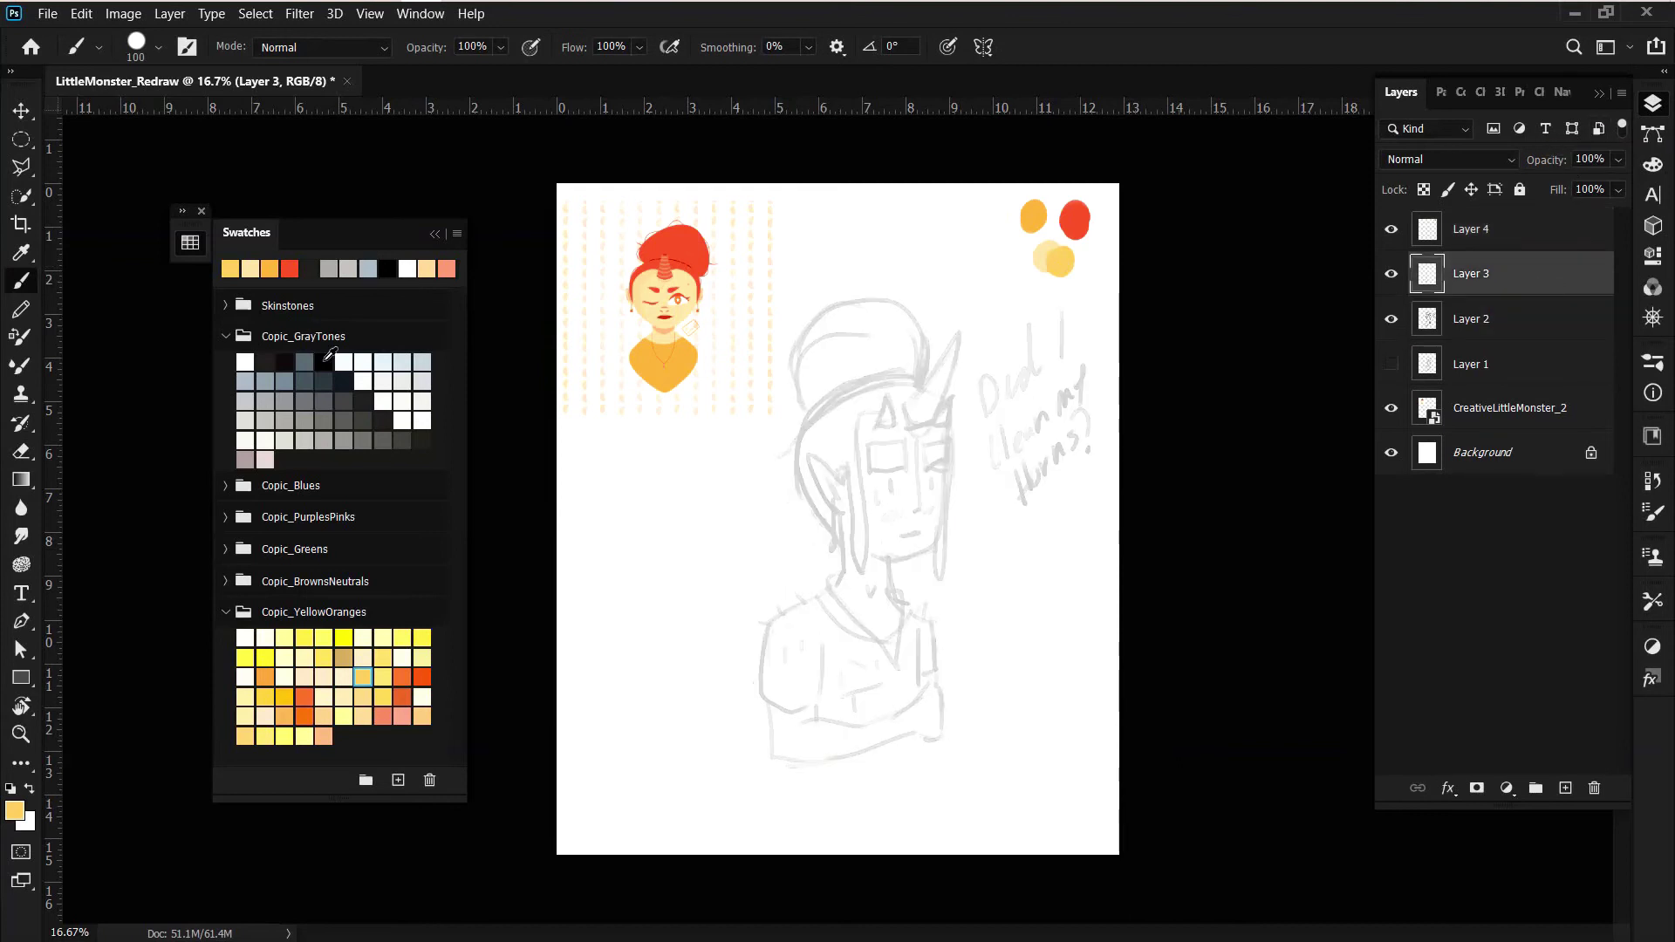
{"action": "left_click", "coordinate": [189, 243]}
{"action": "right_click", "coordinate": [166, 227]}
{"action": "double_click", "coordinate": [153, 210]}
- Ink the jaw line, chin, both sides of the neck and the right side of the face
{"action": "key", "text": "ctrl+z"}
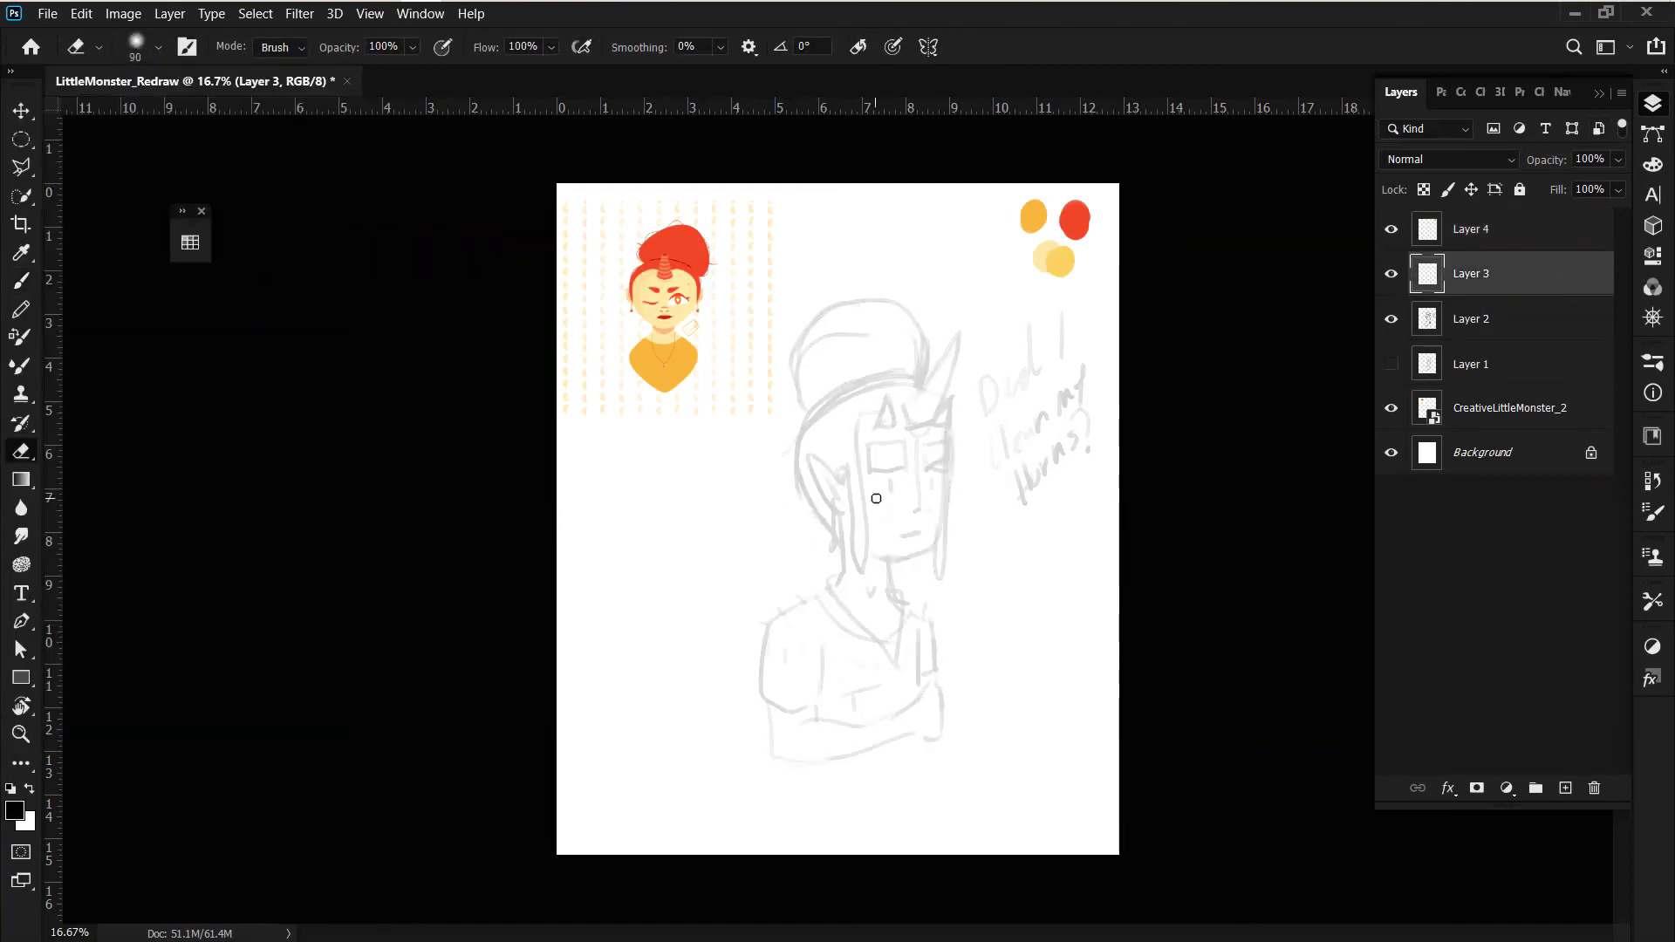
{"action": "key", "text": "ctrl+plus"}
{"action": "mouse_move", "coordinate": [1058, 338]}
{"action": "left_mouse_down"}
{"action": "mouse_move", "coordinate": [1062, 463]}
{"action": "mouse_move", "coordinate": [944, 670]}
{"action": "left_mouse_up"}
{"action": "left_click_drag", "start_coordinate": [847, 554], "coordinate": [822, 670]}
{"action": "left_click_drag", "start_coordinate": [910, 591], "coordinate": [931, 602]}
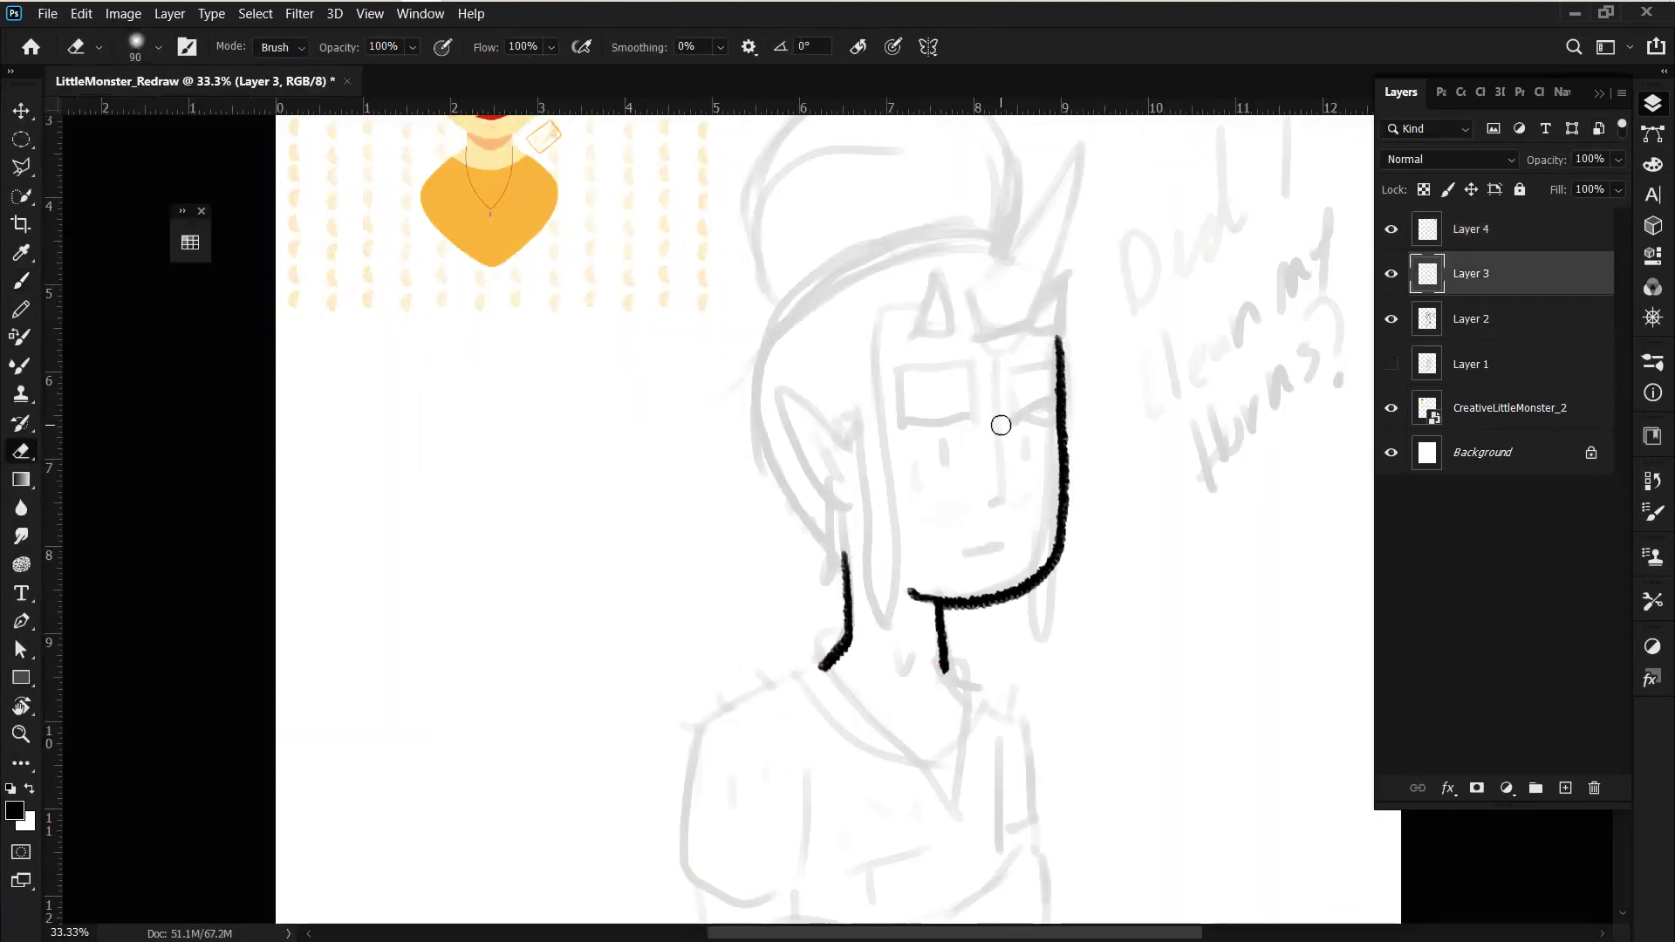
{"action": "left_click_drag", "start_coordinate": [994, 362], "coordinate": [989, 502]}
- Redo the face-to-jaw stroke, then add a short face stroke and a closed eye under the glasses
{"action": "key", "text": "ctrl+z"}
{"action": "key", "text": "ctrl+z"}
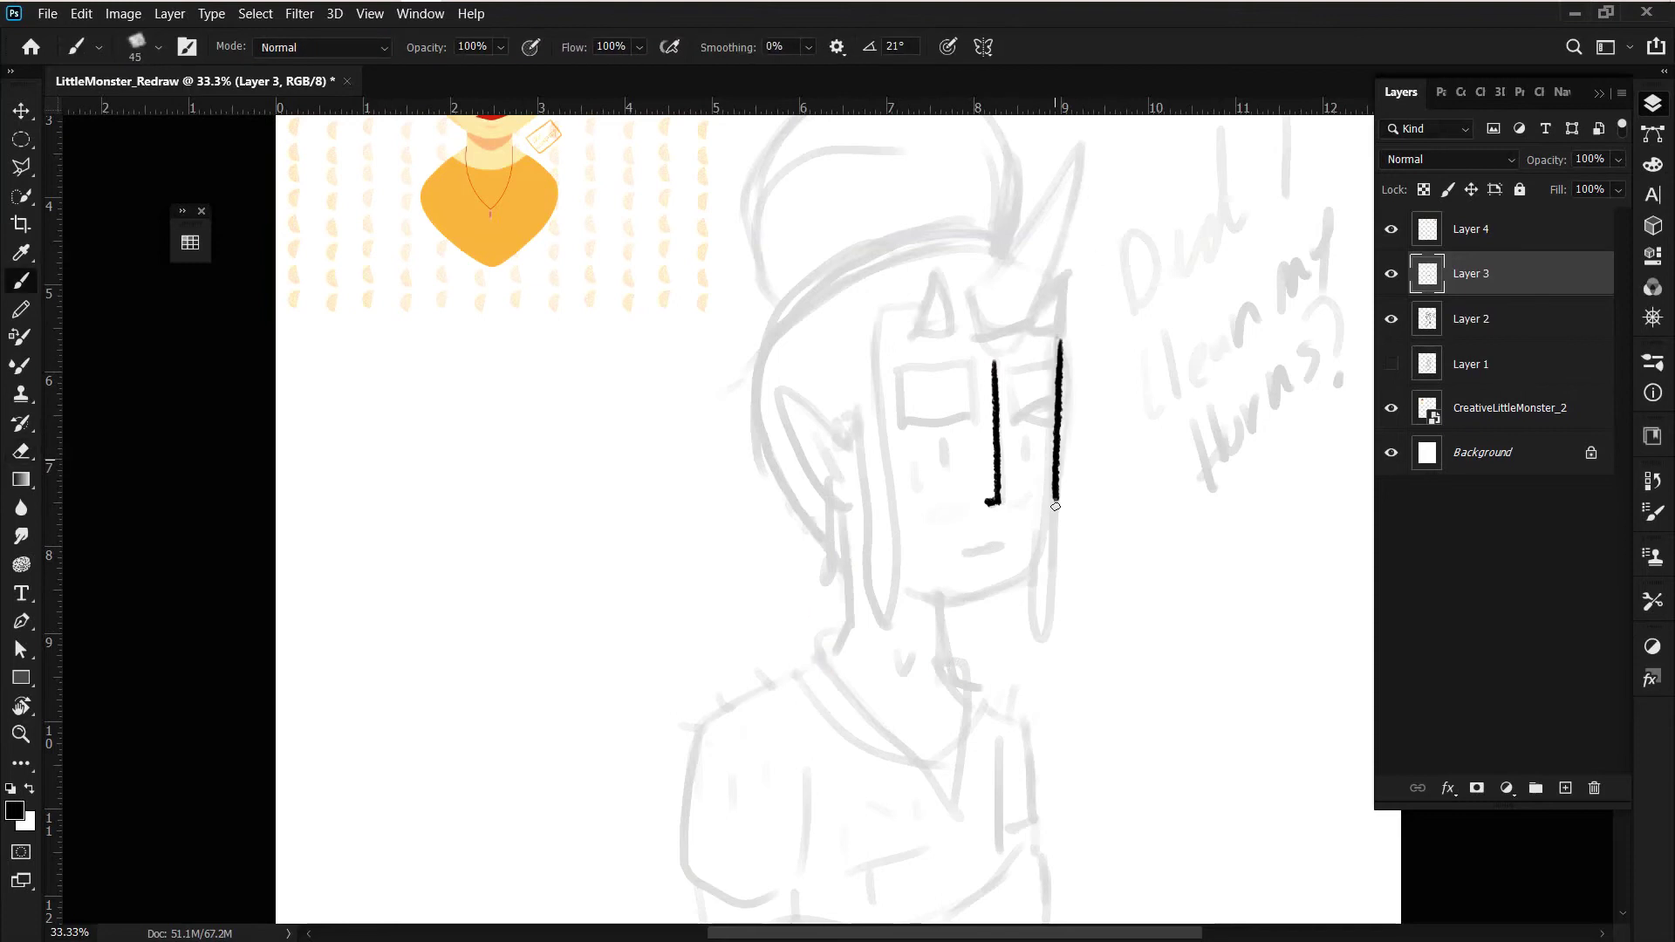
{"action": "mouse_move", "coordinate": [1060, 449]}
{"action": "left_mouse_down"}
{"action": "mouse_move", "coordinate": [946, 656]}
{"action": "mouse_move", "coordinate": [1042, 821]}
{"action": "left_mouse_up"}
{"action": "left_click_drag", "start_coordinate": [956, 708], "coordinate": [809, 764]}
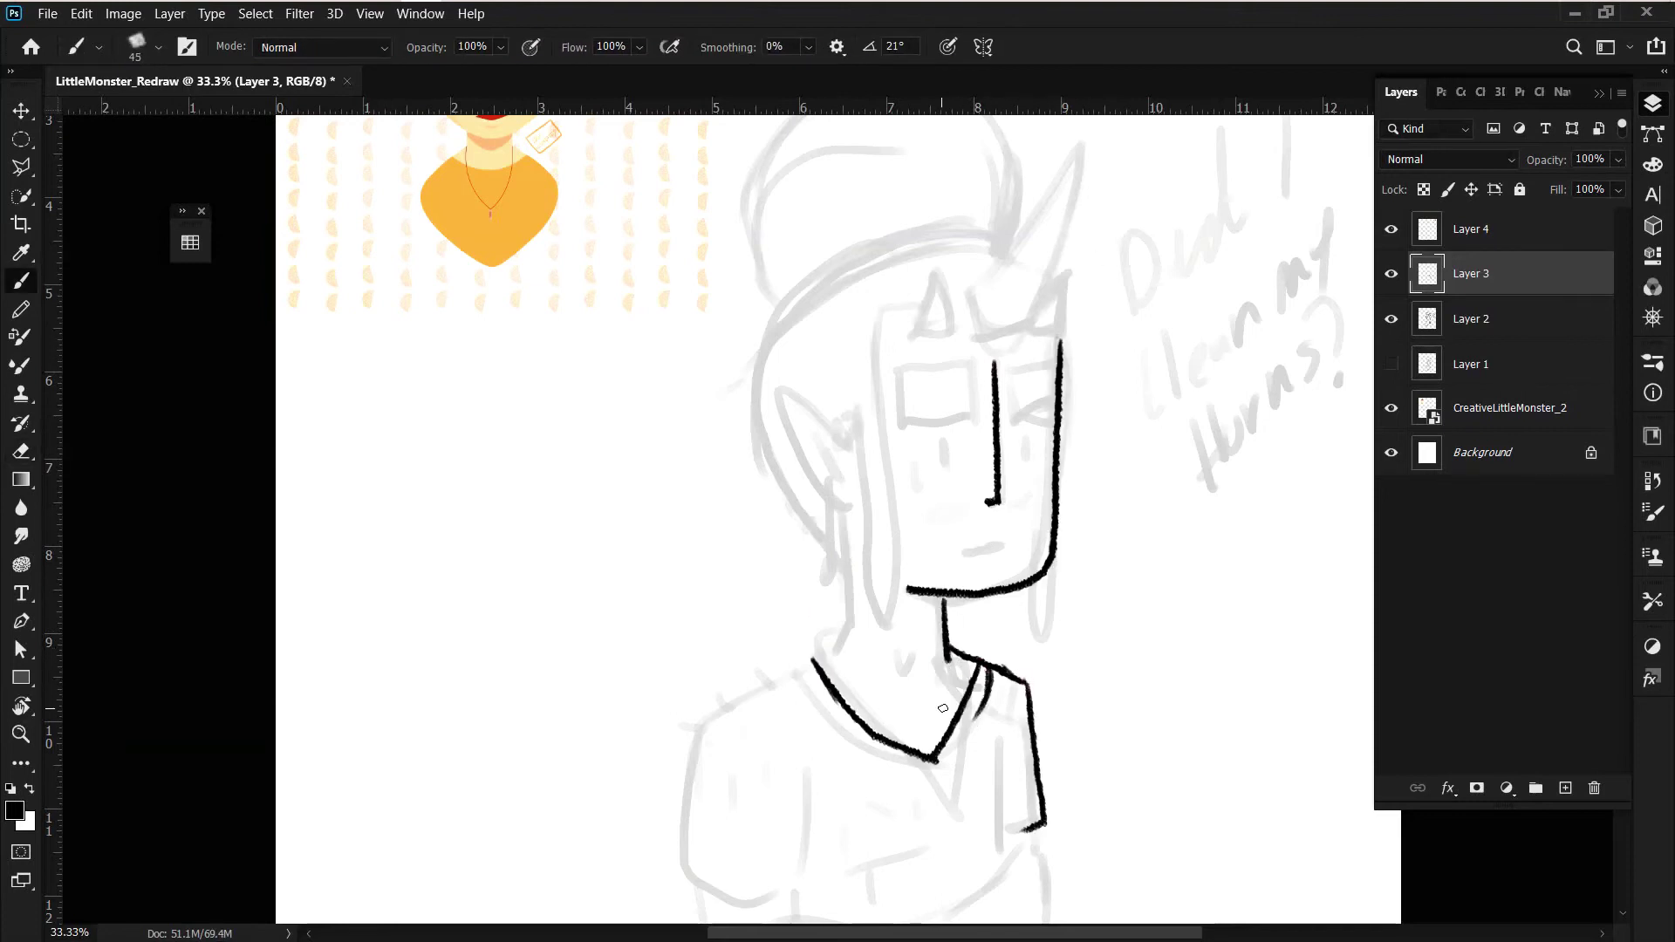
{"action": "key", "text": "ctrl+z"}
{"action": "key", "text": "ctrl+z"}
{"action": "mouse_move", "coordinate": [1008, 365]}
{"action": "left_mouse_down"}
{"action": "mouse_move", "coordinate": [1012, 423]}
{"action": "mouse_move", "coordinate": [895, 425]}
{"action": "mouse_move", "coordinate": [977, 366]}
{"action": "left_mouse_up"}
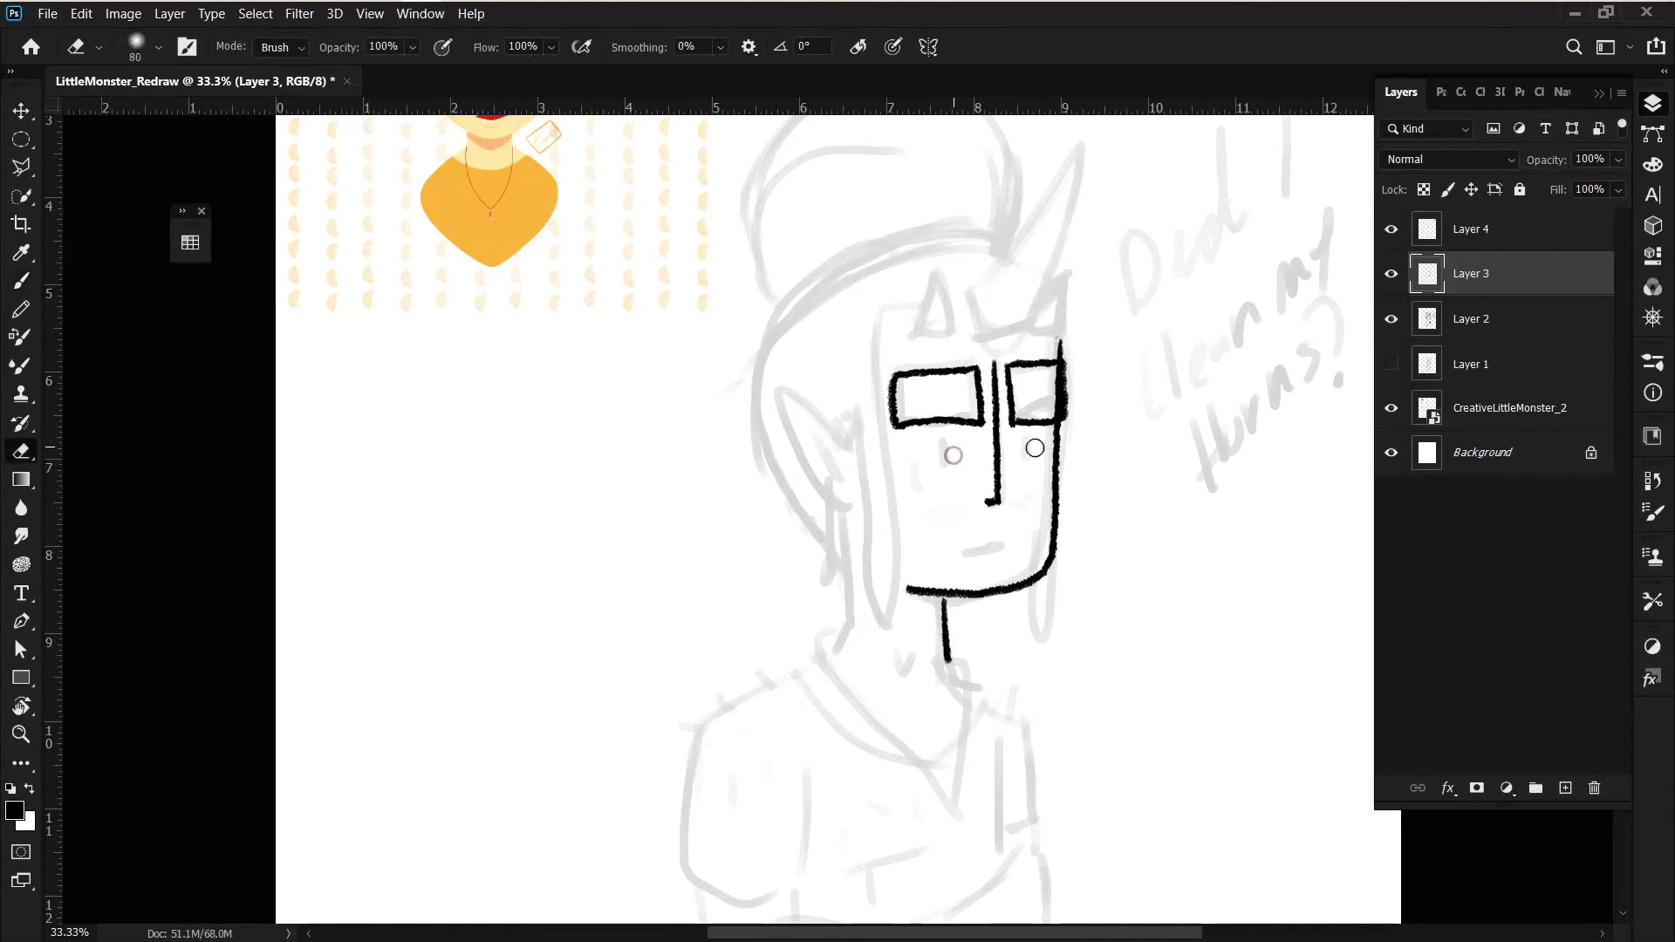
{"action": "left_click_drag", "start_coordinate": [935, 446], "coordinate": [956, 445]}
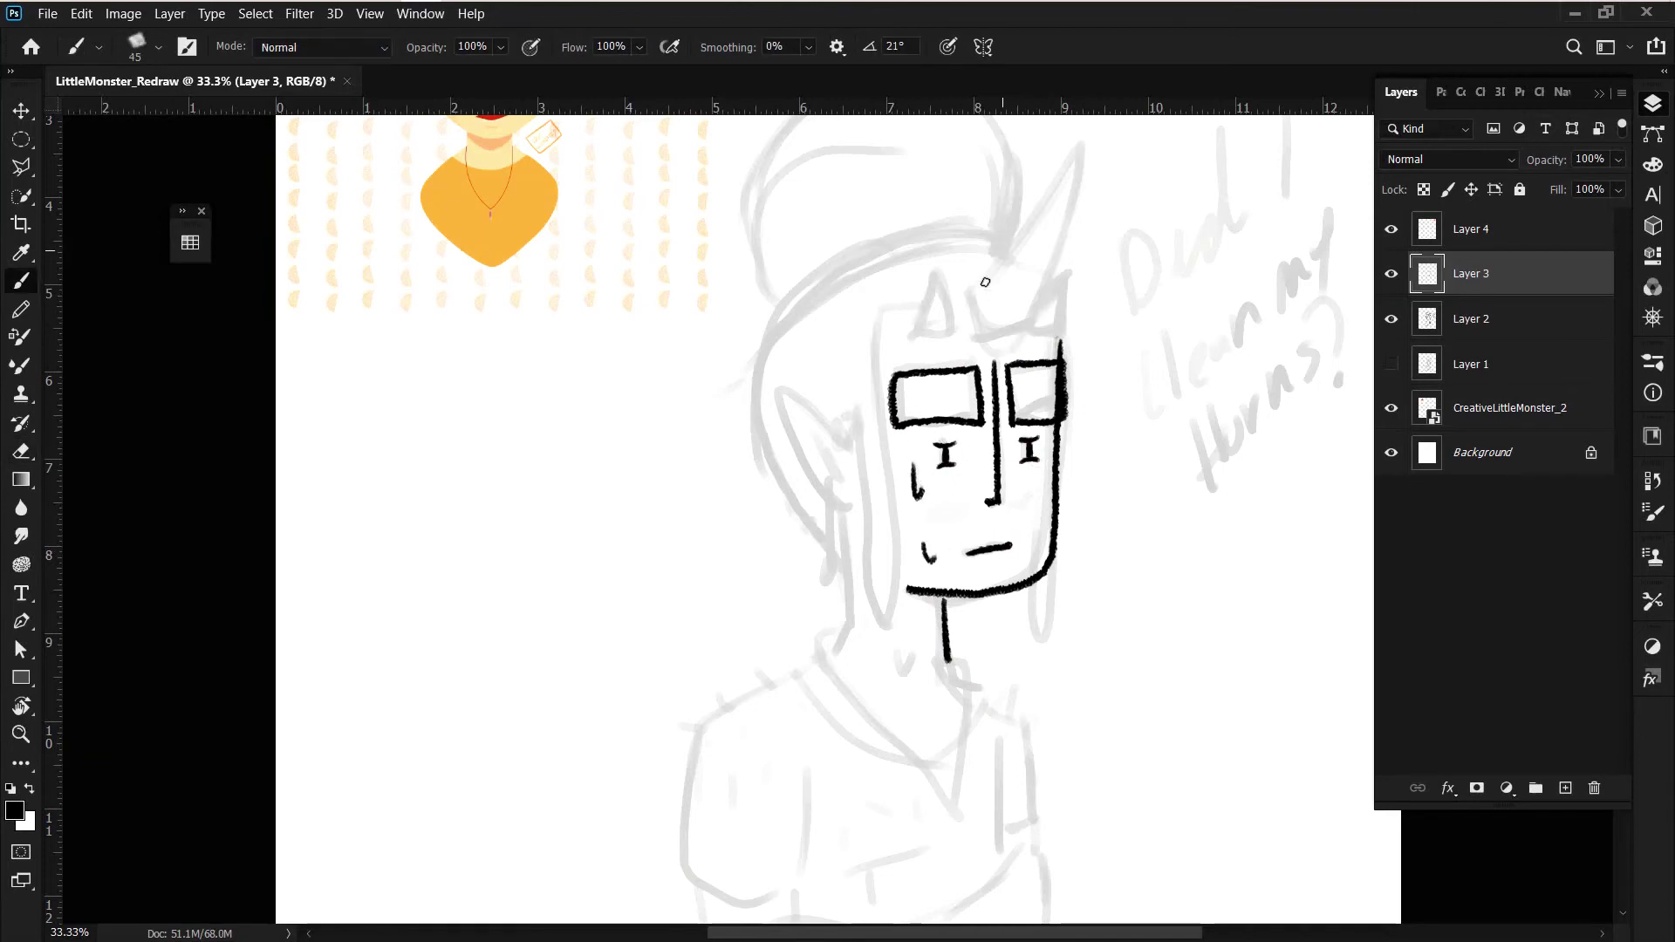
- Ink the large horn outline with its tip and the small horn beside it
{"action": "mouse_move", "coordinate": [985, 282]}
{"action": "left_mouse_down"}
{"action": "mouse_move", "coordinate": [1081, 139]}
{"action": "mouse_move", "coordinate": [972, 288]}
{"action": "mouse_move", "coordinate": [1086, 137]}
{"action": "left_mouse_up"}
{"action": "left_click_drag", "start_coordinate": [1025, 332], "coordinate": [1068, 275]}
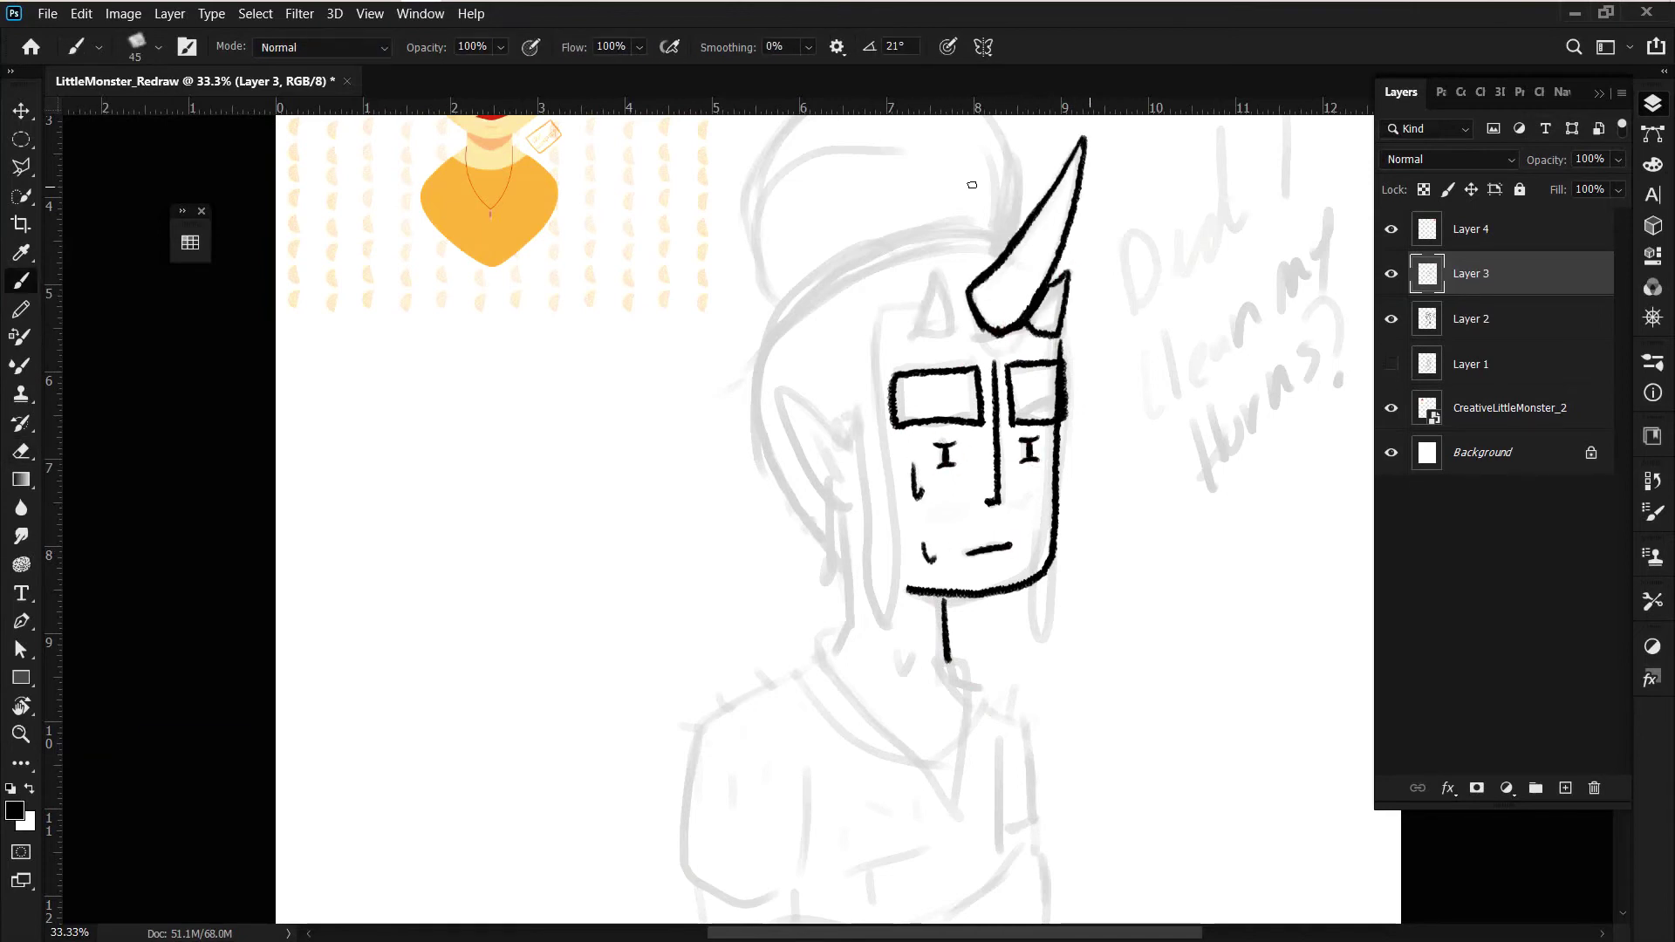
{"action": "left_click_drag", "start_coordinate": [935, 270], "coordinate": [931, 279]}
- Ink the hair lines on both sides, the pointed ear and the hair outline over the head
{"action": "left_click_drag", "start_coordinate": [1066, 310], "coordinate": [1030, 585]}
{"action": "left_click_drag", "start_coordinate": [973, 301], "coordinate": [908, 601]}
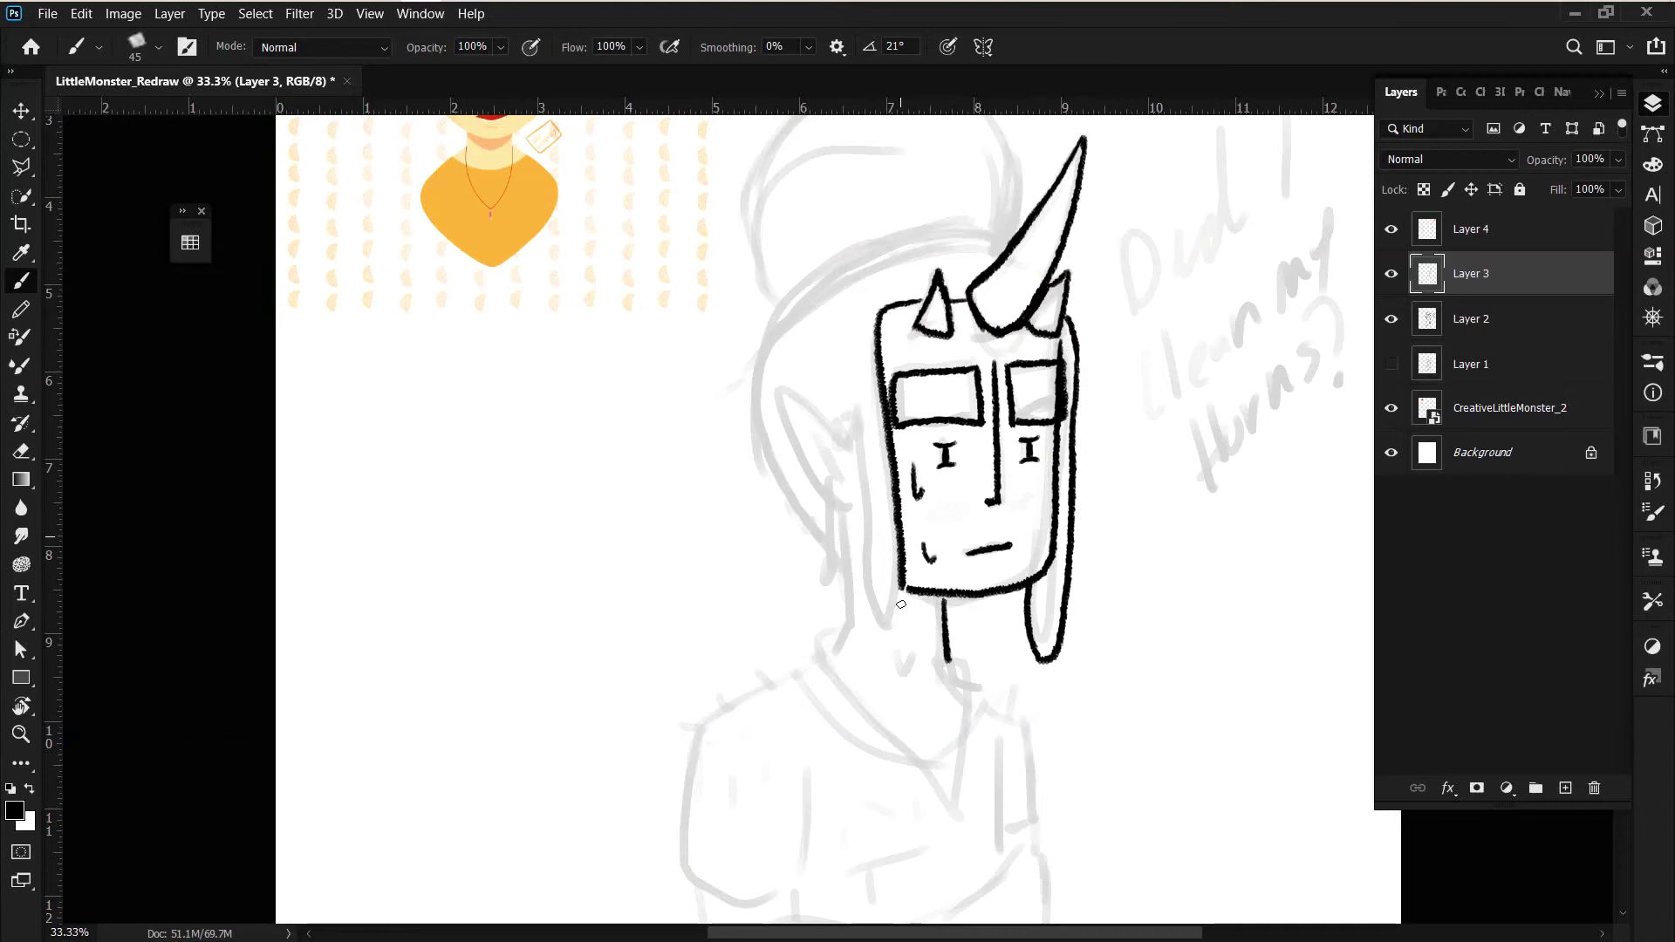
{"action": "left_click_drag", "start_coordinate": [857, 371], "coordinate": [868, 550]}
{"action": "left_click_drag", "start_coordinate": [853, 455], "coordinate": [778, 388]}
{"action": "mouse_move", "coordinate": [781, 397]}
{"action": "left_mouse_down"}
{"action": "mouse_move", "coordinate": [839, 481]}
{"action": "mouse_move", "coordinate": [798, 669]}
{"action": "left_mouse_up"}
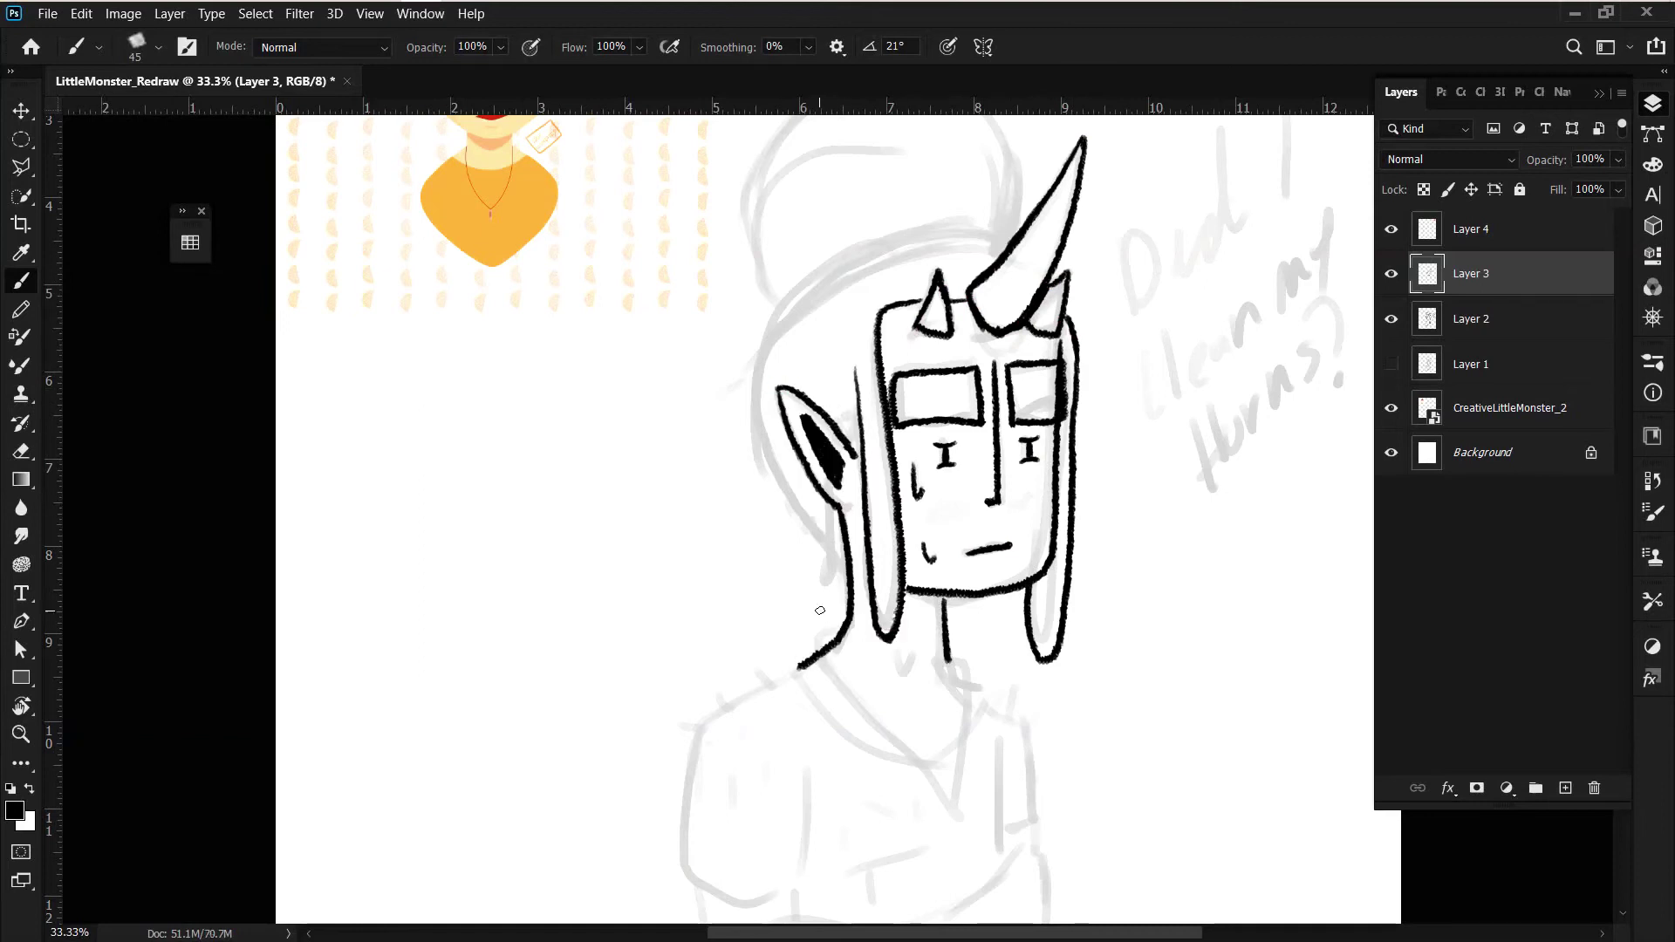
{"action": "mouse_move", "coordinate": [1012, 244]}
{"action": "left_mouse_down"}
{"action": "mouse_move", "coordinate": [748, 417]}
{"action": "mouse_move", "coordinate": [848, 586]}
{"action": "left_mouse_up"}
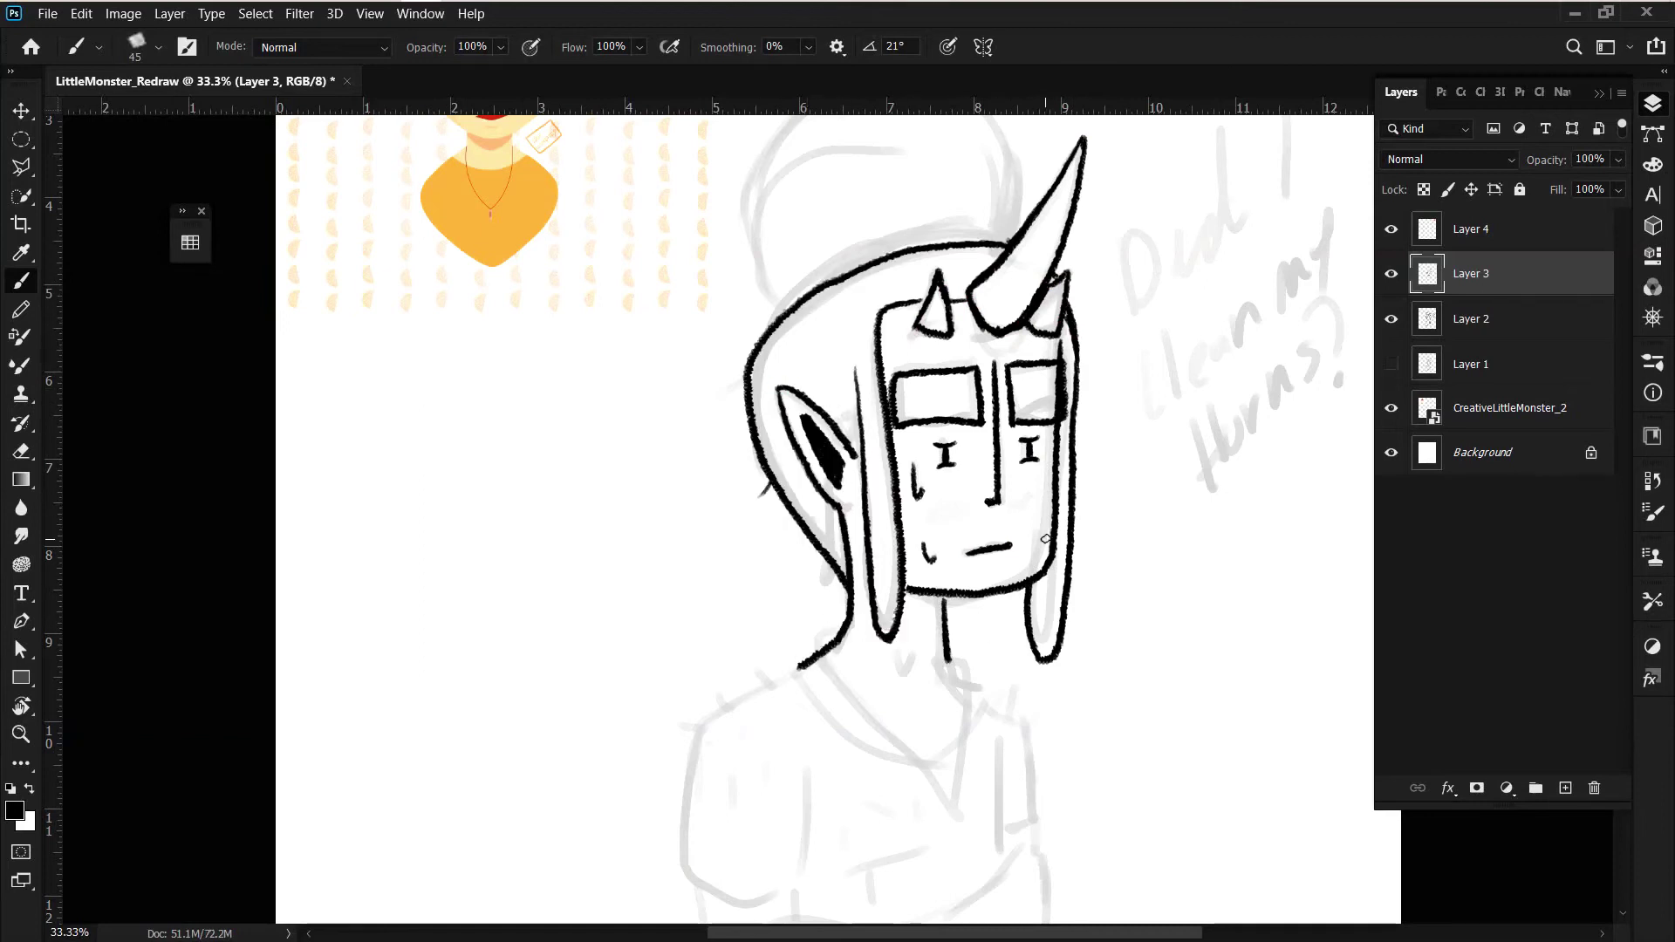
- Ink the V collar, the shoulder line and both sleeve outlines
{"action": "left_click", "coordinate": [1600, 93]}
{"action": "scroll", "coordinate": [1129, 229], "scroll_direction": "down", "scroll_amount": 3}
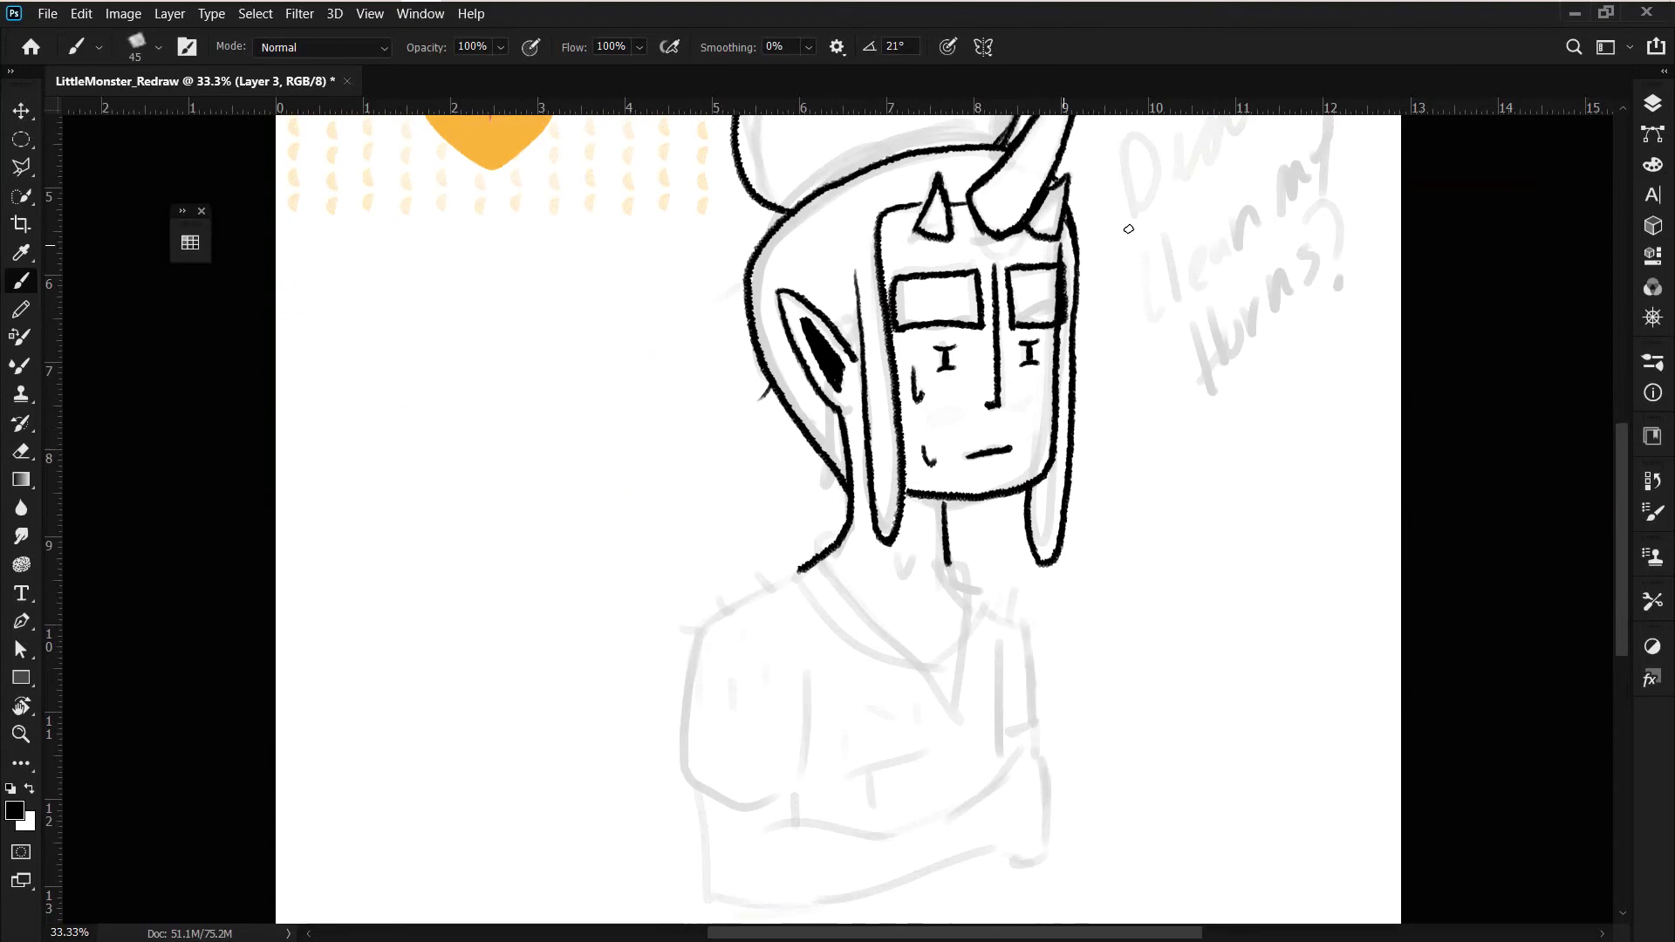
{"action": "left_click_drag", "start_coordinate": [951, 561], "coordinate": [930, 665]}
{"action": "left_click_drag", "start_coordinate": [798, 568], "coordinate": [925, 668]}
{"action": "left_click_drag", "start_coordinate": [986, 575], "coordinate": [1012, 764]}
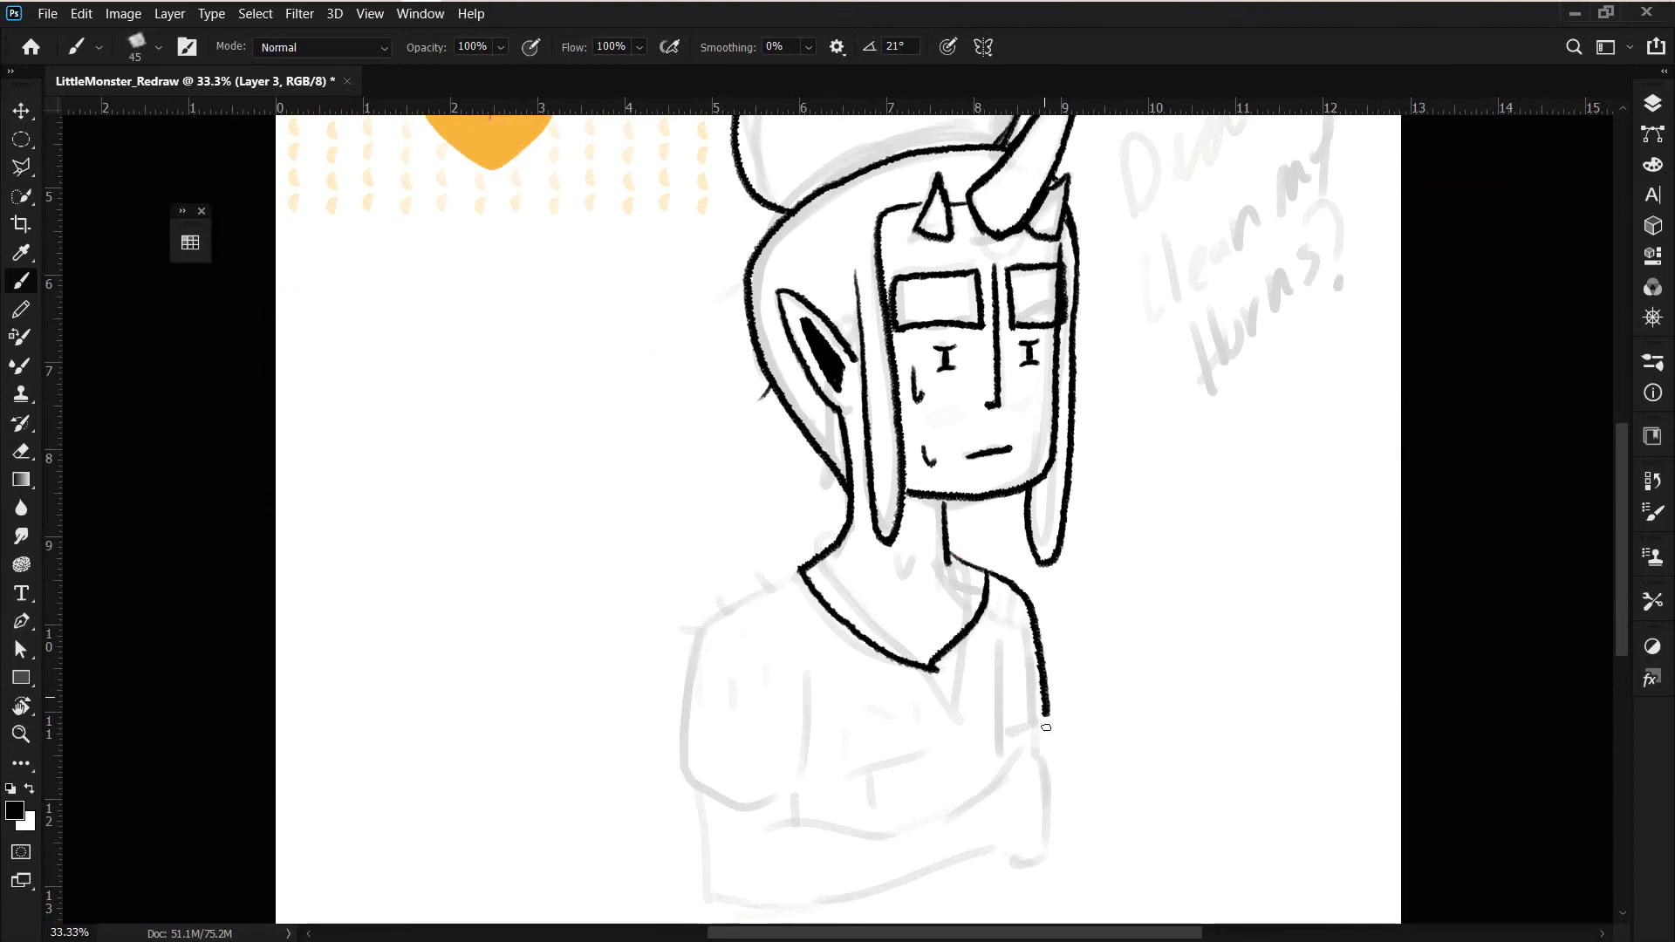
{"action": "left_click_drag", "start_coordinate": [798, 569], "coordinate": [809, 679]}
- Rework the left sleeve and arm outline, erasing and redrawing it with a closed bottom edge
{"action": "key", "text": "e"}
{"action": "left_click_drag", "start_coordinate": [740, 785], "coordinate": [715, 611]}
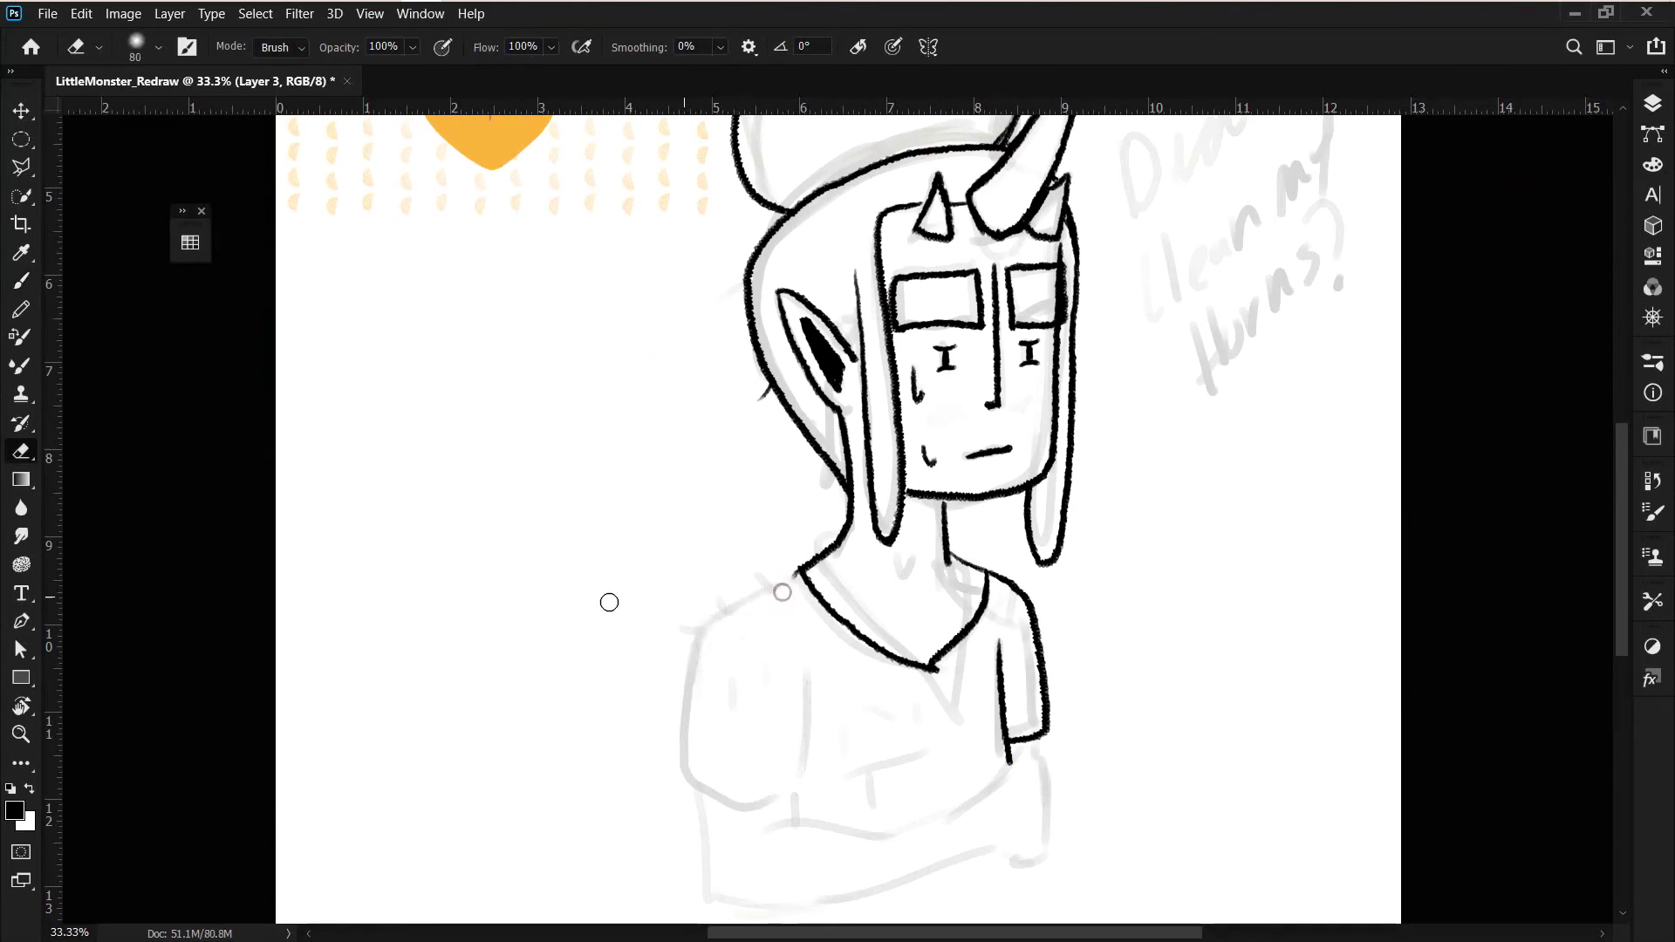
{"action": "key", "text": "b"}
{"action": "mouse_move", "coordinate": [798, 569]}
{"action": "left_mouse_down"}
{"action": "mouse_move", "coordinate": [698, 628]}
{"action": "mouse_move", "coordinate": [696, 798]}
{"action": "left_mouse_up"}
{"action": "mouse_move", "coordinate": [806, 676]}
{"action": "left_mouse_down"}
{"action": "mouse_move", "coordinate": [806, 768]}
{"action": "mouse_move", "coordinate": [684, 698]}
{"action": "left_mouse_up"}
{"action": "key", "text": "e"}
{"action": "left_click_drag", "start_coordinate": [689, 758], "coordinate": [807, 816]}
{"action": "key", "text": "b"}
{"action": "left_click_drag", "start_coordinate": [685, 798], "coordinate": [811, 790]}
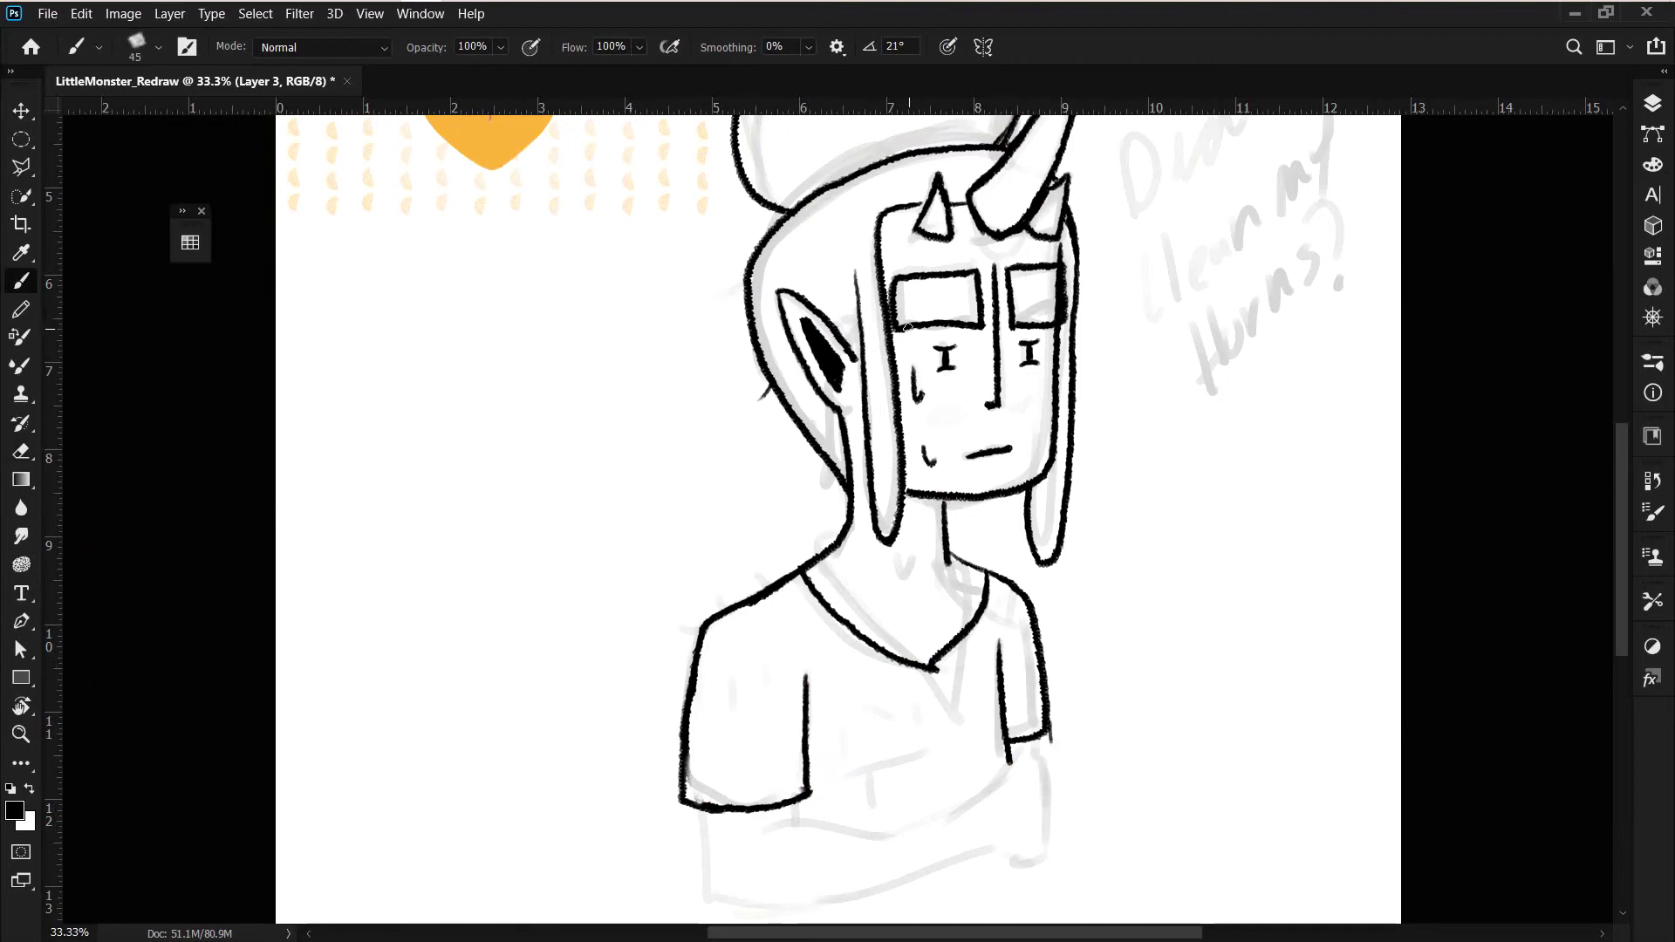
- Ink a dangling earring under the ear, erase the left shoulder line, and retrace the ring darker
{"action": "left_click_drag", "start_coordinate": [851, 386], "coordinate": [852, 500]}
{"action": "key", "text": "ctrl+minus"}
{"action": "key", "text": "ctrl+minus"}
{"action": "key", "text": "ctrl+plus"}
{"action": "key", "text": "ctrl+plus"}
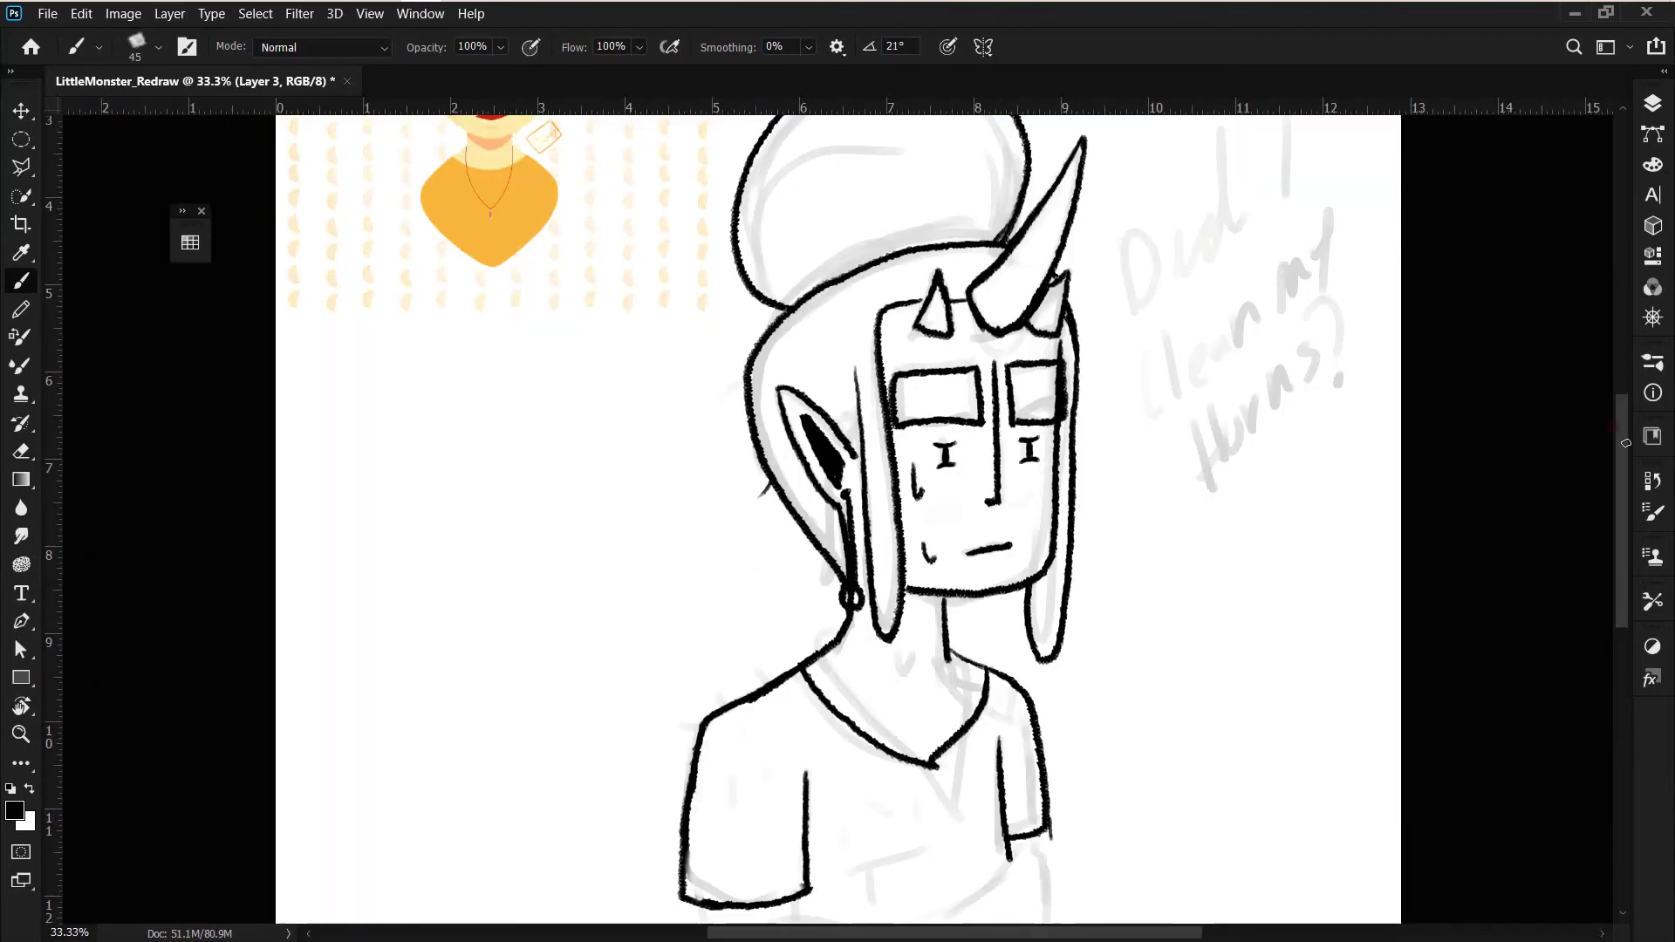
{"action": "left_click_drag", "start_coordinate": [1625, 443], "coordinate": [1625, 500]}
{"action": "key", "text": "e"}
{"action": "mouse_move", "coordinate": [801, 460]}
{"action": "left_mouse_down"}
{"action": "mouse_move", "coordinate": [752, 475]}
{"action": "mouse_move", "coordinate": [695, 560]}
{"action": "left_mouse_up"}
{"action": "key", "text": "b"}
{"action": "scroll", "coordinate": [837, 493], "scroll_direction": "up", "scroll_amount": 1}
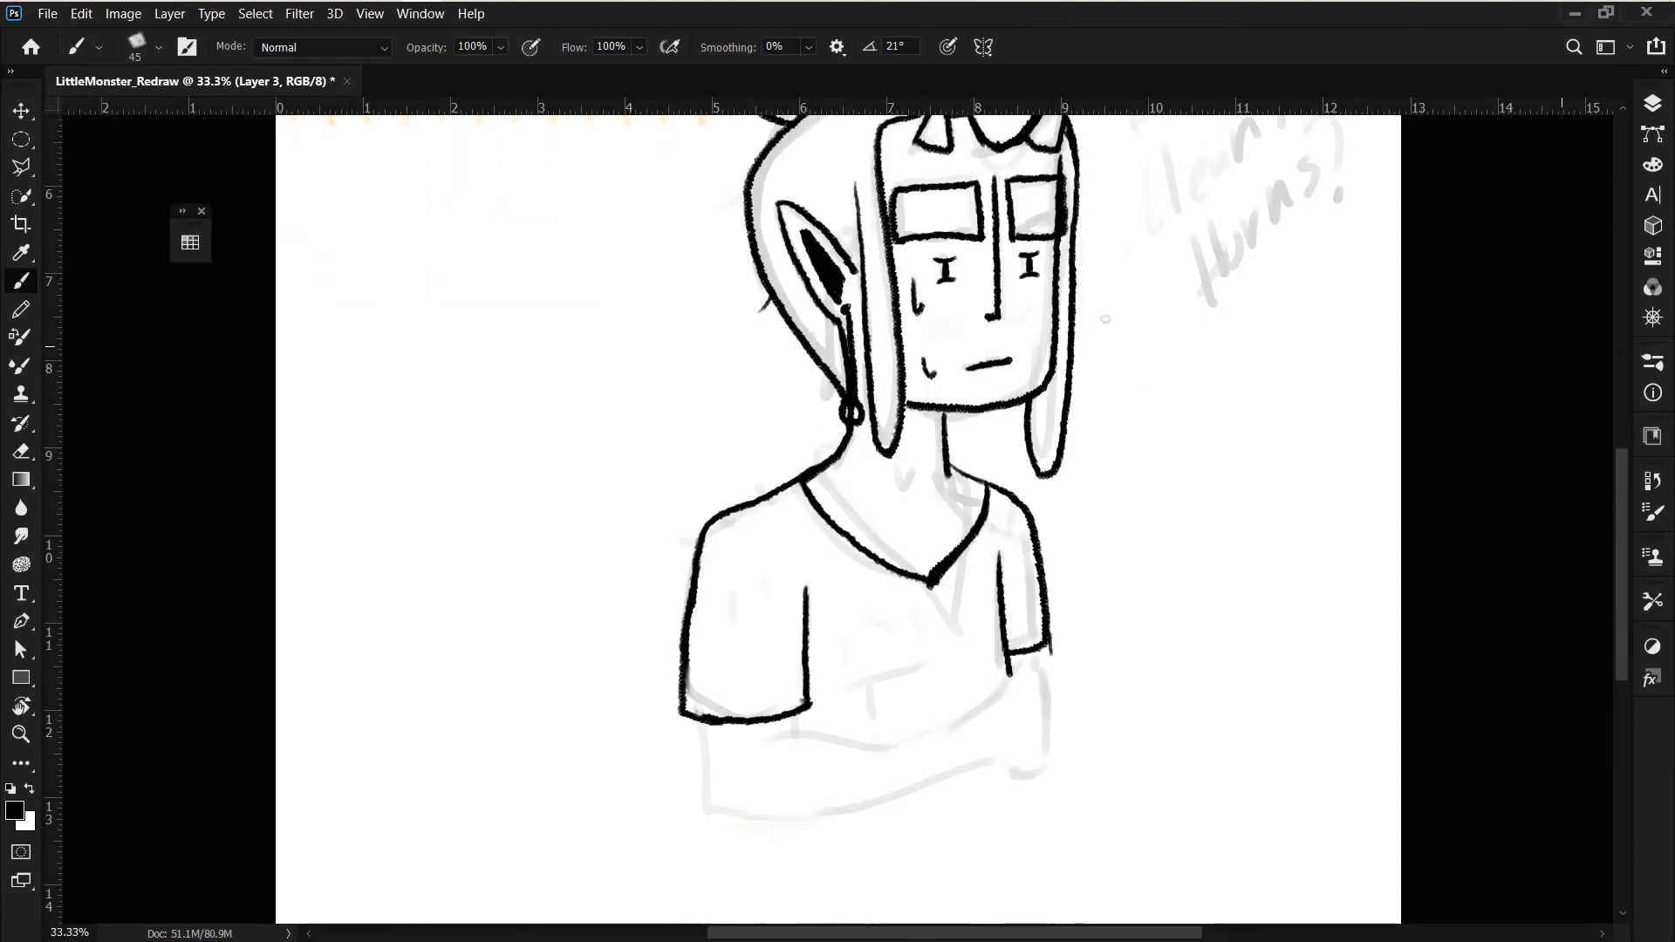
{"action": "left_click_drag", "start_coordinate": [862, 408], "coordinate": [851, 423]}
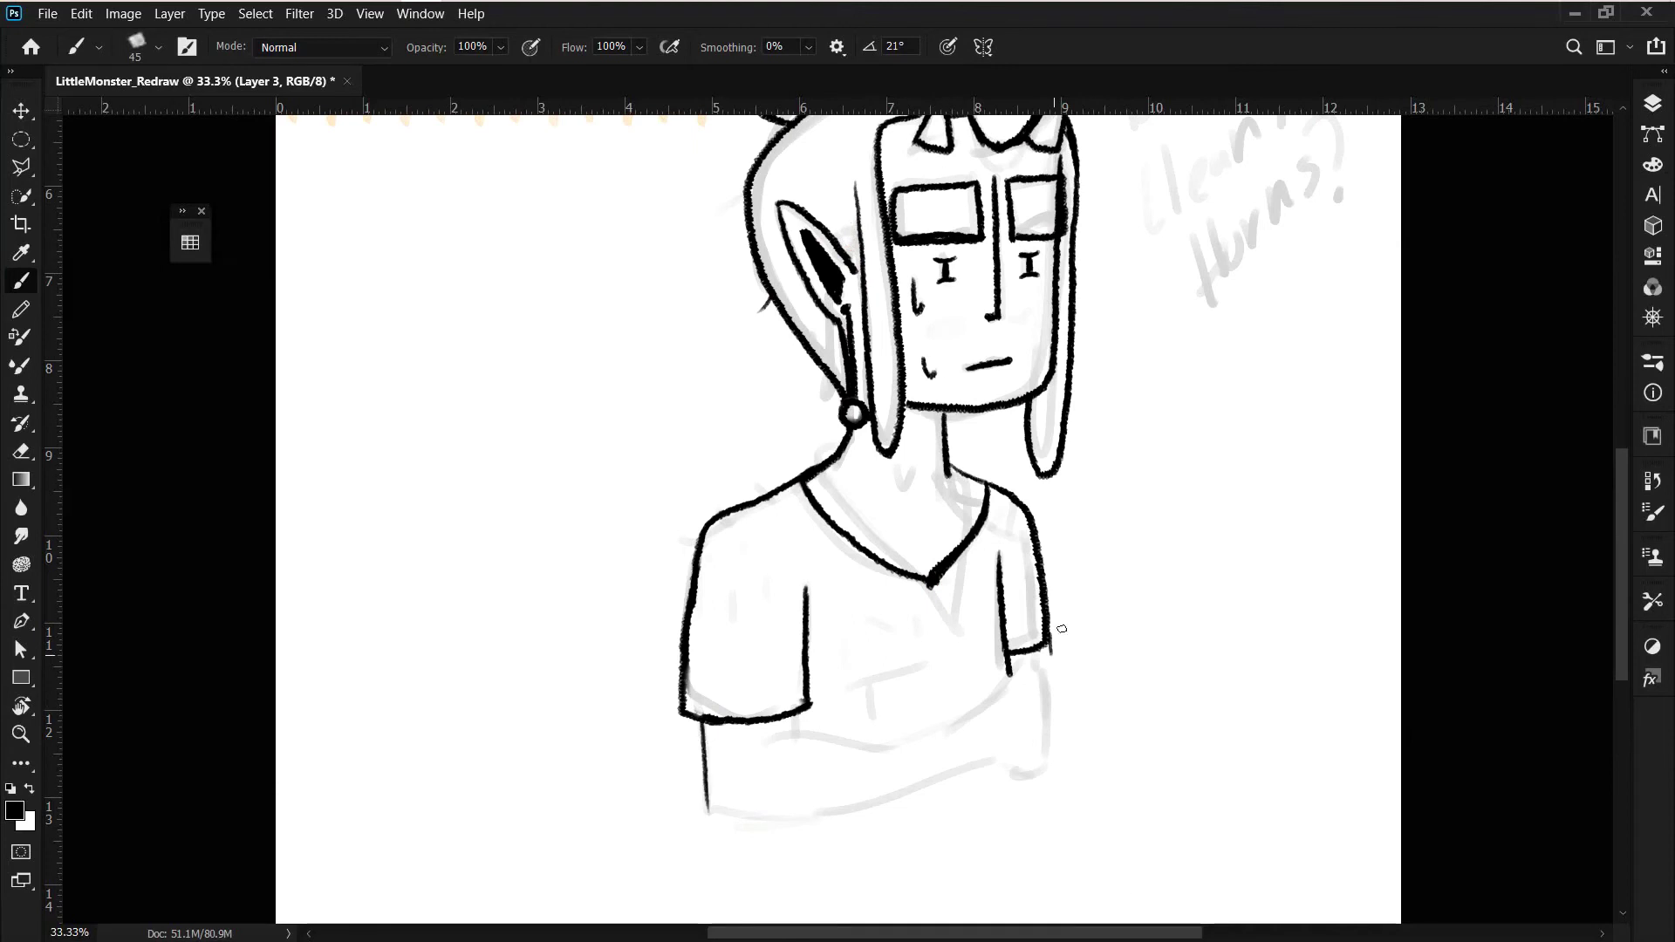
- Redraw the right face edge to the jaw and the right hair strand with a looped end
{"action": "scroll", "coordinate": [1061, 629], "scroll_direction": "up", "scroll_amount": 3}
{"action": "key", "text": "e"}
{"action": "left_click_drag", "start_coordinate": [1058, 353], "coordinate": [1072, 497]}
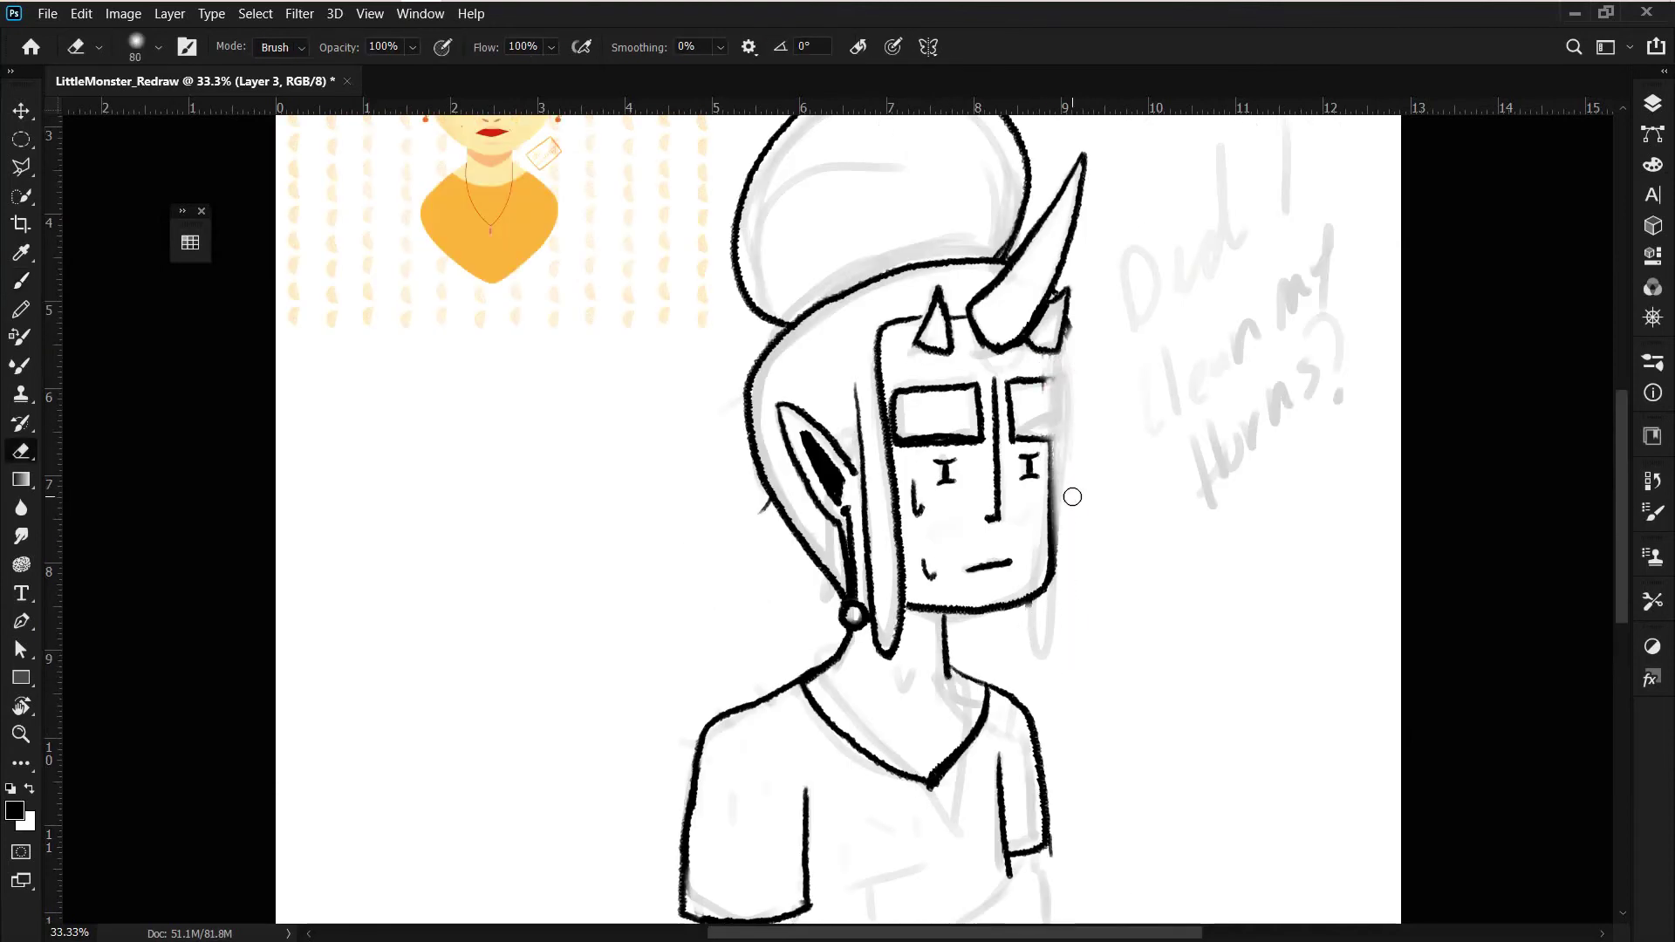
{"action": "key", "text": "b"}
{"action": "left_click_drag", "start_coordinate": [1058, 349], "coordinate": [1020, 592]}
{"action": "mouse_move", "coordinate": [1066, 314]}
{"action": "left_mouse_down"}
{"action": "mouse_move", "coordinate": [1071, 606]}
{"action": "mouse_move", "coordinate": [1038, 597]}
{"action": "left_mouse_up"}
{"action": "key", "text": "e"}
{"action": "key", "text": "b"}
{"action": "mouse_move", "coordinate": [948, 679]}
{"action": "left_mouse_down"}
{"action": "mouse_move", "coordinate": [949, 613]}
{"action": "mouse_move", "coordinate": [937, 684]}
{"action": "left_mouse_up"}
- Draw long strokes across the shirt front to form the deep V neckline
{"action": "key", "text": "e"}
{"action": "key", "text": "b"}
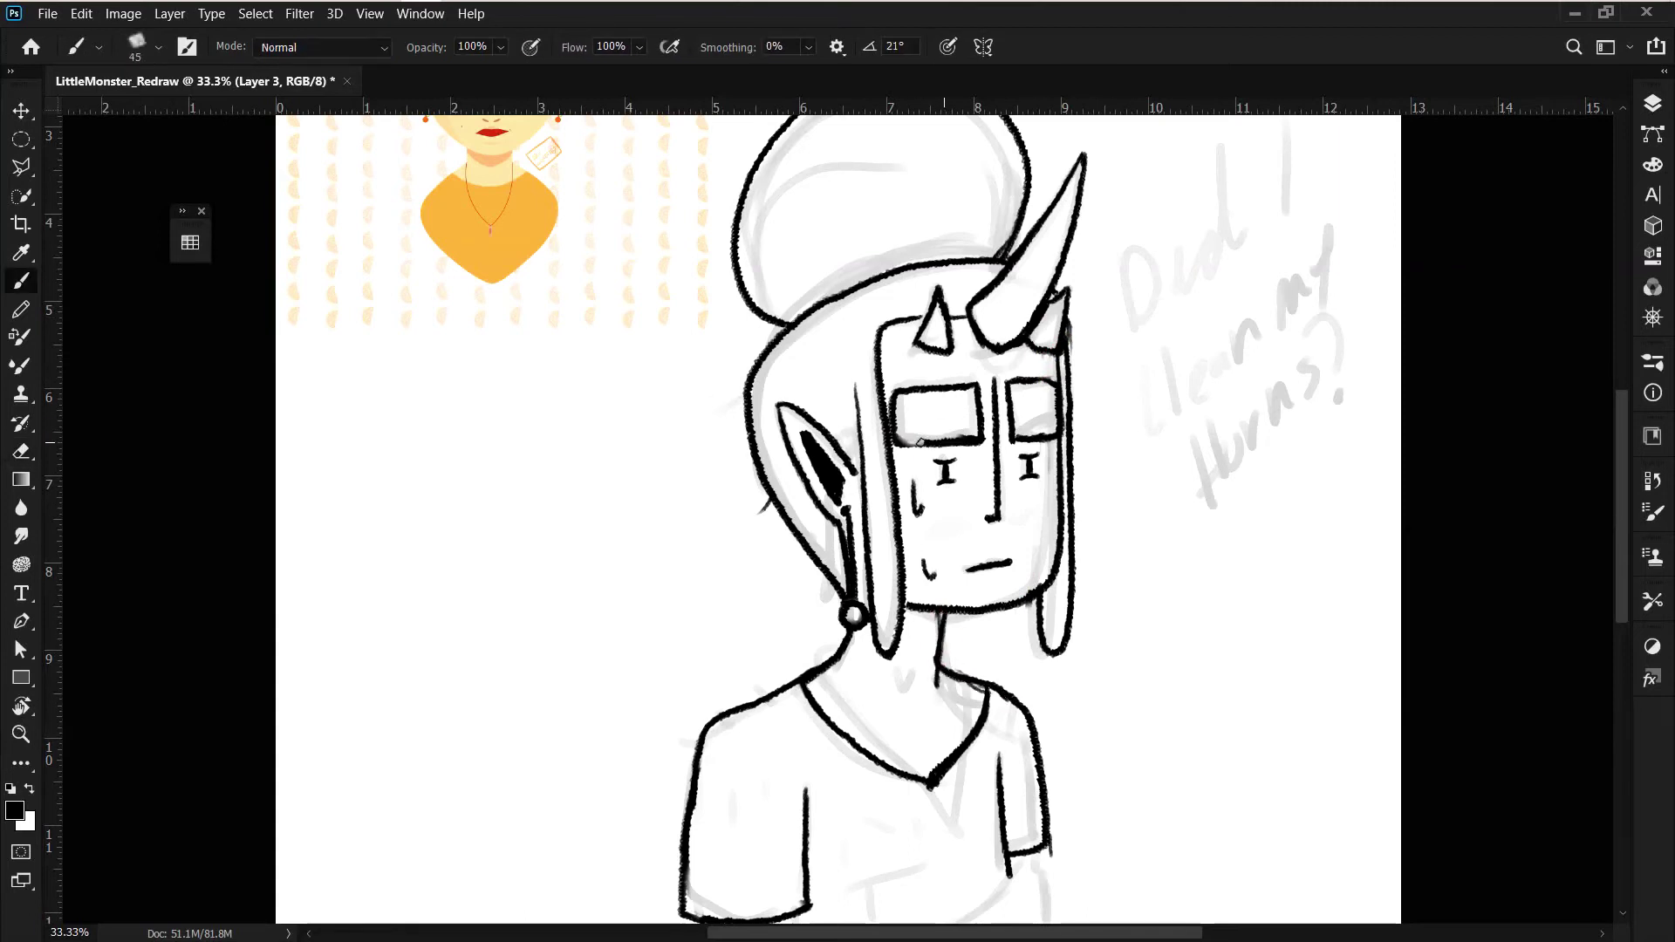
{"action": "scroll", "coordinate": [1050, 177], "scroll_direction": "down", "scroll_amount": 3}
{"action": "mouse_move", "coordinate": [1028, 584]}
{"action": "left_mouse_down"}
{"action": "mouse_move", "coordinate": [994, 698]}
{"action": "mouse_move", "coordinate": [704, 732]}
{"action": "left_mouse_up"}
{"action": "left_click_drag", "start_coordinate": [992, 615], "coordinate": [750, 667]}
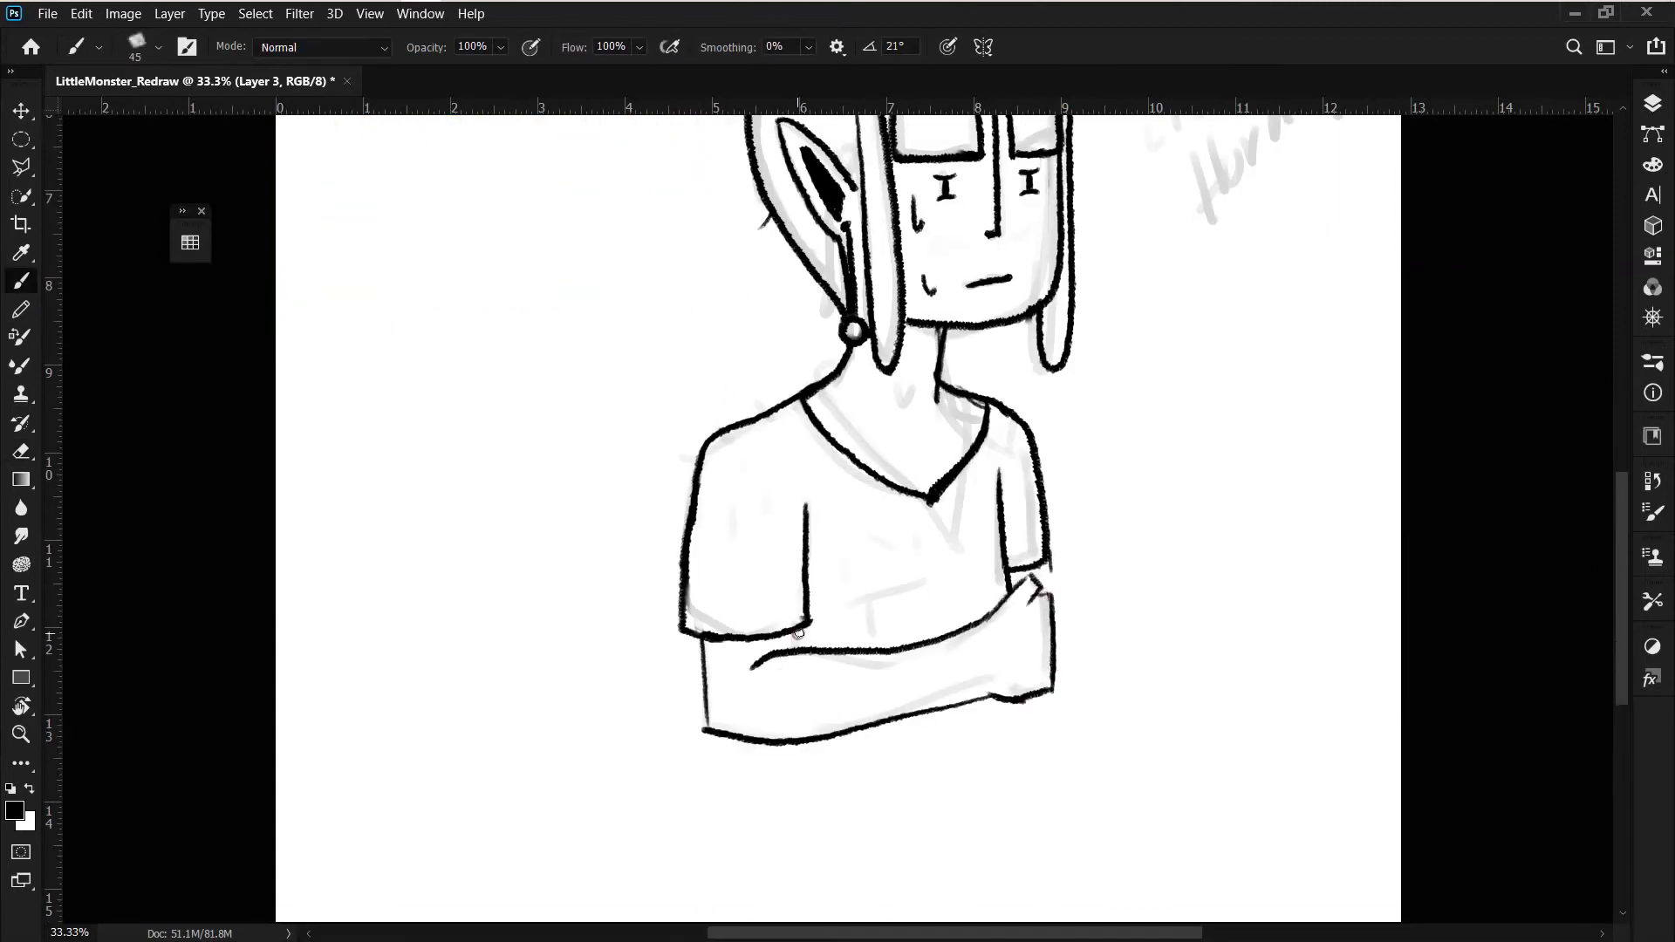
{"action": "mouse_move", "coordinate": [1038, 592]}
{"action": "left_mouse_down"}
{"action": "mouse_move", "coordinate": [1069, 677]}
{"action": "mouse_move", "coordinate": [1011, 702]}
{"action": "left_mouse_up"}
- Erase the old inner sleeve line, discarding a trial earring-to-collar stroke
{"action": "key", "text": "e"}
{"action": "key", "text": "b"}
{"action": "mouse_move", "coordinate": [986, 400]}
{"action": "left_mouse_down"}
{"action": "mouse_move", "coordinate": [1063, 563]}
{"action": "mouse_move", "coordinate": [1038, 453]}
{"action": "left_mouse_up"}
{"action": "key", "text": "e"}
{"action": "key", "text": "b"}
{"action": "left_click_drag", "start_coordinate": [824, 362], "coordinate": [972, 561]}
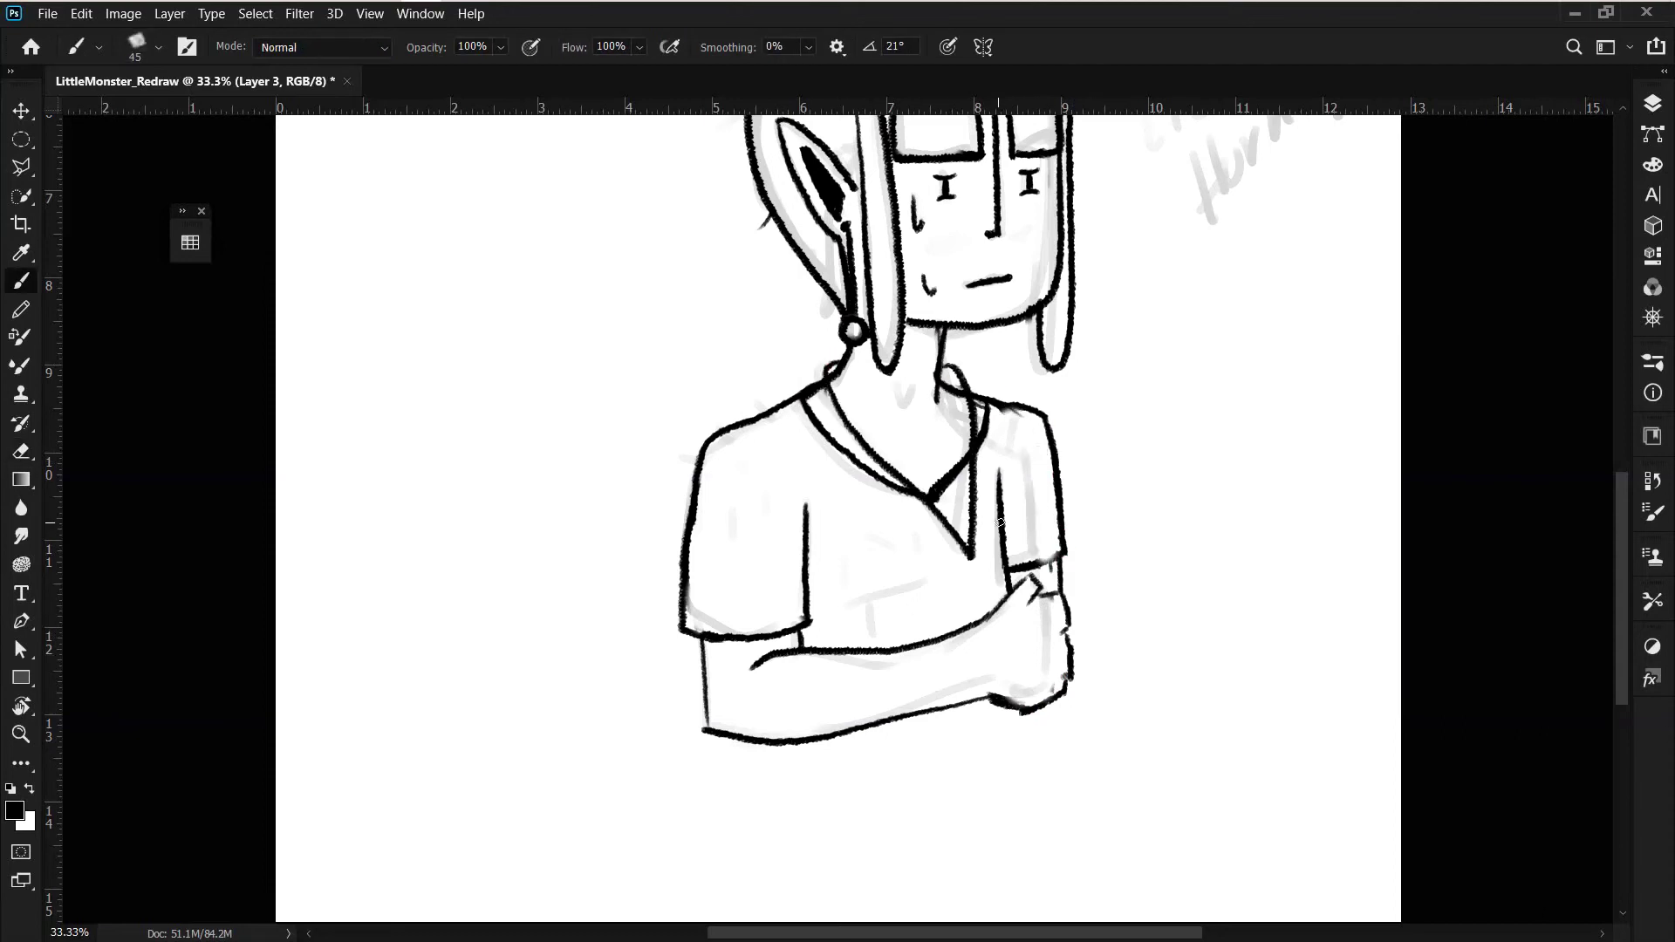
{"action": "key", "text": "ctrl+z"}
- Erase and redraw both small horns larger
{"action": "scroll", "coordinate": [844, 285], "scroll_direction": "up", "scroll_amount": 4}
{"action": "scroll", "coordinate": [1111, 374], "scroll_direction": "down", "scroll_amount": 3}
{"action": "scroll", "coordinate": [1111, 374], "scroll_direction": "up", "scroll_amount": 3}
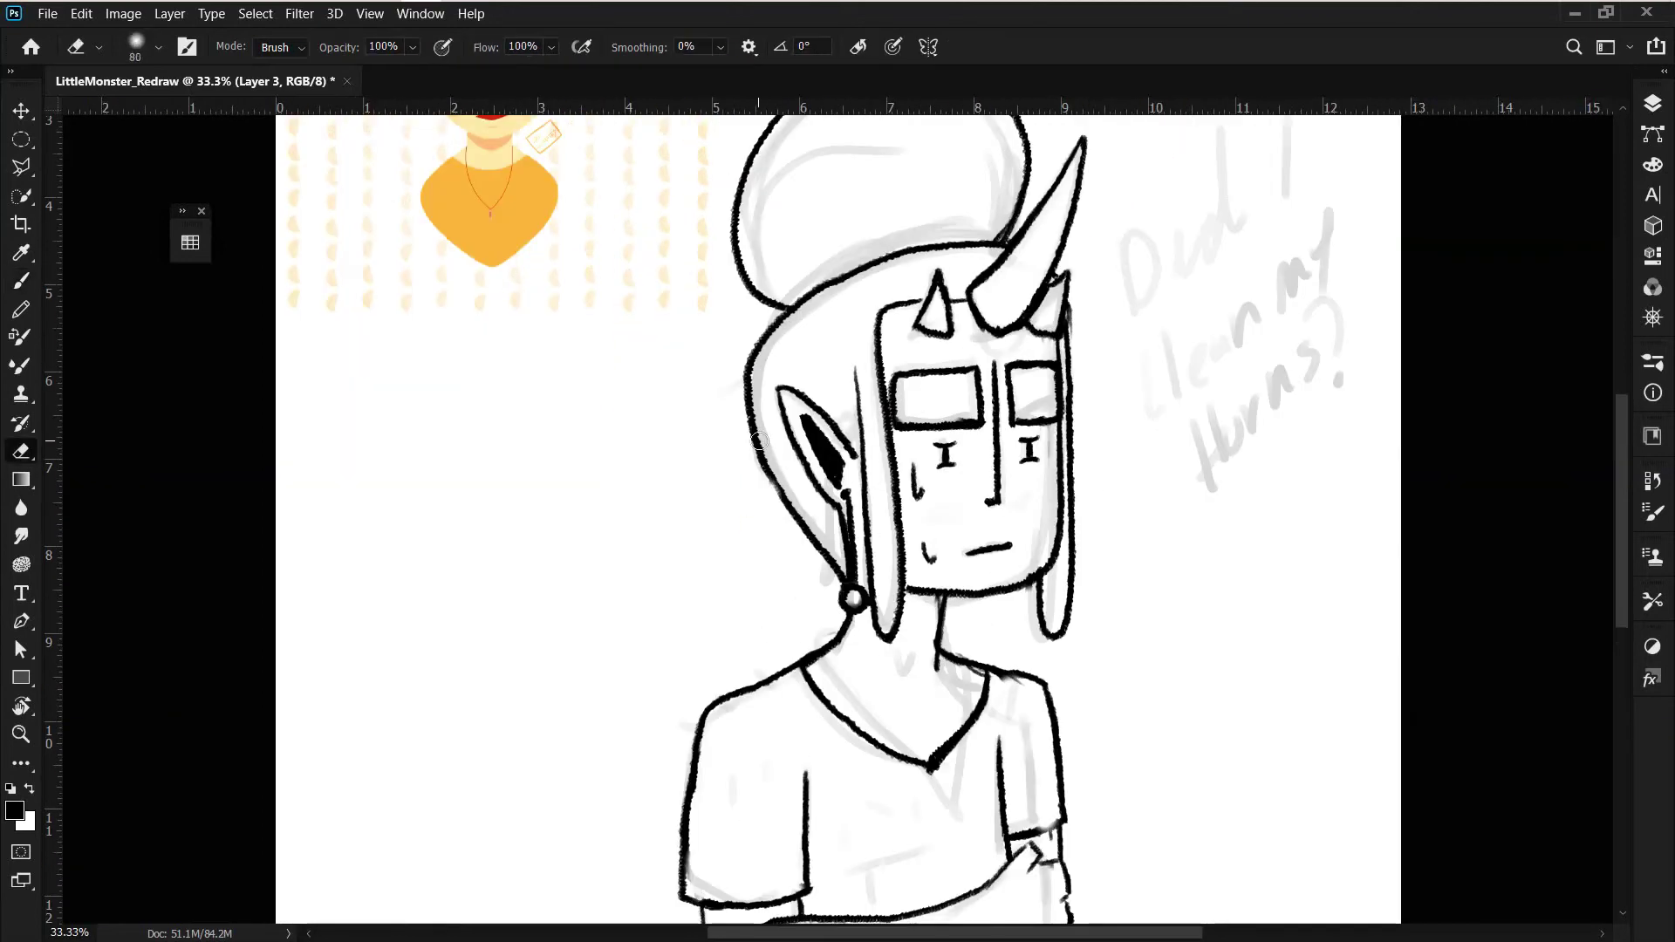
{"action": "key", "text": "e"}
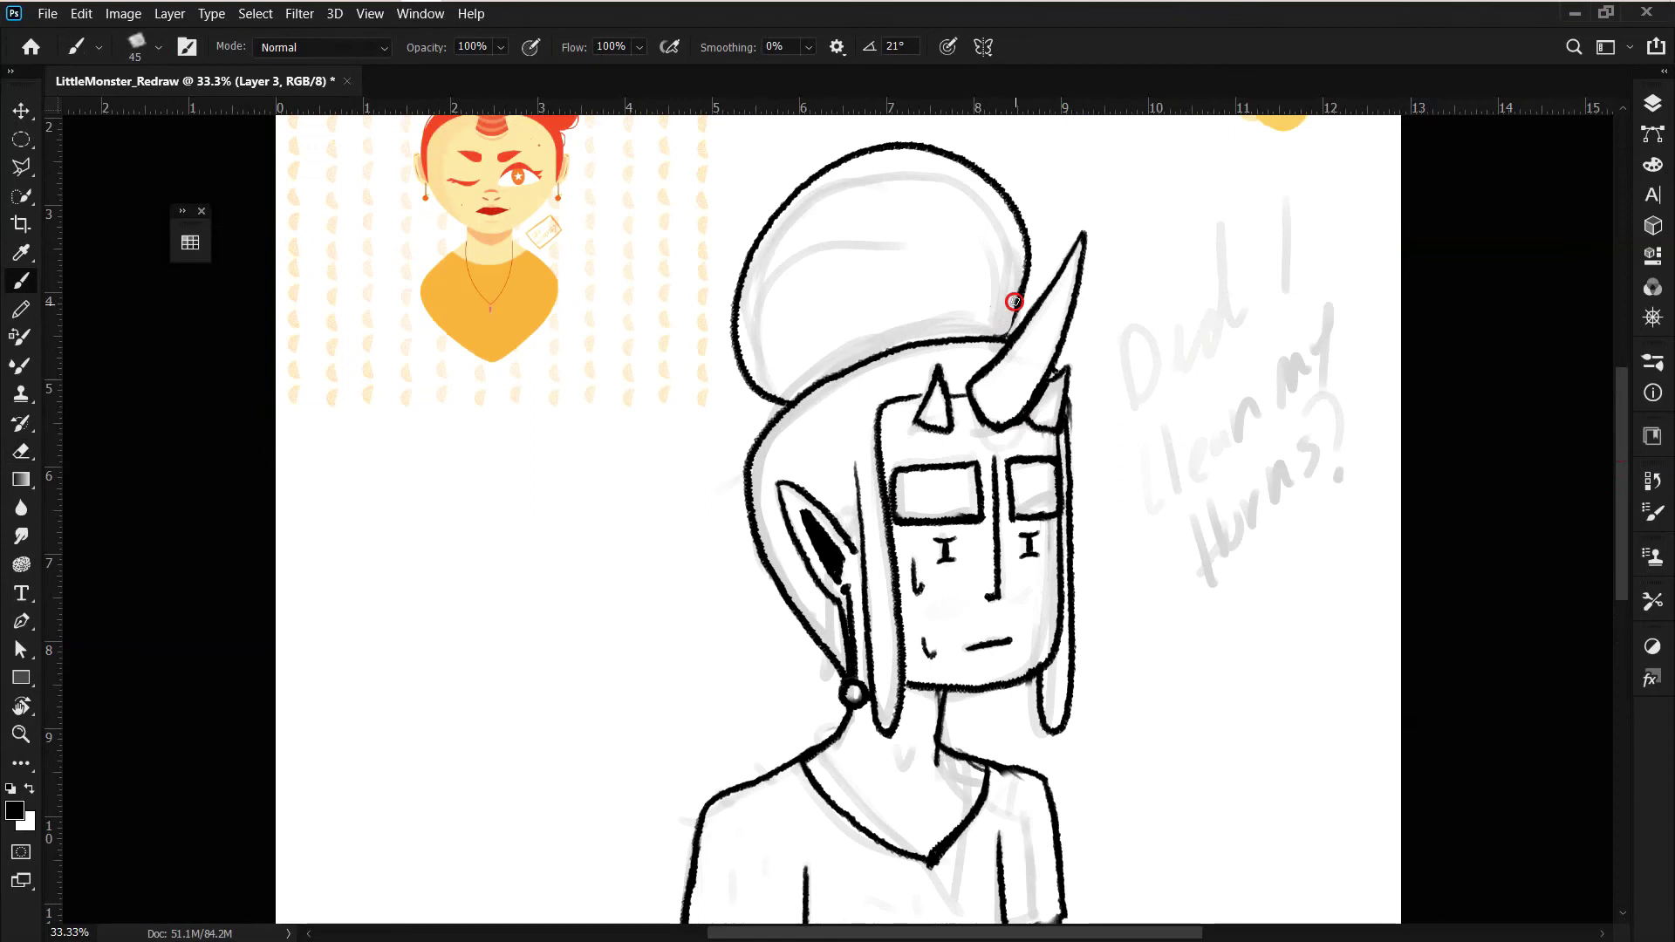
{"action": "scroll", "coordinate": [949, 301], "scroll_direction": "down", "scroll_amount": 1}
{"action": "key", "text": "b"}
{"action": "mouse_move", "coordinate": [949, 301]}
{"action": "left_mouse_down"}
{"action": "mouse_move", "coordinate": [925, 322]}
{"action": "mouse_move", "coordinate": [946, 278]}
{"action": "left_mouse_up"}
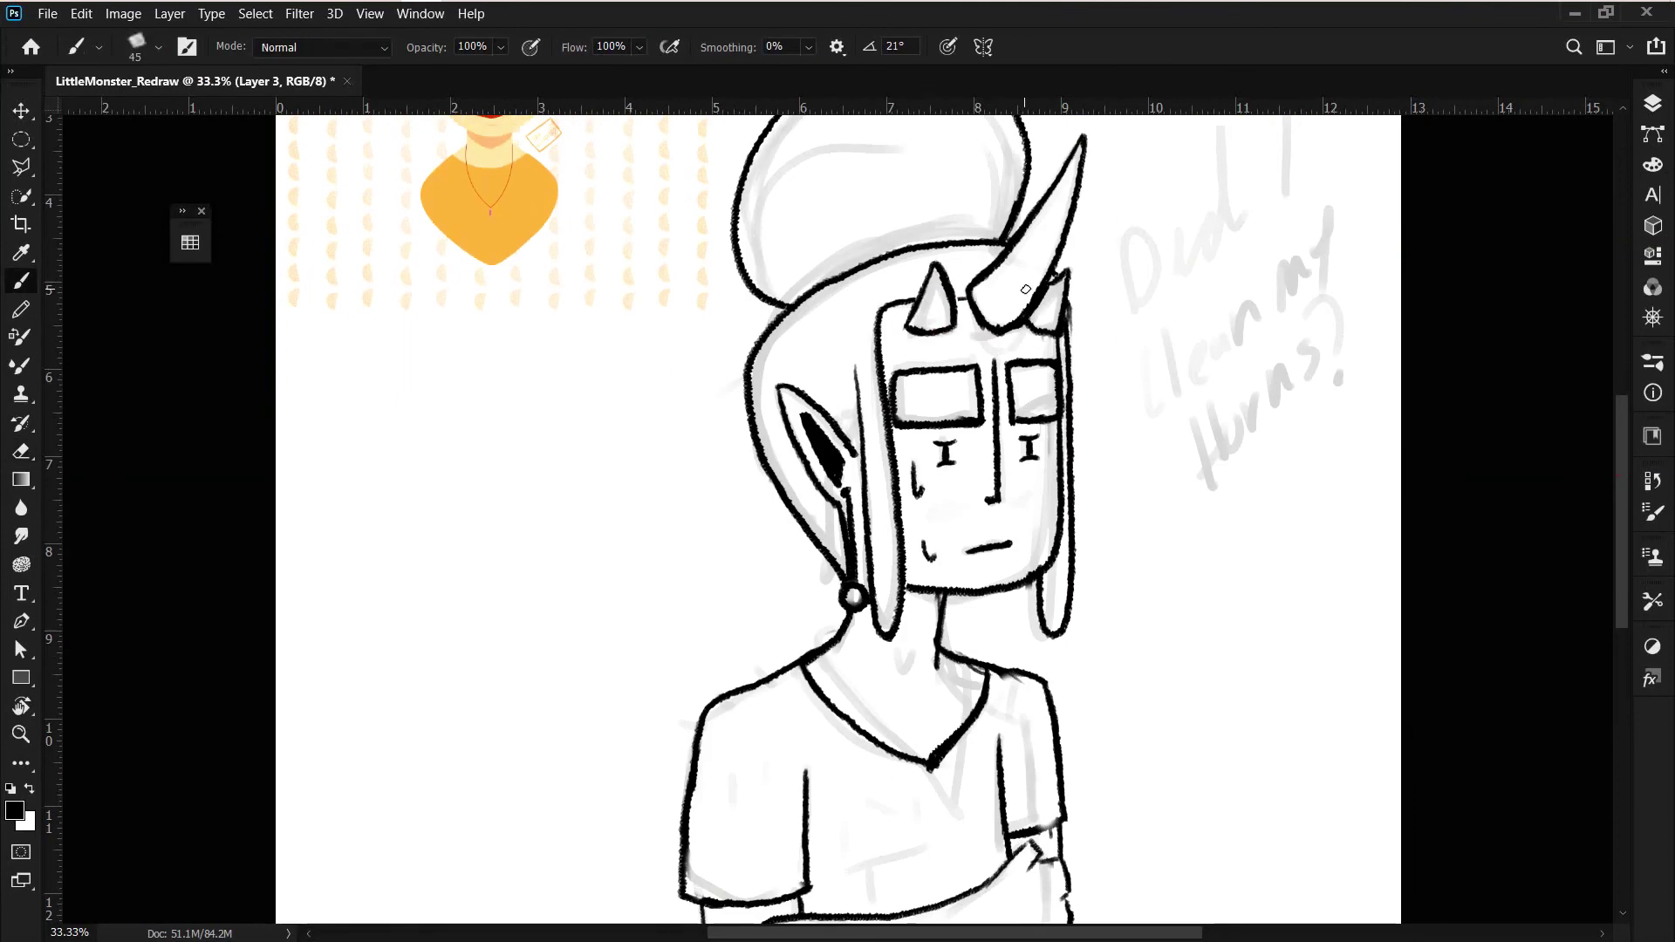
{"action": "key", "text": "e"}
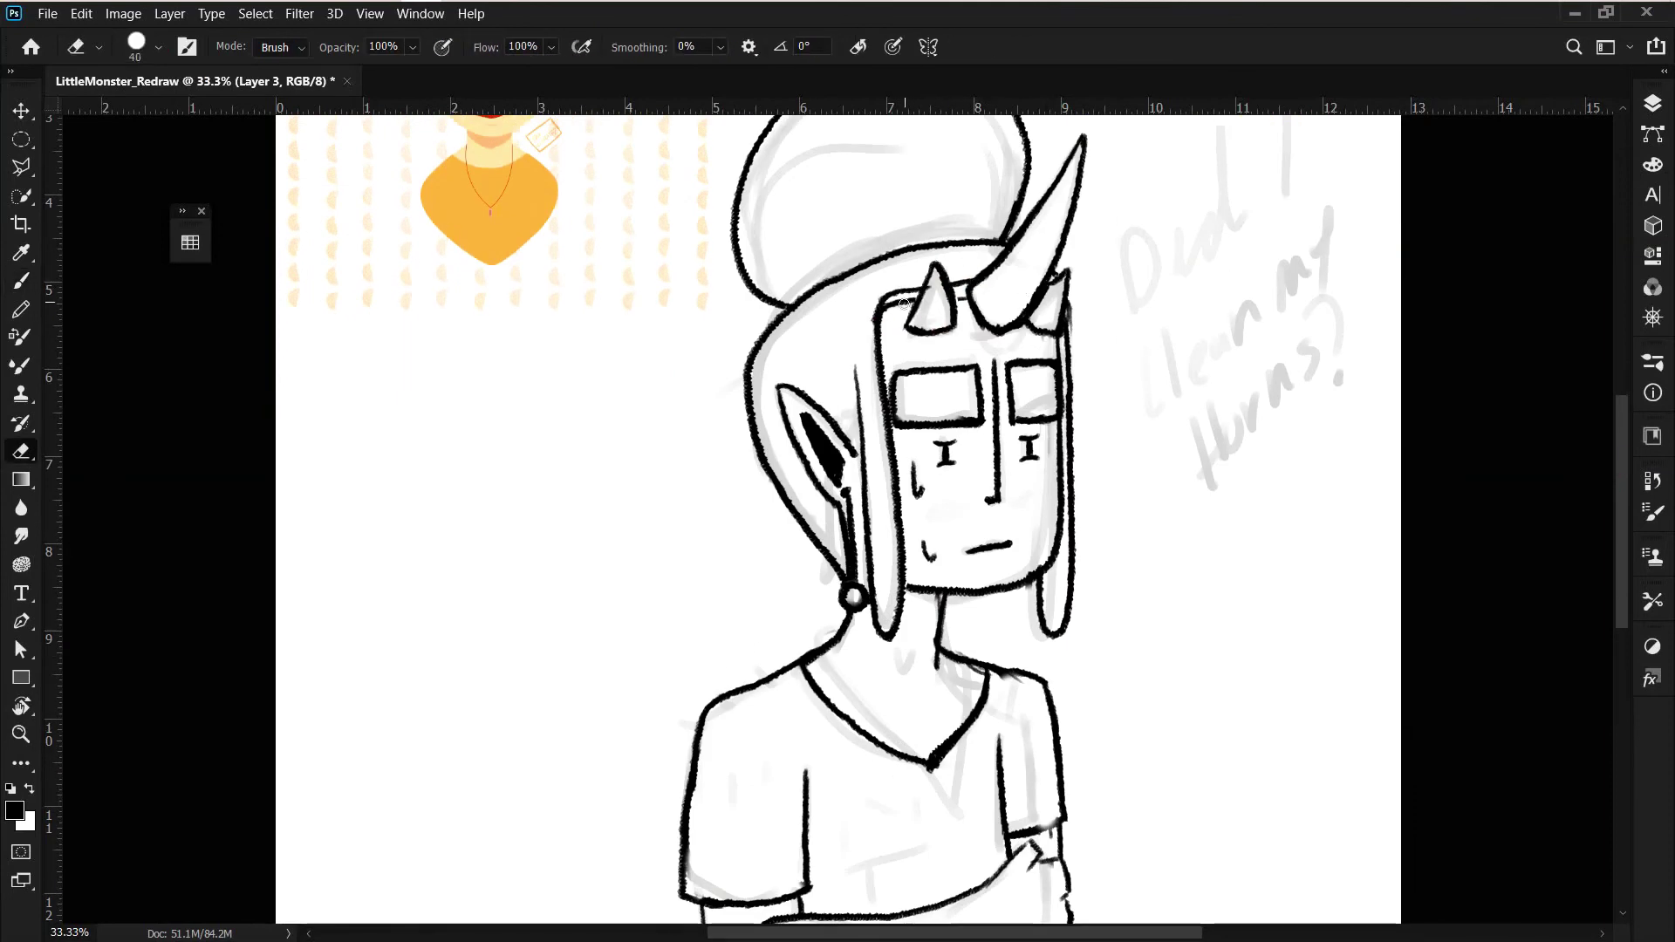
{"action": "key", "text": "b"}
{"action": "key", "text": "e"}
{"action": "left_click_drag", "start_coordinate": [1069, 262], "coordinate": [1066, 343]}
{"action": "key", "text": "b"}
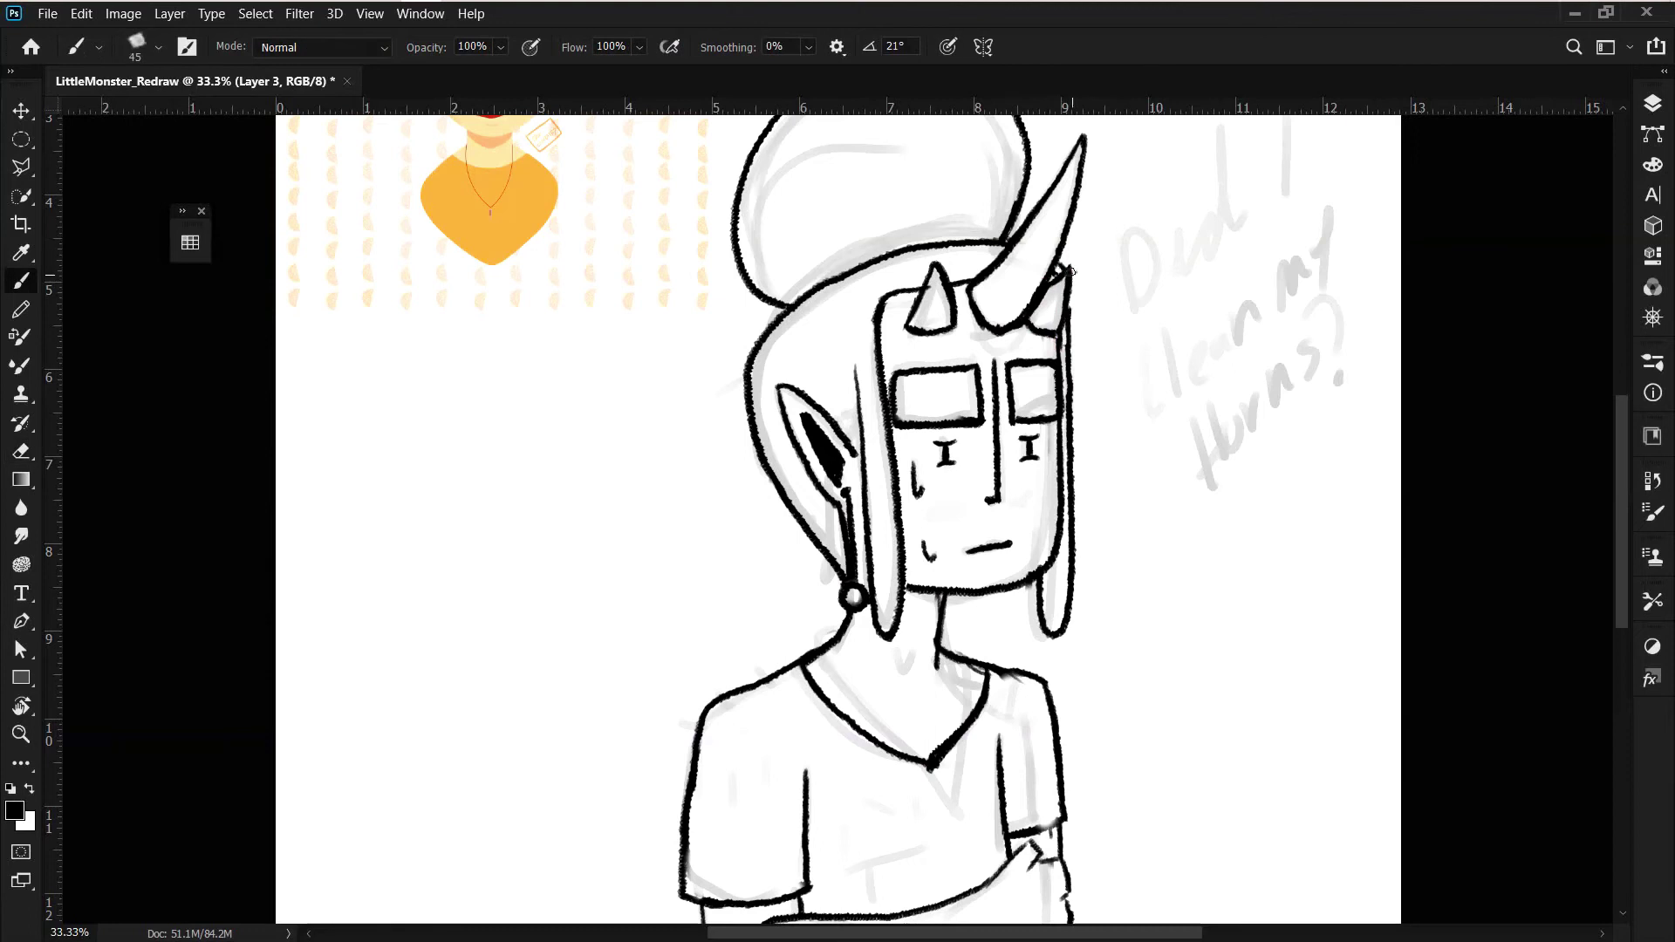
- Add neck and shirt line strokes and a dark stroke along the sleeve edge
{"action": "left_click_drag", "start_coordinate": [1615, 429], "coordinate": [1614, 473]}
{"action": "left_click_drag", "start_coordinate": [959, 501], "coordinate": [945, 676]}
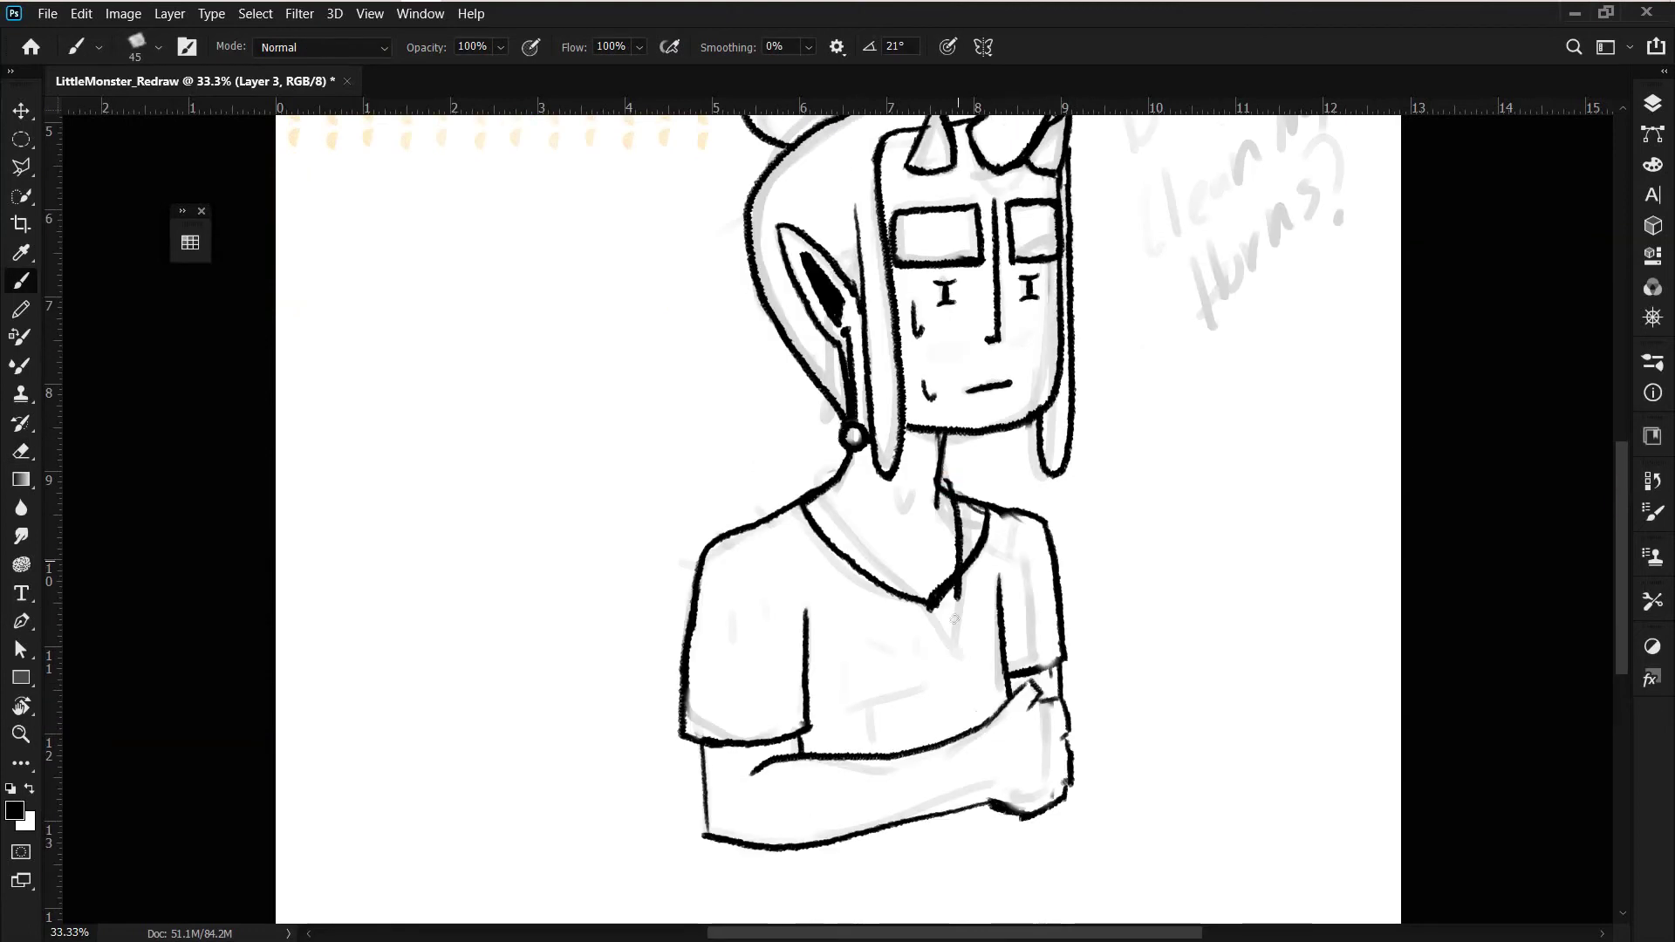
{"action": "mouse_move", "coordinate": [824, 466]}
{"action": "left_mouse_down"}
{"action": "mouse_move", "coordinate": [945, 677]}
{"action": "mouse_move", "coordinate": [798, 505]}
{"action": "left_mouse_up"}
{"action": "key", "text": "e"}
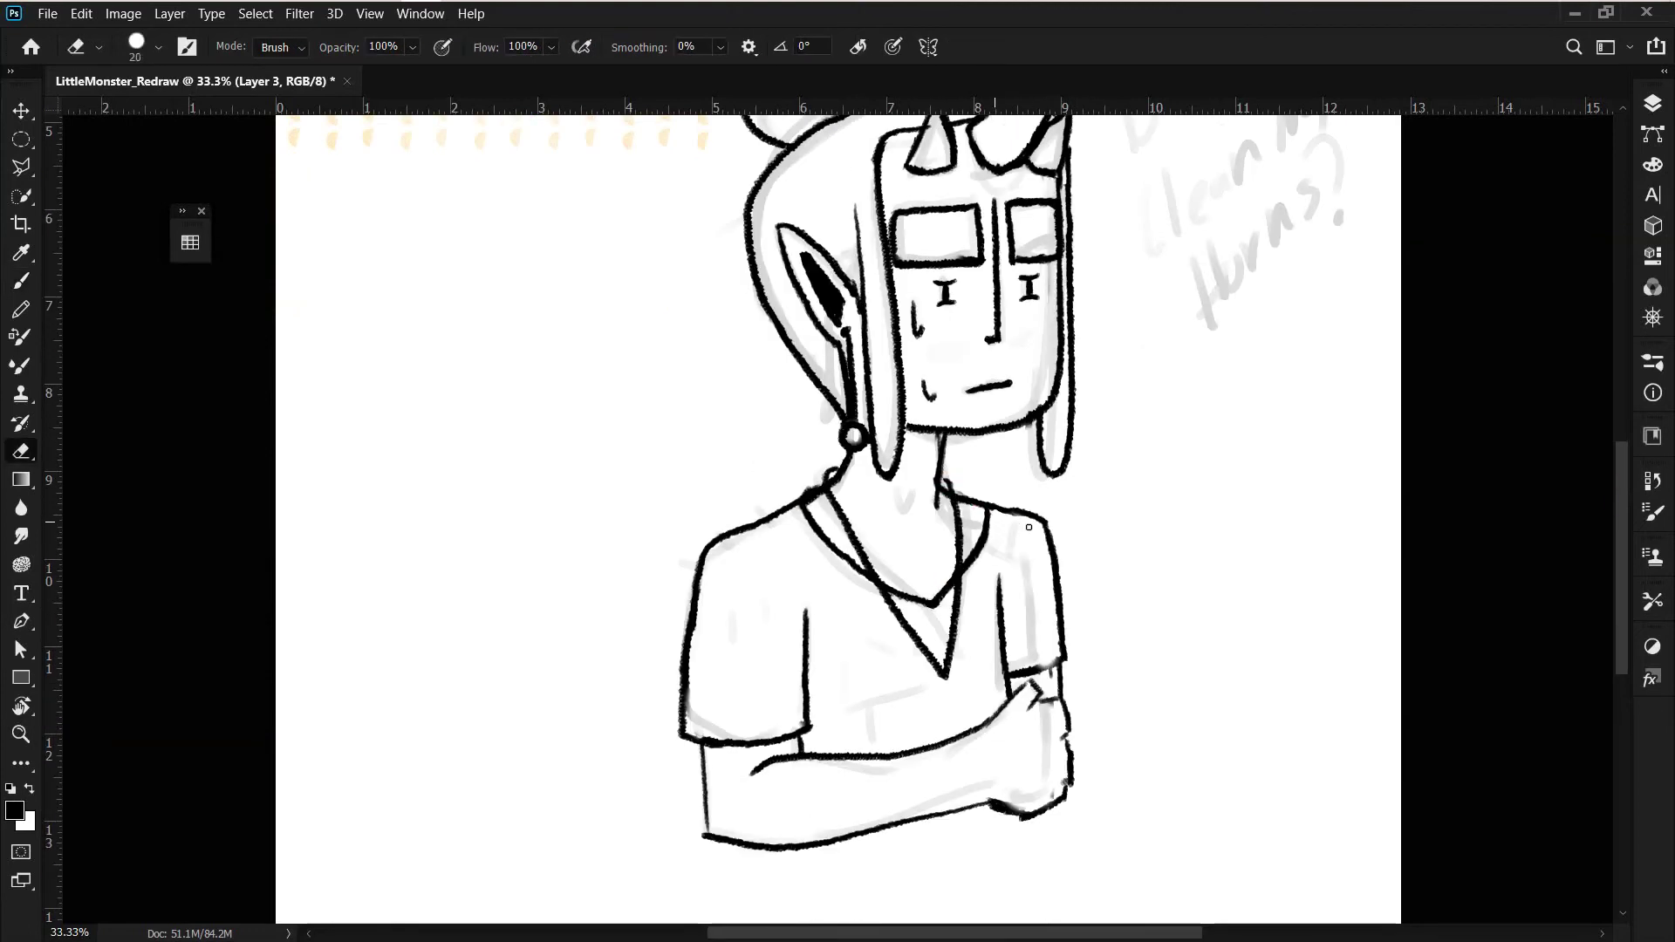
{"action": "key", "text": "b"}
{"action": "left_click_drag", "start_coordinate": [1066, 670], "coordinate": [1012, 674]}
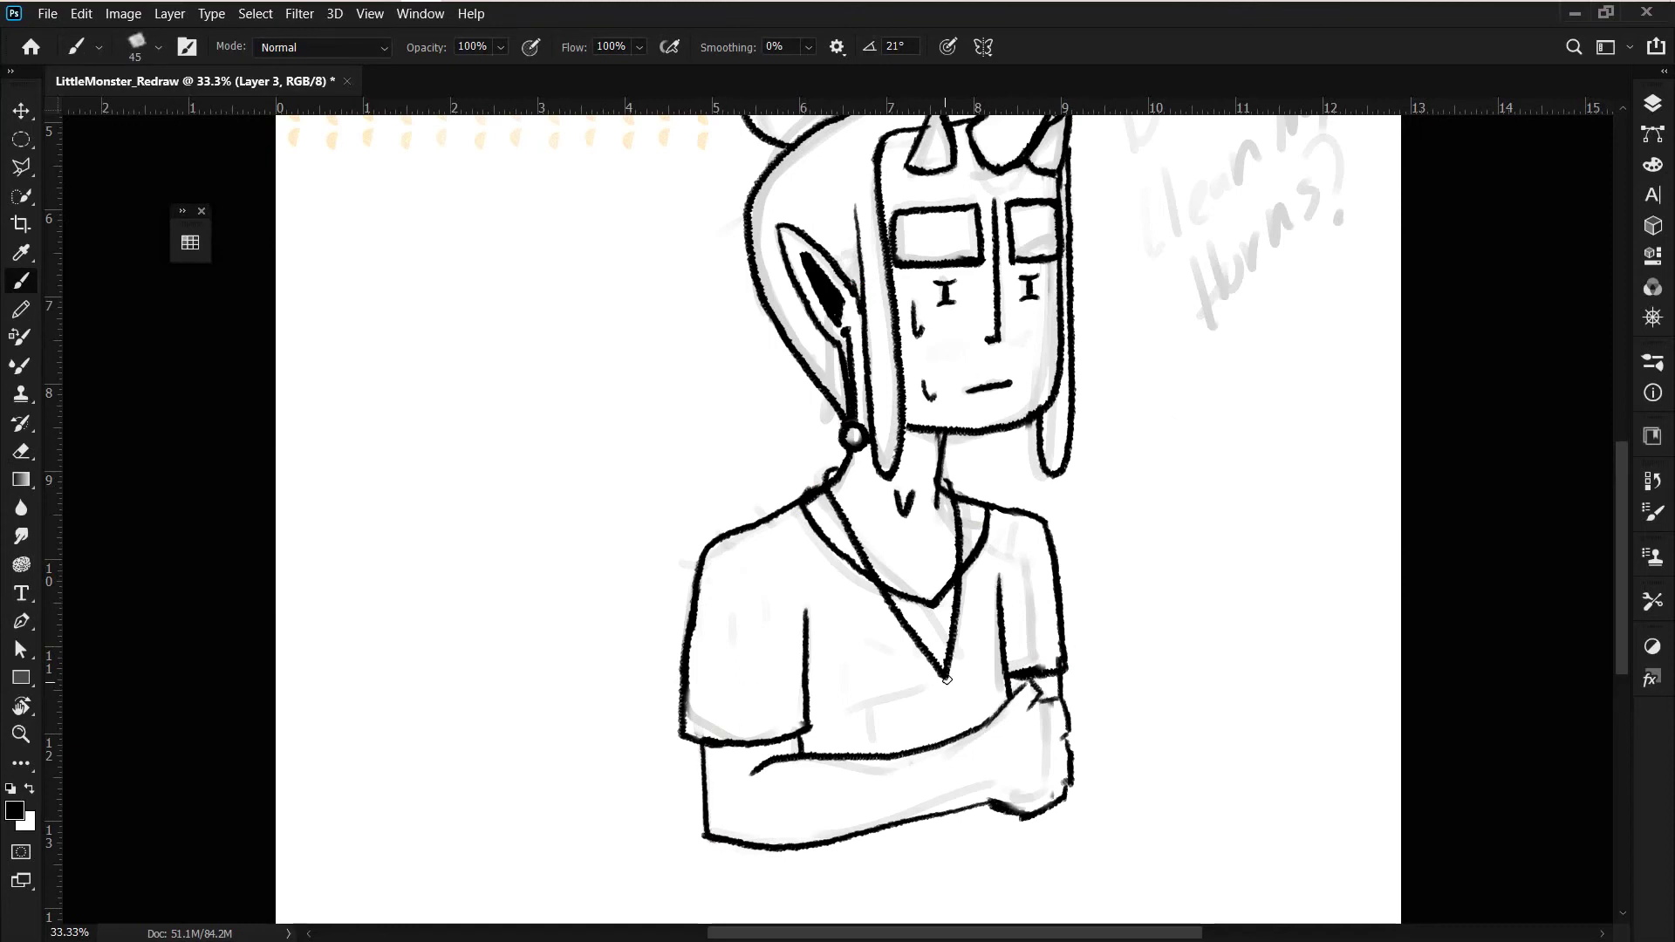
{"action": "left_click_drag", "start_coordinate": [945, 676], "coordinate": [946, 702]}
{"action": "scroll", "coordinate": [946, 689], "scroll_direction": "up", "scroll_amount": 5}
{"action": "key", "text": "ctrl+minus"}
- Draw a pendant stroke and short hatch marks across the shirt
{"action": "left_click_drag", "start_coordinate": [762, 810], "coordinate": [797, 860]}
{"action": "left_click_drag", "start_coordinate": [848, 822], "coordinate": [848, 851]}
{"action": "left_click_drag", "start_coordinate": [881, 866], "coordinate": [881, 894]}
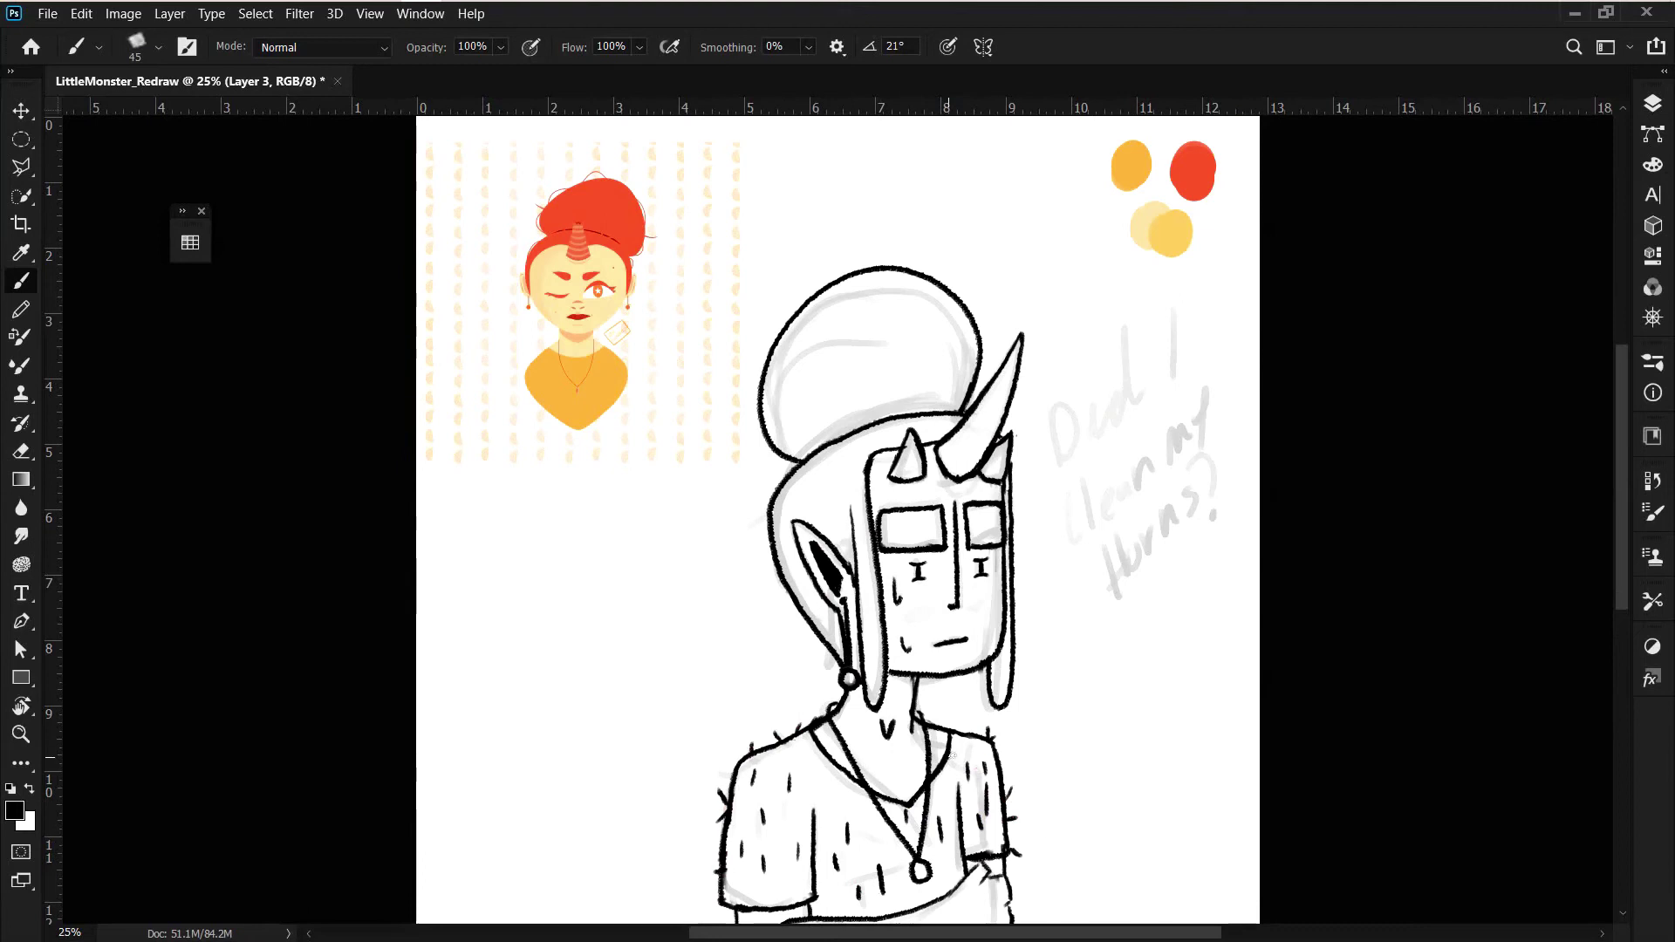
{"action": "scroll", "coordinate": [957, 724], "scroll_direction": "down", "scroll_amount": 3}
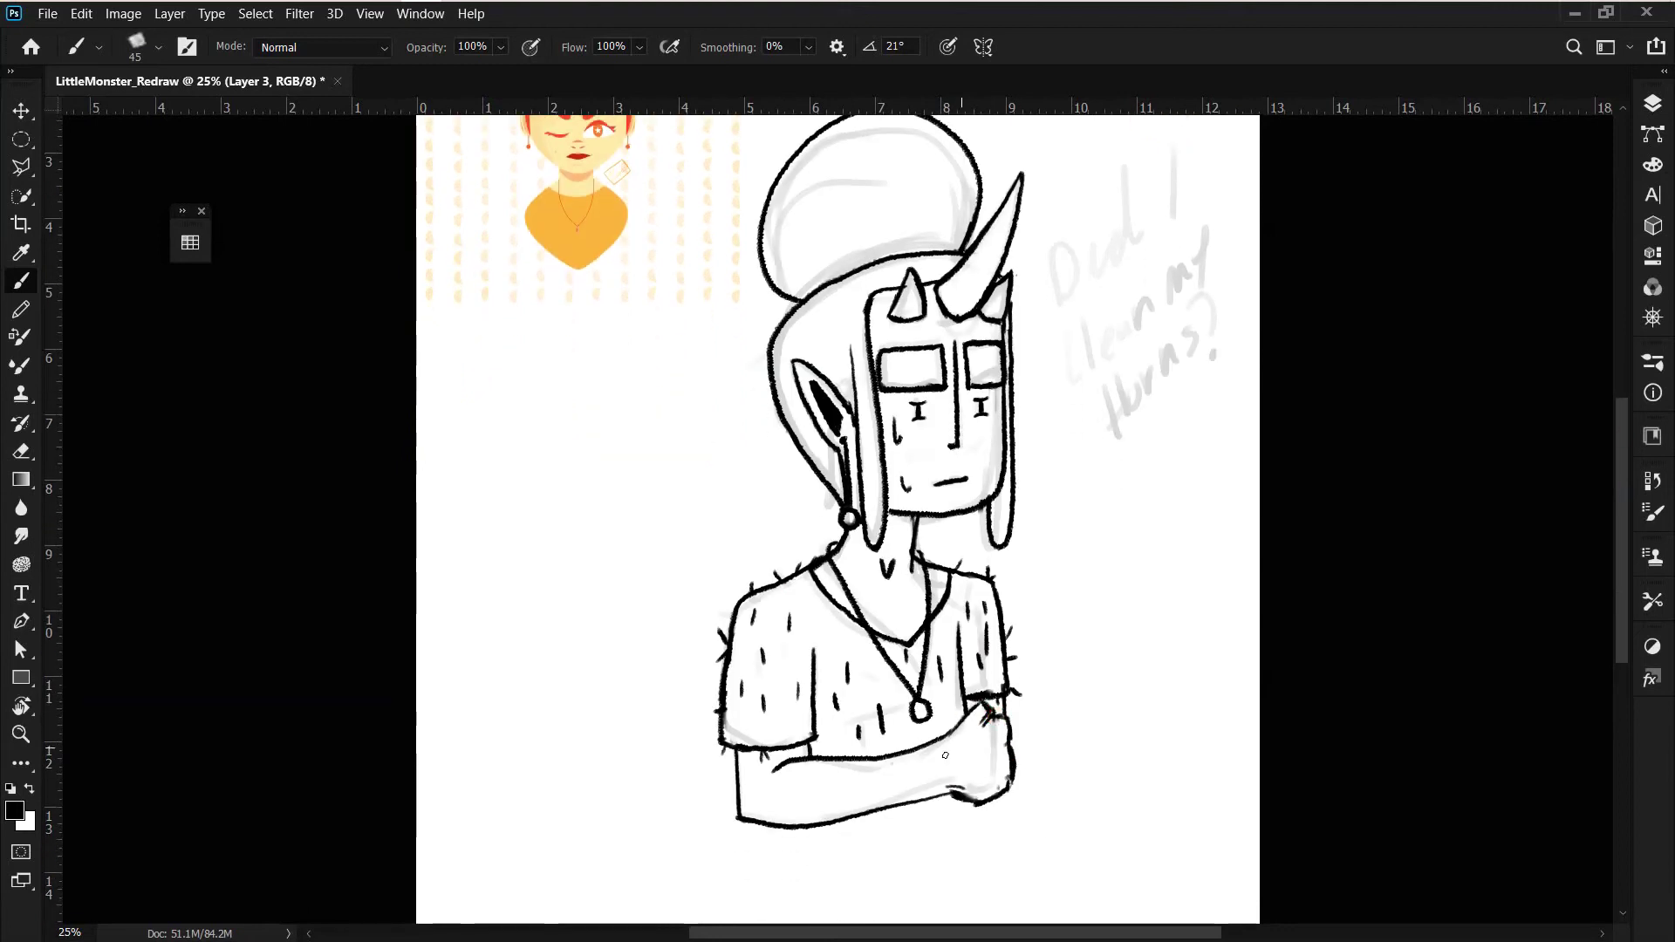
{"action": "key", "text": "e"}
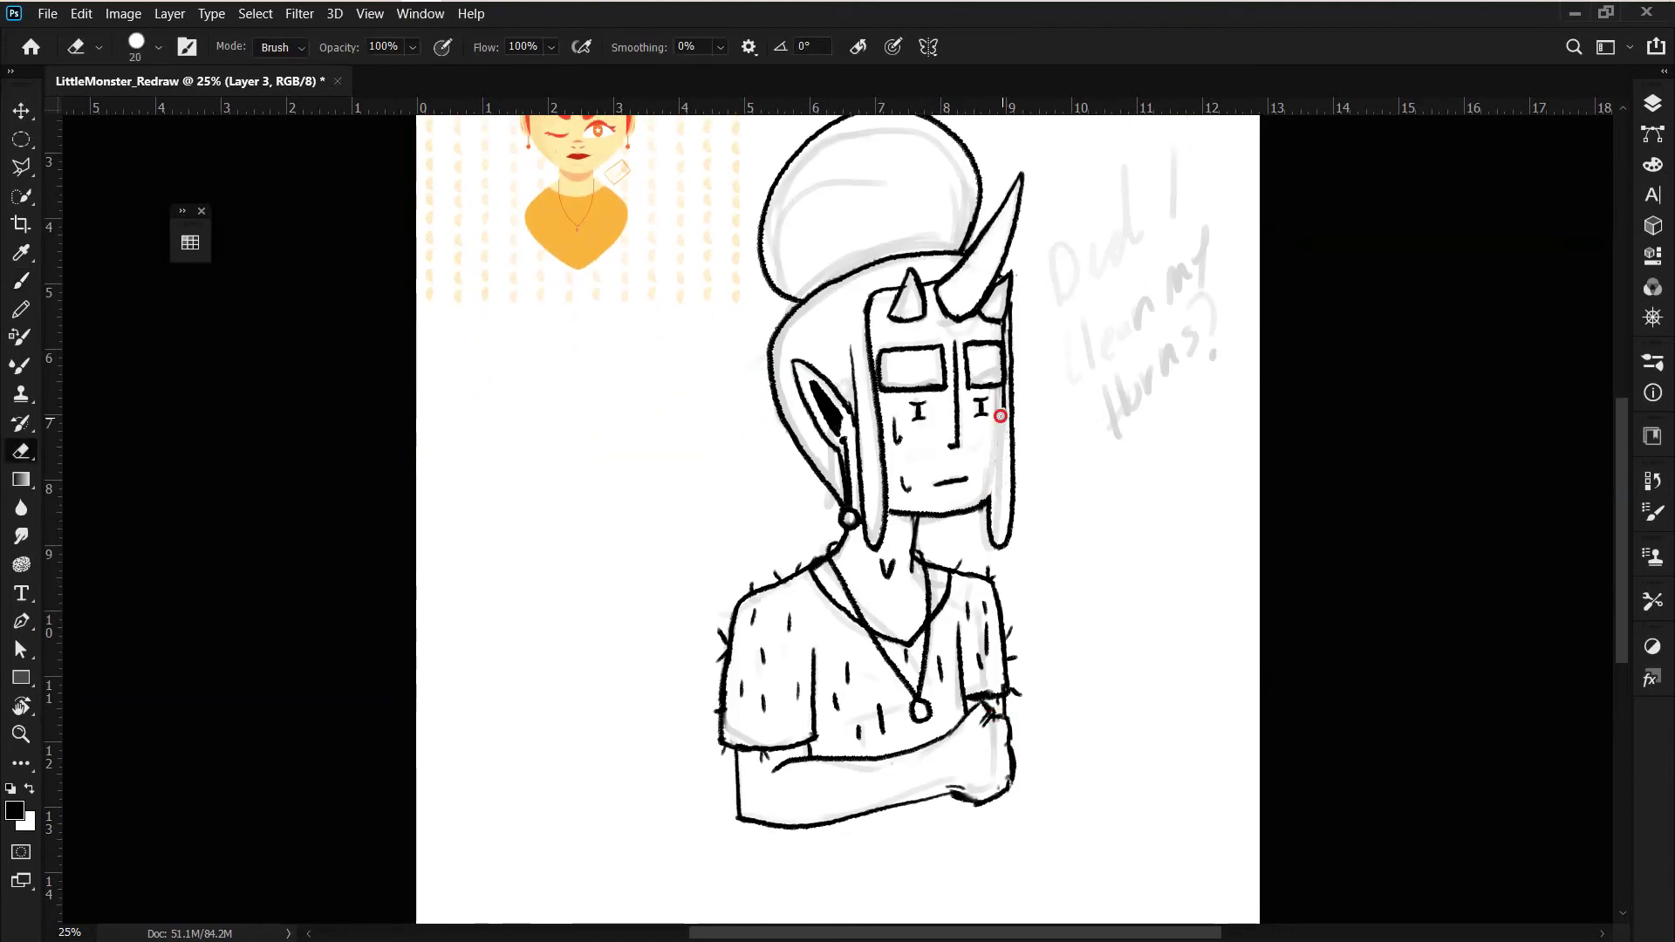
{"action": "key", "text": "b"}
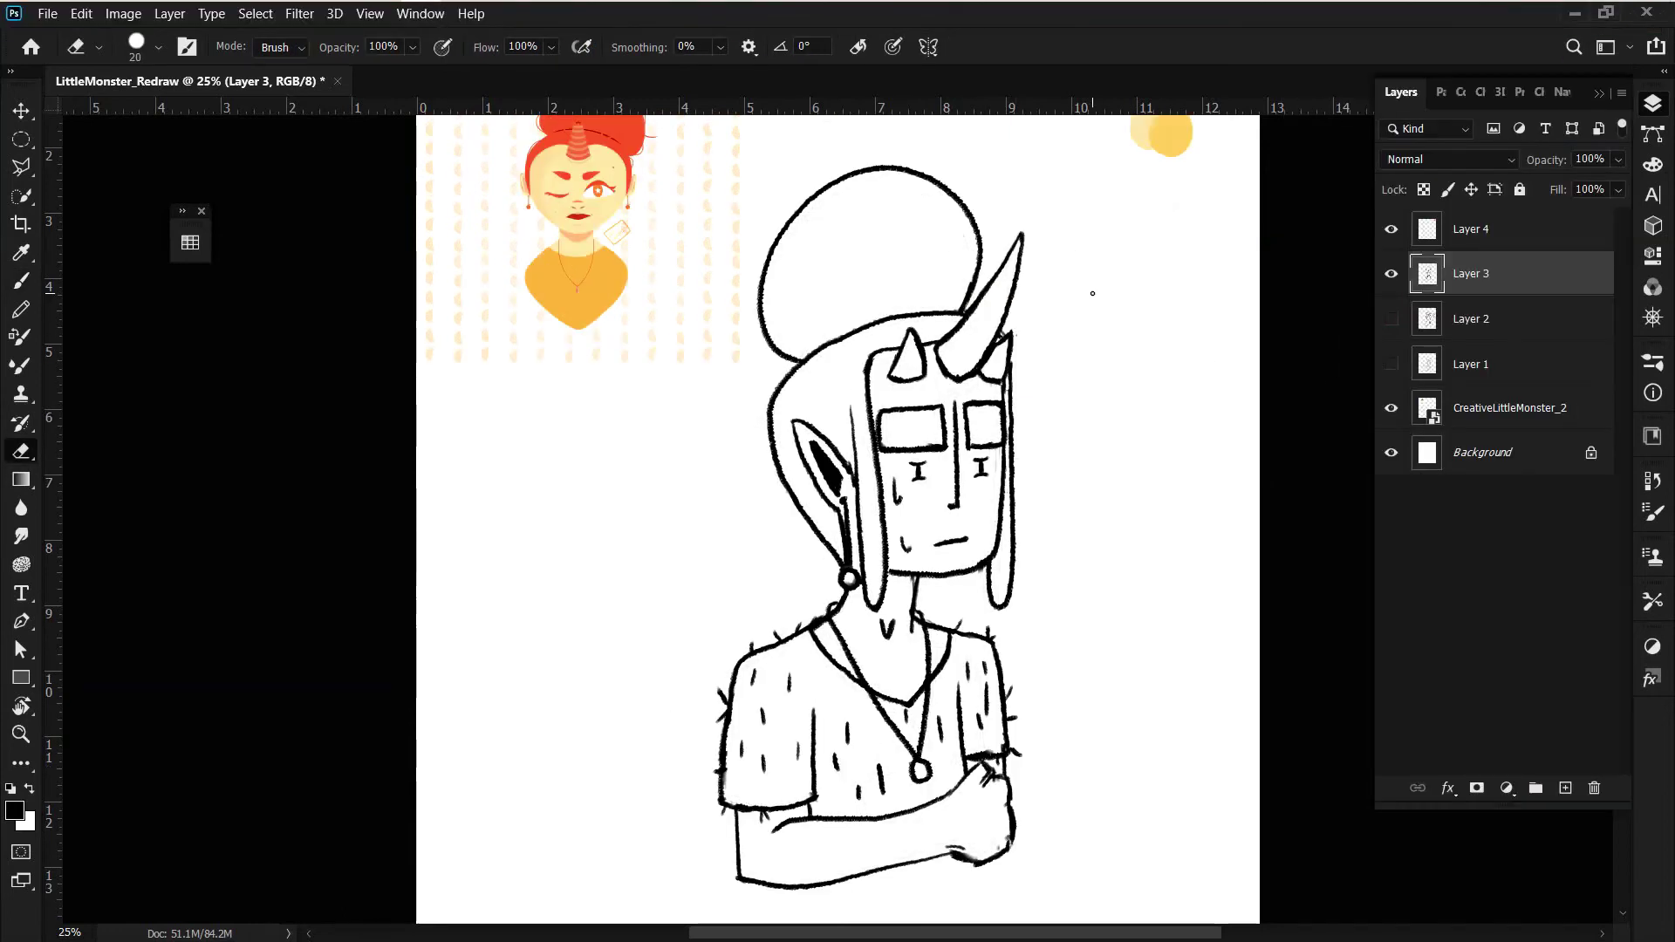
{"action": "key", "text": "b"}
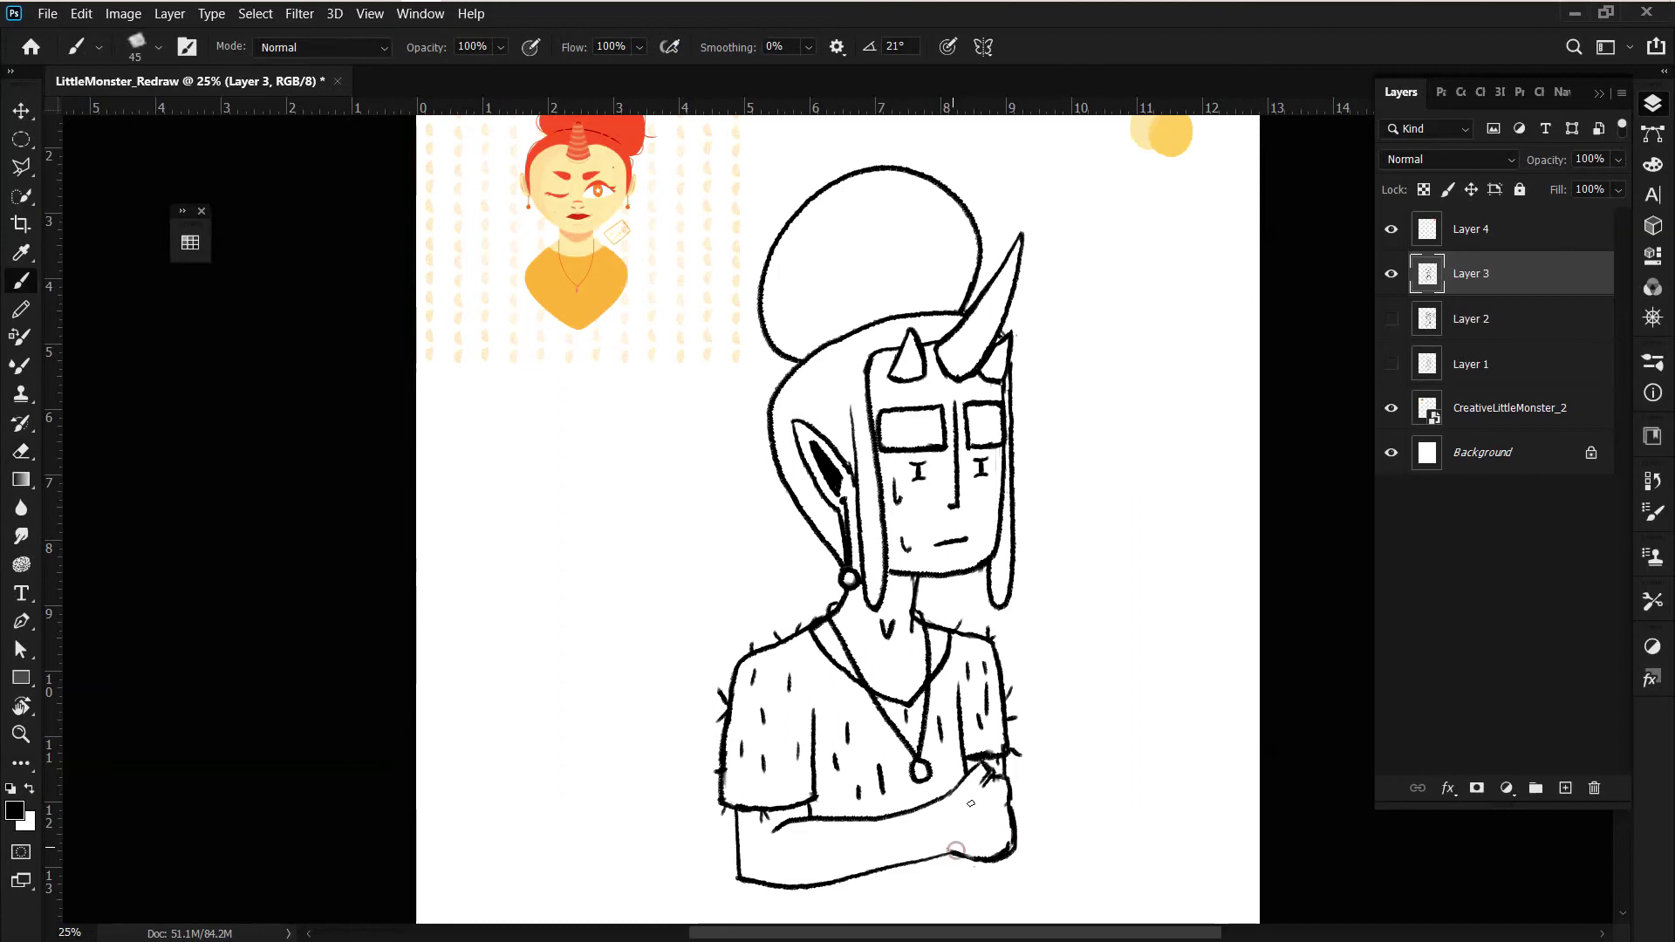
- Redraw the left hair outline with a larger brush, then shrink the brush back down
{"action": "key", "text": "bracketright"}
{"action": "key", "text": "bracketright"}
{"action": "key", "text": "bracketright"}
{"action": "key", "text": "e"}
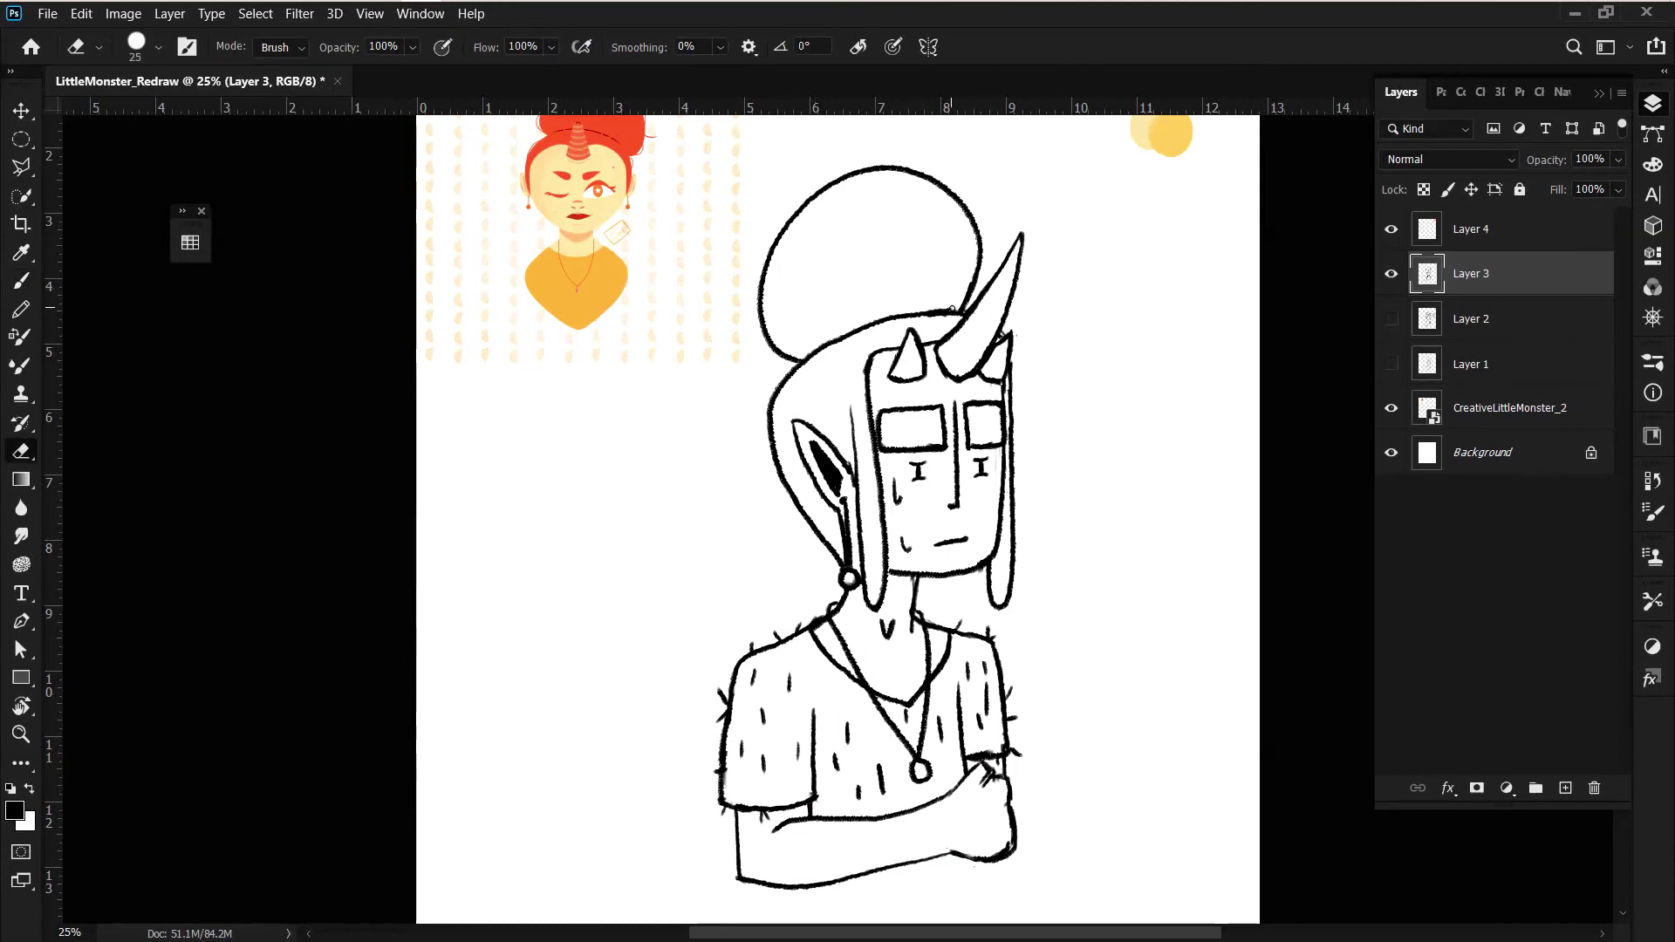
{"action": "left_click_drag", "start_coordinate": [950, 314], "coordinate": [828, 540]}
{"action": "key", "text": "b"}
{"action": "mouse_move", "coordinate": [925, 314]}
{"action": "left_mouse_down"}
{"action": "mouse_move", "coordinate": [852, 534]}
{"action": "mouse_move", "coordinate": [788, 358]}
{"action": "left_mouse_up"}
{"action": "key", "text": "ctrl+z"}
{"action": "key", "text": "bracketleft"}
{"action": "key", "text": "bracketleft"}
{"action": "key", "text": "bracketleft"}
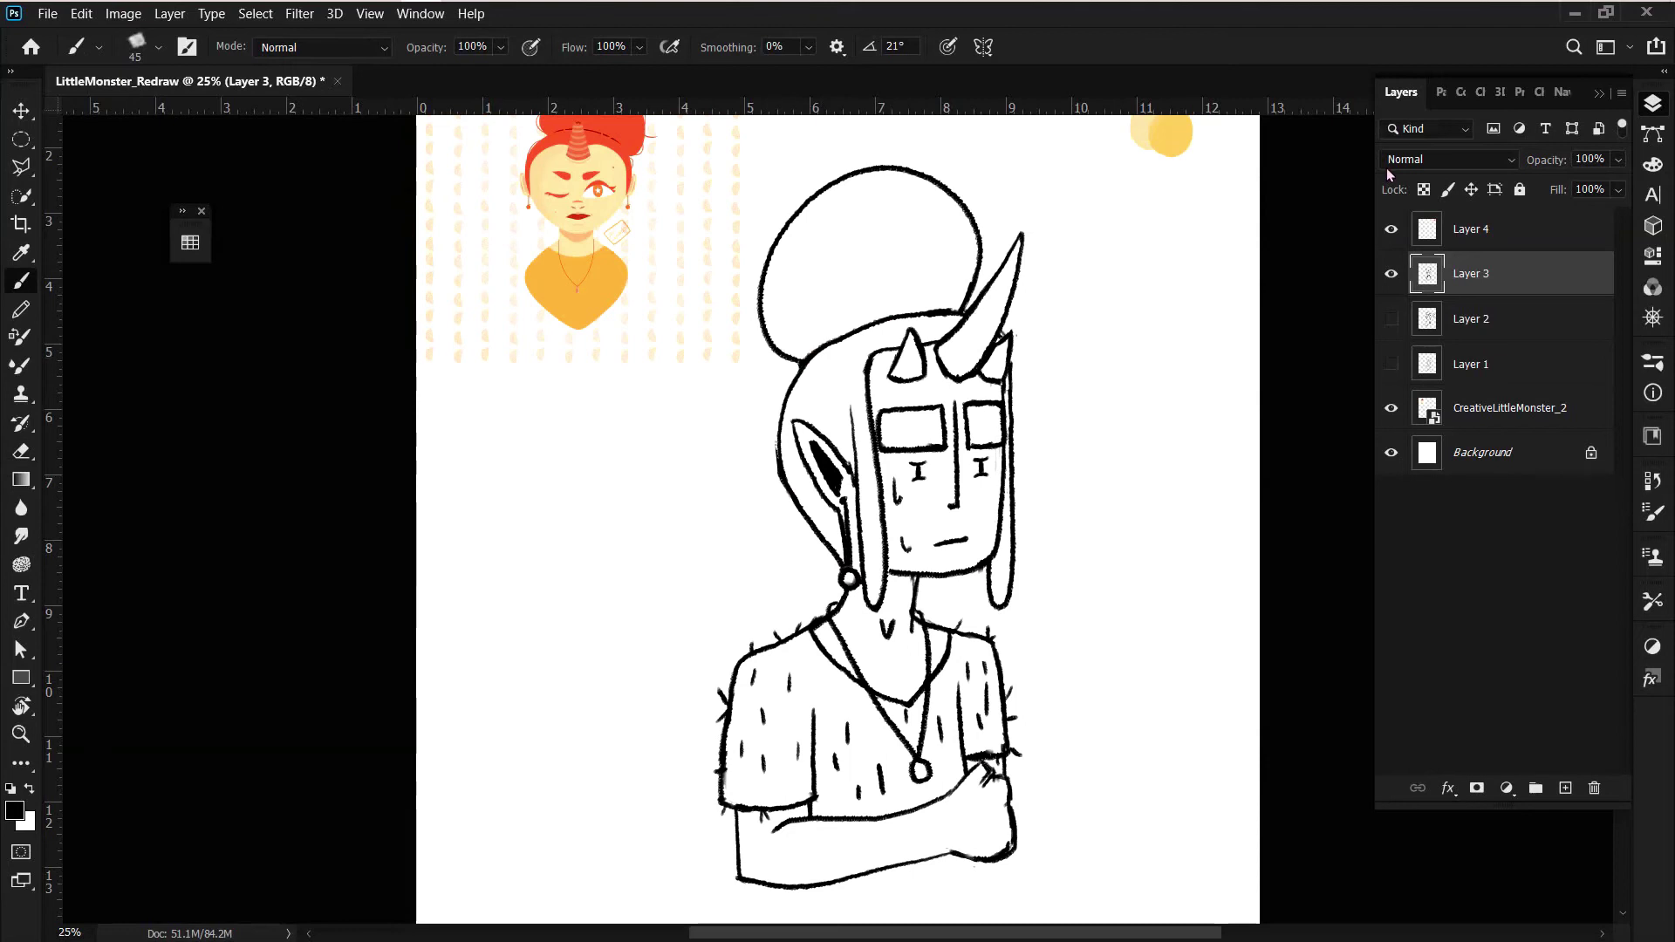
- On Layer 4, paint pale yellow skin over the face, neck and folded arm
{"action": "left_click", "coordinate": [1482, 229]}
{"action": "left_click", "coordinate": [1143, 133], "text": "alt"}
{"action": "scroll", "coordinate": [1046, 436], "scroll_direction": "up", "scroll_amount": 2}
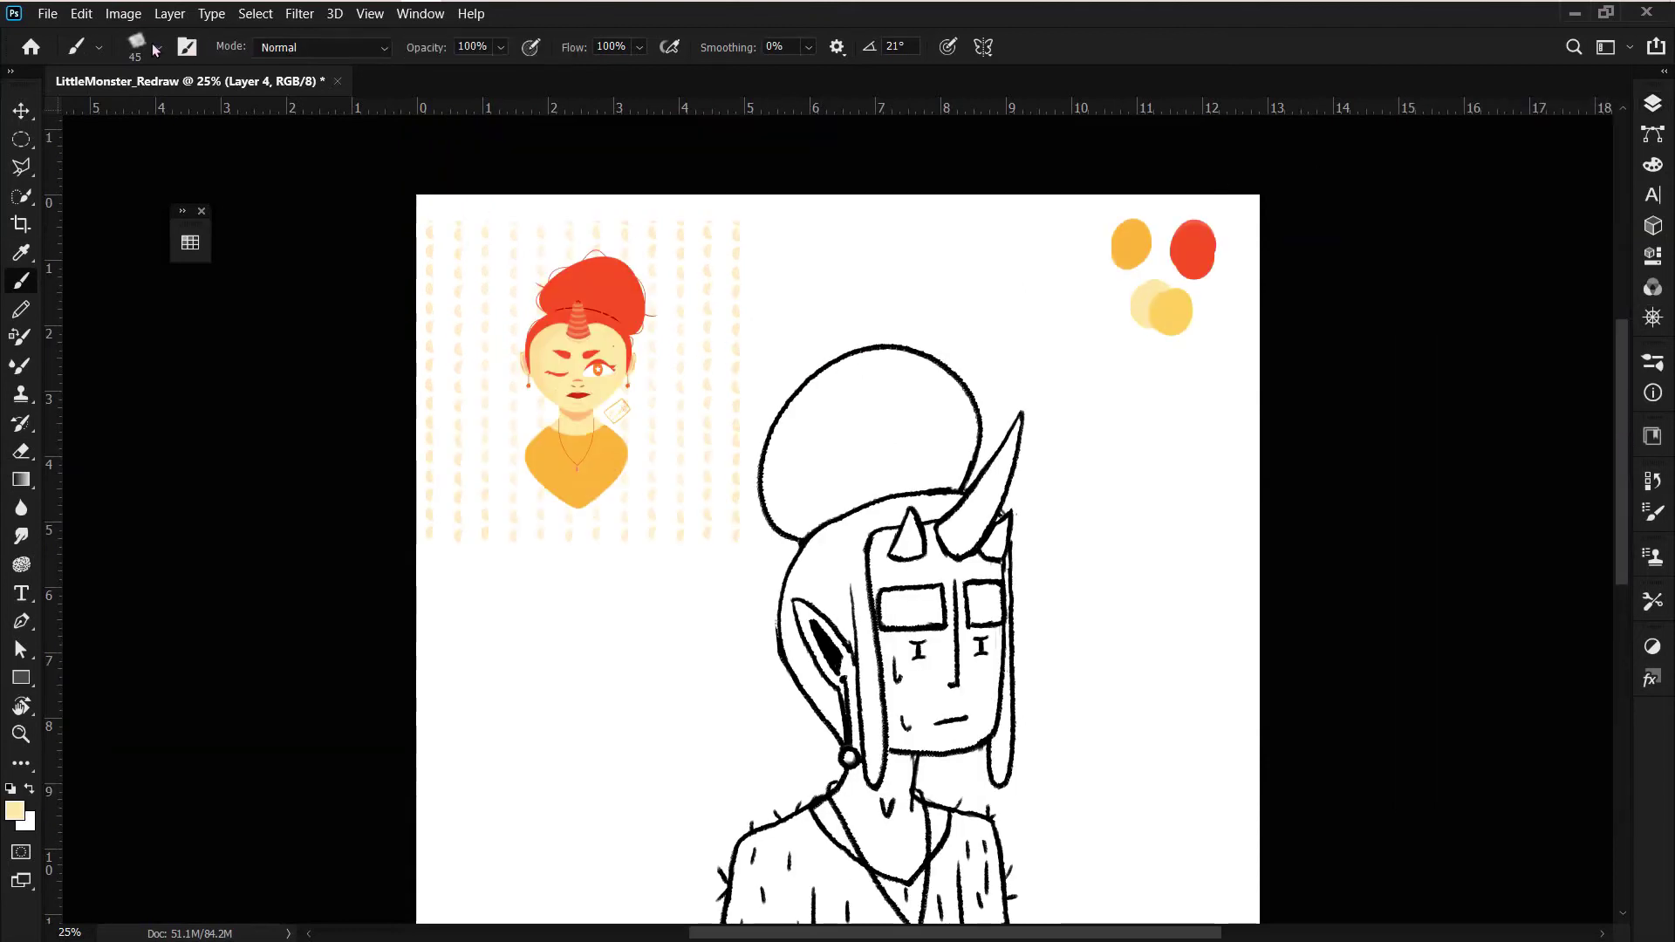
{"action": "key", "text": "bracketright"}
{"action": "key", "text": "bracketright"}
{"action": "key", "text": "bracketright"}
{"action": "mouse_move", "coordinate": [983, 680]}
{"action": "left_mouse_down"}
{"action": "mouse_move", "coordinate": [959, 741]}
{"action": "mouse_move", "coordinate": [907, 611]}
{"action": "mouse_move", "coordinate": [916, 540]}
{"action": "mouse_move", "coordinate": [855, 732]}
{"action": "mouse_move", "coordinate": [872, 864]}
{"action": "mouse_move", "coordinate": [951, 846]}
{"action": "mouse_move", "coordinate": [985, 872]}
{"action": "mouse_move", "coordinate": [800, 841]}
{"action": "mouse_move", "coordinate": [951, 881]}
{"action": "left_mouse_up"}
{"action": "scroll", "coordinate": [1558, 414], "scroll_direction": "down", "scroll_amount": 2}
{"action": "left_click_drag", "start_coordinate": [785, 889], "coordinate": [942, 872]}
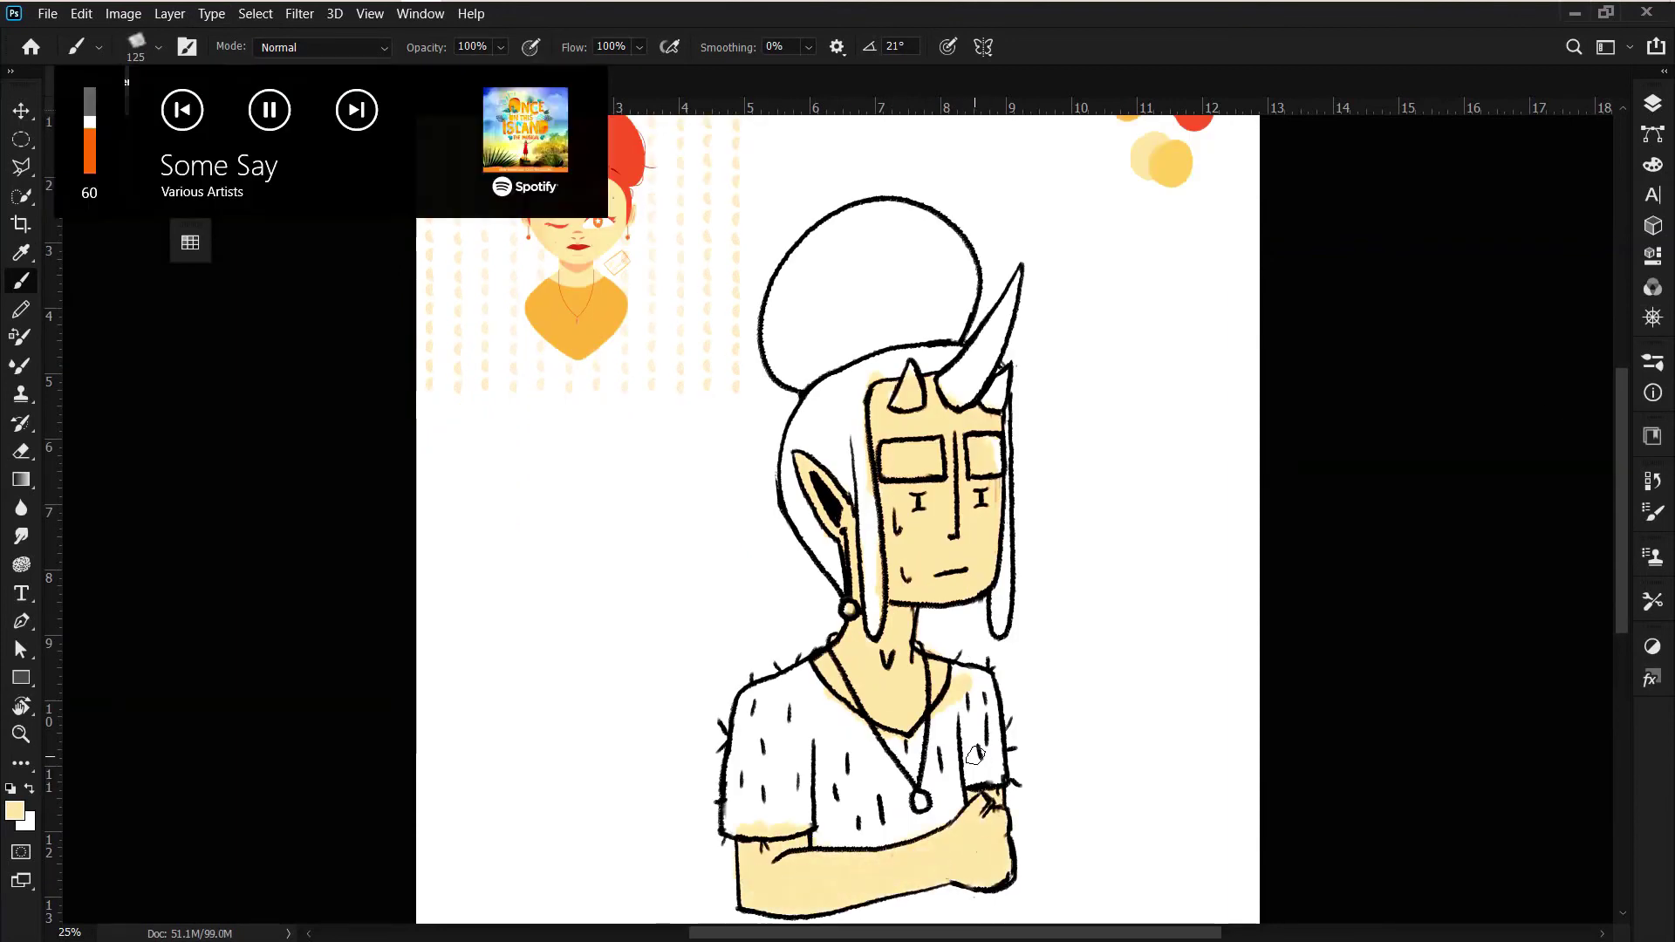
- Paint the hair, eye bands and bun red, sampled from the palette dot
{"action": "left_click", "coordinate": [1369, 16]}
{"action": "left_click", "coordinate": [1335, 232]}
{"action": "left_click", "coordinate": [1193, 120], "text": "alt"}
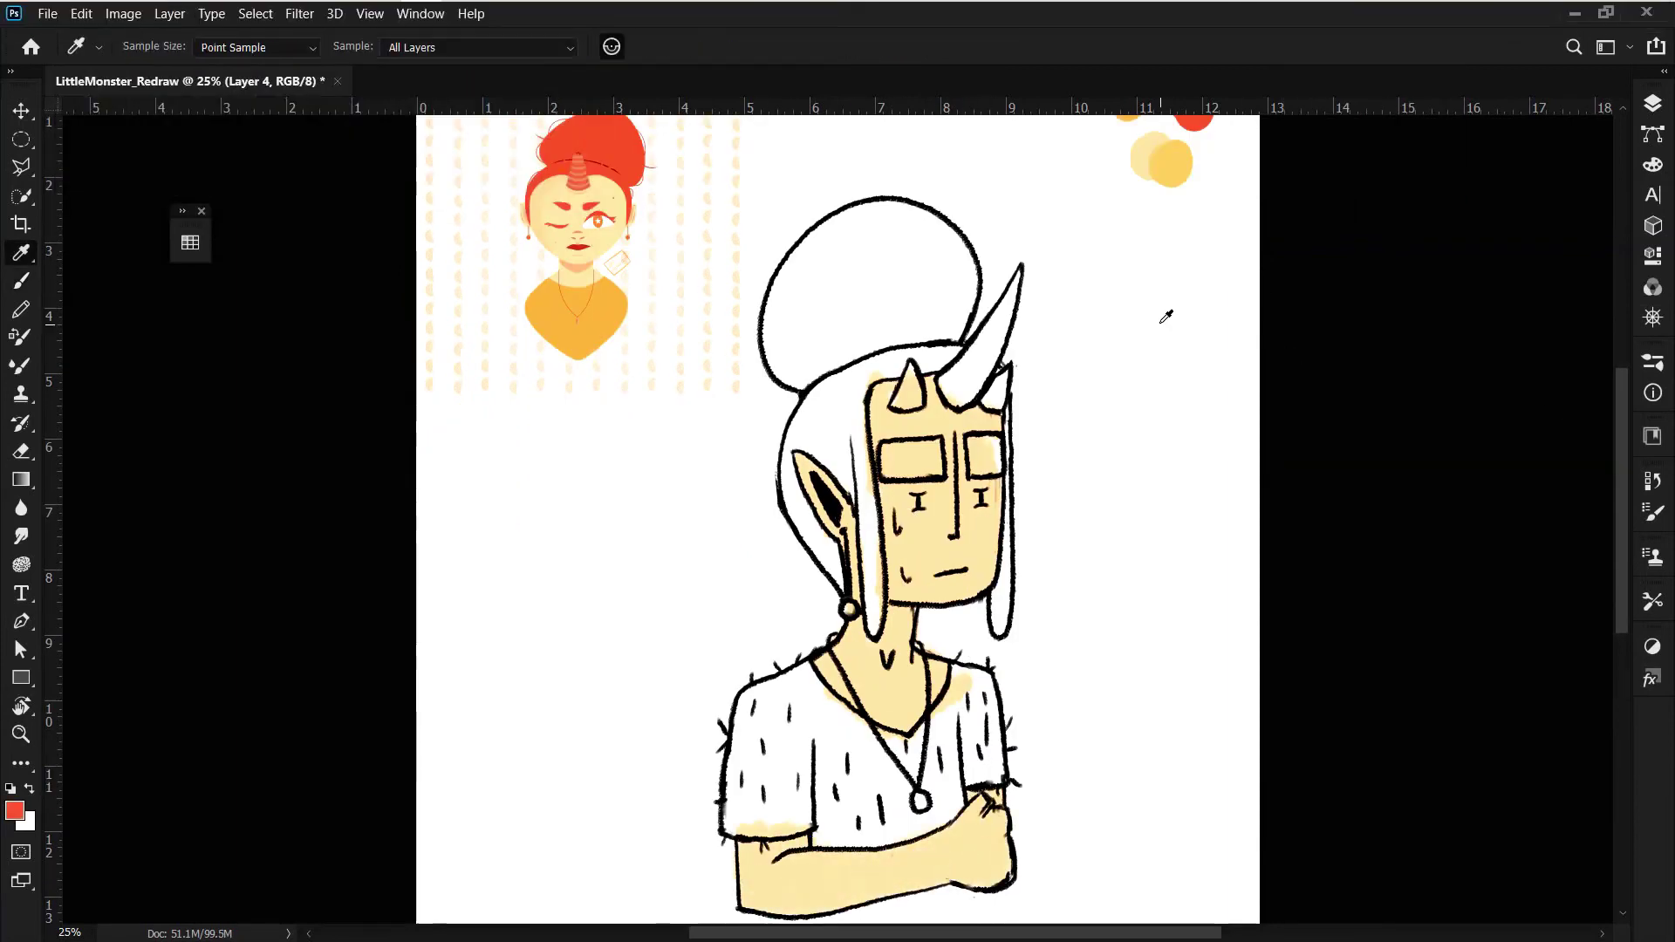
{"action": "key", "text": "ctrl+minus"}
{"action": "mouse_move", "coordinate": [859, 428]}
{"action": "left_mouse_down"}
{"action": "mouse_move", "coordinate": [860, 567]}
{"action": "mouse_move", "coordinate": [811, 541]}
{"action": "left_mouse_up"}
{"action": "mouse_move", "coordinate": [820, 401]}
{"action": "left_mouse_down"}
{"action": "mouse_move", "coordinate": [916, 379]}
{"action": "mouse_move", "coordinate": [950, 576]}
{"action": "left_mouse_up"}
{"action": "mouse_move", "coordinate": [929, 458]}
{"action": "left_mouse_down"}
{"action": "mouse_move", "coordinate": [941, 447]}
{"action": "mouse_move", "coordinate": [873, 458]}
{"action": "left_mouse_up"}
{"action": "mouse_move", "coordinate": [833, 311]}
{"action": "left_mouse_down"}
{"action": "mouse_move", "coordinate": [798, 410]}
{"action": "mouse_move", "coordinate": [925, 332]}
{"action": "mouse_move", "coordinate": [911, 318]}
{"action": "left_mouse_up"}
- Paint the shirt orange, patch red spill on the face in pale yellow, and pick red from Swatches
{"action": "left_click", "coordinate": [1061, 269], "text": "alt"}
{"action": "mouse_move", "coordinate": [789, 623]}
{"action": "left_mouse_down"}
{"action": "mouse_move", "coordinate": [793, 703]}
{"action": "mouse_move", "coordinate": [922, 672]}
{"action": "mouse_move", "coordinate": [912, 649]}
{"action": "mouse_move", "coordinate": [838, 689]}
{"action": "mouse_move", "coordinate": [809, 604]}
{"action": "left_mouse_up"}
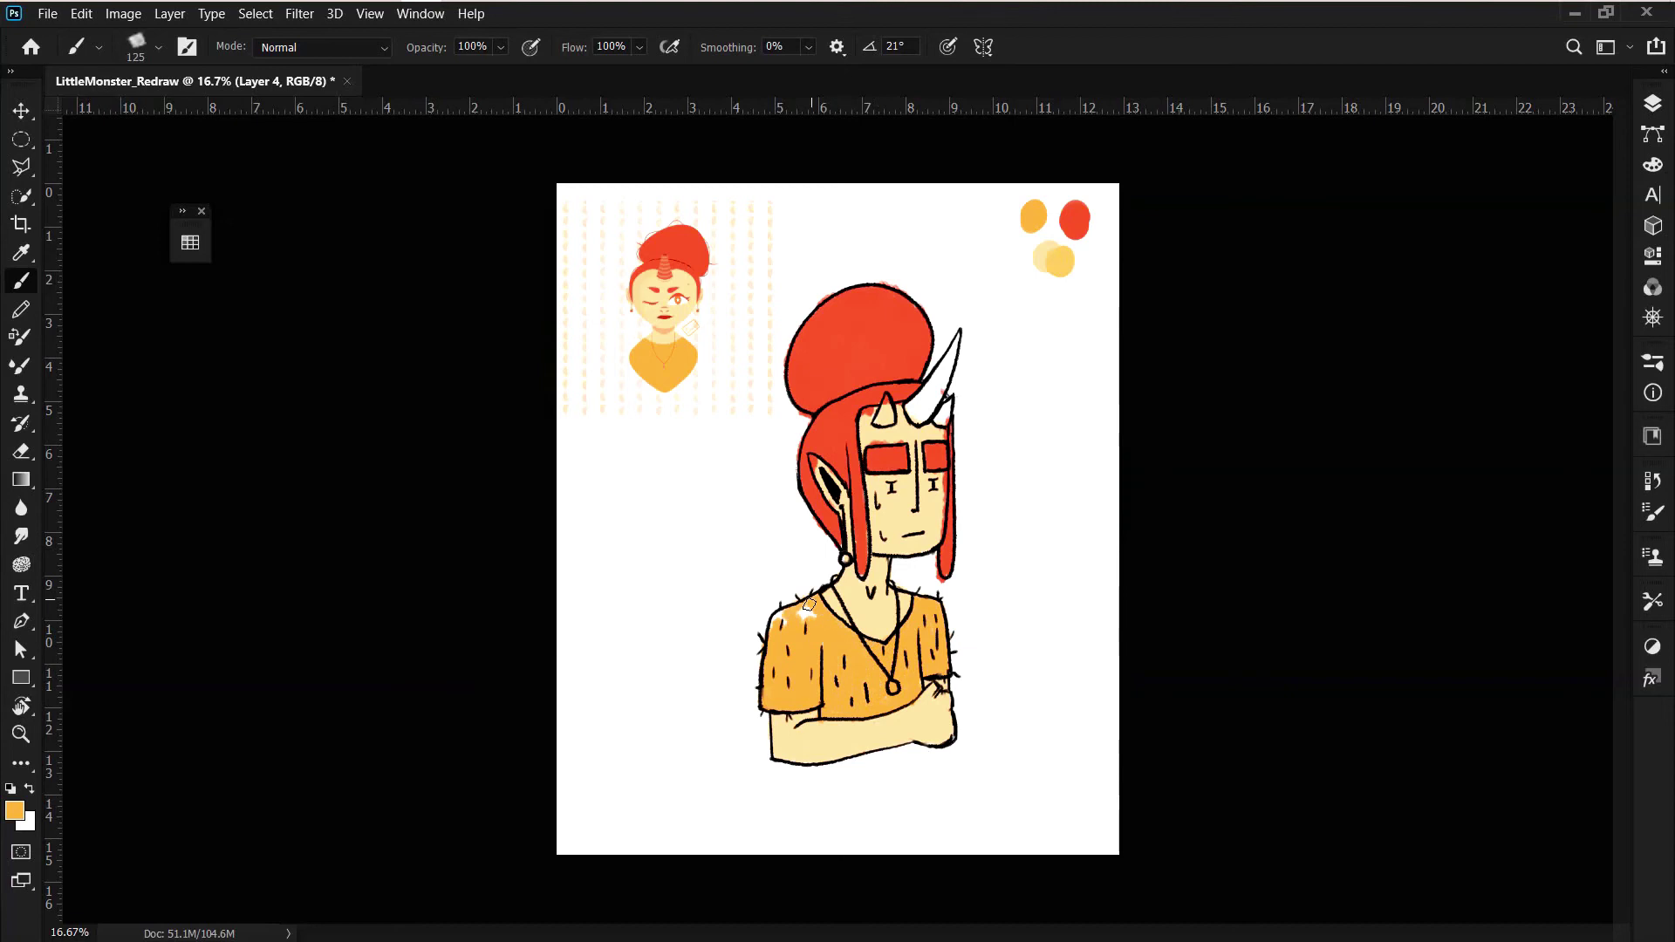
{"action": "left_click", "coordinate": [1047, 258], "text": "alt"}
{"action": "key", "text": "ctrl+plus"}
{"action": "key", "text": "ctrl+plus"}
{"action": "key", "text": "bracketleft"}
{"action": "key", "text": "bracketleft"}
{"action": "key", "text": "bracketleft"}
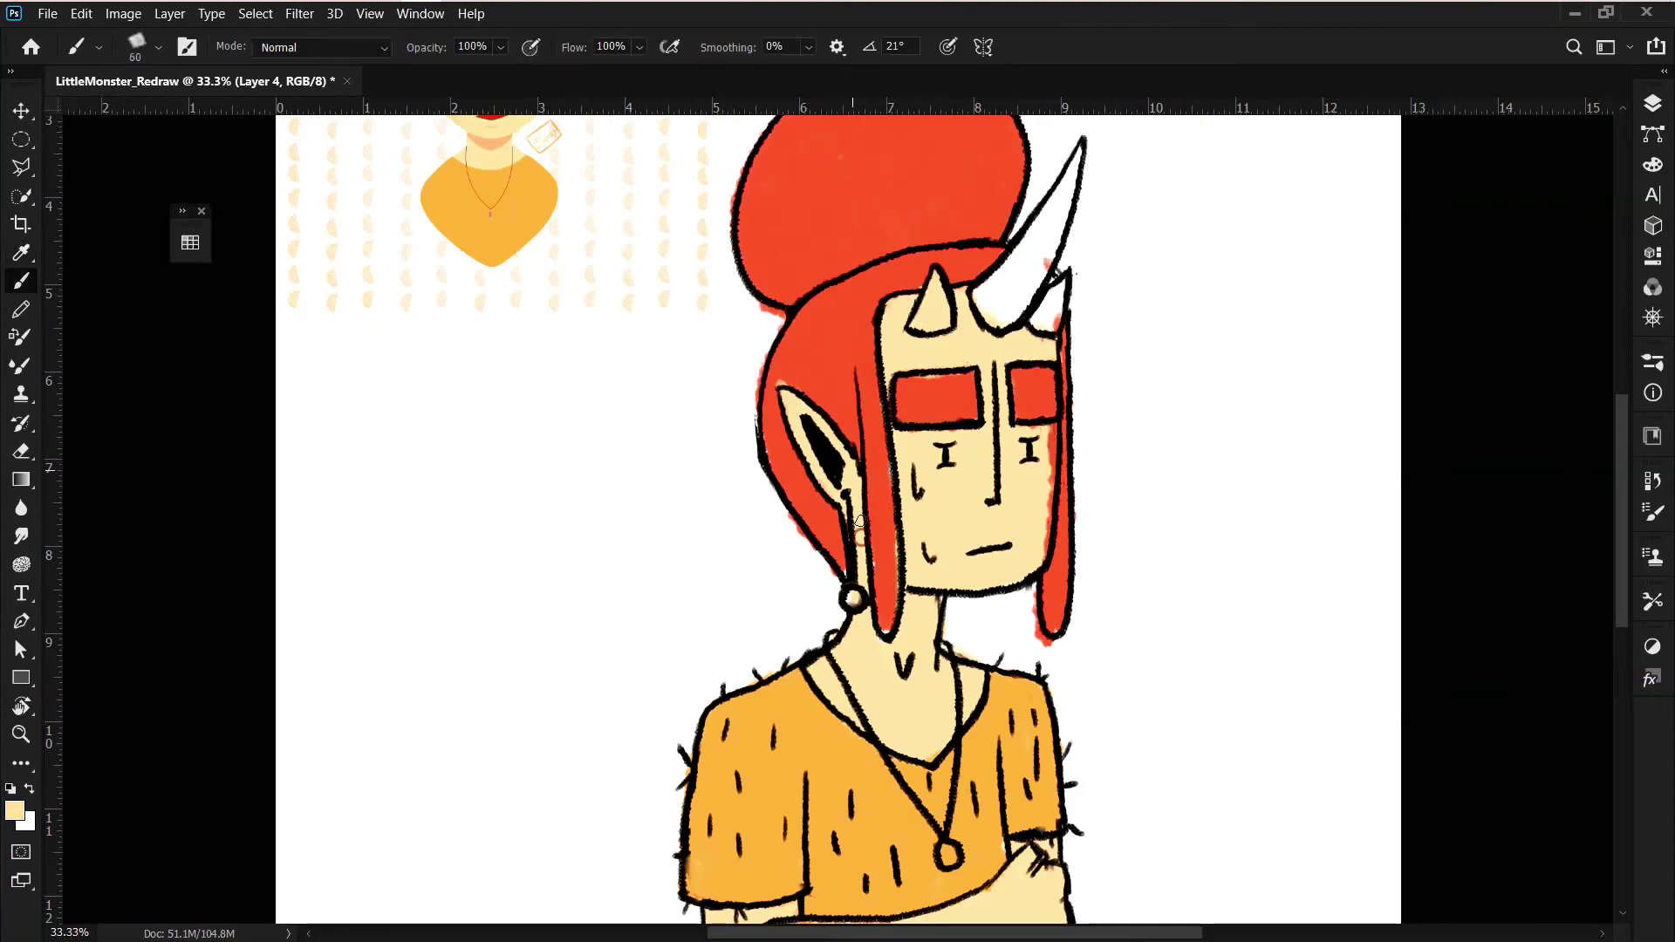
{"action": "left_click_drag", "start_coordinate": [1050, 431], "coordinate": [1050, 555]}
{"action": "left_click", "coordinate": [189, 242]}
{"action": "left_click", "coordinate": [230, 269]}
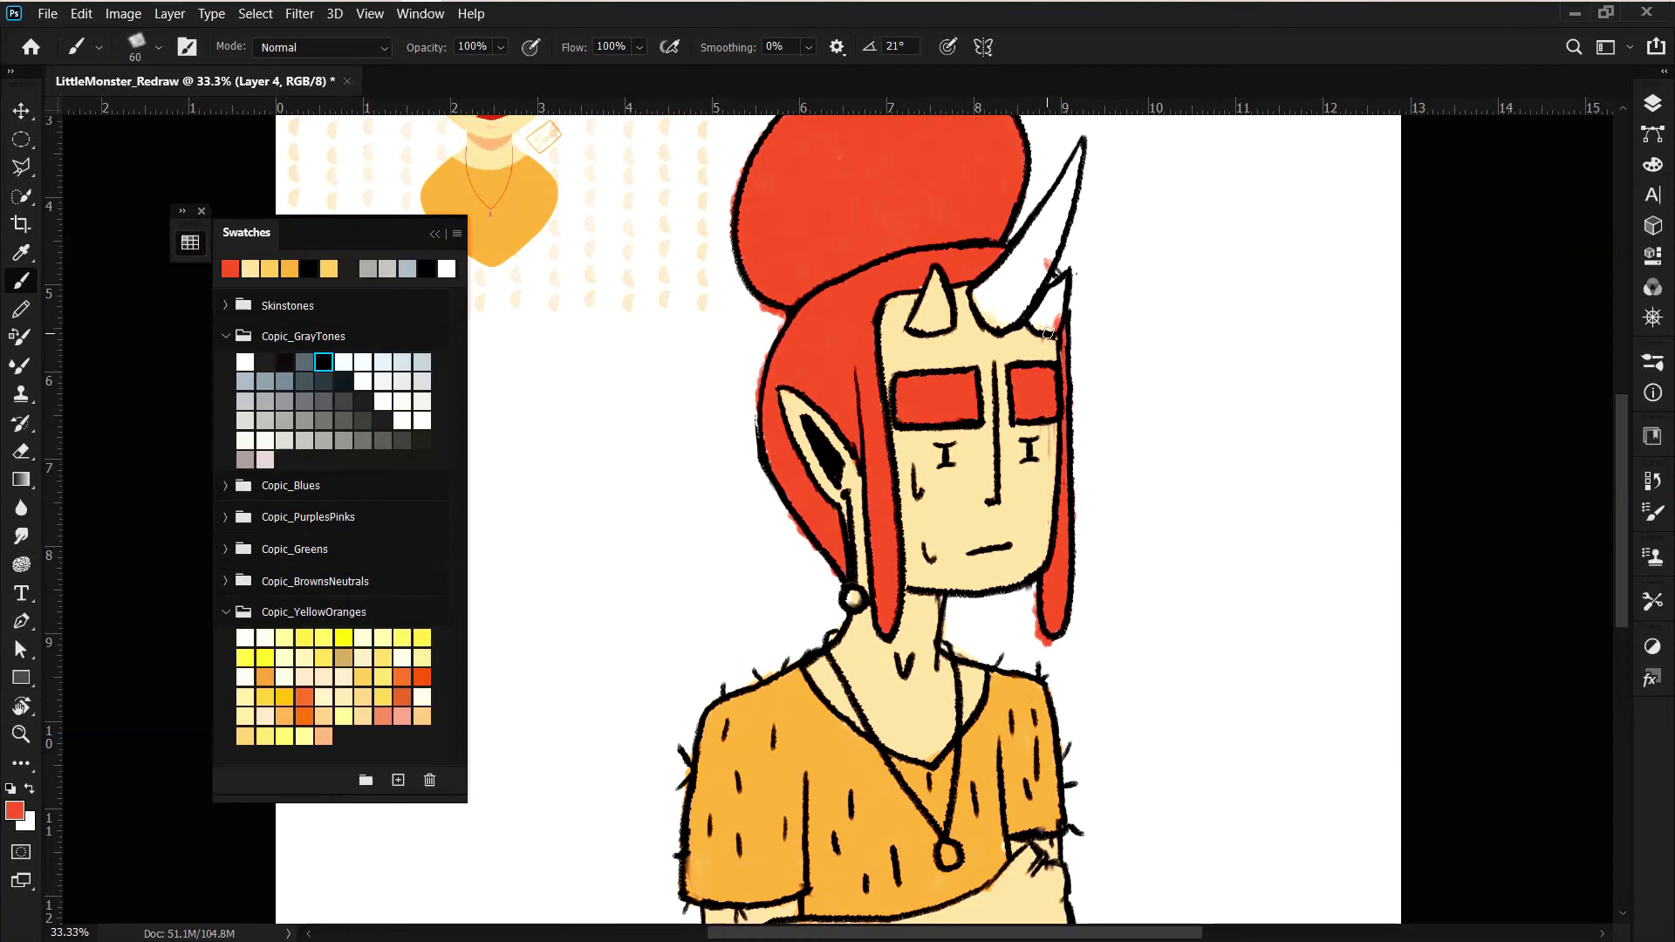
- Paint the face, cheeks, forehead and neck in light yellow skin colour
{"action": "left_click", "coordinate": [245, 737]}
{"action": "left_click_drag", "start_coordinate": [1042, 458], "coordinate": [1033, 536]}
{"action": "mouse_move", "coordinate": [1025, 427]}
{"action": "left_mouse_down"}
{"action": "mouse_move", "coordinate": [994, 339]}
{"action": "mouse_move", "coordinate": [924, 558]}
{"action": "left_mouse_up"}
{"action": "mouse_move", "coordinate": [911, 441]}
{"action": "left_mouse_down"}
{"action": "mouse_move", "coordinate": [920, 580]}
{"action": "mouse_move", "coordinate": [990, 572]}
{"action": "left_mouse_up"}
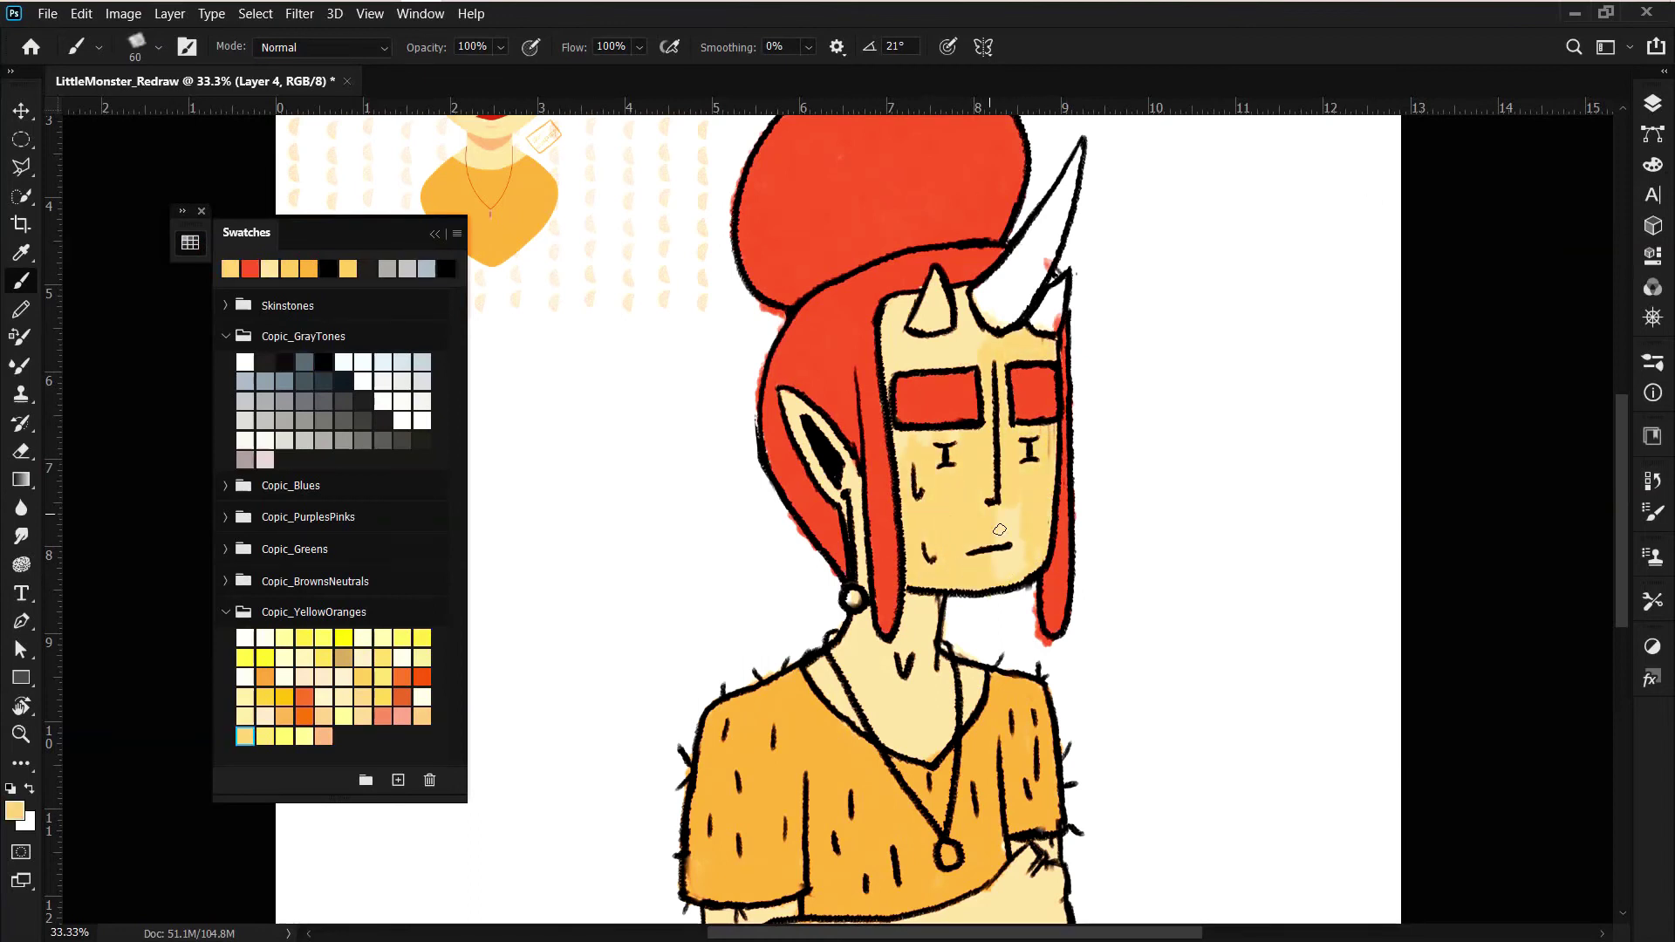
{"action": "left_click_drag", "start_coordinate": [1012, 506], "coordinate": [979, 426]}
{"action": "mouse_move", "coordinate": [971, 336]}
{"action": "left_mouse_down"}
{"action": "mouse_move", "coordinate": [903, 373]}
{"action": "mouse_move", "coordinate": [907, 314]}
{"action": "mouse_move", "coordinate": [951, 353]}
{"action": "left_mouse_up"}
{"action": "mouse_move", "coordinate": [855, 624]}
{"action": "left_mouse_down"}
{"action": "mouse_move", "coordinate": [842, 707]}
{"action": "mouse_move", "coordinate": [907, 741]}
{"action": "mouse_move", "coordinate": [933, 641]}
{"action": "left_mouse_up"}
{"action": "left_click_drag", "start_coordinate": [899, 742], "coordinate": [917, 636]}
{"action": "scroll", "coordinate": [916, 636], "scroll_direction": "down", "scroll_amount": 3}
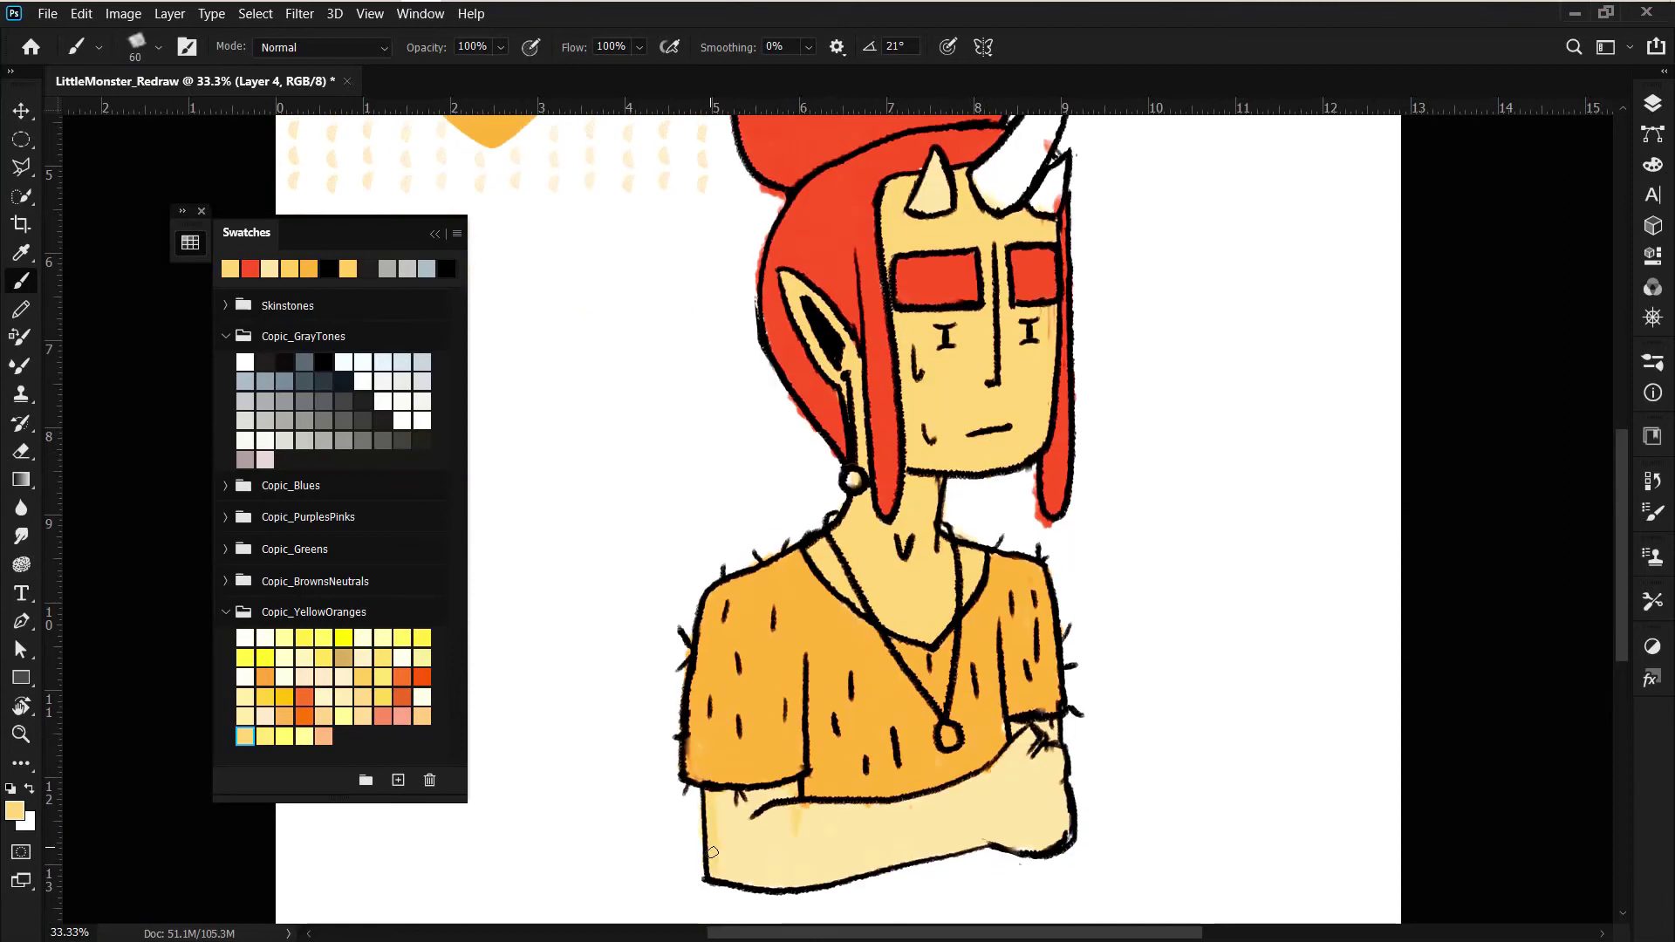
{"action": "left_click_drag", "start_coordinate": [707, 798], "coordinate": [799, 886]}
{"action": "mouse_move", "coordinate": [924, 855]}
{"action": "left_mouse_down"}
{"action": "mouse_move", "coordinate": [1056, 791]}
{"action": "mouse_move", "coordinate": [1038, 833]}
{"action": "mouse_move", "coordinate": [876, 815]}
{"action": "left_mouse_up"}
- Colour the lips orange and add light orange shading under the sleeve
{"action": "left_click", "coordinate": [288, 714]}
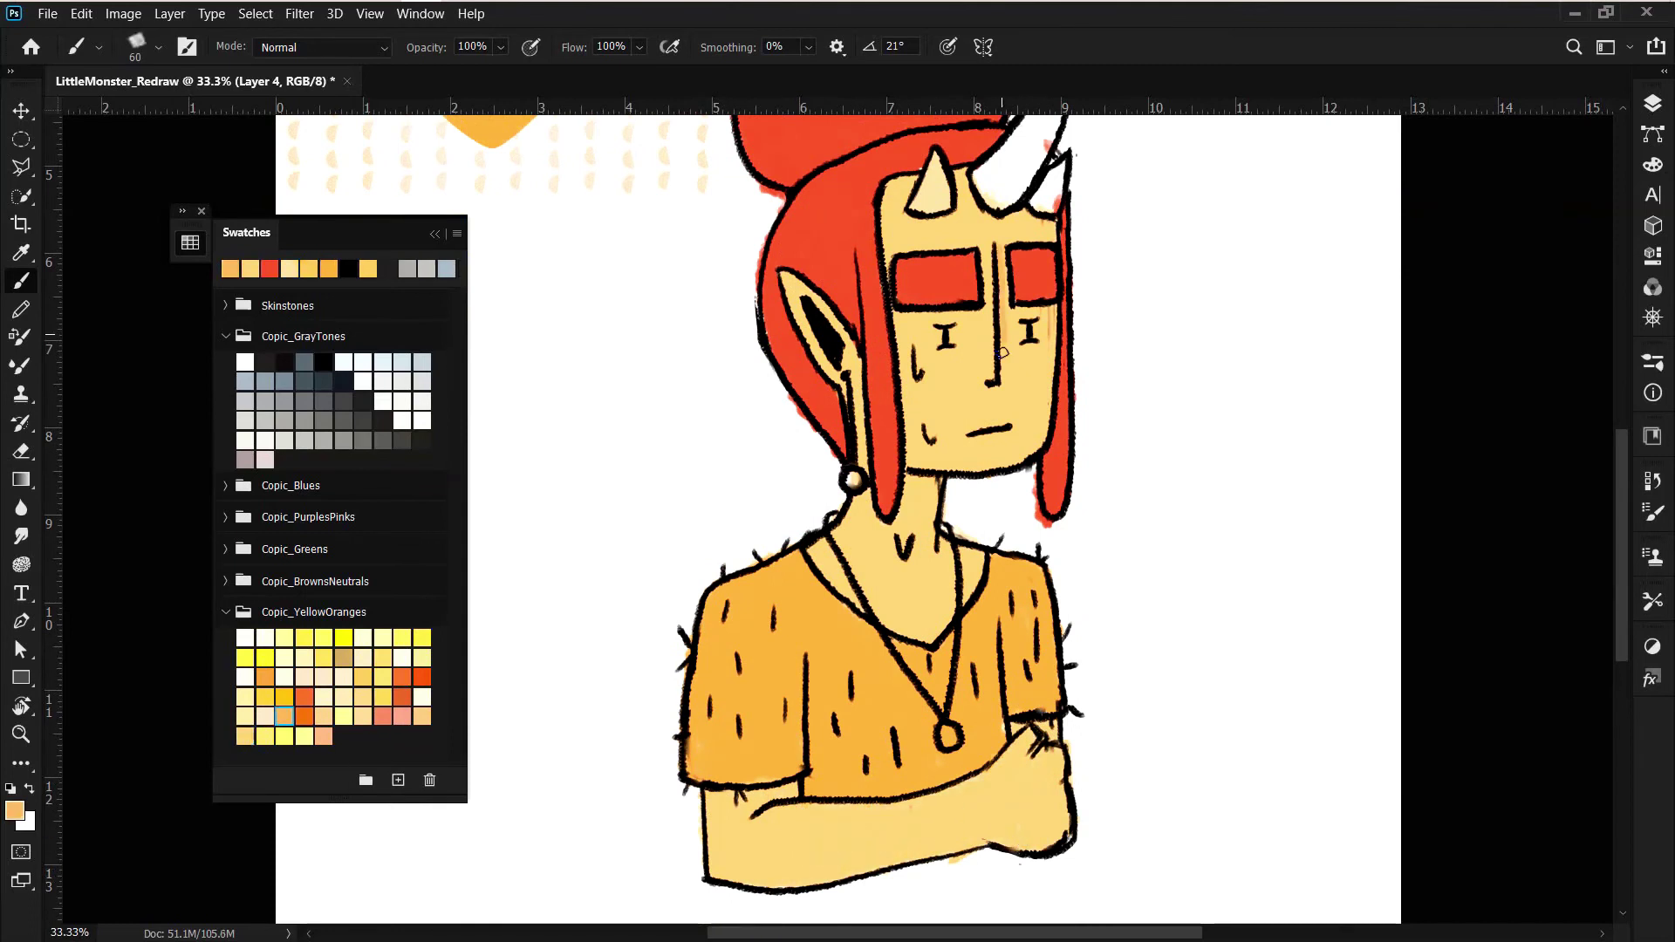
{"action": "left_click_drag", "start_coordinate": [968, 427], "coordinate": [1007, 424]}
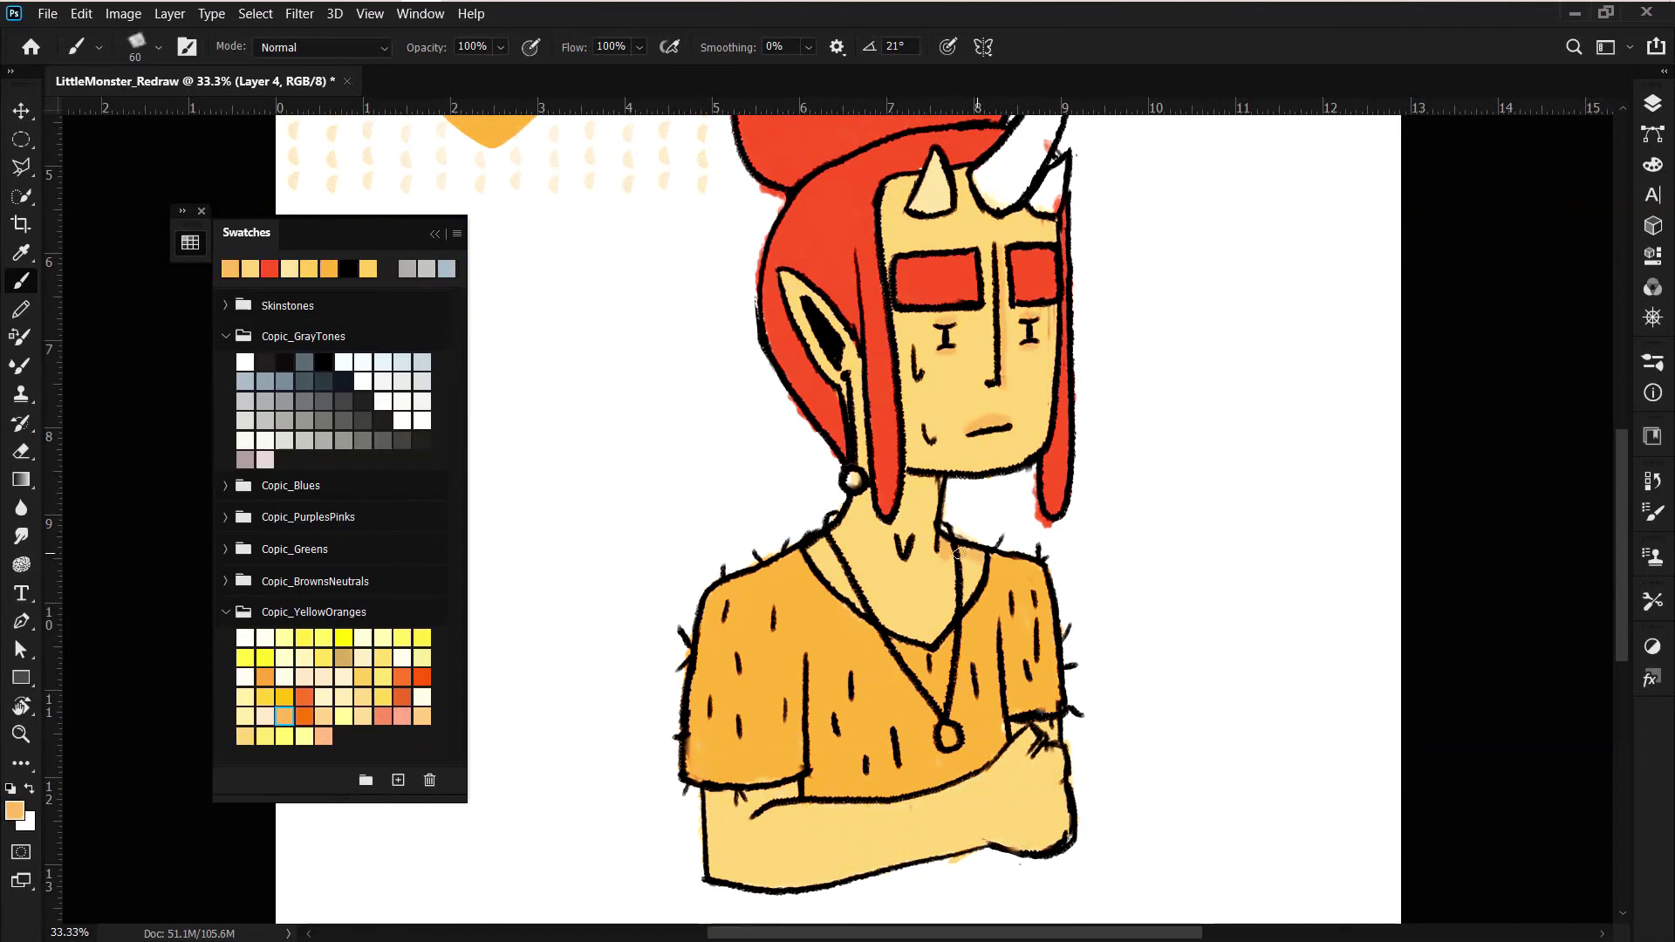
{"action": "left_click_drag", "start_coordinate": [706, 796], "coordinate": [755, 811]}
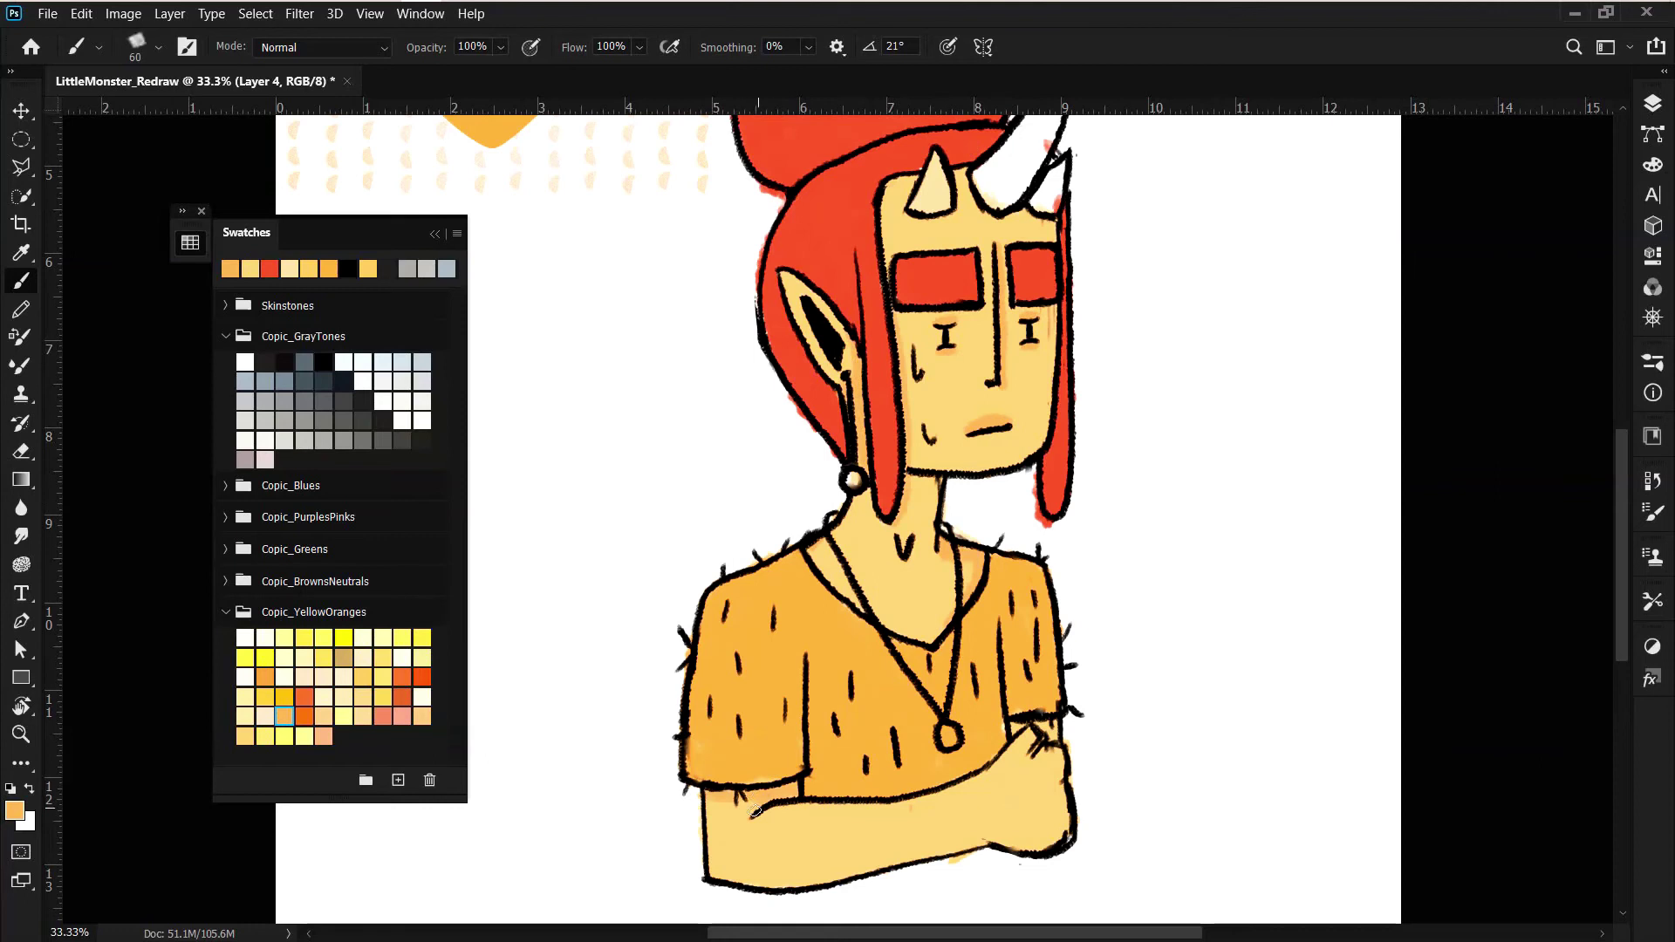
- Paint both sleeves, chest and lower torso in darker orange
{"action": "left_click", "coordinate": [402, 697]}
{"action": "left_click_drag", "start_coordinate": [789, 624], "coordinate": [776, 754]}
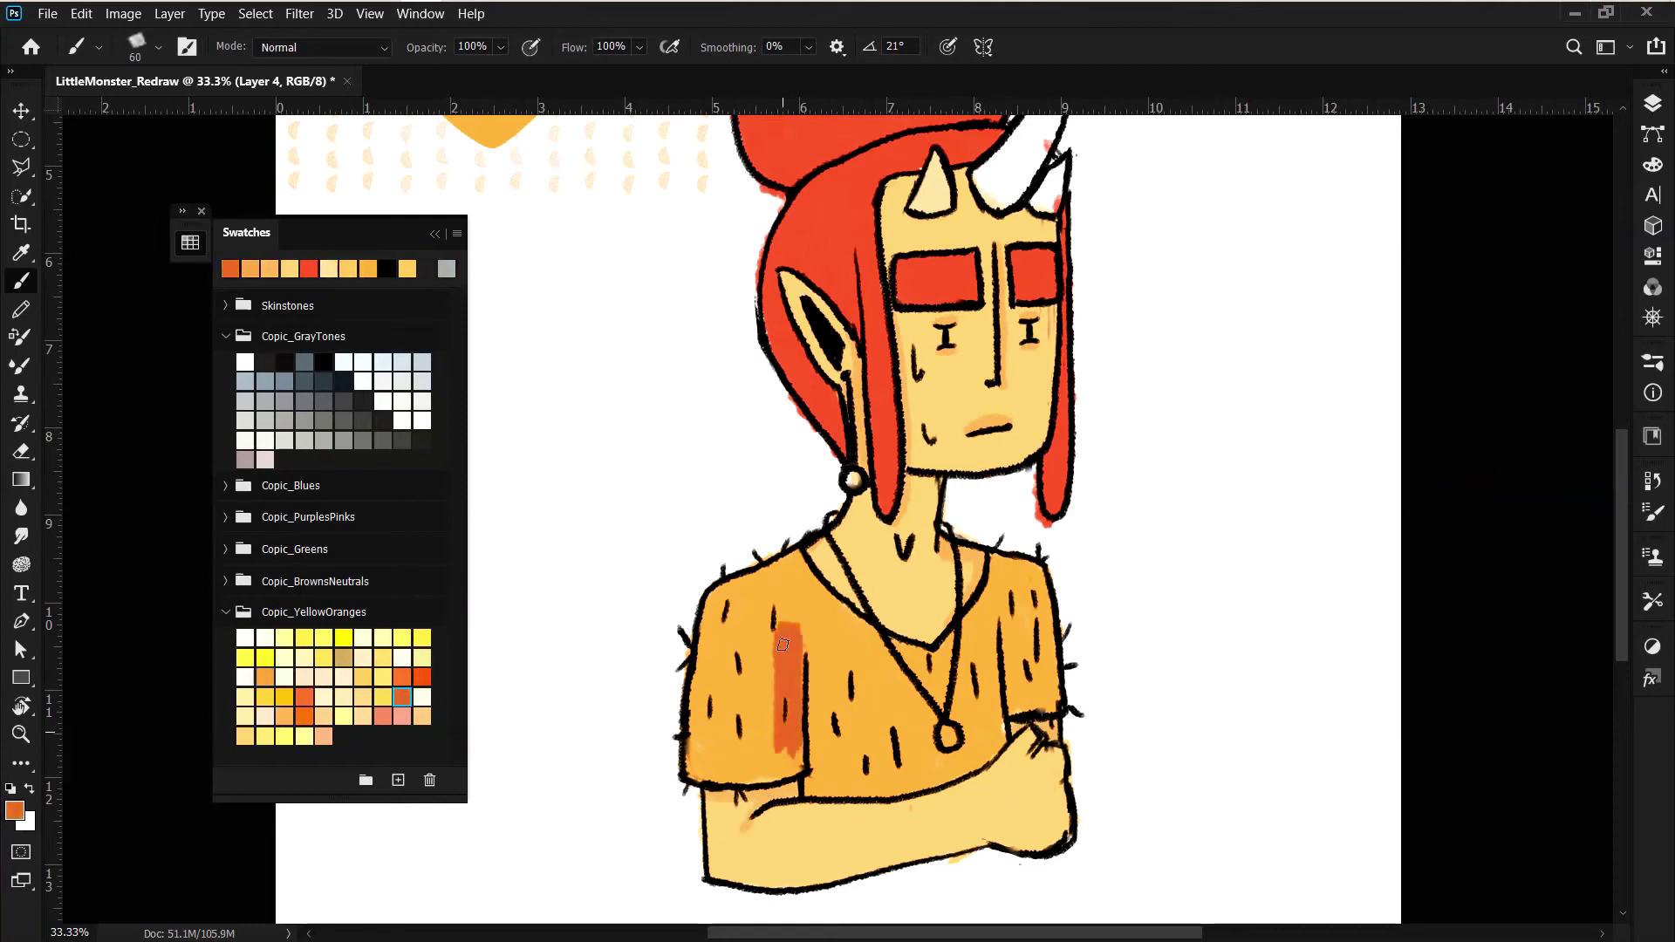
{"action": "mouse_move", "coordinate": [732, 619]}
{"action": "left_mouse_down"}
{"action": "mouse_move", "coordinate": [698, 768]}
{"action": "mouse_move", "coordinate": [774, 765]}
{"action": "mouse_move", "coordinate": [750, 576]}
{"action": "mouse_move", "coordinate": [811, 654]}
{"action": "left_mouse_up"}
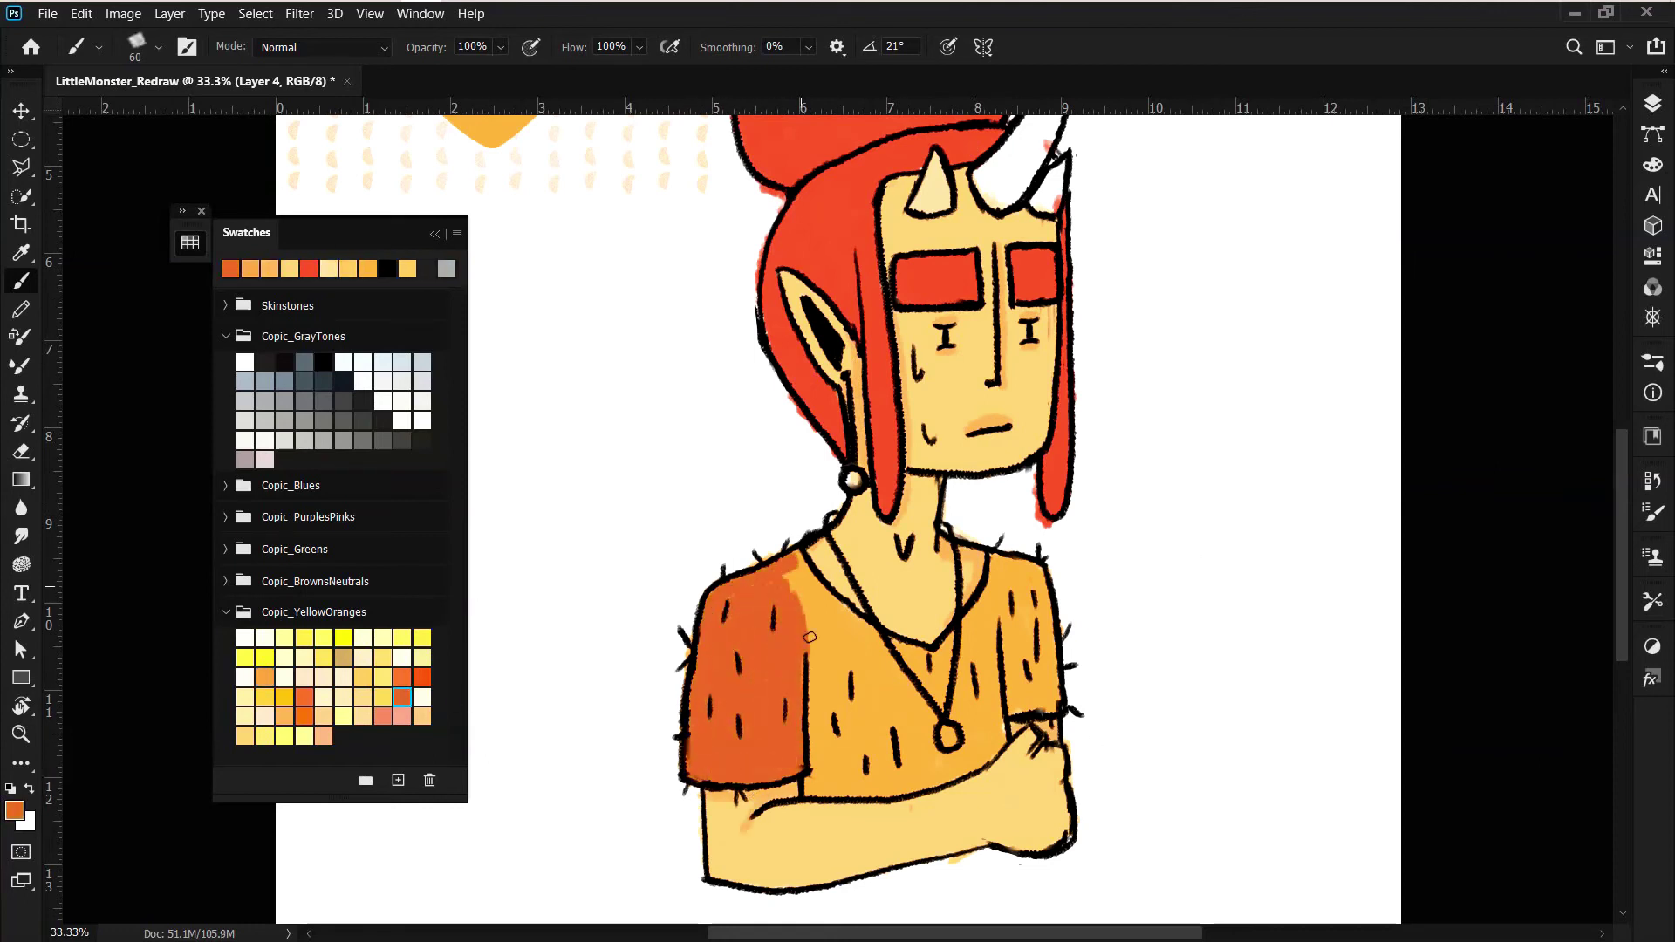
{"action": "left_click_drag", "start_coordinate": [802, 567], "coordinate": [868, 707]}
{"action": "mouse_move", "coordinate": [868, 768]}
{"action": "left_mouse_down"}
{"action": "mouse_move", "coordinate": [869, 698]}
{"action": "mouse_move", "coordinate": [815, 776]}
{"action": "left_mouse_up"}
{"action": "mouse_move", "coordinate": [986, 584]}
{"action": "left_mouse_down"}
{"action": "mouse_move", "coordinate": [925, 671]}
{"action": "mouse_move", "coordinate": [1038, 707]}
{"action": "mouse_move", "coordinate": [999, 582]}
{"action": "mouse_move", "coordinate": [812, 785]}
{"action": "left_mouse_up"}
{"action": "left_click_drag", "start_coordinate": [960, 742], "coordinate": [990, 733]}
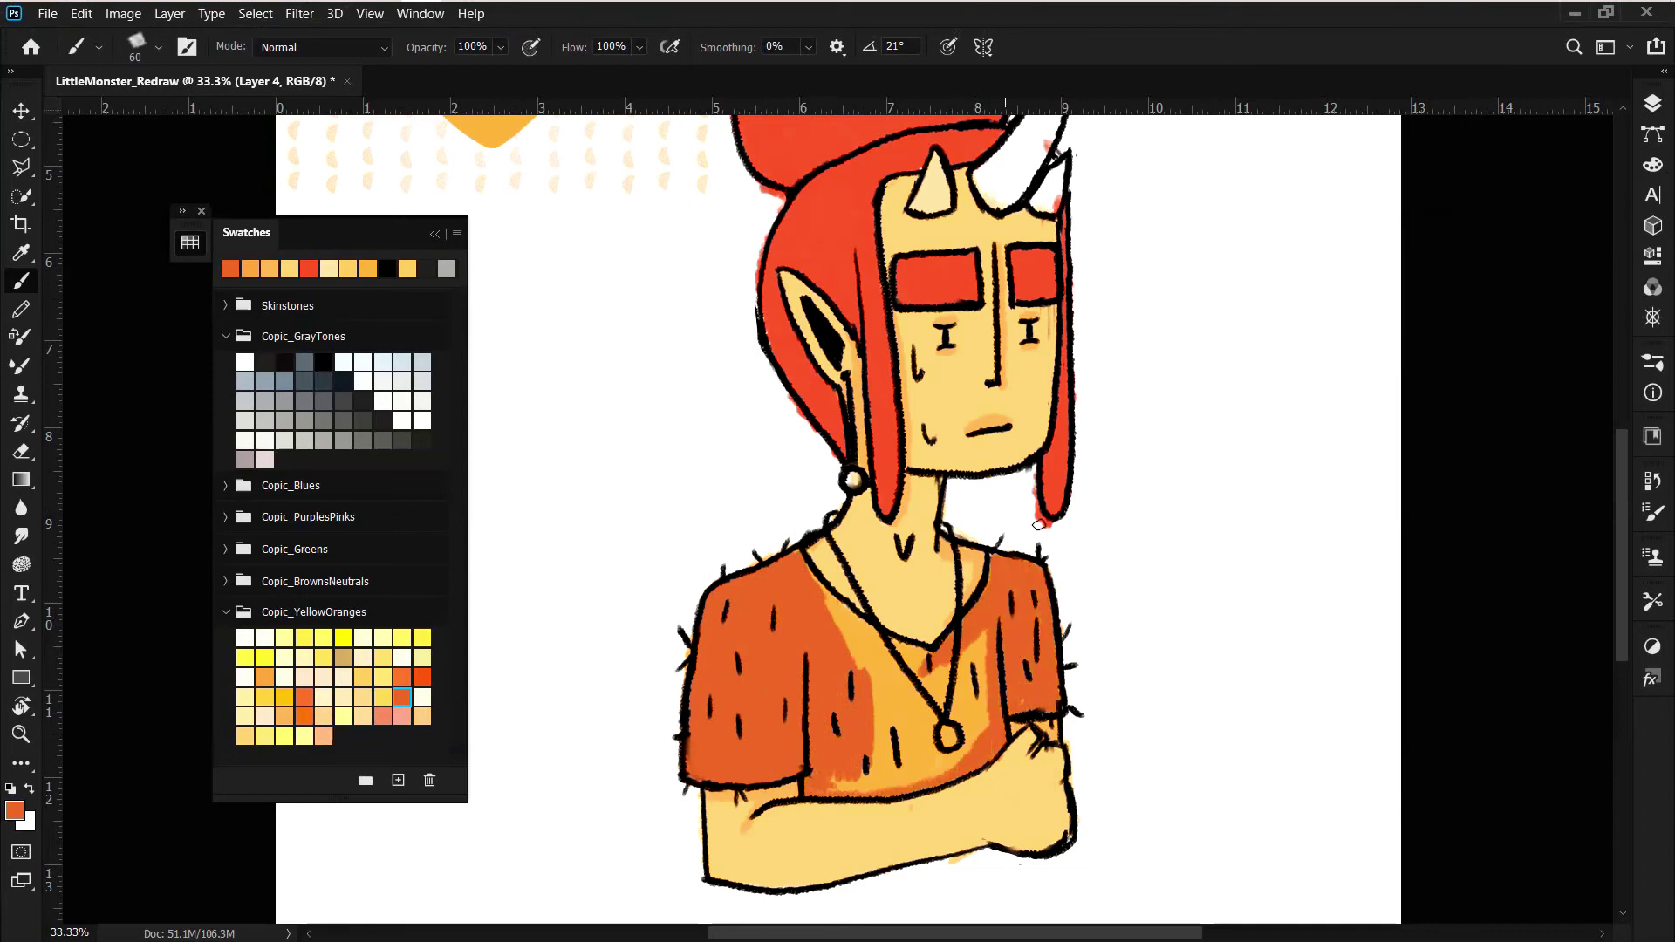
{"action": "mouse_move", "coordinate": [981, 636]}
{"action": "left_mouse_down"}
{"action": "mouse_move", "coordinate": [889, 785]}
{"action": "mouse_move", "coordinate": [916, 681]}
{"action": "mouse_move", "coordinate": [864, 772]}
{"action": "mouse_move", "coordinate": [899, 637]}
{"action": "mouse_move", "coordinate": [828, 634]}
{"action": "left_mouse_up"}
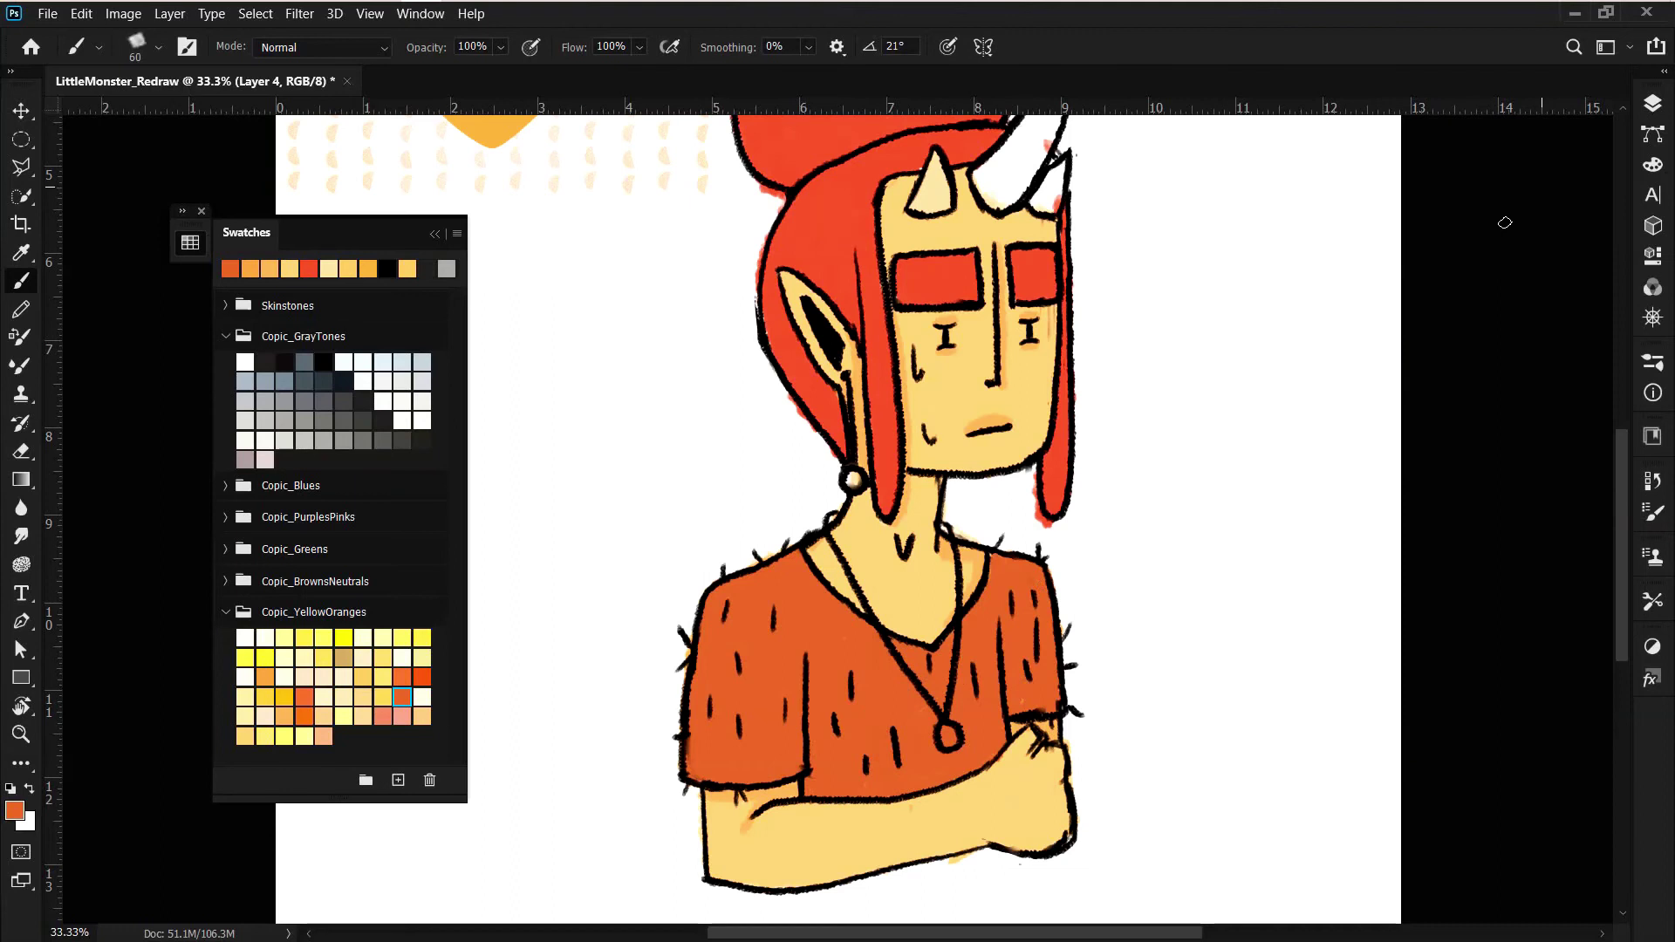
- Add even darker orange shading strips on the chest, shirt hem and right sleeve
{"action": "left_click", "coordinate": [1101, 436]}
{"action": "key", "text": "Return"}
{"action": "left_click_drag", "start_coordinate": [807, 654], "coordinate": [807, 798]}
{"action": "left_click_drag", "start_coordinate": [1012, 623], "coordinate": [1038, 707]}
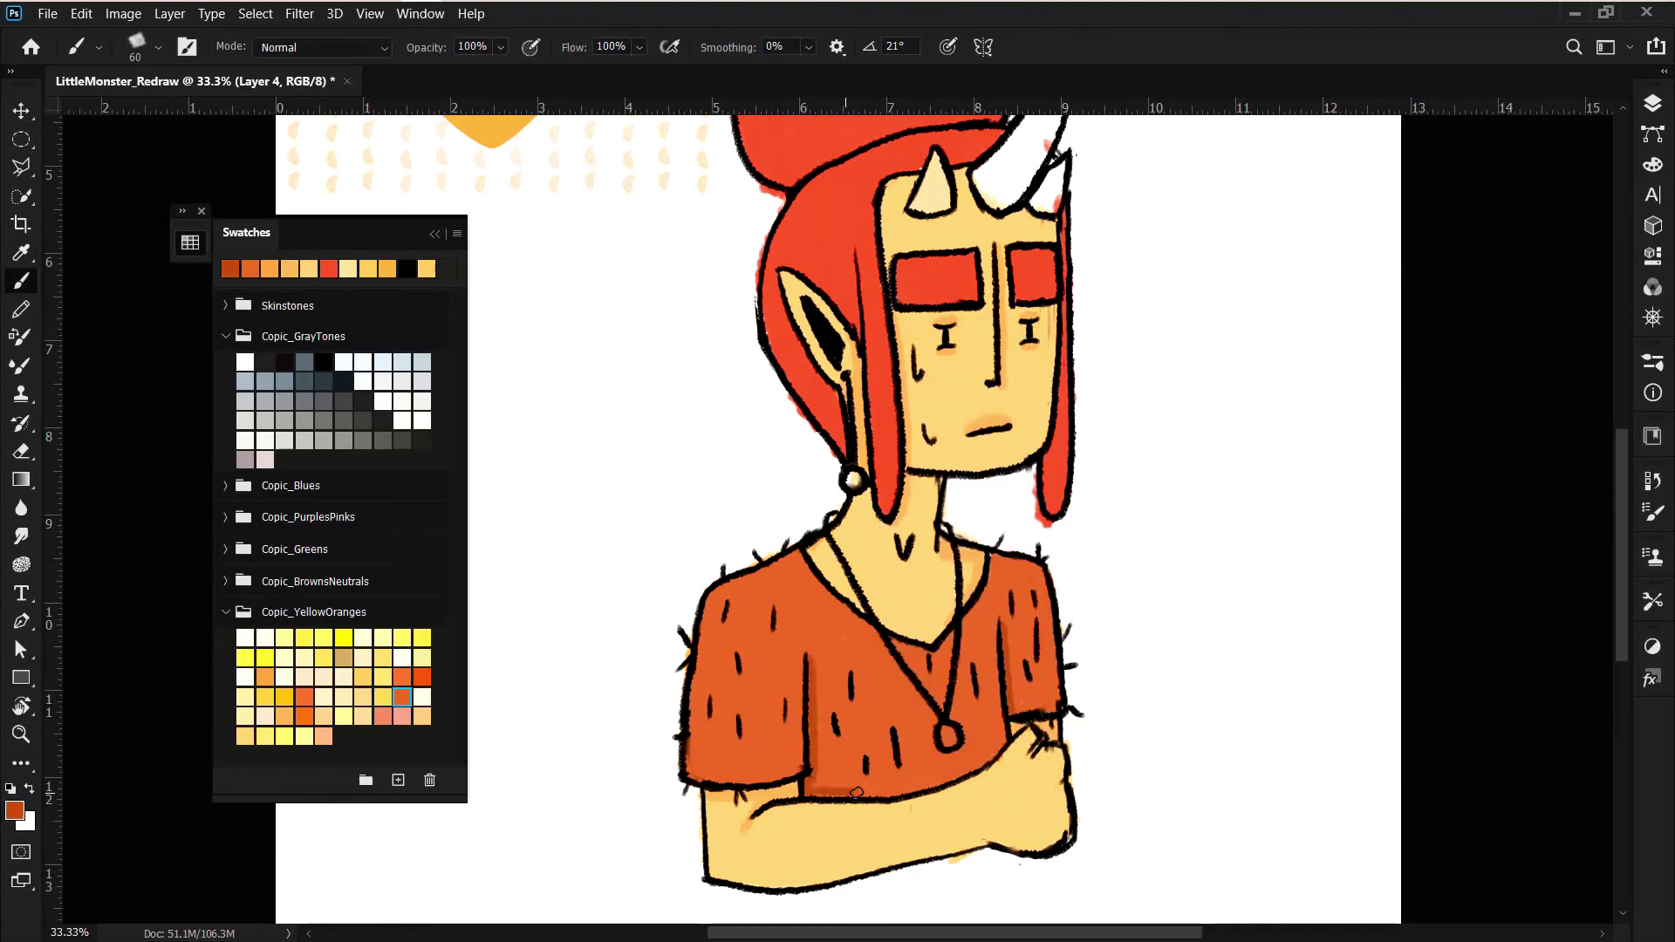
{"action": "left_click_drag", "start_coordinate": [856, 793], "coordinate": [950, 785]}
{"action": "mouse_move", "coordinate": [1022, 556]}
{"action": "left_mouse_down"}
{"action": "mouse_move", "coordinate": [1039, 698]}
{"action": "mouse_move", "coordinate": [1003, 611]}
{"action": "mouse_move", "coordinate": [1031, 534]}
{"action": "left_mouse_up"}
{"action": "key", "text": "ctrl+z"}
{"action": "left_click_drag", "start_coordinate": [1012, 689], "coordinate": [1060, 709]}
{"action": "left_click_drag", "start_coordinate": [1001, 584], "coordinate": [1017, 685]}
{"action": "key", "text": "e"}
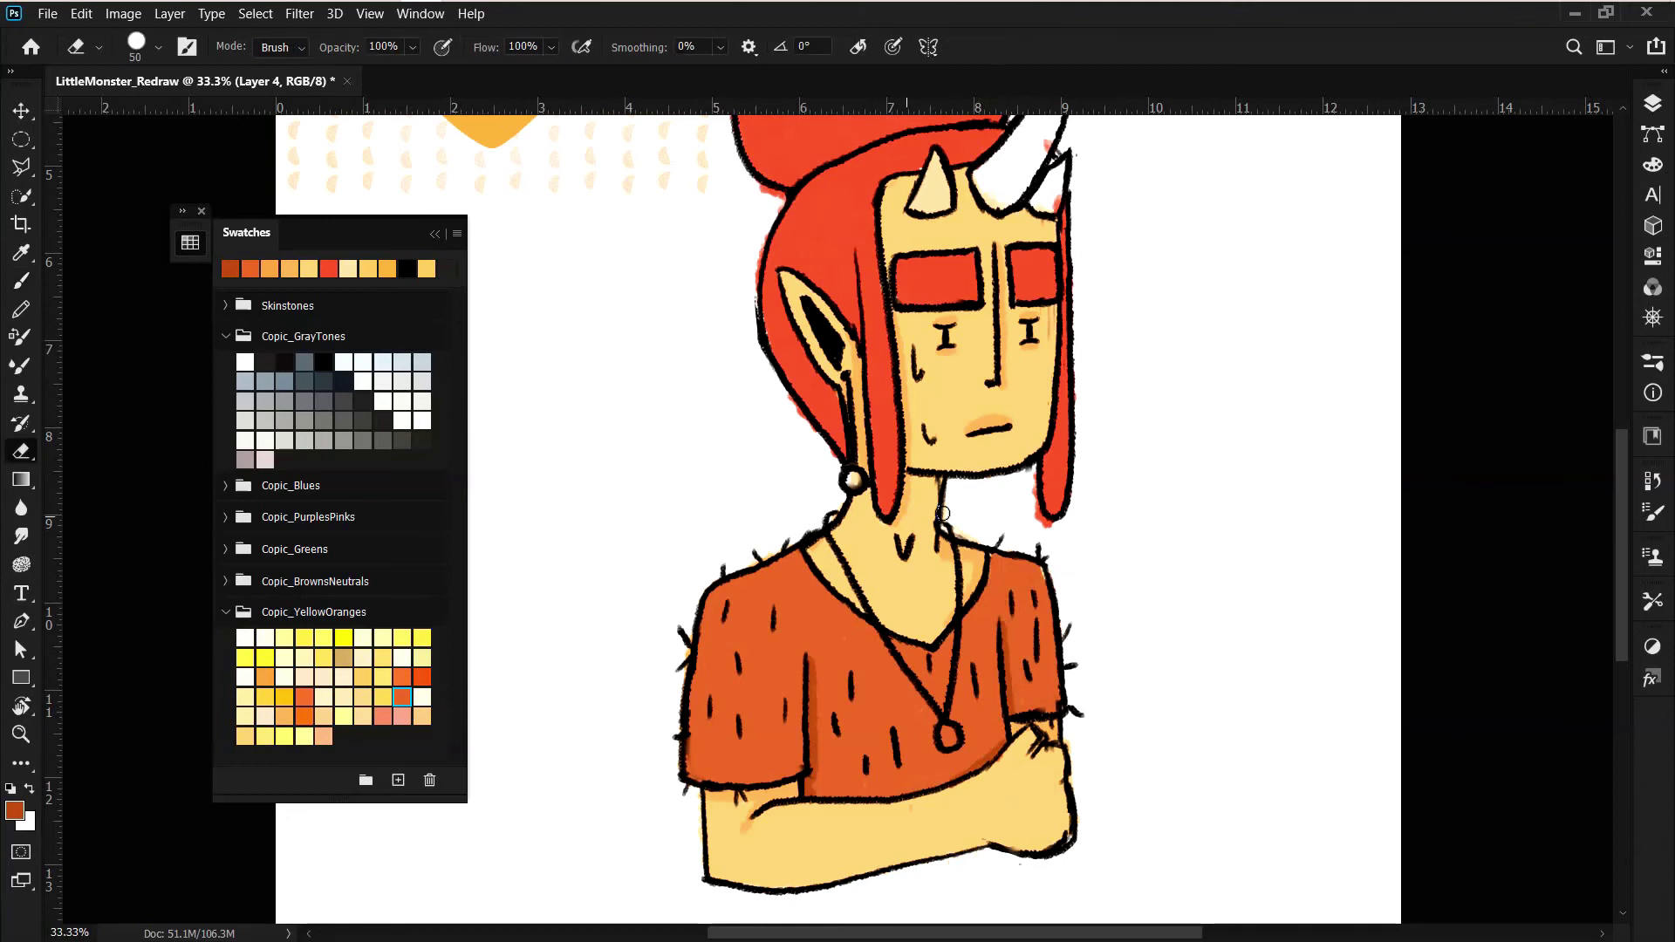
{"action": "scroll", "coordinate": [1624, 488], "scroll_direction": "up", "scroll_amount": 3}
- Fill the big horn, small horn and horn base in salmon
{"action": "left_click", "coordinate": [382, 717]}
{"action": "key", "text": "b"}
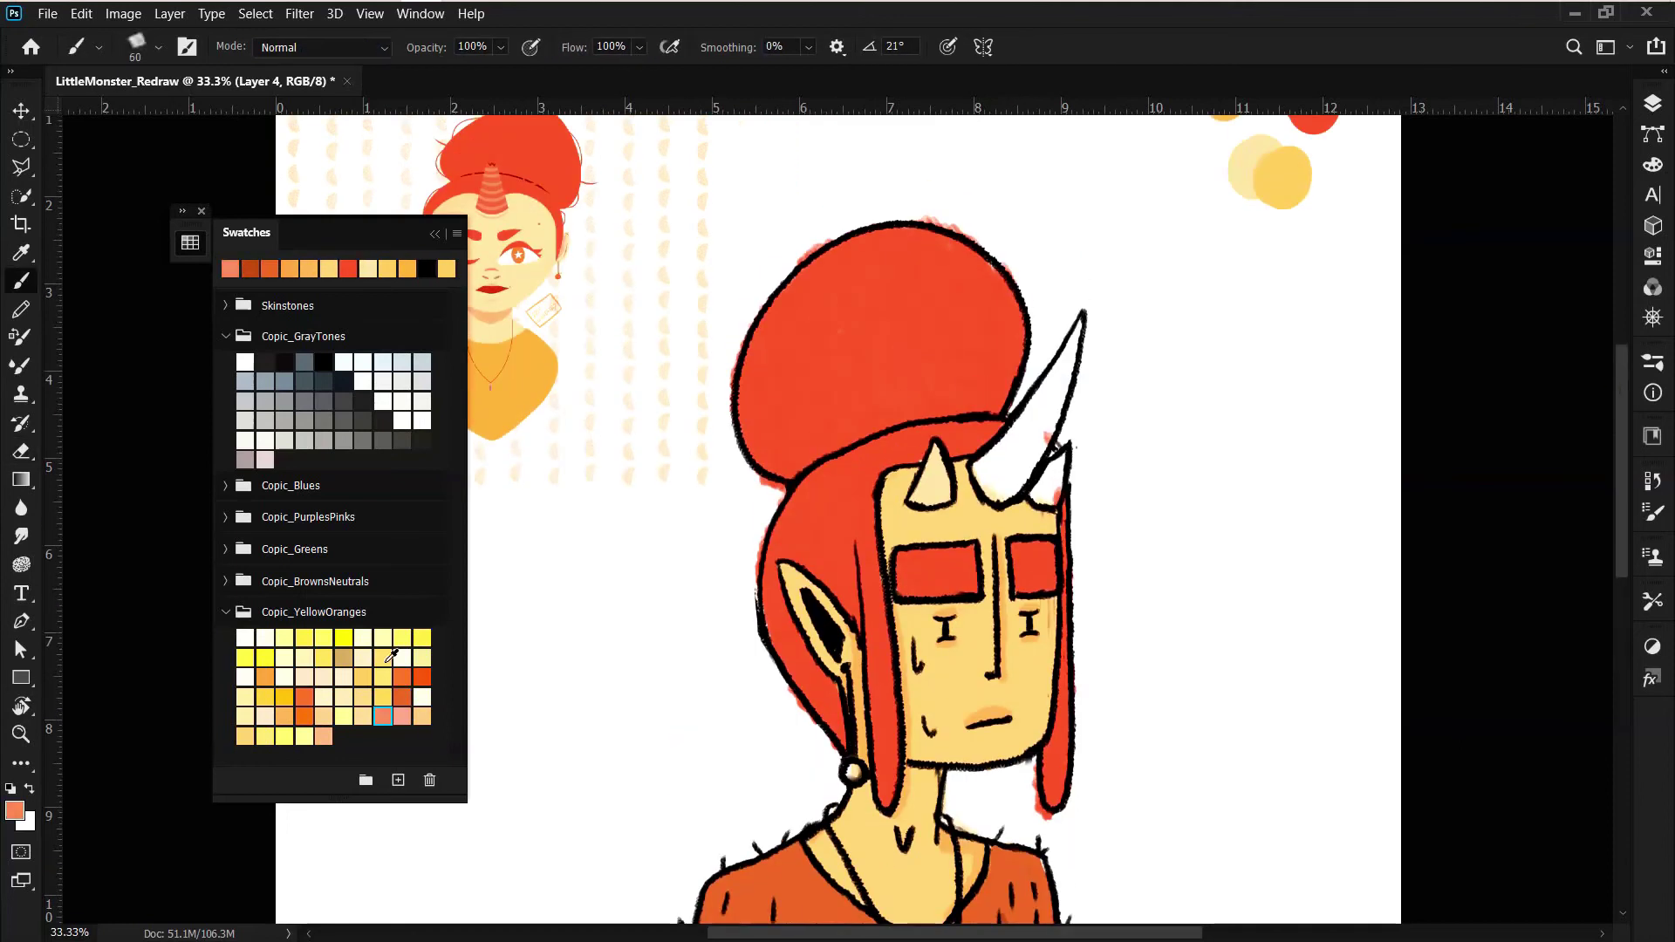
{"action": "mouse_move", "coordinate": [995, 476]}
{"action": "left_mouse_down"}
{"action": "mouse_move", "coordinate": [1078, 341]}
{"action": "mouse_move", "coordinate": [1025, 477]}
{"action": "mouse_move", "coordinate": [1060, 467]}
{"action": "left_mouse_up"}
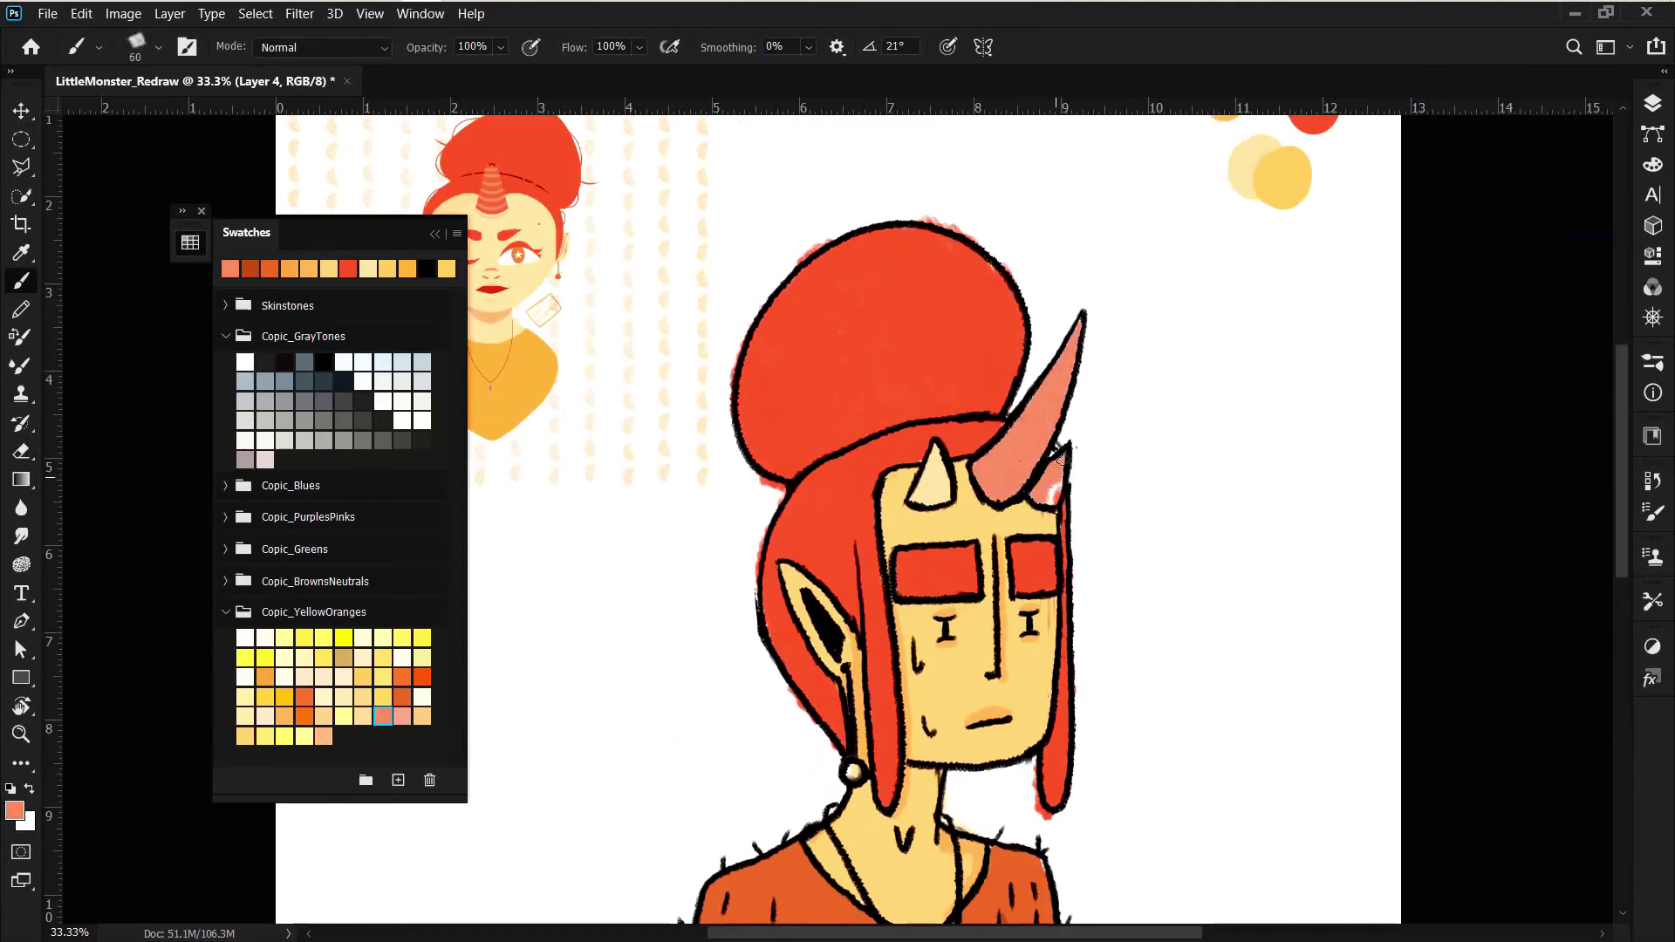
{"action": "mouse_move", "coordinate": [920, 497]}
{"action": "left_mouse_down"}
{"action": "mouse_move", "coordinate": [954, 455]}
{"action": "mouse_move", "coordinate": [1043, 427]}
{"action": "mouse_move", "coordinate": [1061, 365]}
{"action": "left_mouse_up"}
{"action": "left_click", "coordinate": [402, 716]}
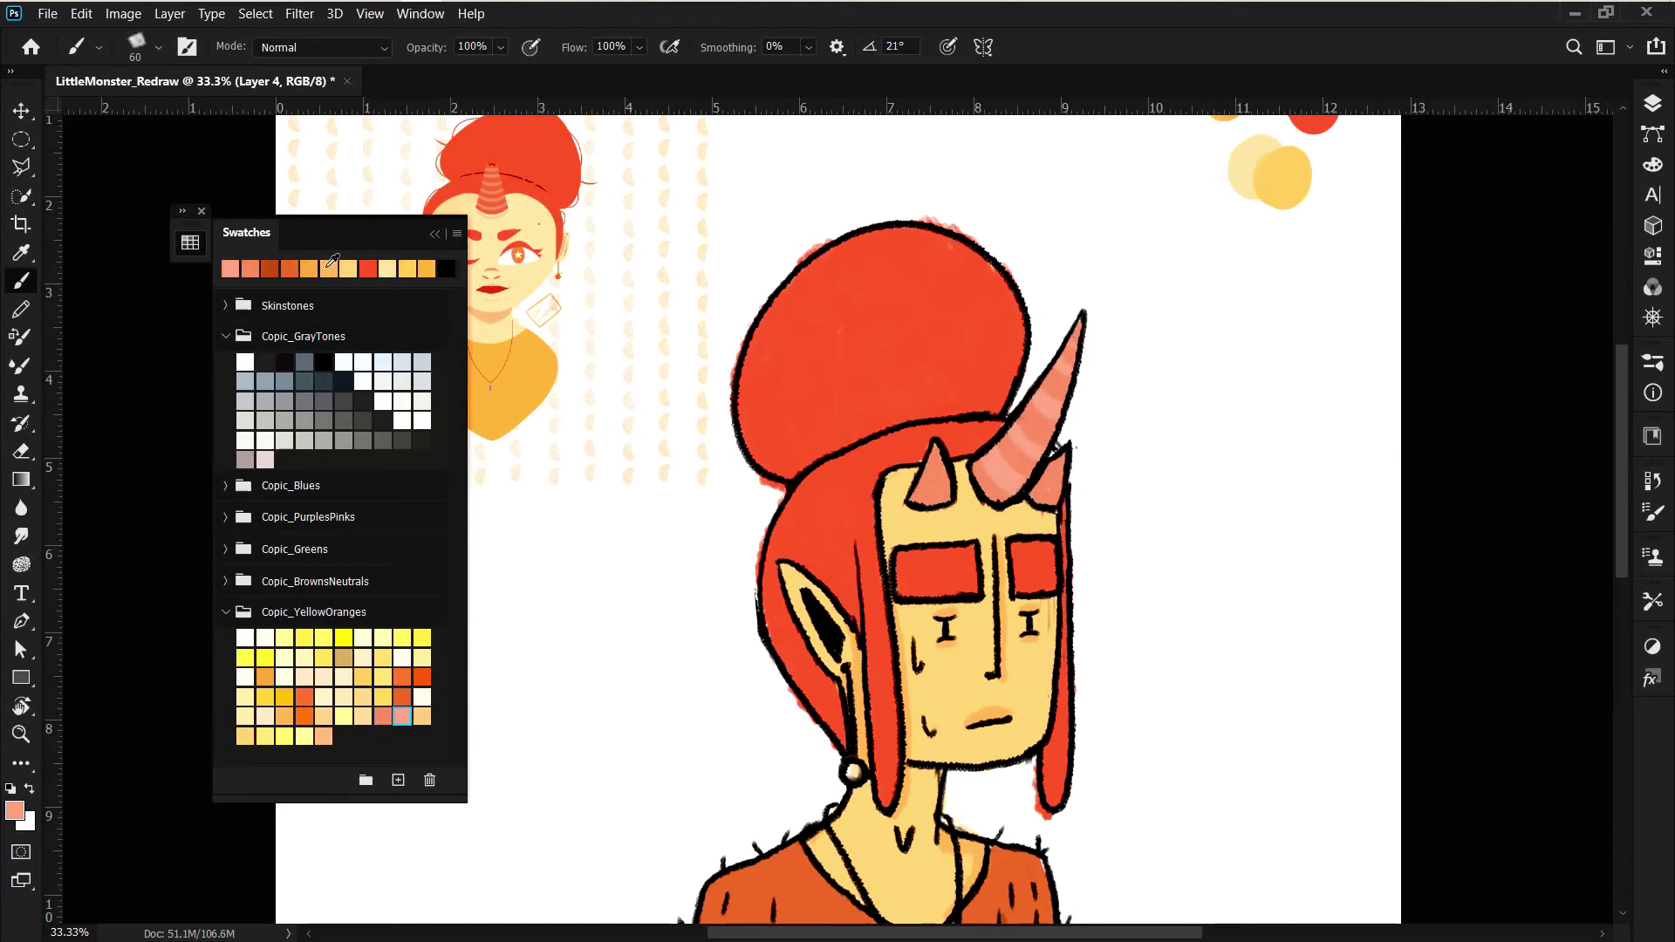
{"action": "left_click", "coordinate": [330, 267]}
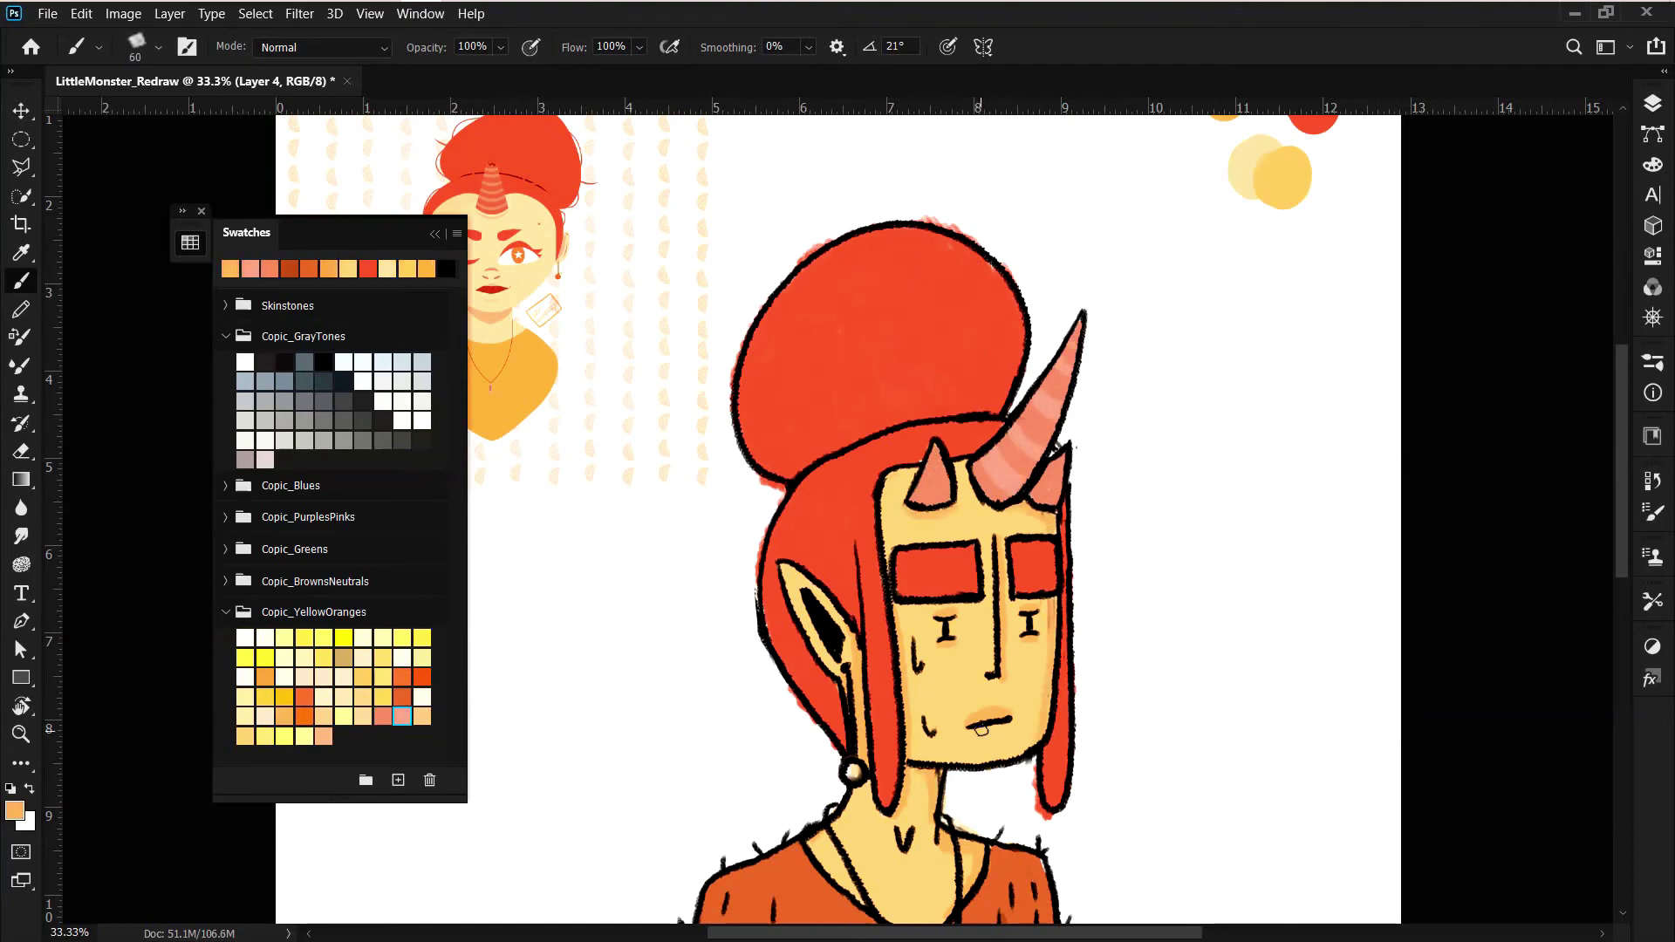
- Brush orange-red blush on both cheeks and colour the mouth orange-red
{"action": "left_click", "coordinate": [304, 697]}
{"action": "left_click_drag", "start_coordinate": [964, 724], "coordinate": [1011, 716]}
{"action": "left_click_drag", "start_coordinate": [925, 685], "coordinate": [973, 676]}
{"action": "left_click_drag", "start_coordinate": [1012, 679], "coordinate": [1048, 670]}
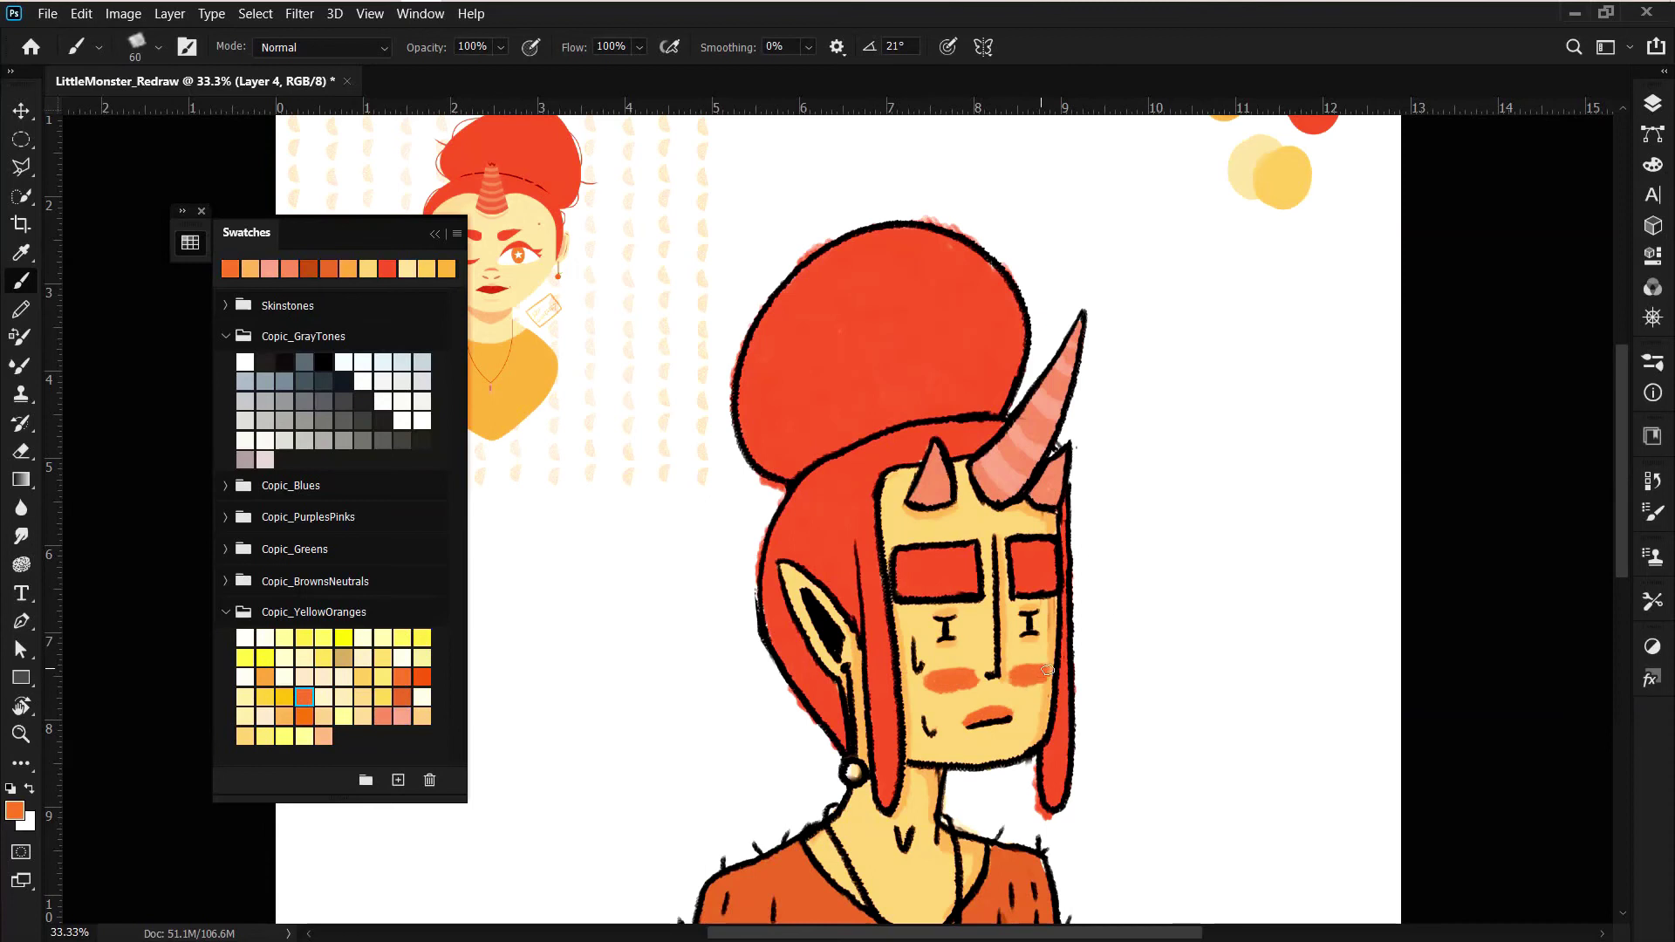
- Add dark red strokes to the left hair and switch to a hard round brush
{"action": "left_click", "coordinate": [491, 288], "text": "alt"}
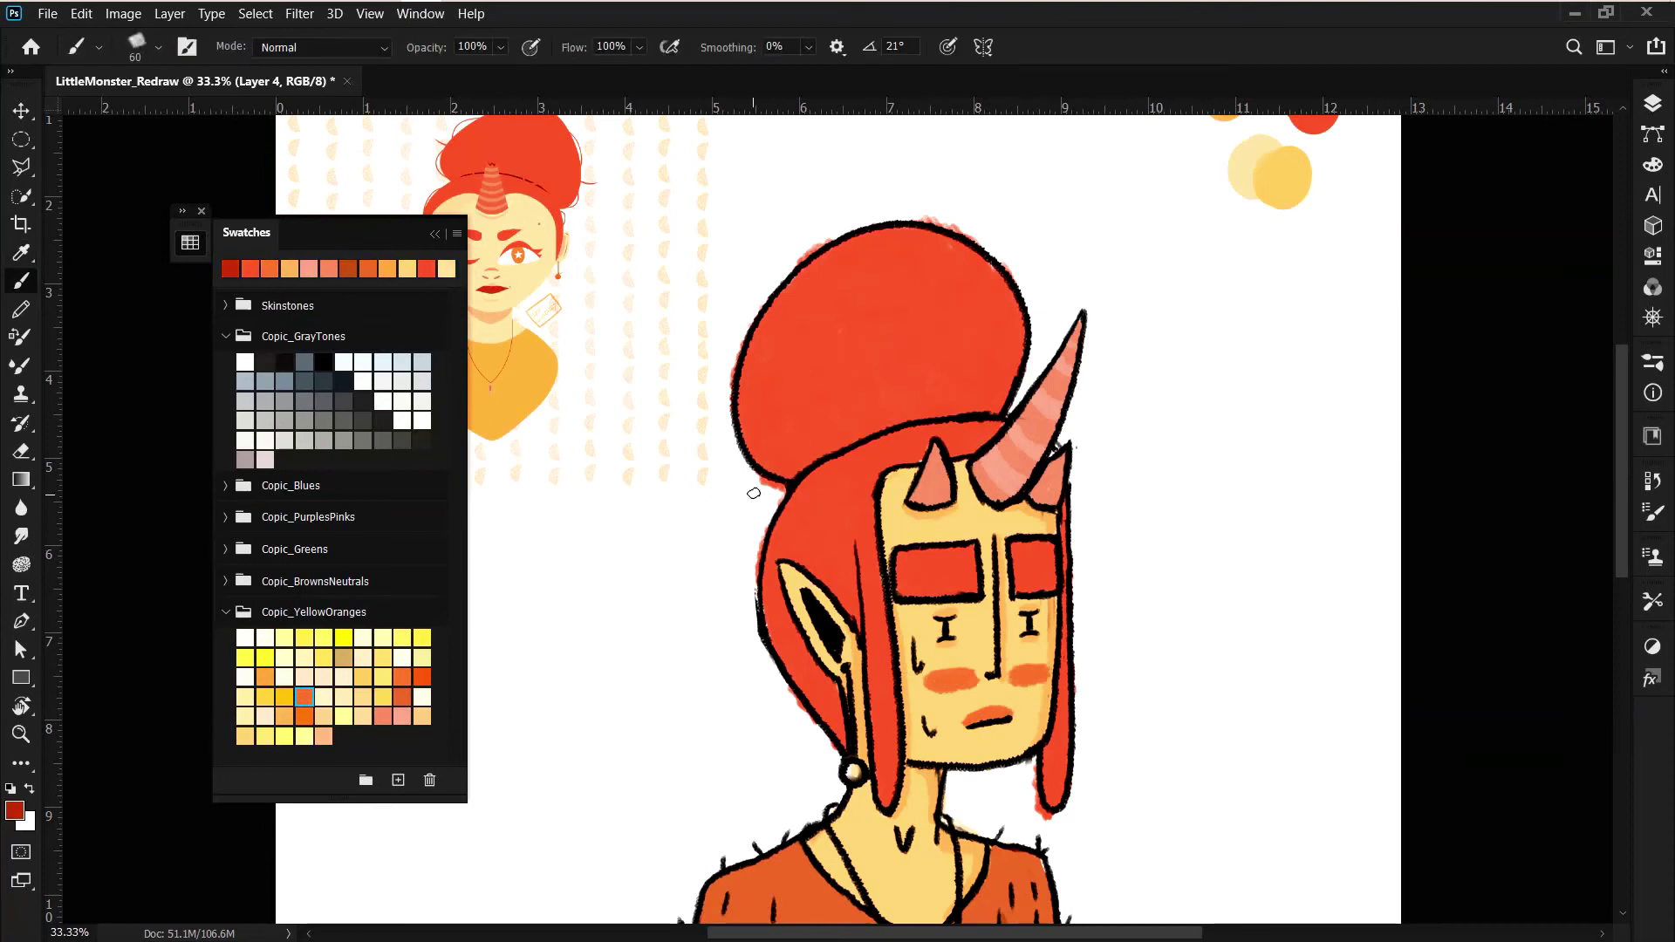
{"action": "mouse_move", "coordinate": [844, 462]}
{"action": "left_mouse_down"}
{"action": "mouse_move", "coordinate": [820, 593]}
{"action": "mouse_move", "coordinate": [798, 580]}
{"action": "left_mouse_up"}
{"action": "left_click", "coordinate": [867, 348], "text": "alt"}
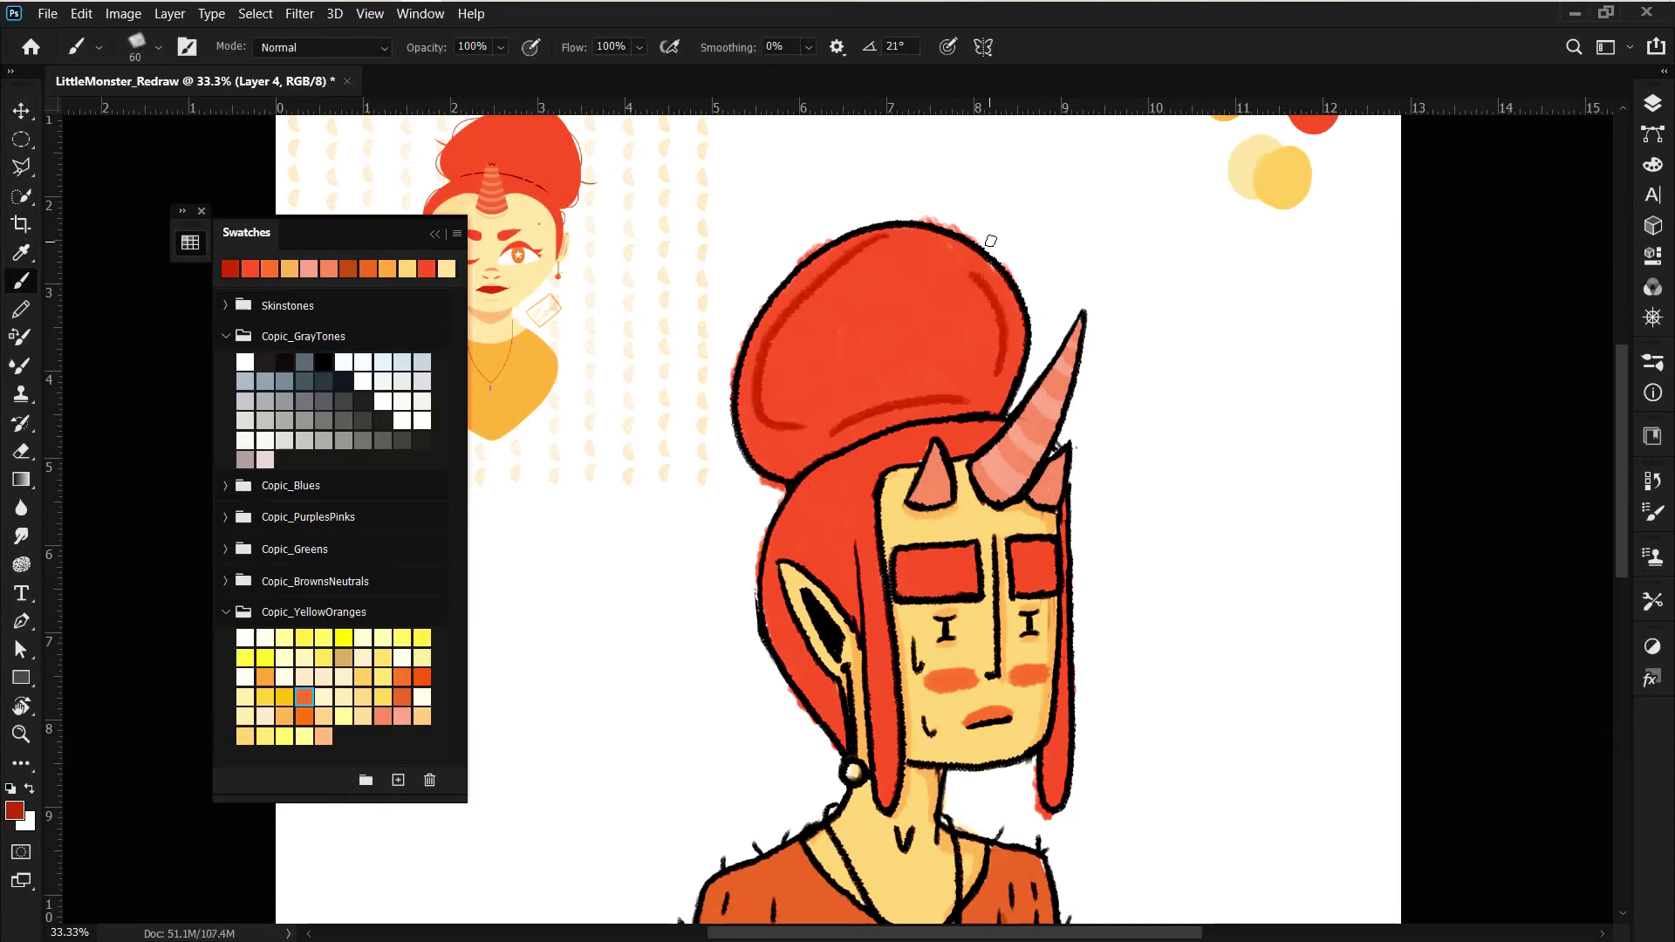
{"action": "left_click", "coordinate": [158, 47]}
{"action": "left_click", "coordinate": [812, 304]}
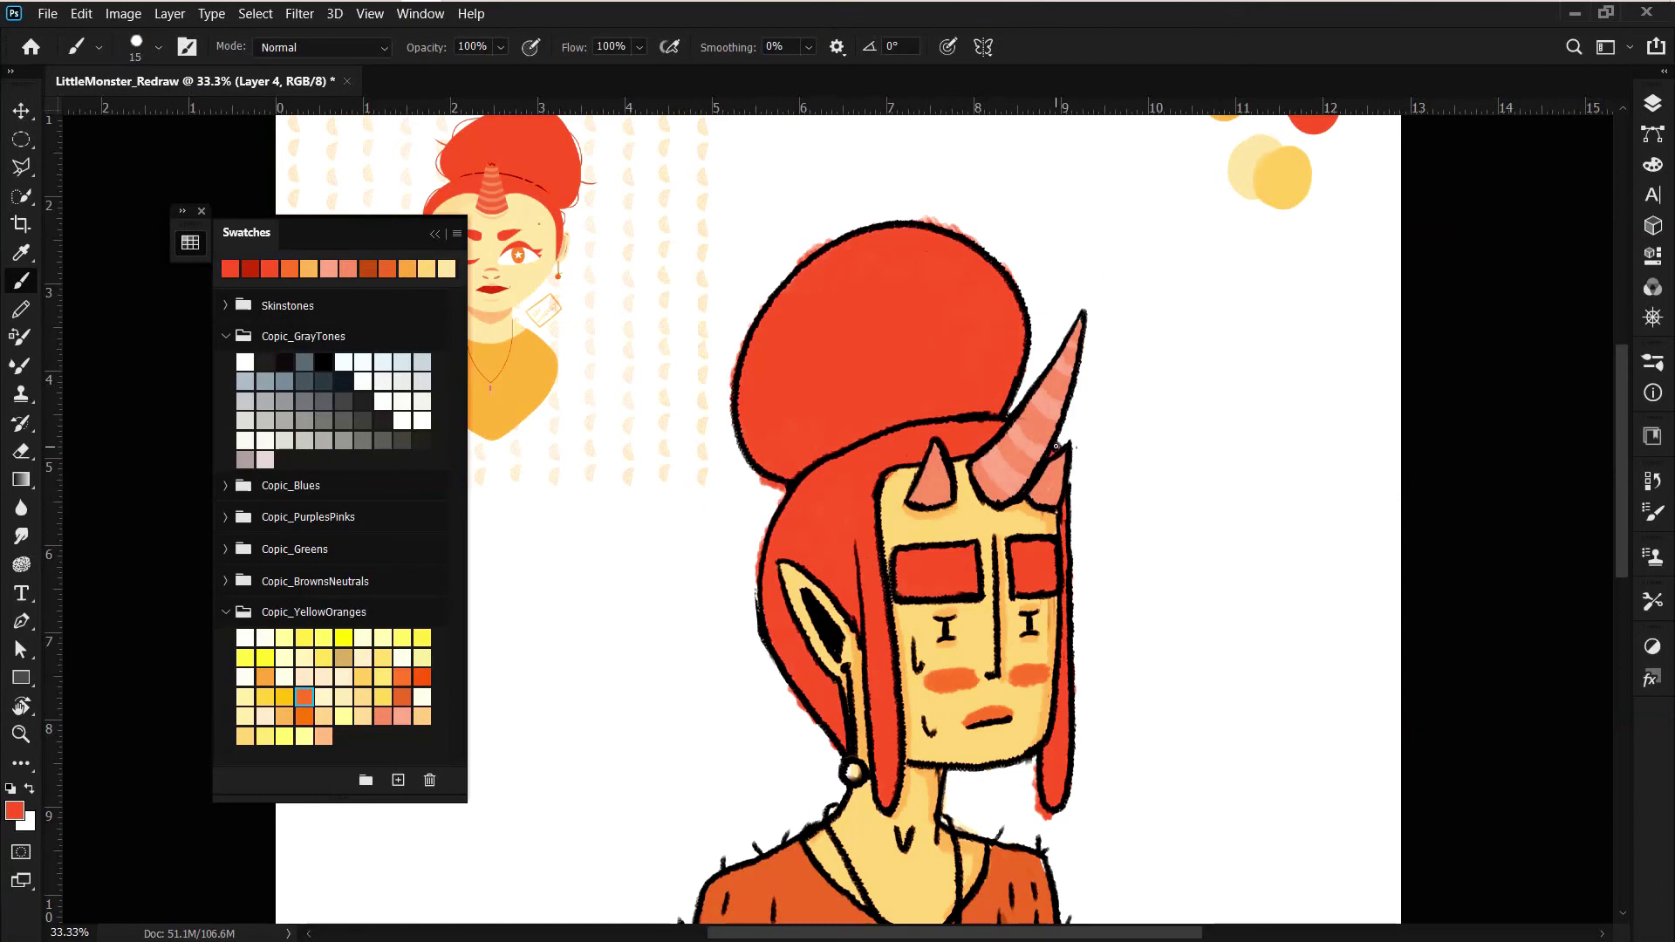
- Erase the stray red fringe around the bun, below the right hair lock and chin
{"action": "left_click", "coordinate": [896, 472], "text": "alt"}
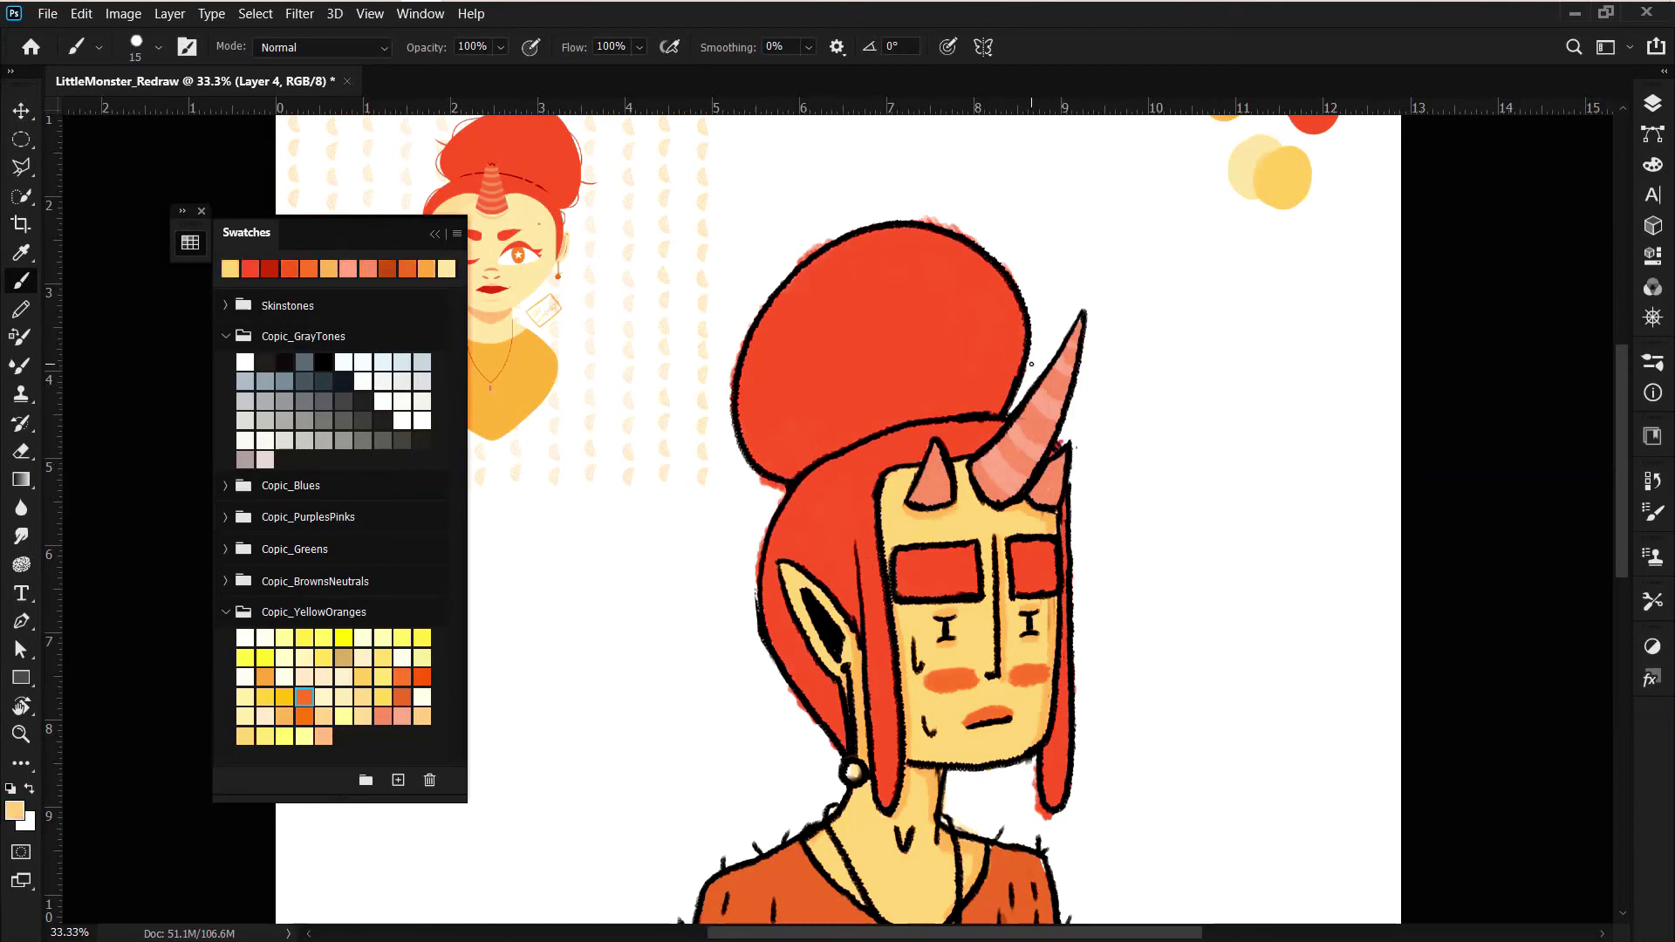
{"action": "key", "text": "e"}
{"action": "left_click_drag", "start_coordinate": [743, 410], "coordinate": [994, 235]}
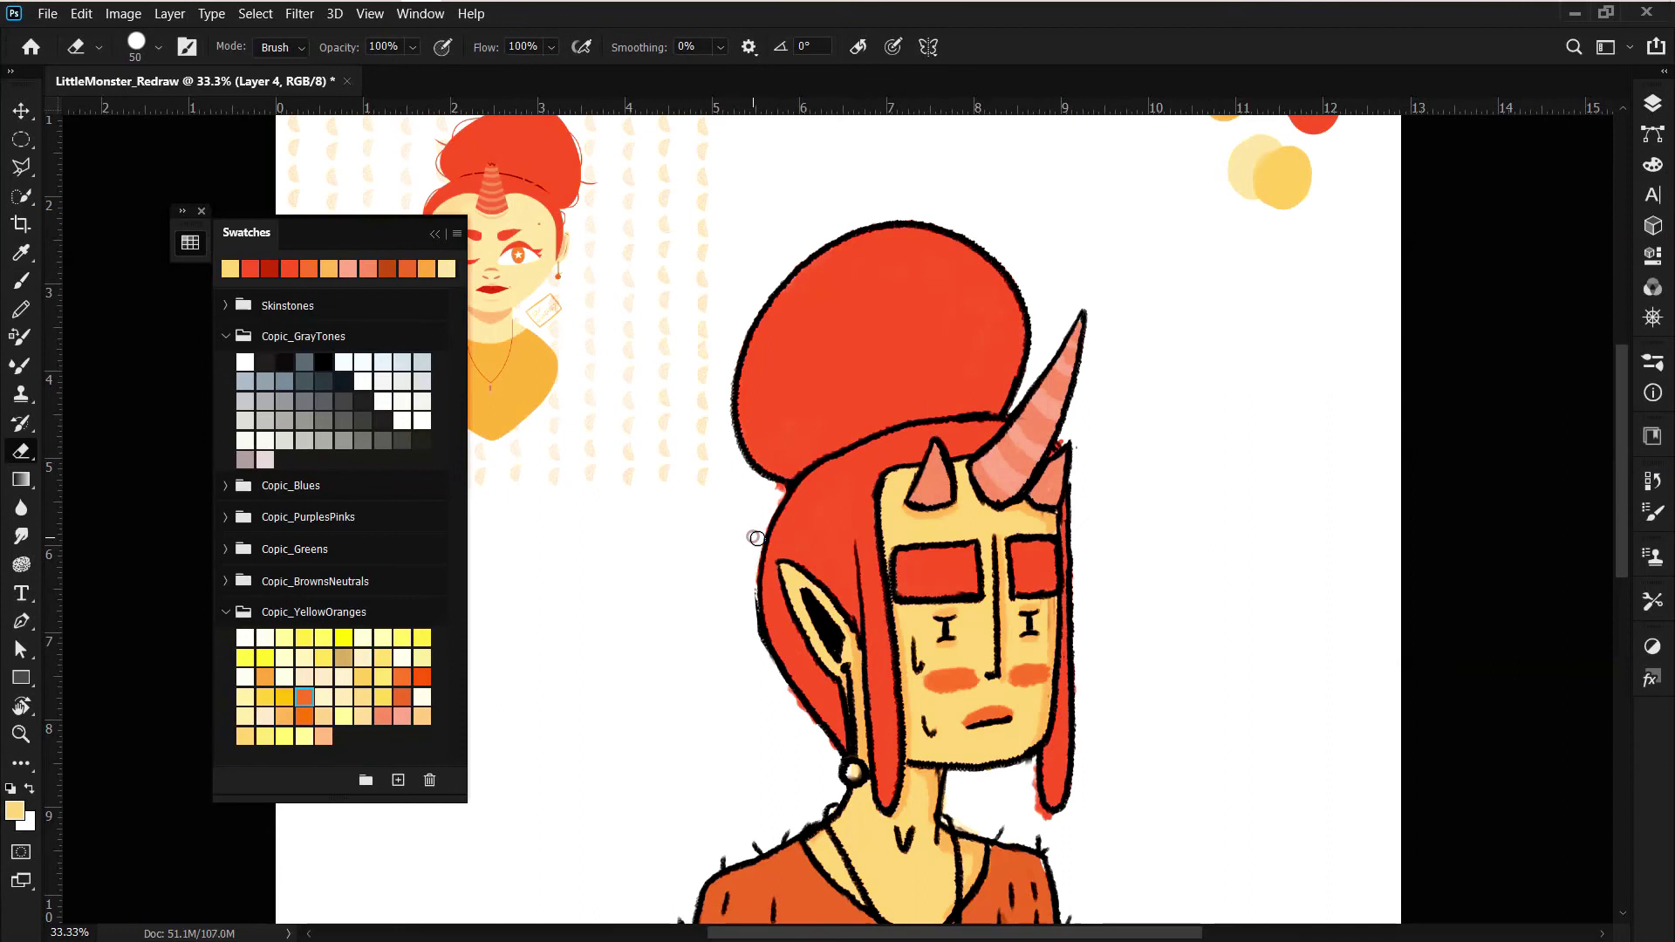
{"action": "left_click_drag", "start_coordinate": [1082, 776], "coordinate": [1038, 803]}
{"action": "left_click", "coordinate": [964, 757]}
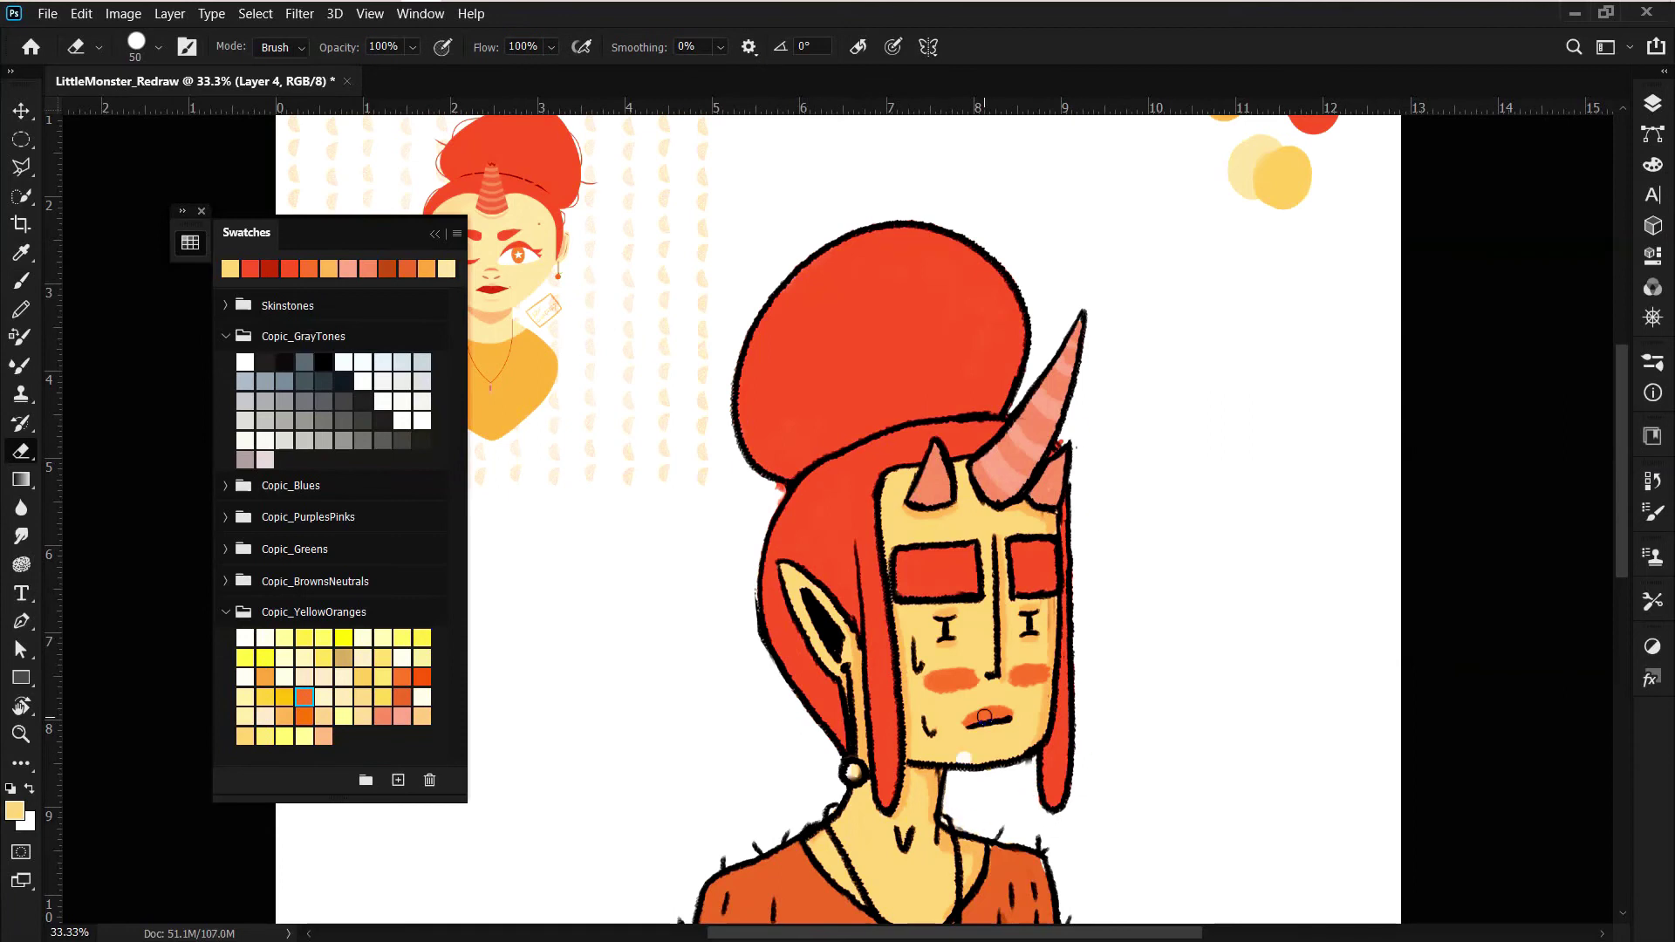
{"action": "scroll", "coordinate": [965, 491], "scroll_direction": "down", "scroll_amount": 3}
- Make Layer 3 active and erase the line work around the crossed arm
{"action": "key", "text": "b"}
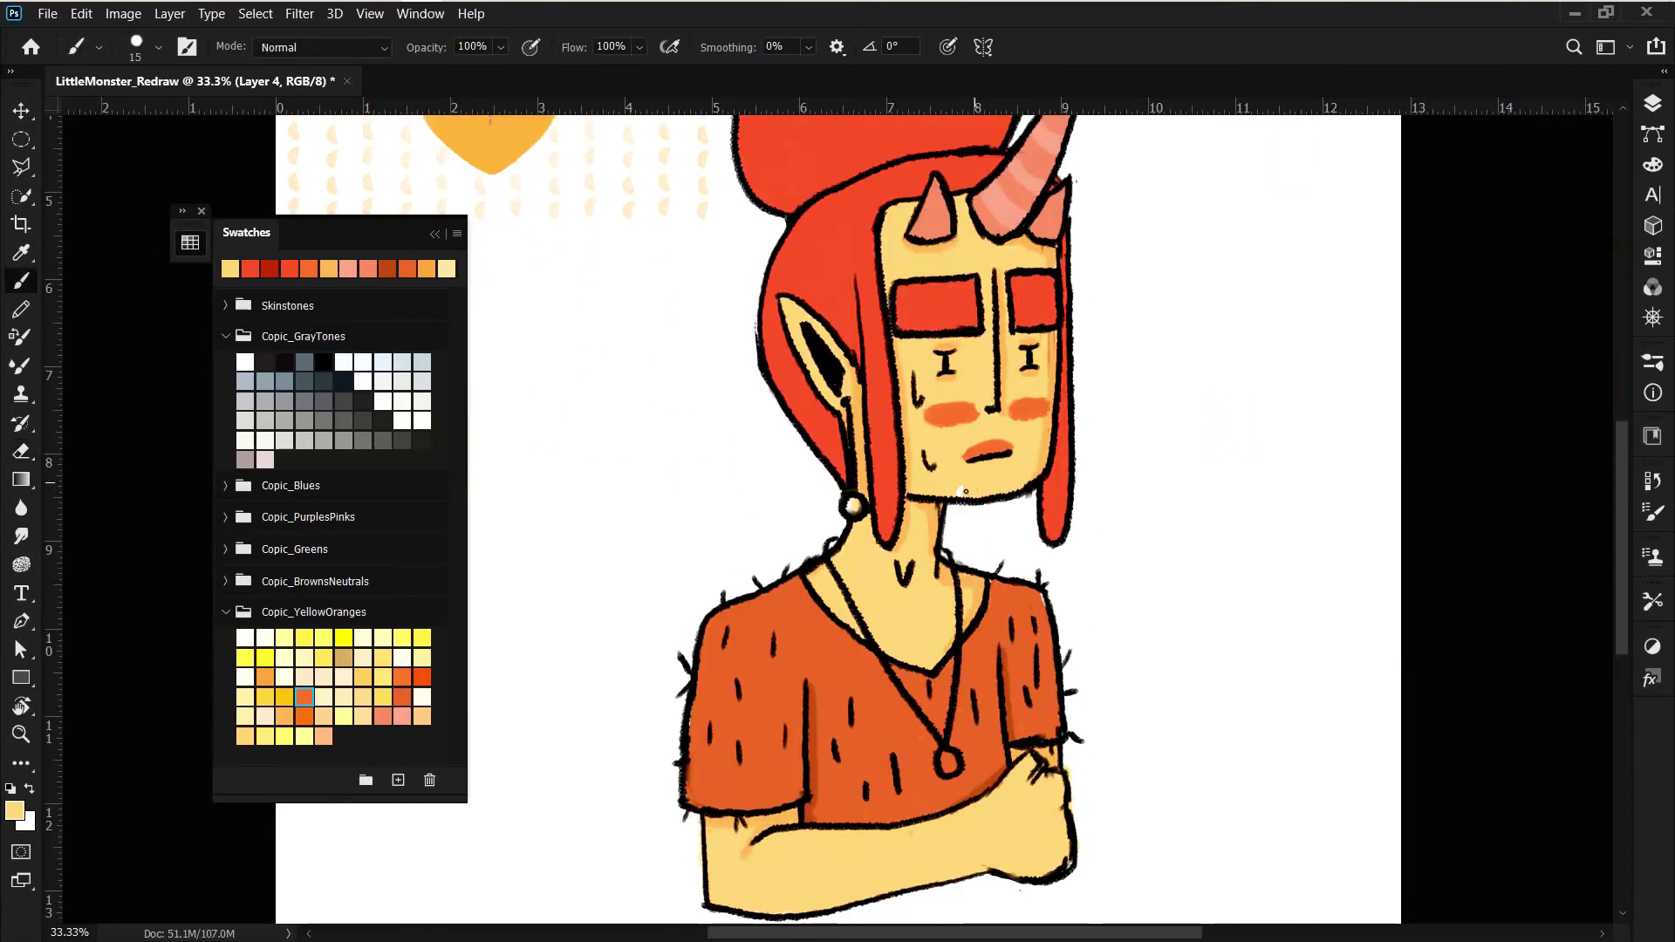
{"action": "left_click", "coordinate": [404, 267]}
{"action": "scroll", "coordinate": [1020, 611], "scroll_direction": "down", "scroll_amount": 1}
{"action": "key", "text": "F7"}
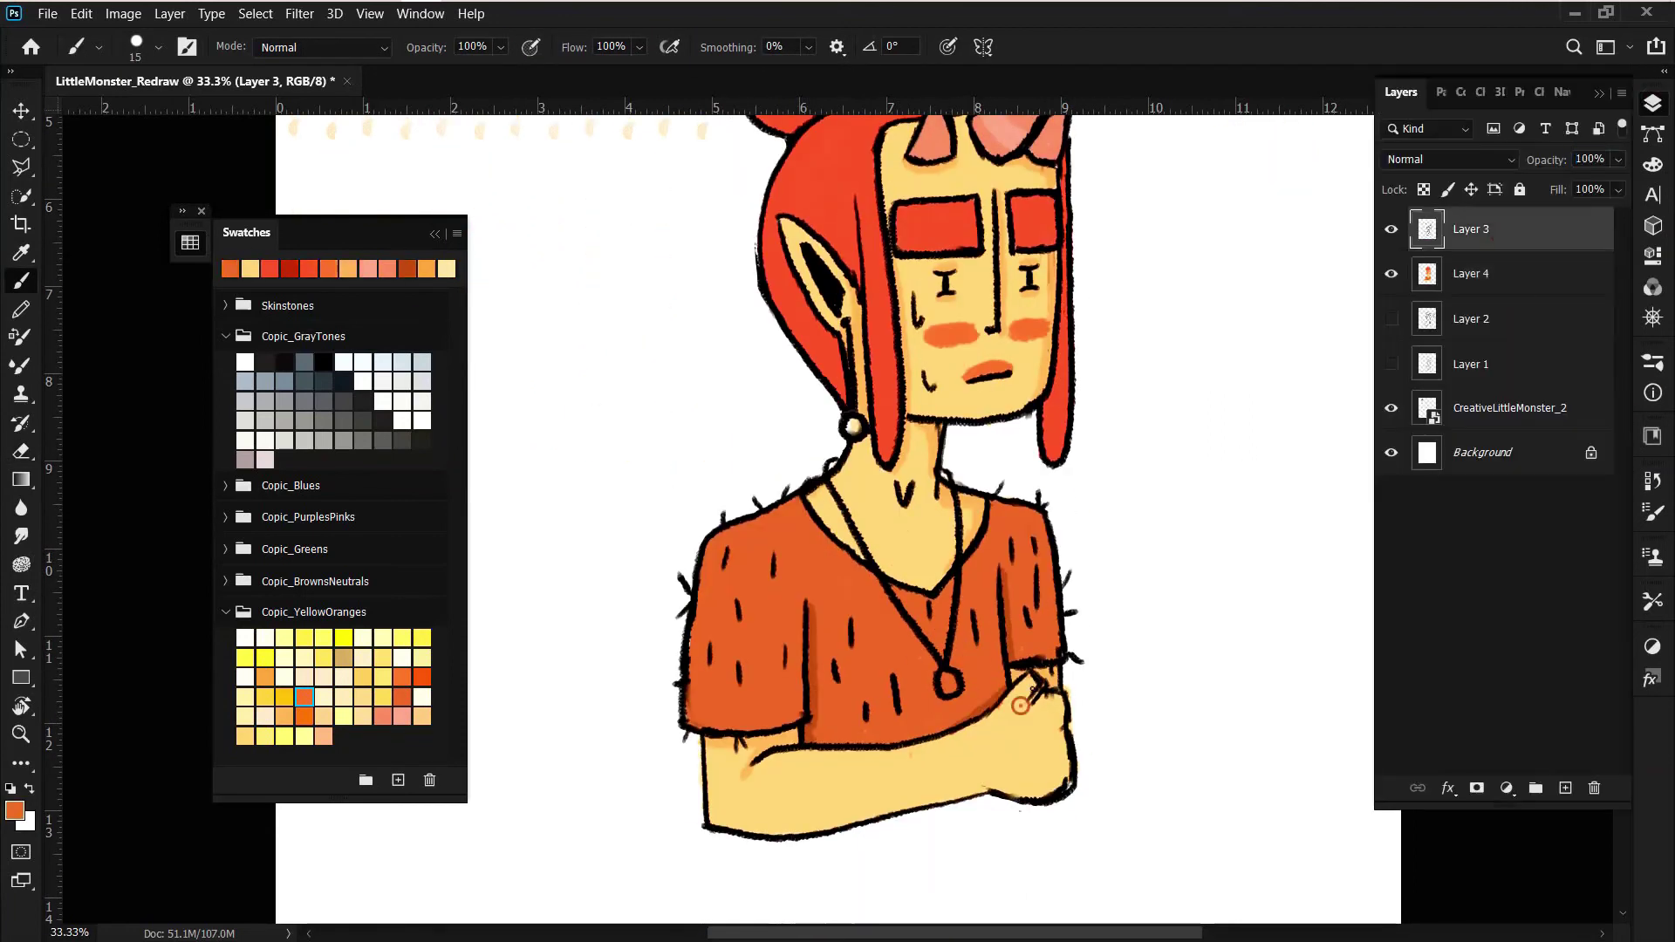
{"action": "key", "text": "alt+bracketright"}
{"action": "key", "text": "e"}
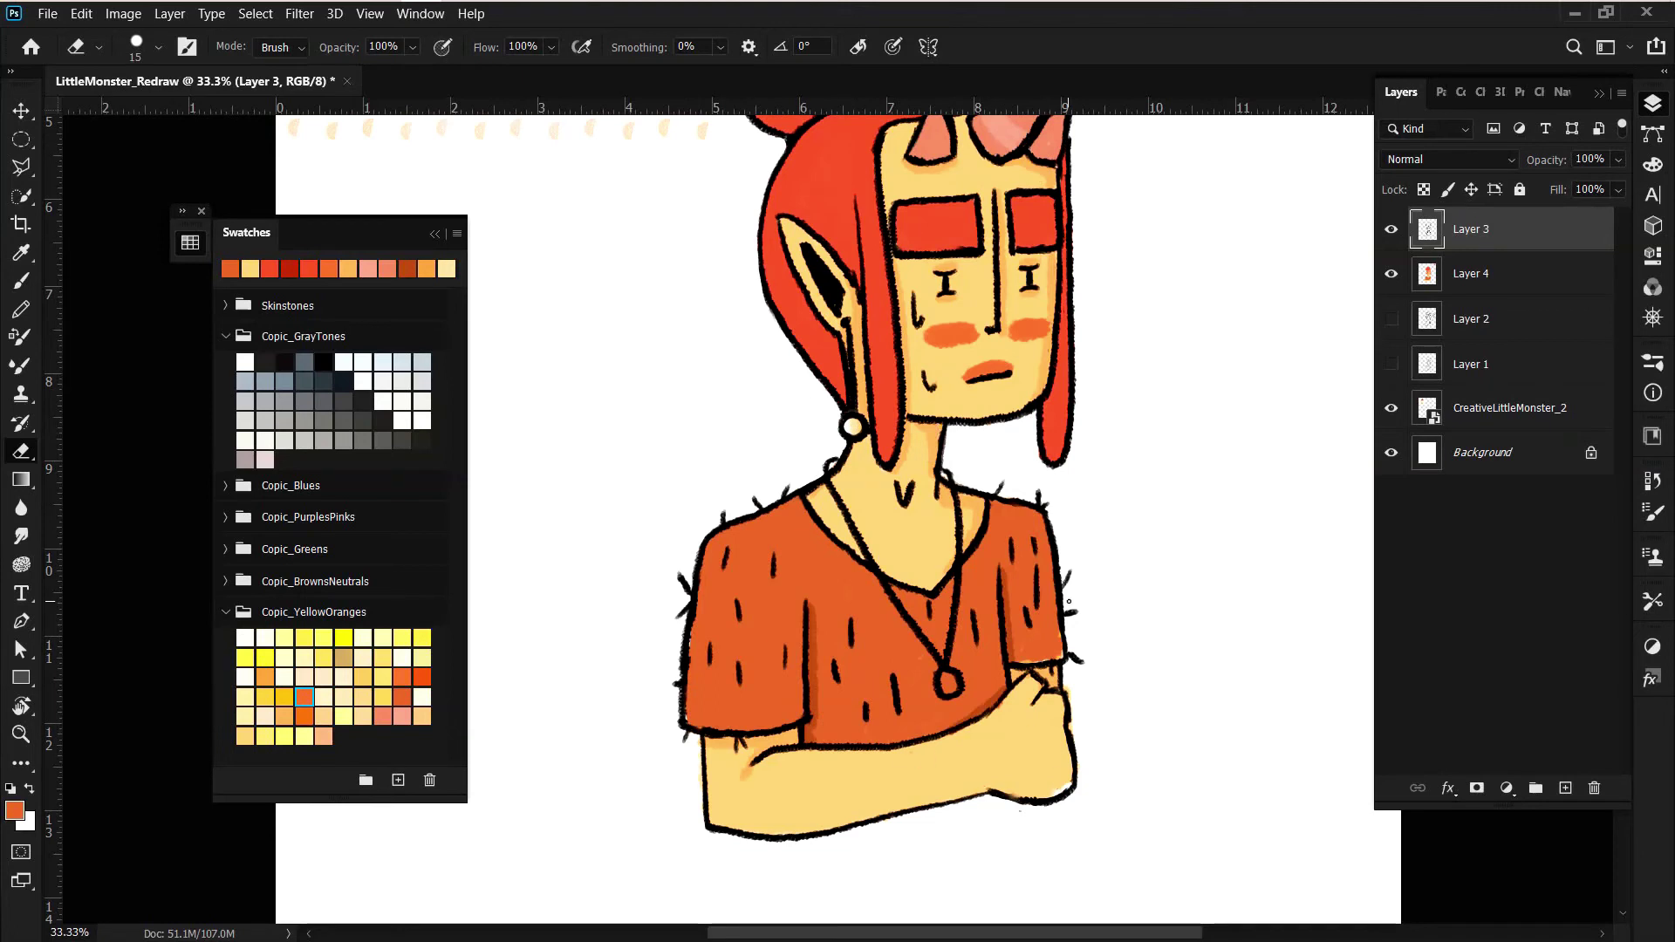
- Set black as the brush colour and choose a larger angled brush preset
{"action": "scroll", "coordinate": [1069, 601], "scroll_direction": "up", "scroll_amount": 3}
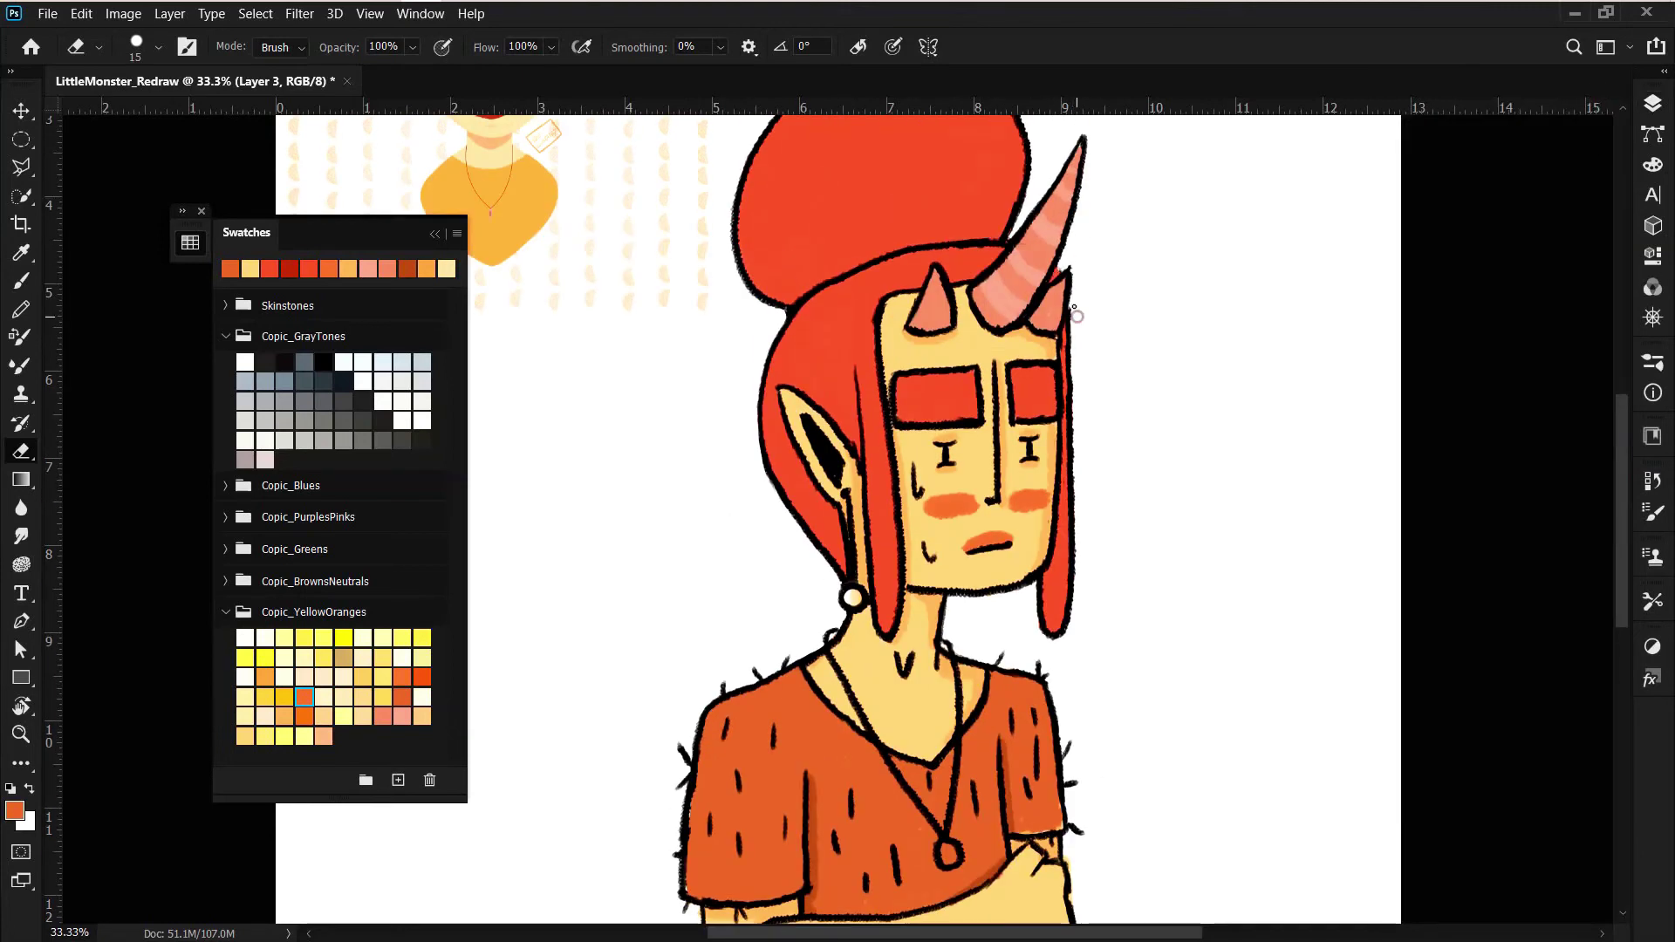
{"action": "key", "text": "d"}
{"action": "key", "text": "b"}
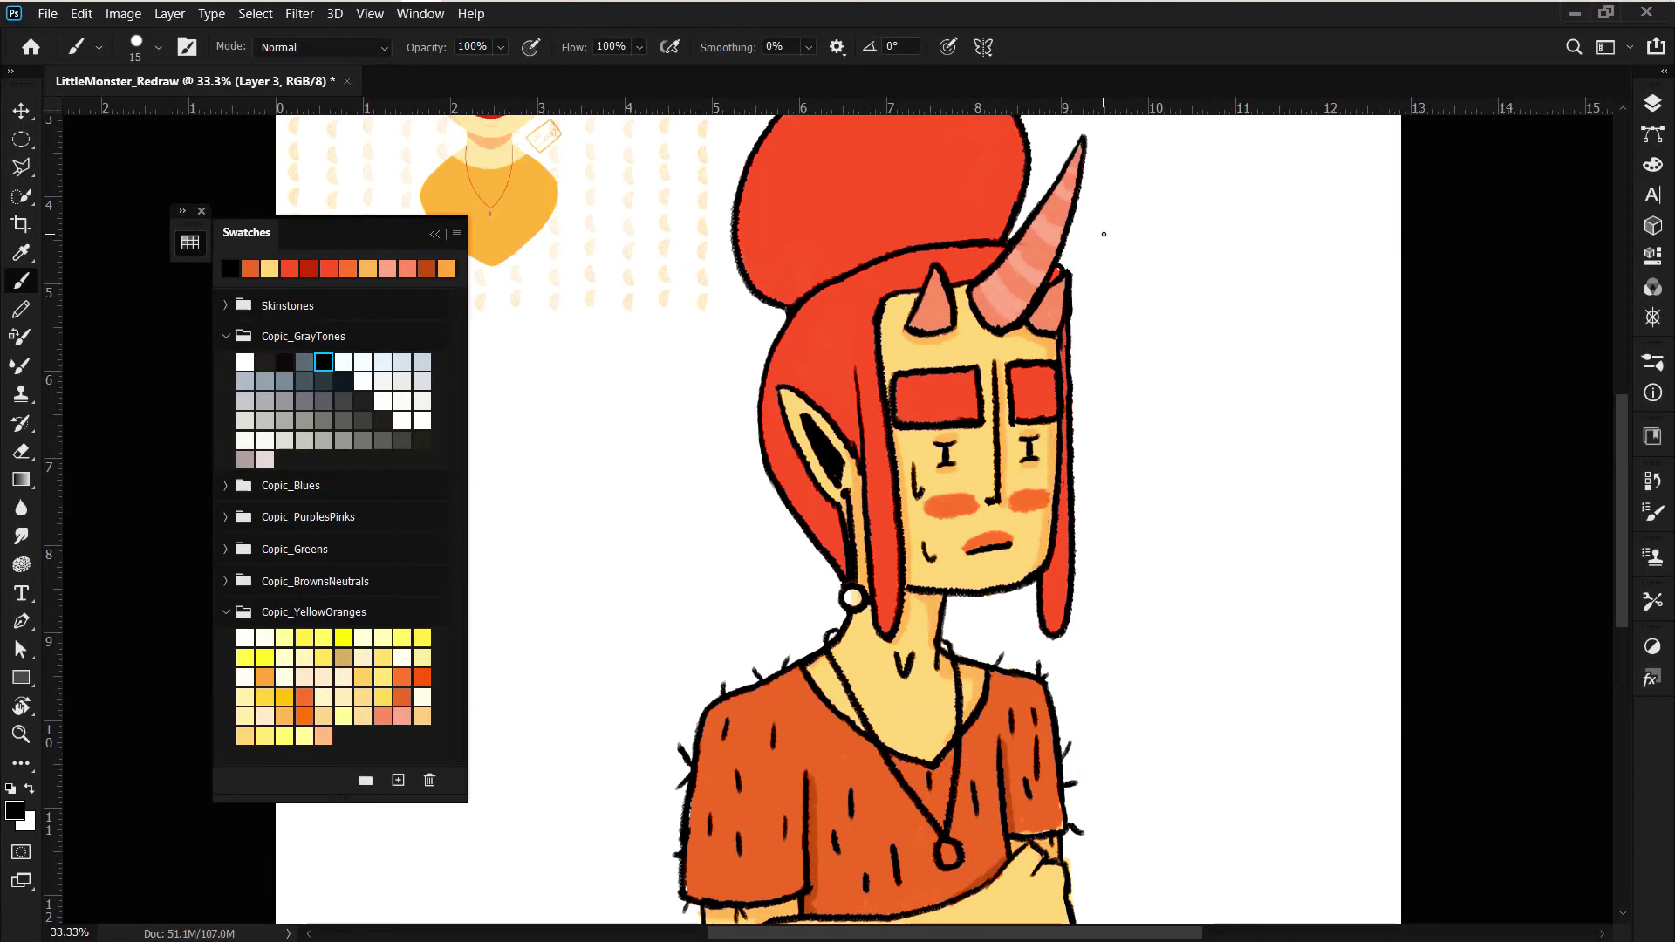
{"action": "left_click", "coordinate": [158, 47]}
{"action": "double_click", "coordinate": [105, 489]}
{"action": "key", "text": "ctrl+z"}
- Erase part of the tall horn's darker stripes on Layer 3, then undo it
{"action": "key", "text": "e"}
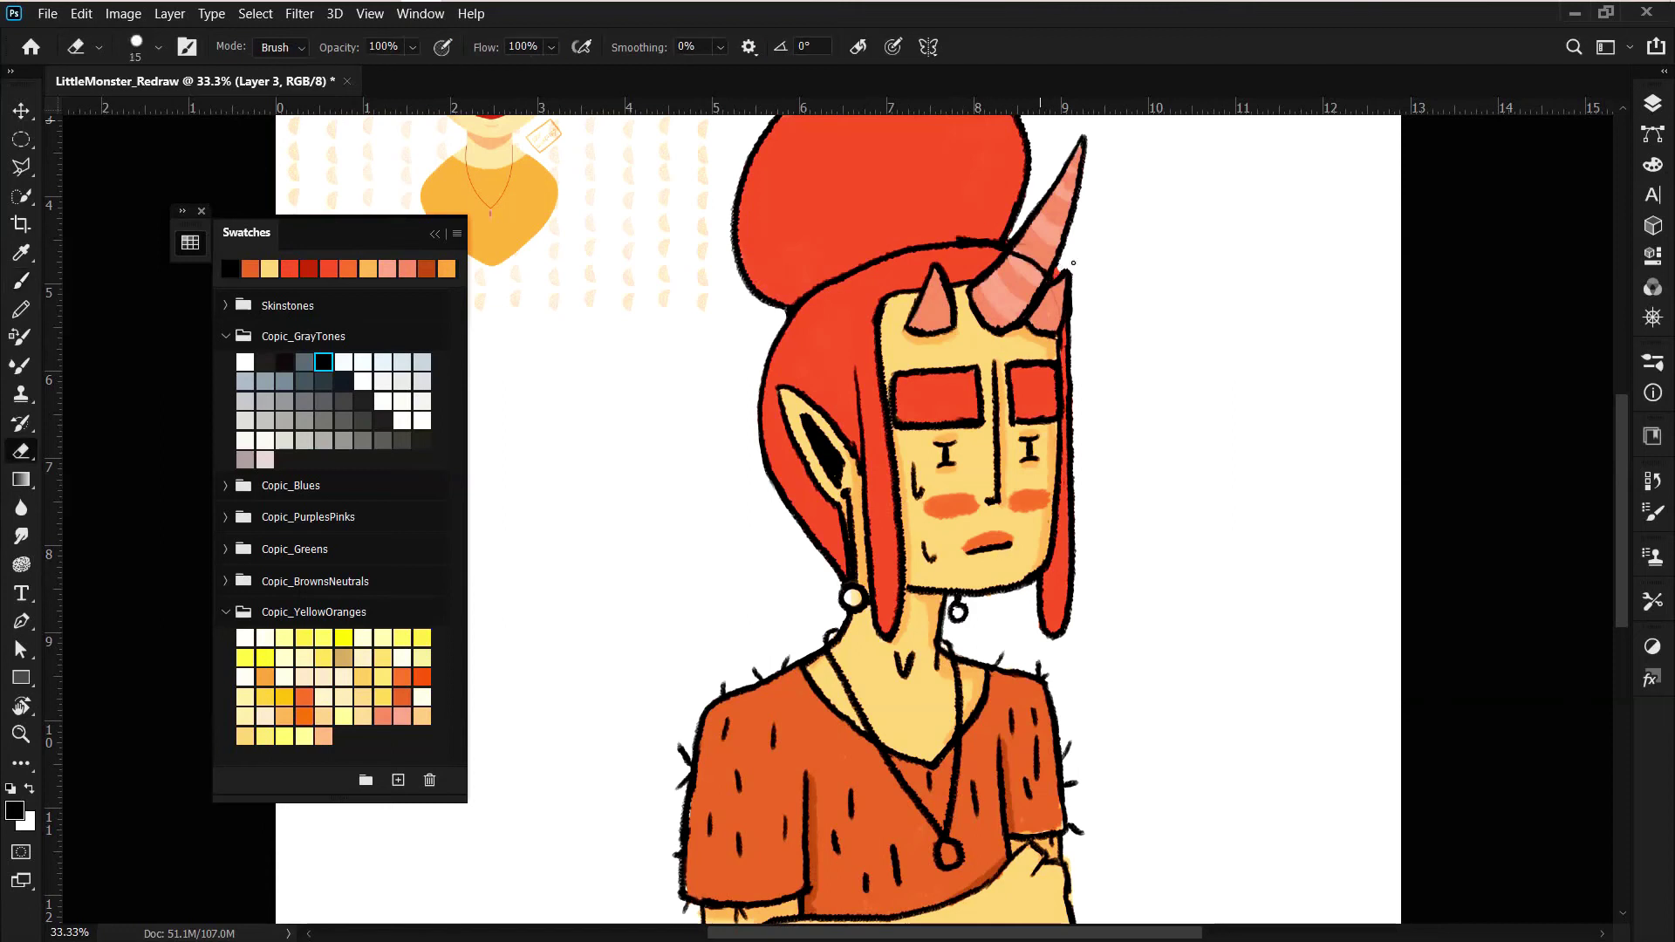
{"action": "left_click_drag", "start_coordinate": [1009, 262], "coordinate": [1025, 305]}
{"action": "key", "text": "b"}
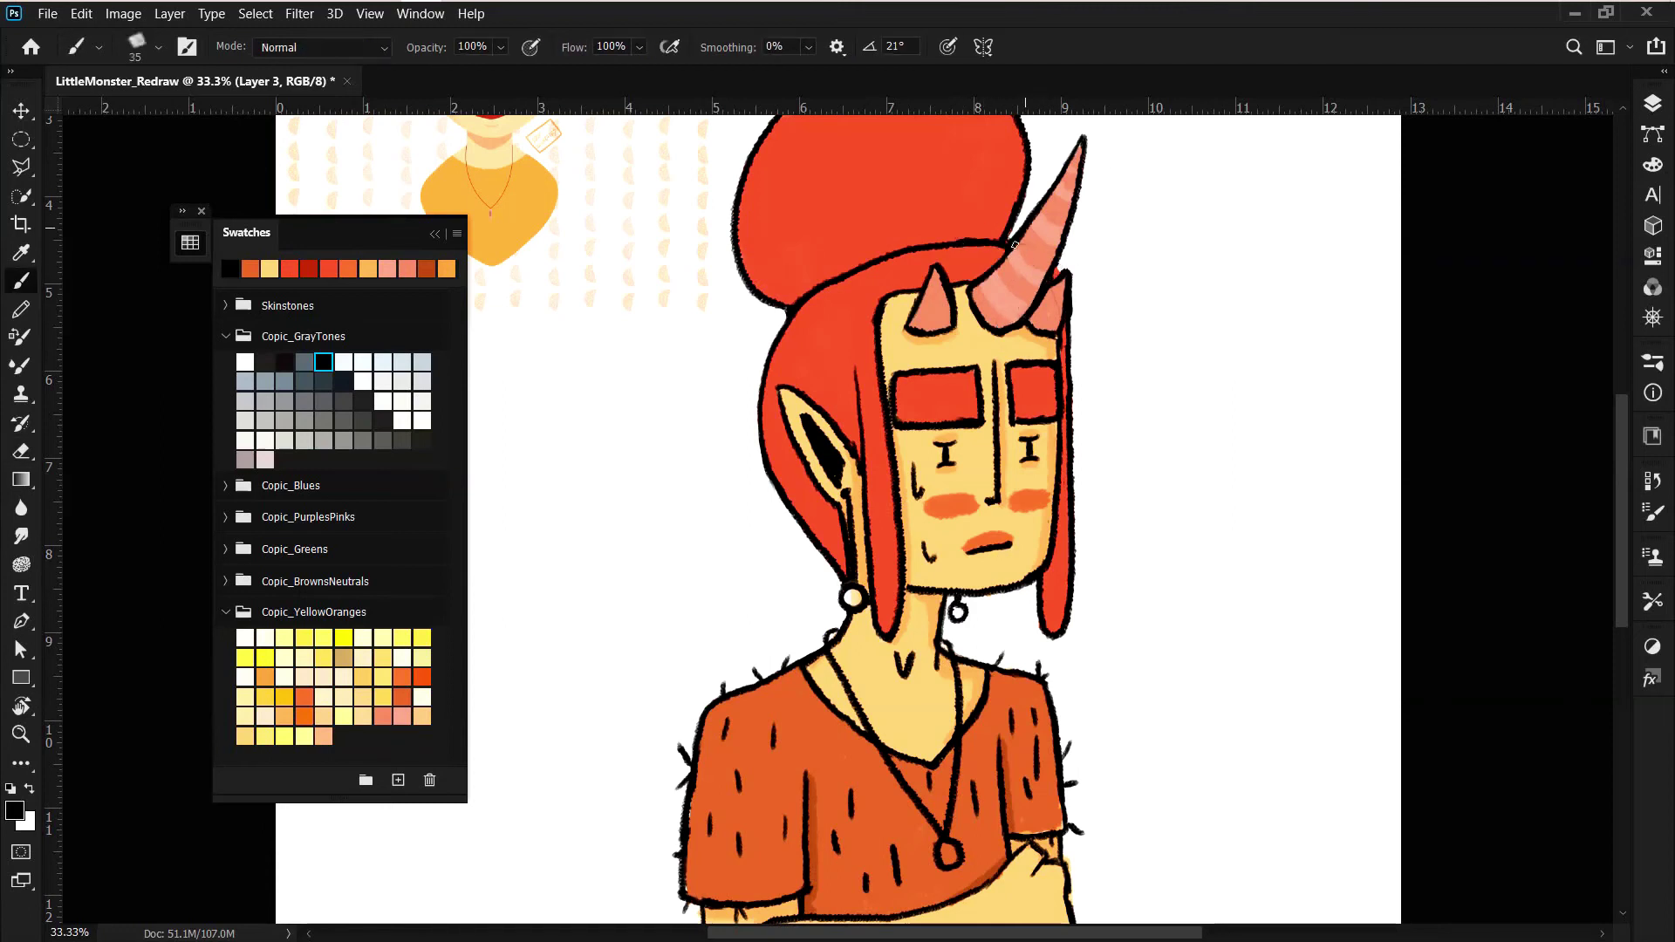
{"action": "key", "text": "e"}
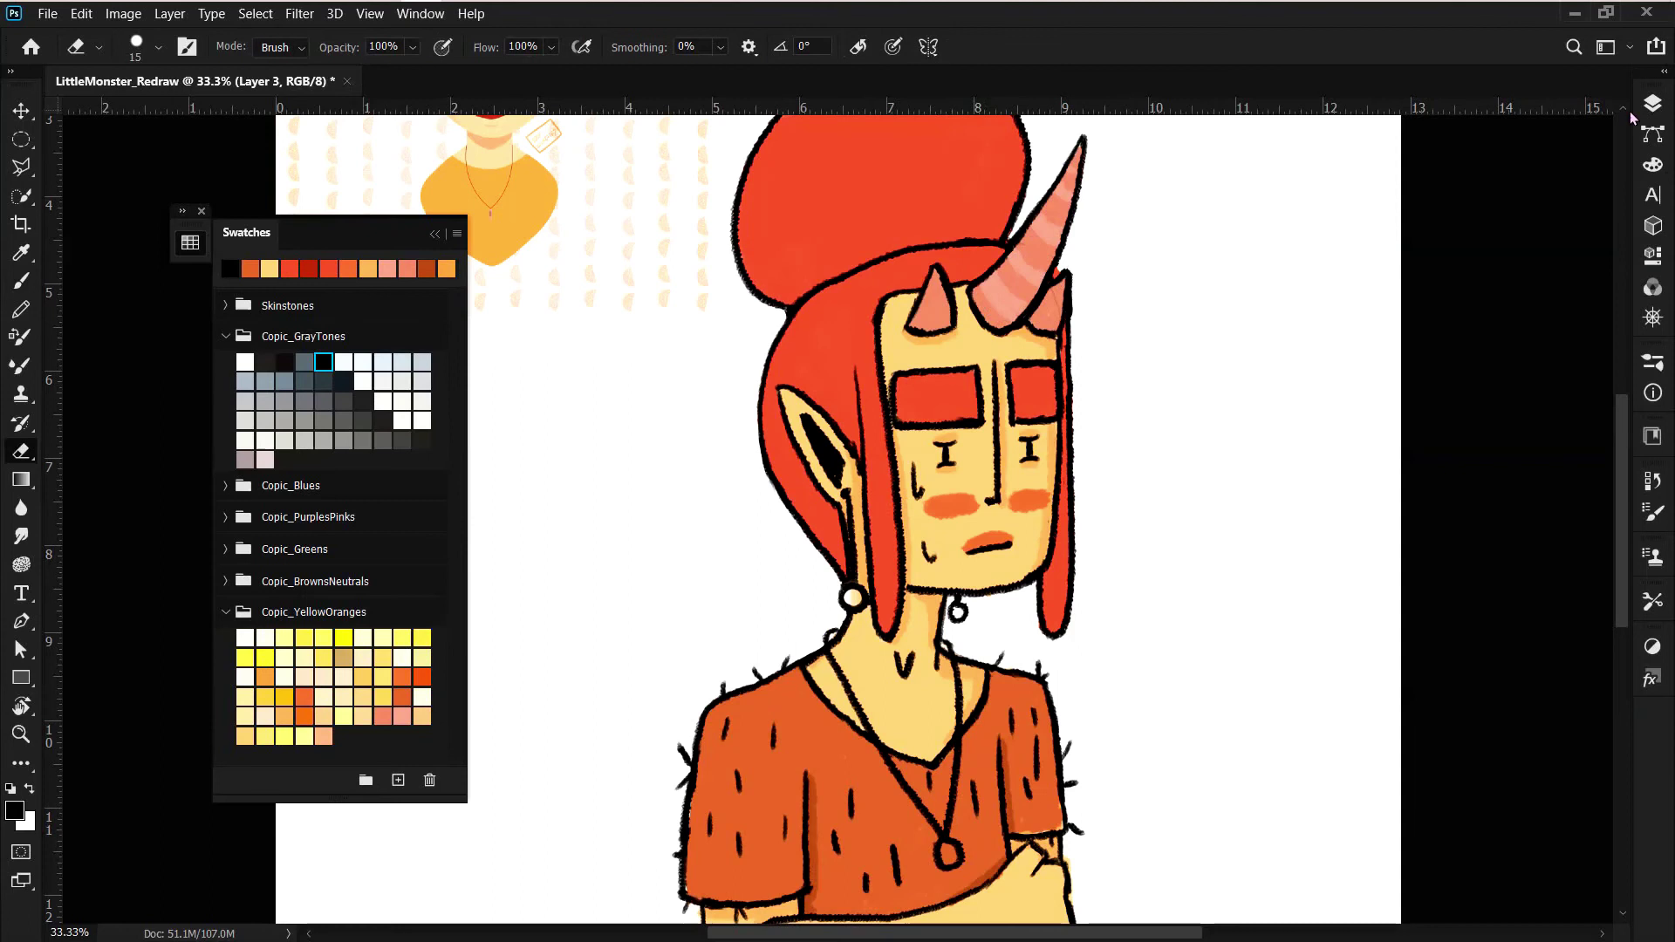
{"action": "key", "text": "F7"}
{"action": "key", "text": "alt+bracketleft"}
{"action": "left_click", "coordinate": [1483, 254]}
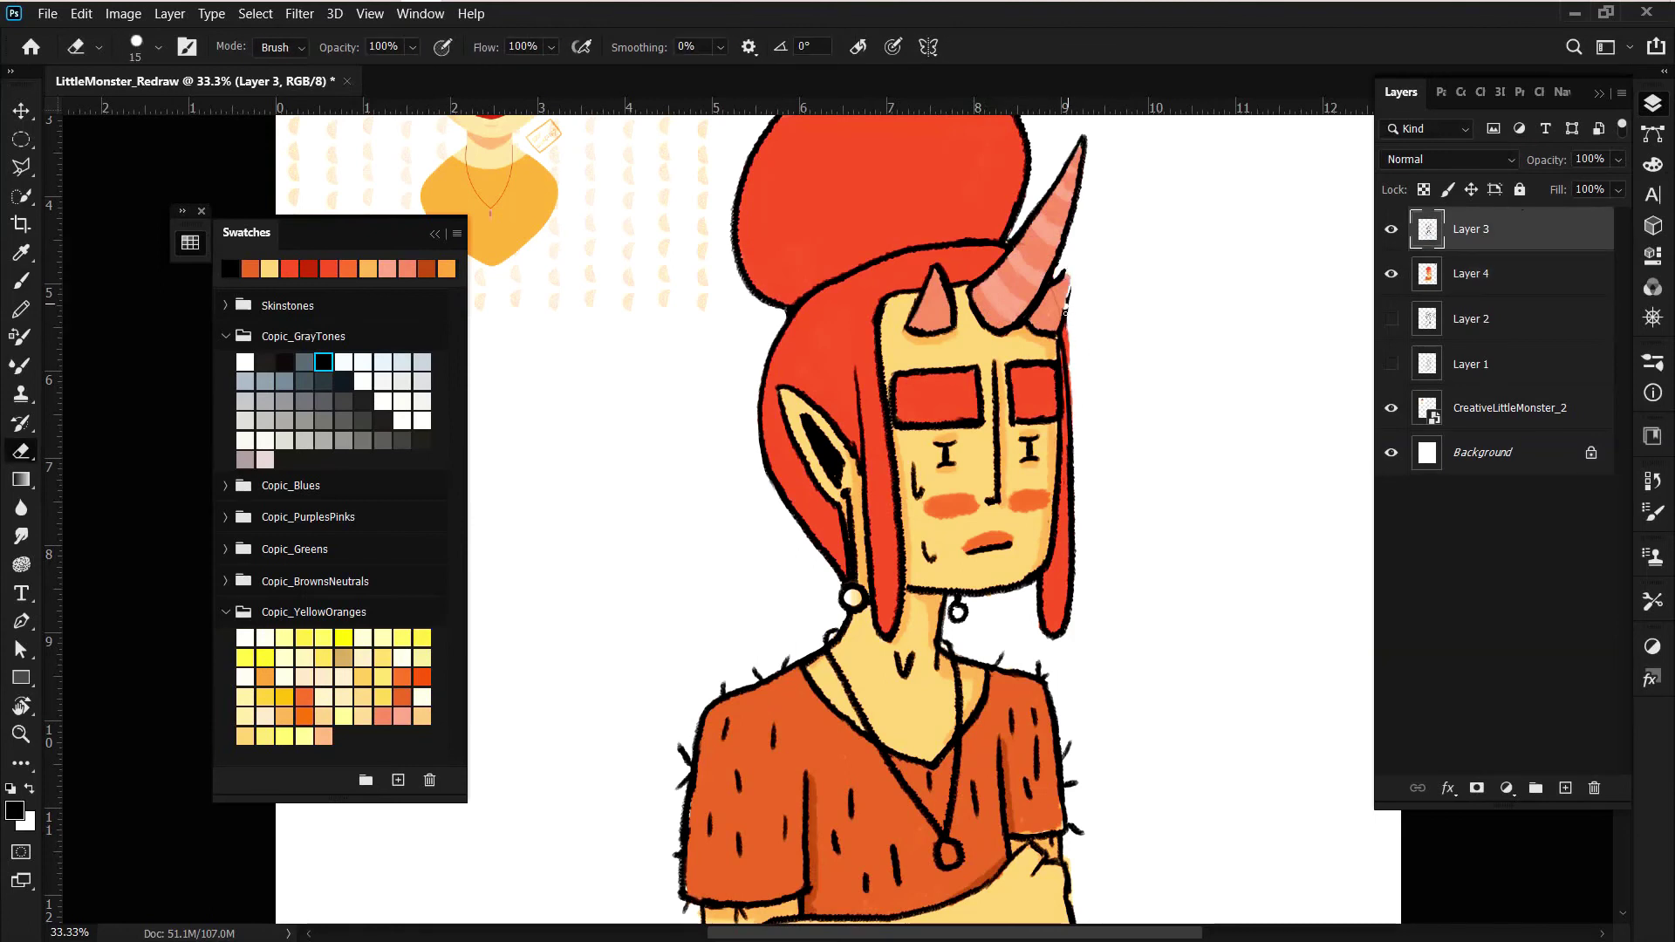
{"action": "key", "text": "b"}
{"action": "key", "text": "ctrl+z"}
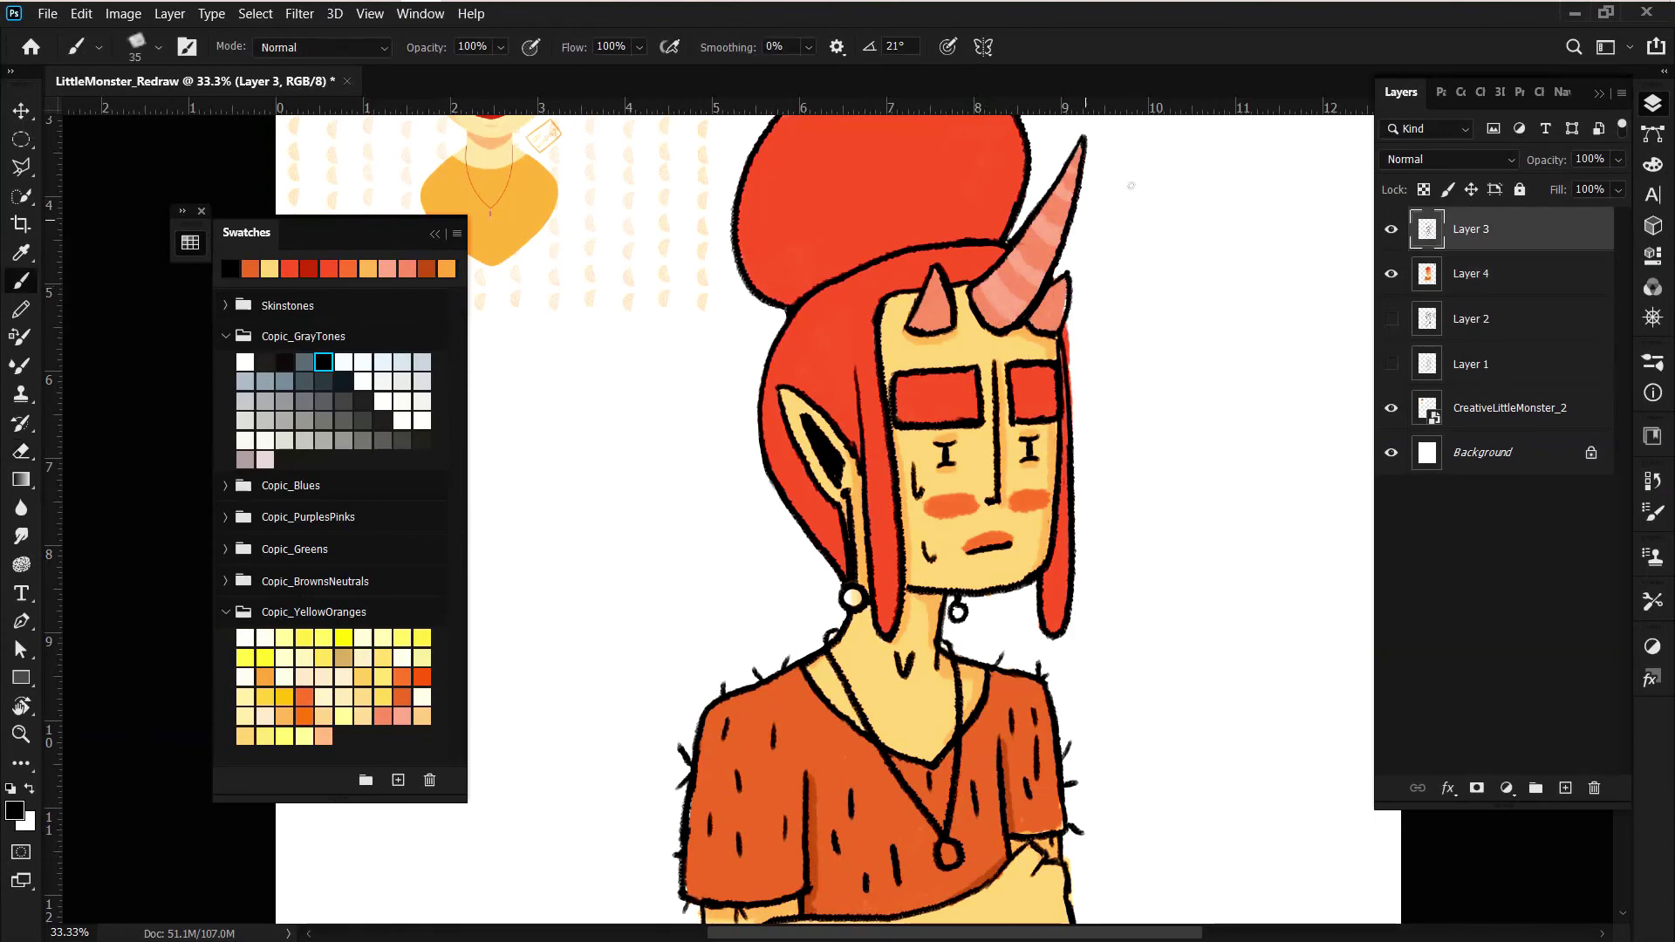
- Lasso and move the small left horn, then deselect and activate Layer 4
{"action": "key", "text": "l"}
{"action": "left_click_drag", "start_coordinate": [936, 261], "coordinate": [912, 333]}
{"action": "key", "text": "v"}
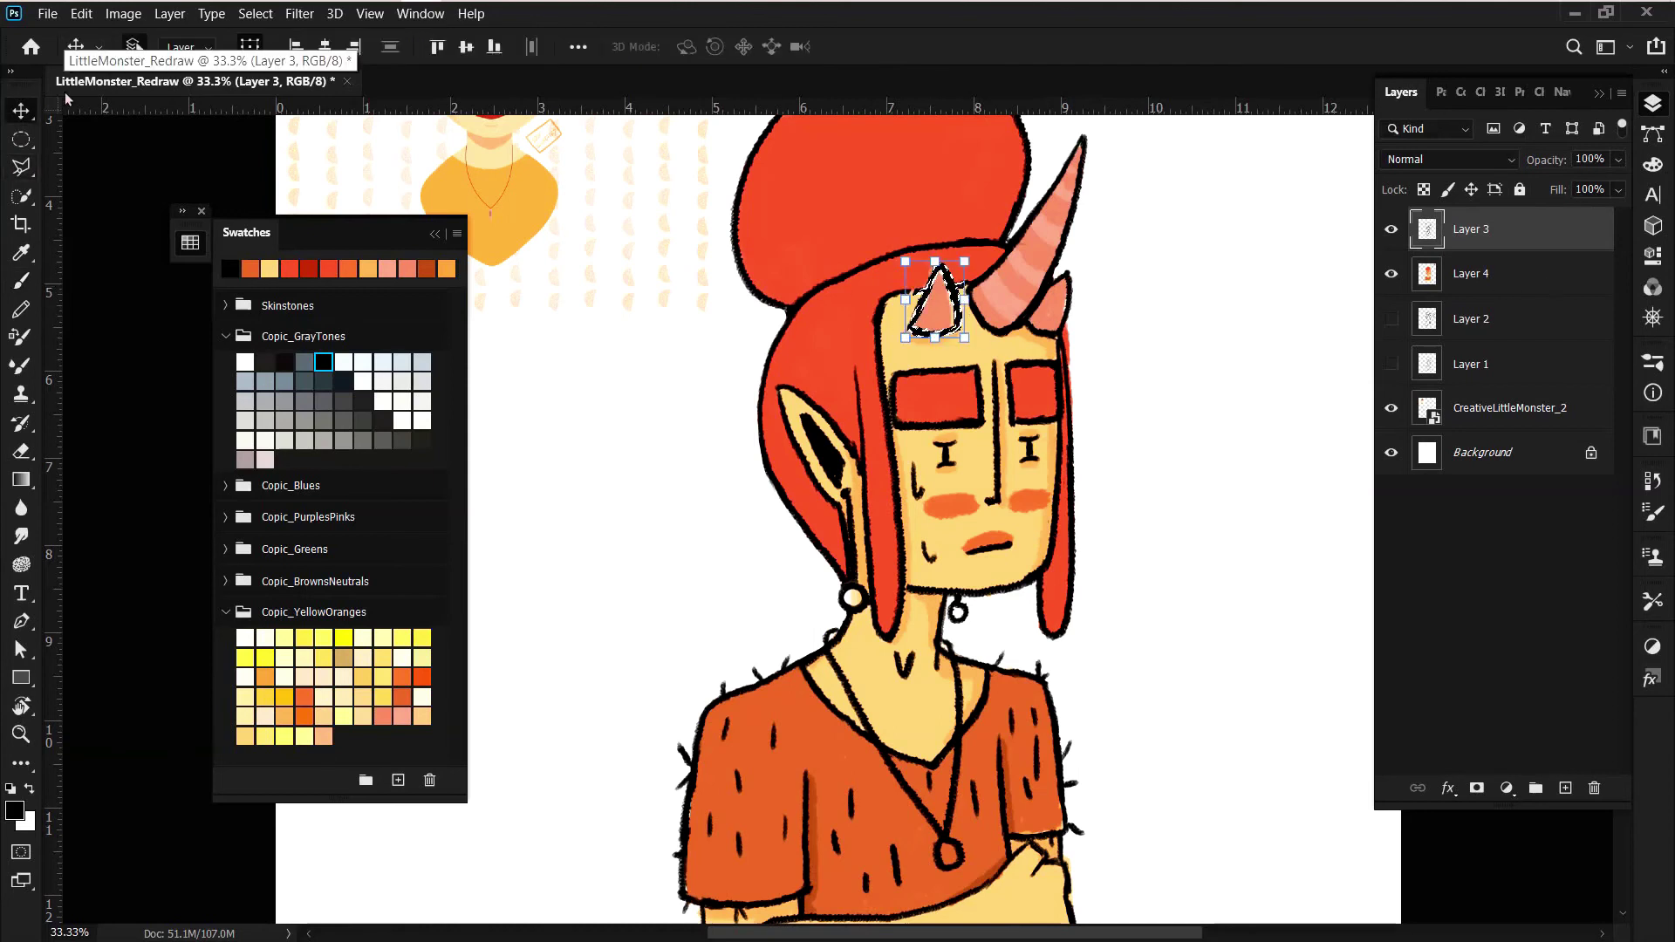
{"action": "key", "text": "ctrl+d"}
{"action": "key", "text": "b"}
{"action": "key", "text": "alt+bracketleft"}
- Pick peach skin and dark orange shirt colours for touch-ups around the arm
{"action": "left_click", "coordinate": [951, 319], "text": "alt"}
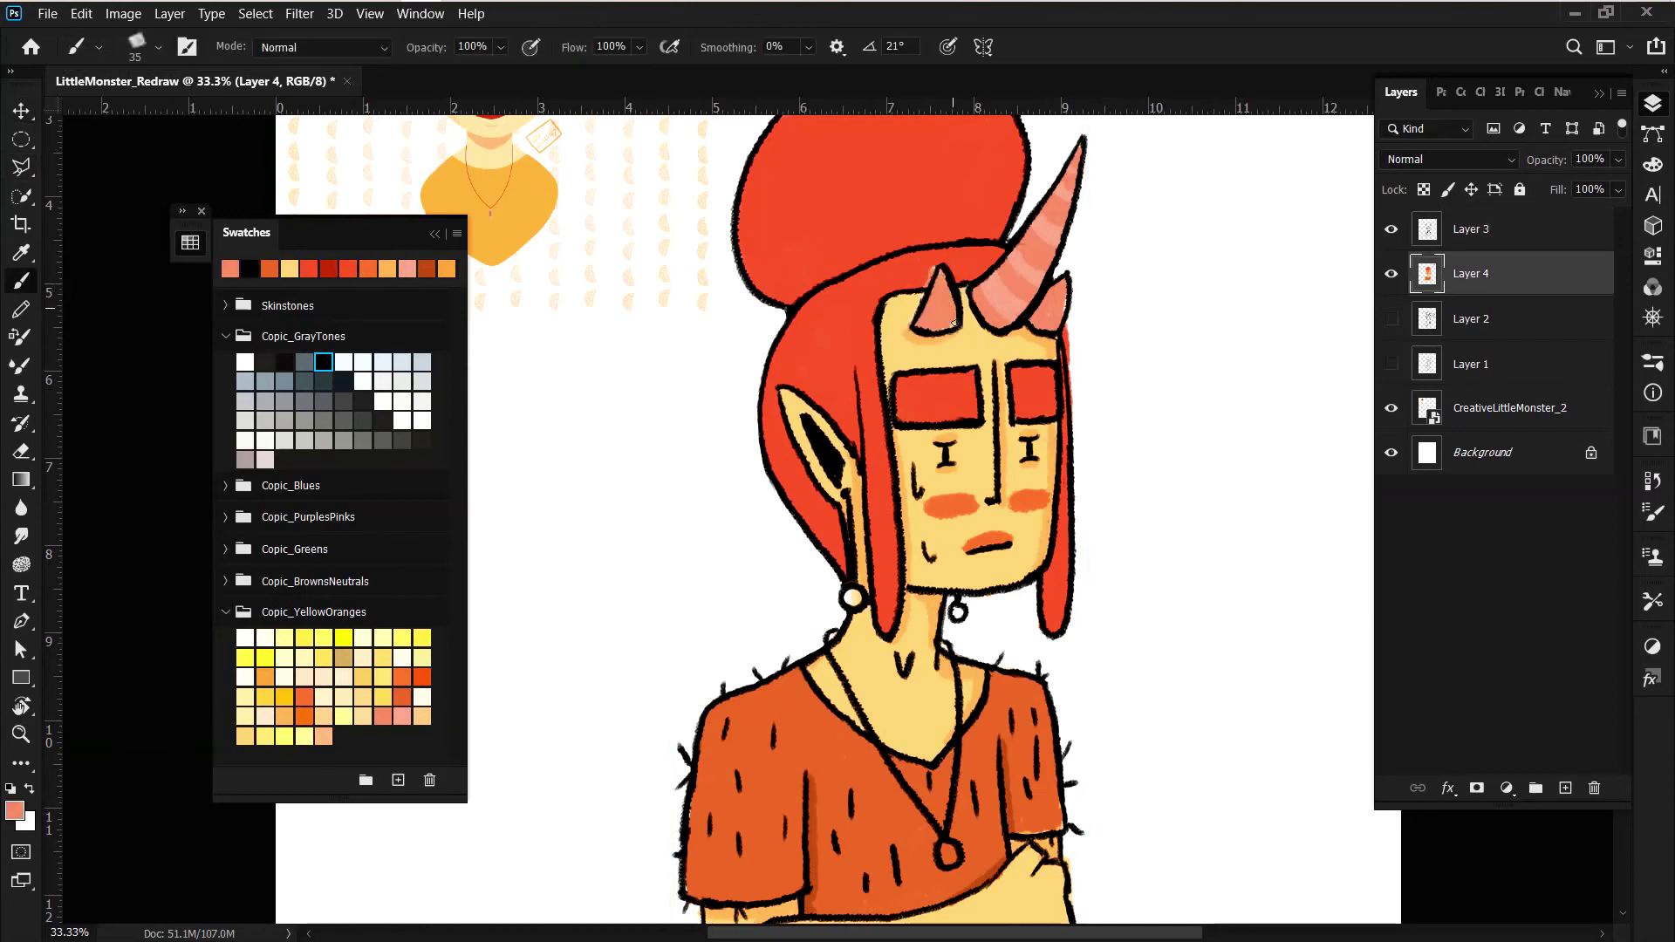
{"action": "left_click", "coordinate": [289, 268]}
{"action": "left_click", "coordinate": [348, 268]}
{"action": "left_click", "coordinate": [269, 267]}
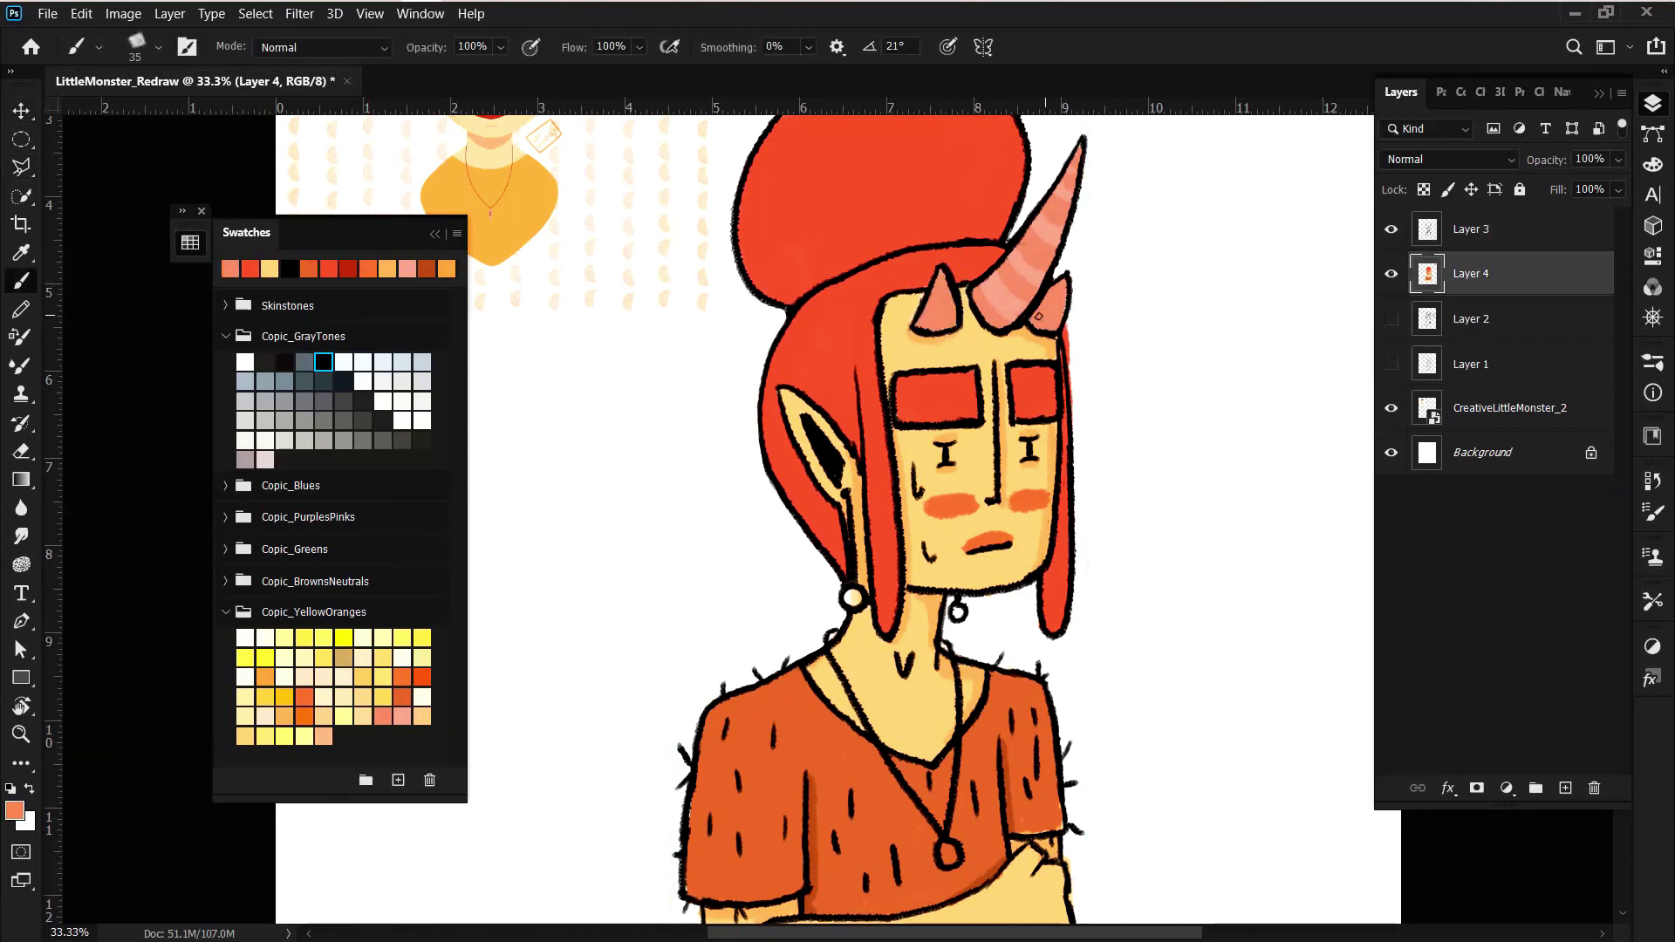
{"action": "left_click", "coordinate": [323, 736]}
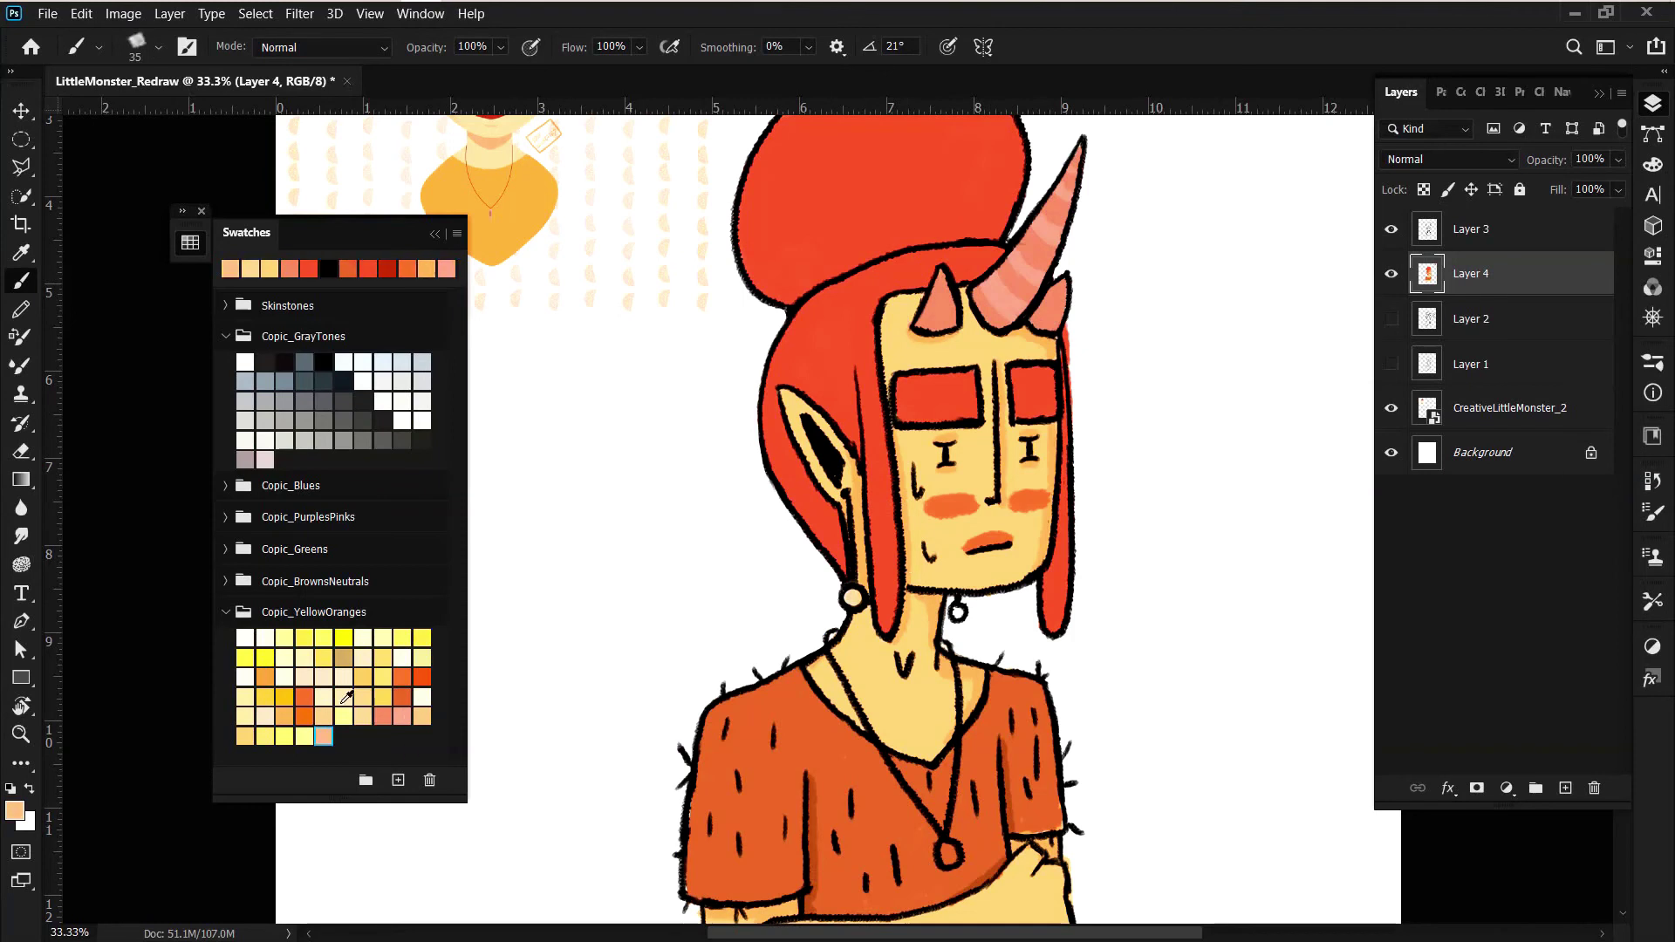
{"action": "left_click_drag", "start_coordinate": [1618, 421], "coordinate": [1618, 471]}
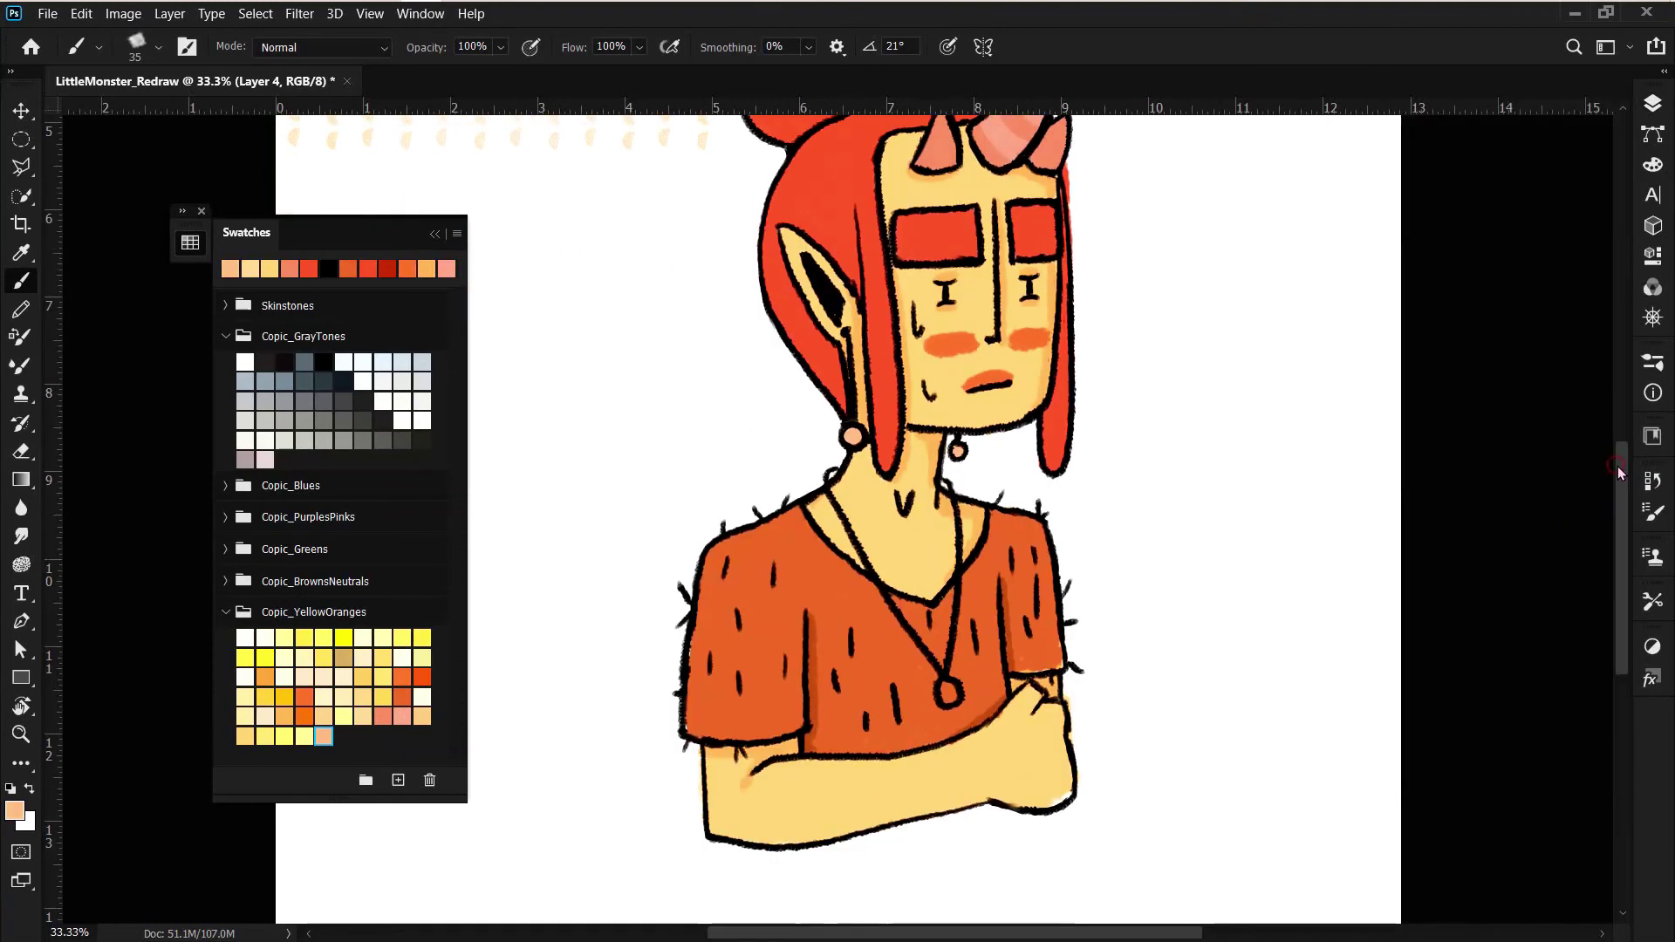
{"action": "key", "text": "e"}
{"action": "key", "text": "b"}
{"action": "left_click", "coordinate": [1055, 670], "text": "alt"}
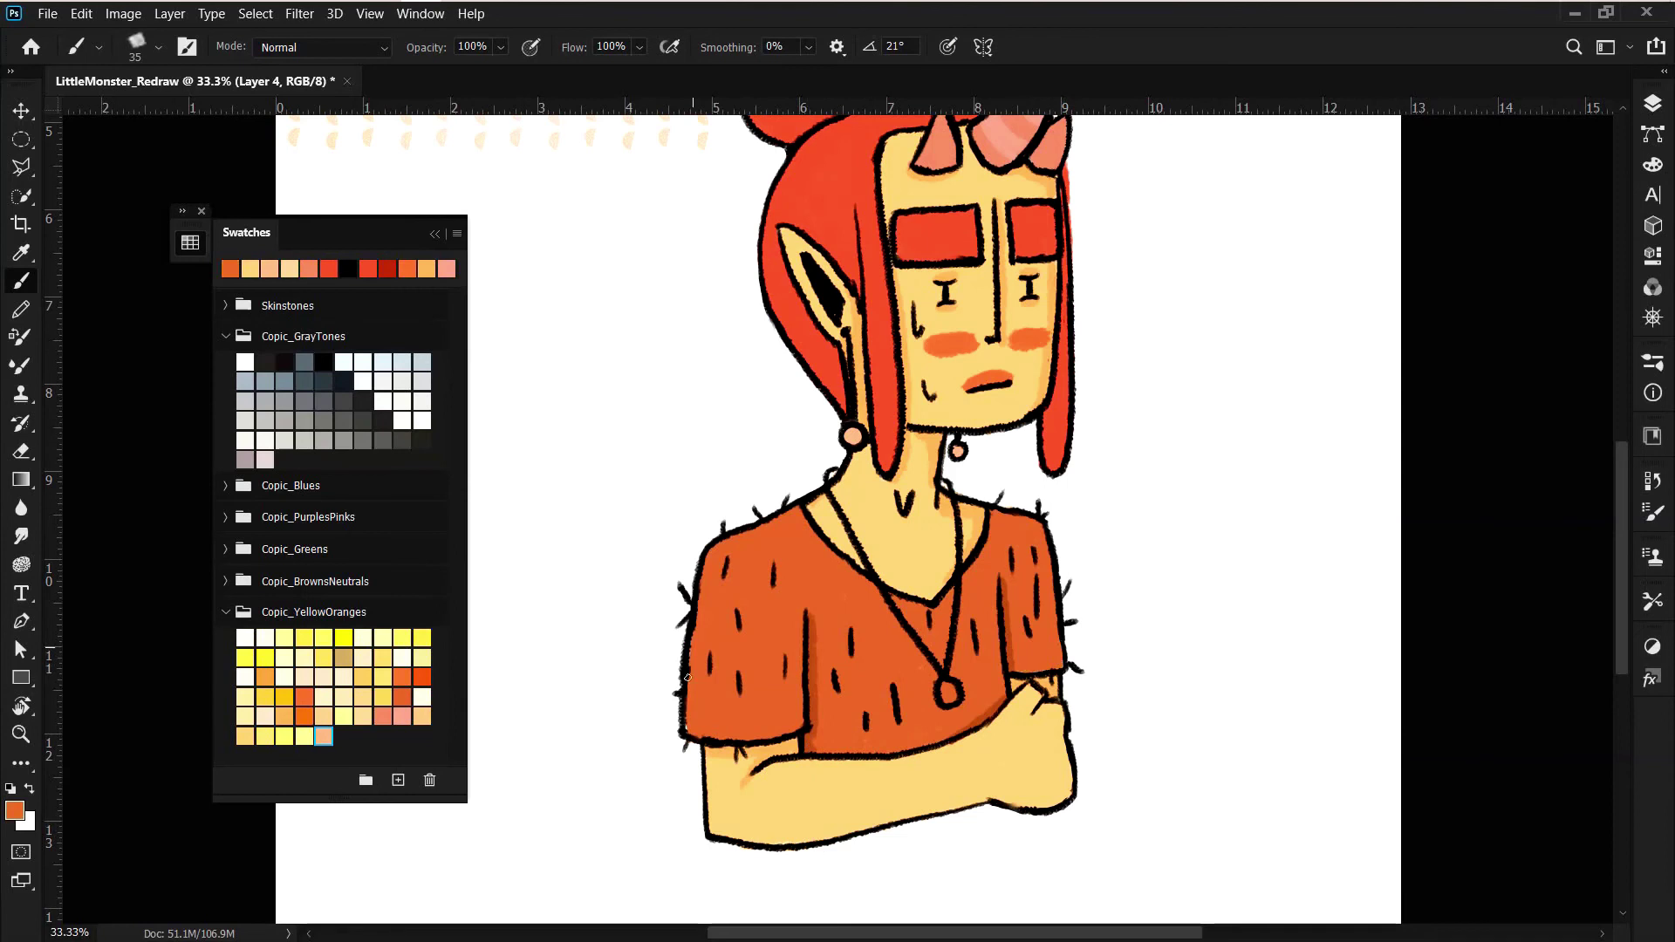
{"action": "key", "text": "ctrl+minus"}
{"action": "scroll", "coordinate": [960, 488], "scroll_direction": "up", "scroll_amount": 3}
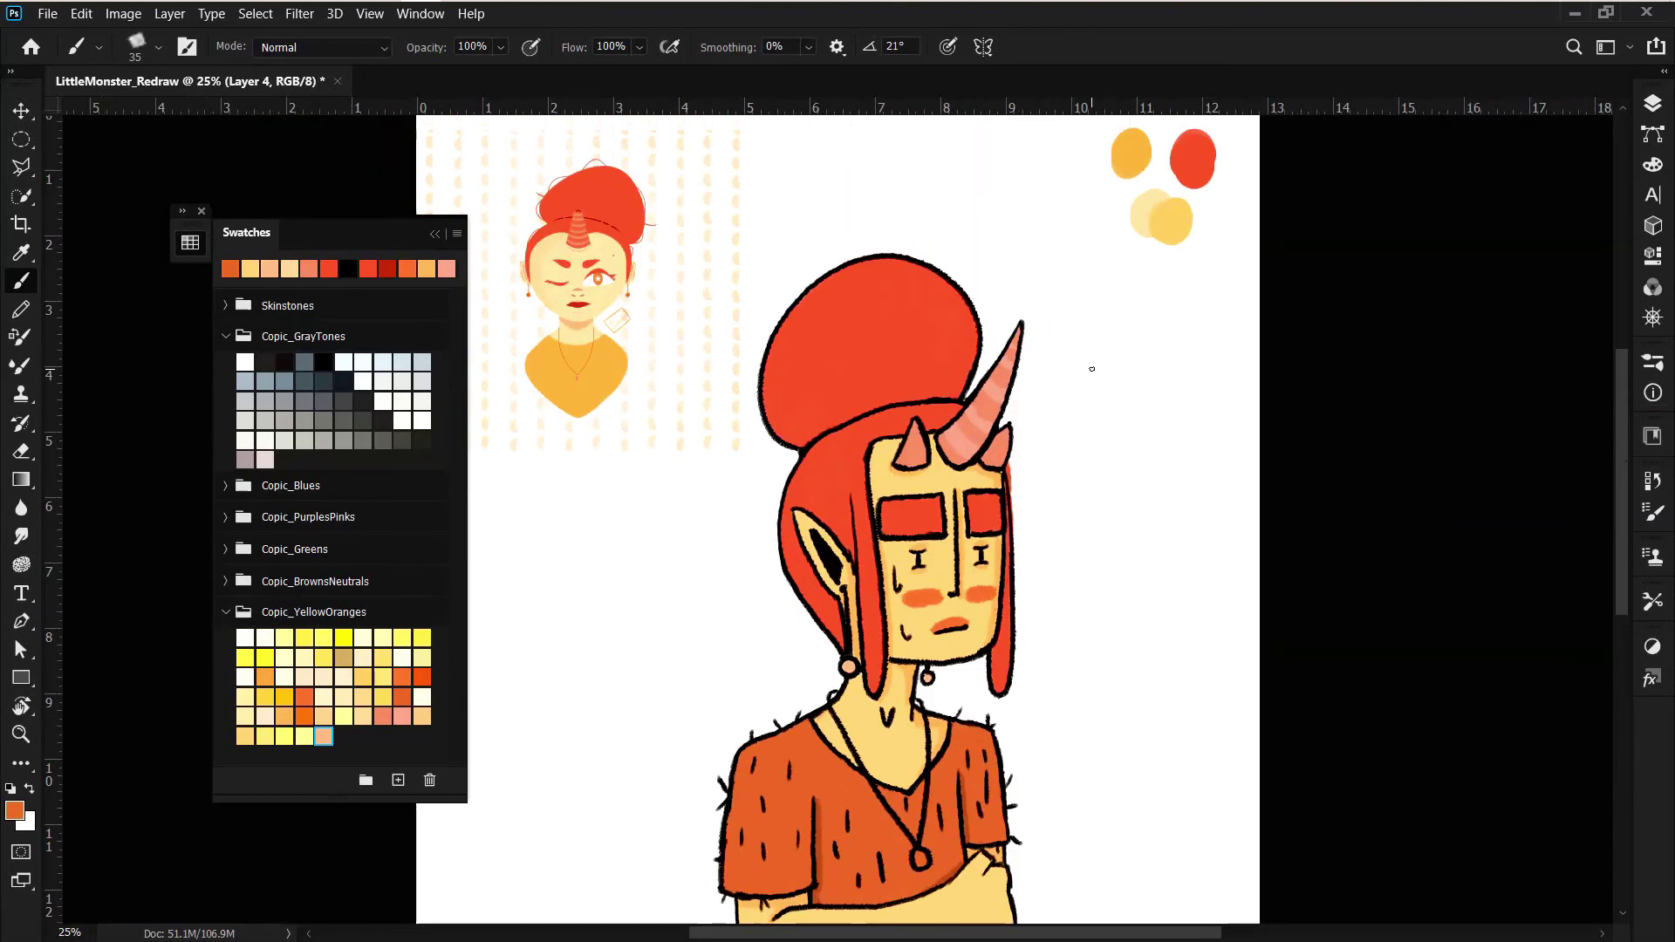
- Draw a black line along the bun's bottom and shade its left edge darker red
{"action": "key", "text": "d"}
{"action": "left_click", "coordinate": [1652, 103]}
{"action": "left_click", "coordinate": [1483, 228]}
{"action": "mouse_move", "coordinate": [968, 395]}
{"action": "left_mouse_down"}
{"action": "mouse_move", "coordinate": [800, 447]}
{"action": "mouse_move", "coordinate": [838, 415]}
{"action": "left_mouse_up"}
{"action": "key", "text": "e"}
{"action": "key", "text": "b"}
{"action": "left_click", "coordinate": [389, 269]}
{"action": "key", "text": "alt+bracketleft"}
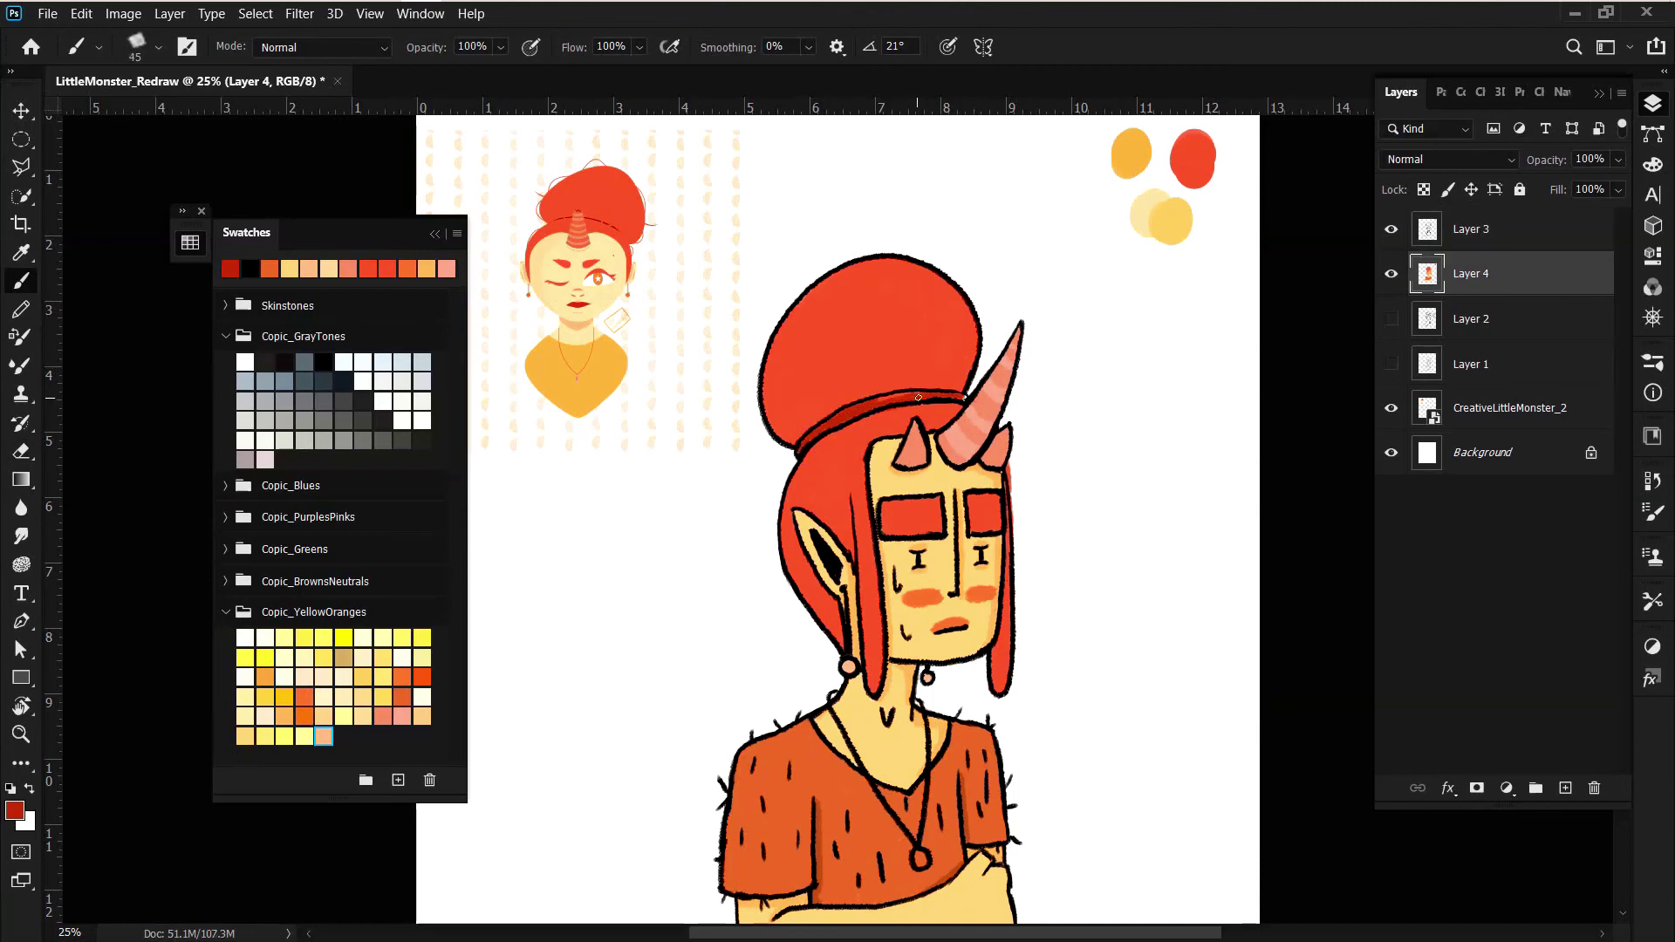
{"action": "left_click", "coordinate": [797, 508], "text": "alt"}
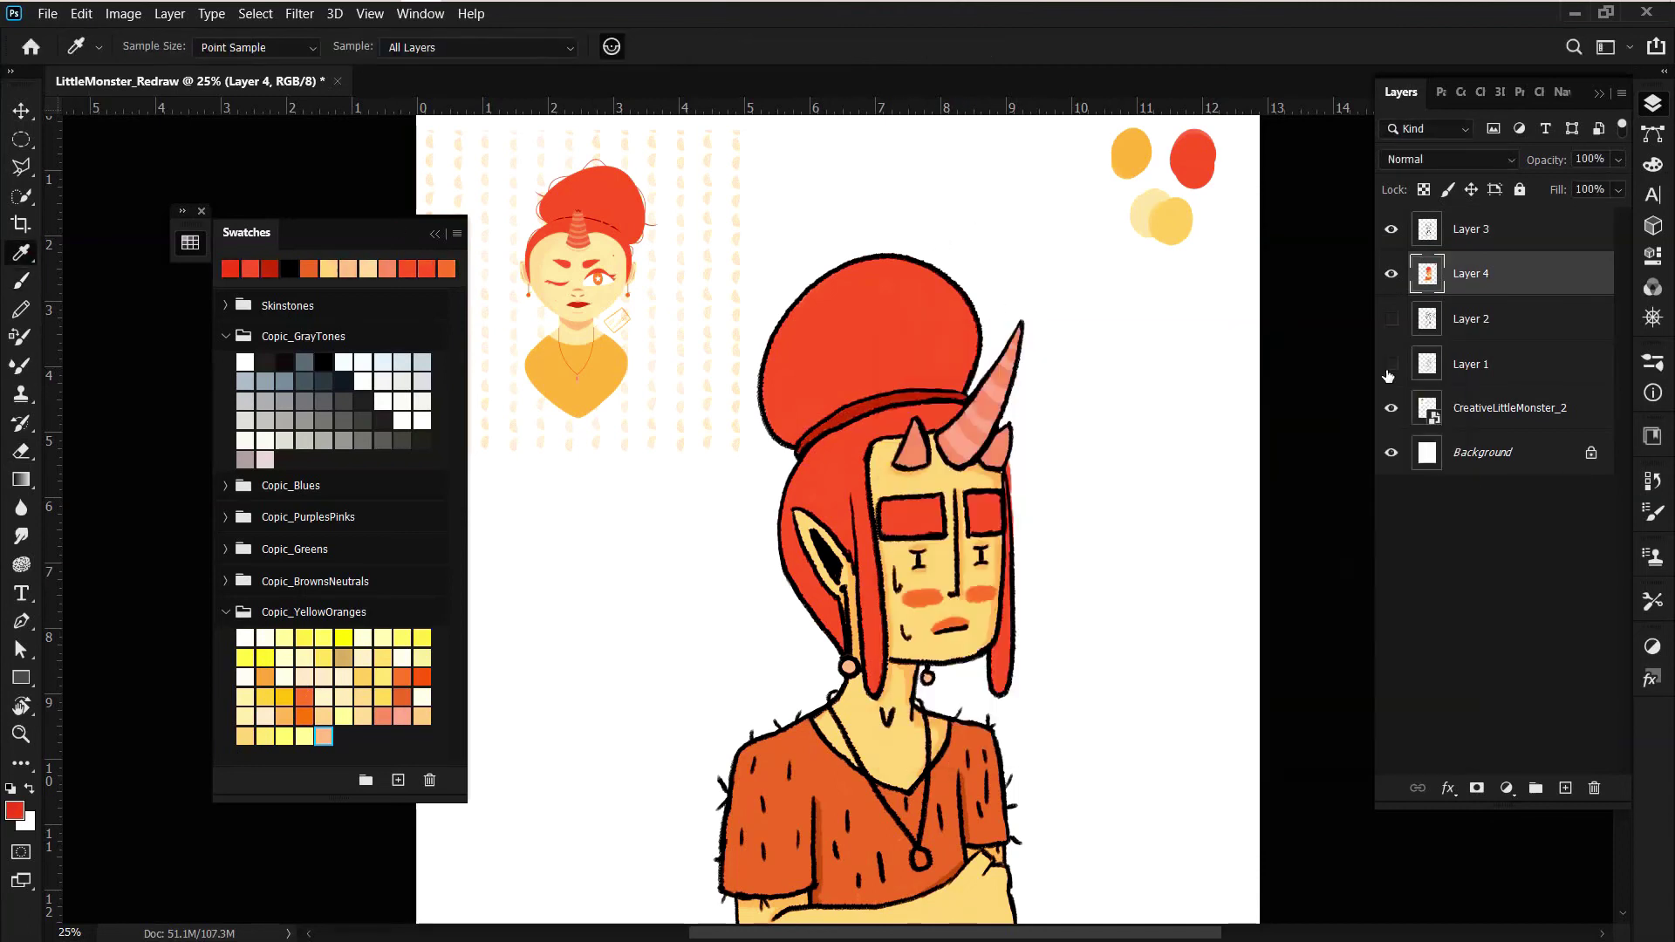
{"action": "left_click_drag", "start_coordinate": [841, 646], "coordinate": [840, 645]}
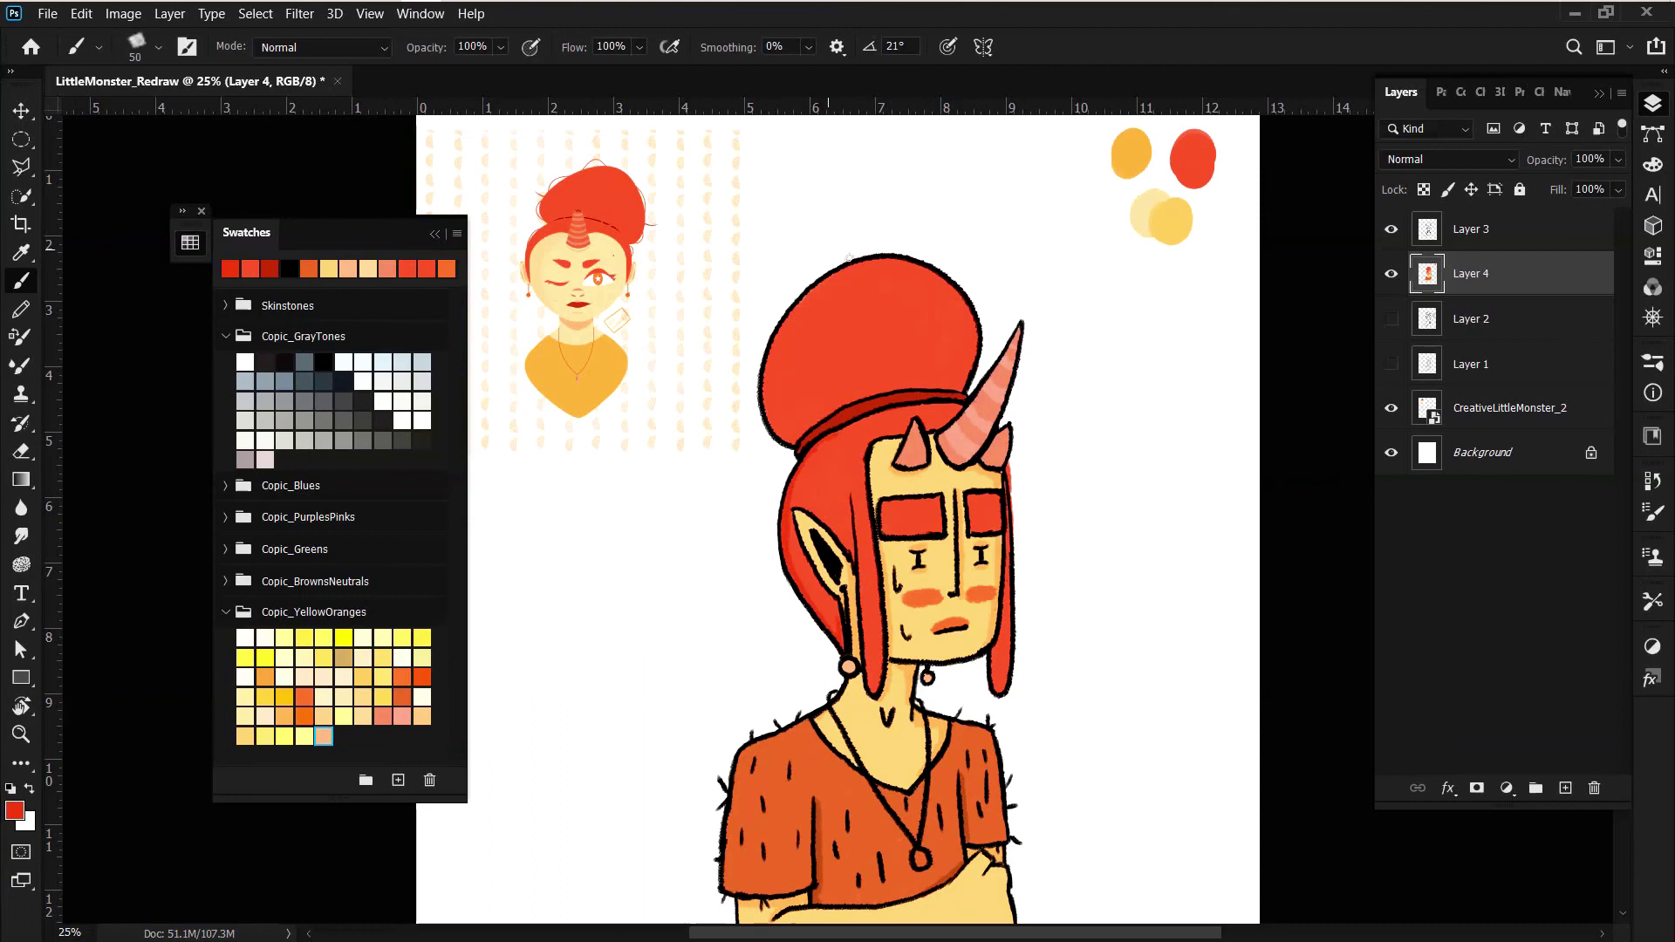
{"action": "left_click_drag", "start_coordinate": [848, 258], "coordinate": [798, 432]}
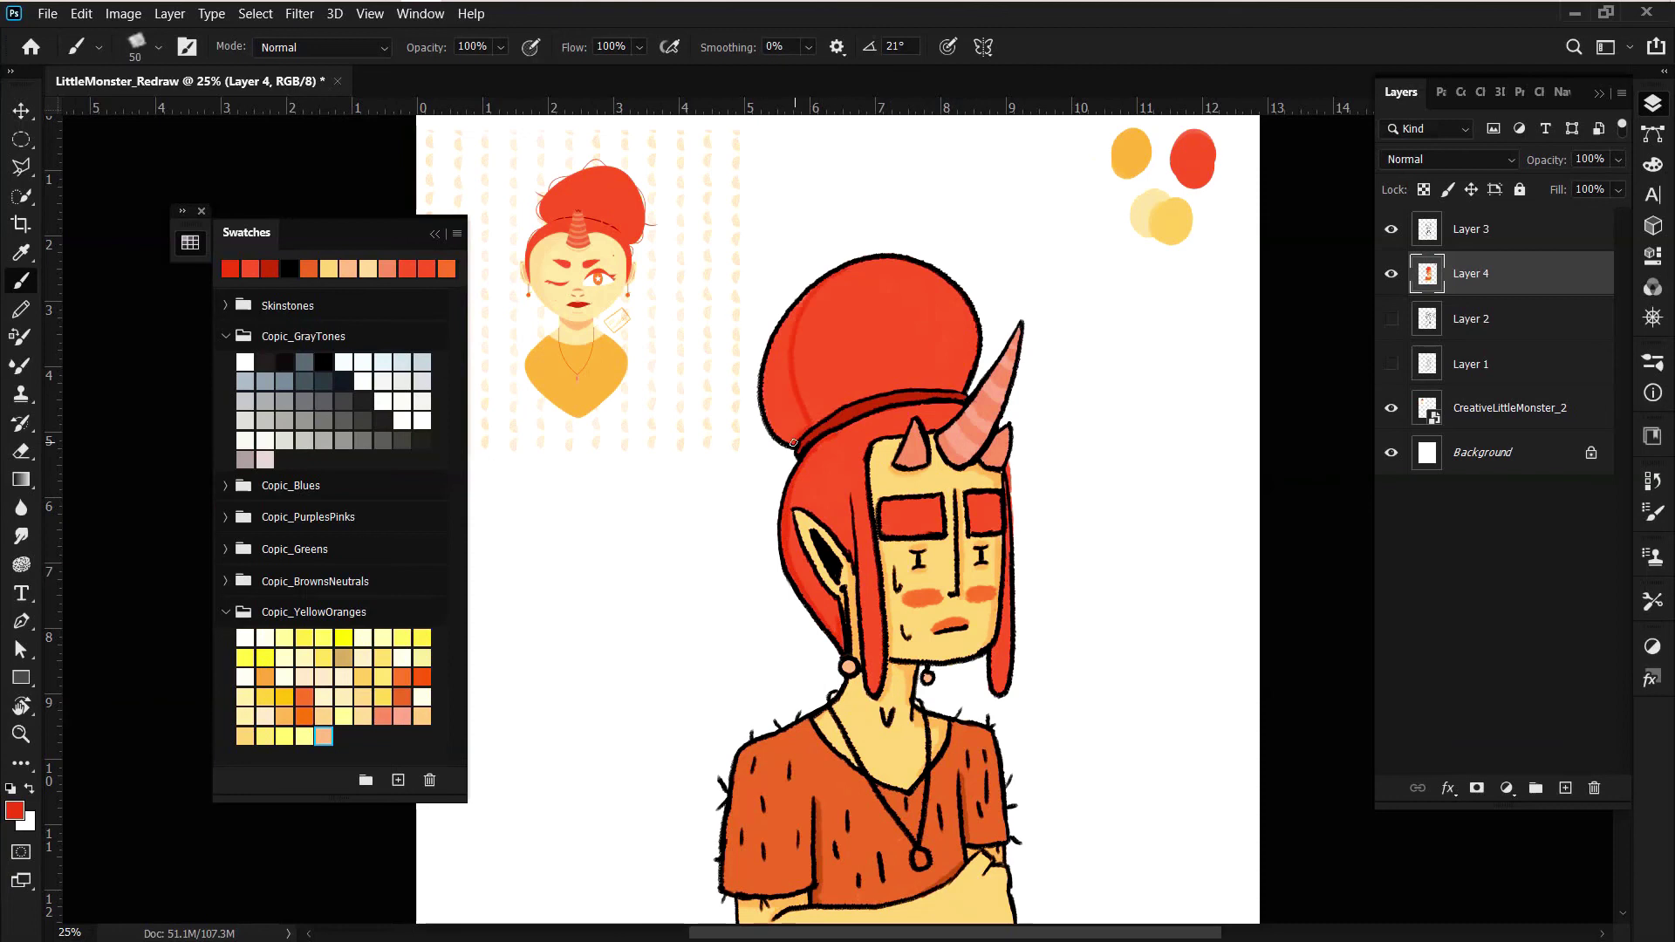
- Paint light salmon highlight stripes on the bun
{"action": "left_click", "coordinate": [14, 811]}
{"action": "left_click", "coordinate": [900, 410]}
{"action": "key", "text": "Return"}
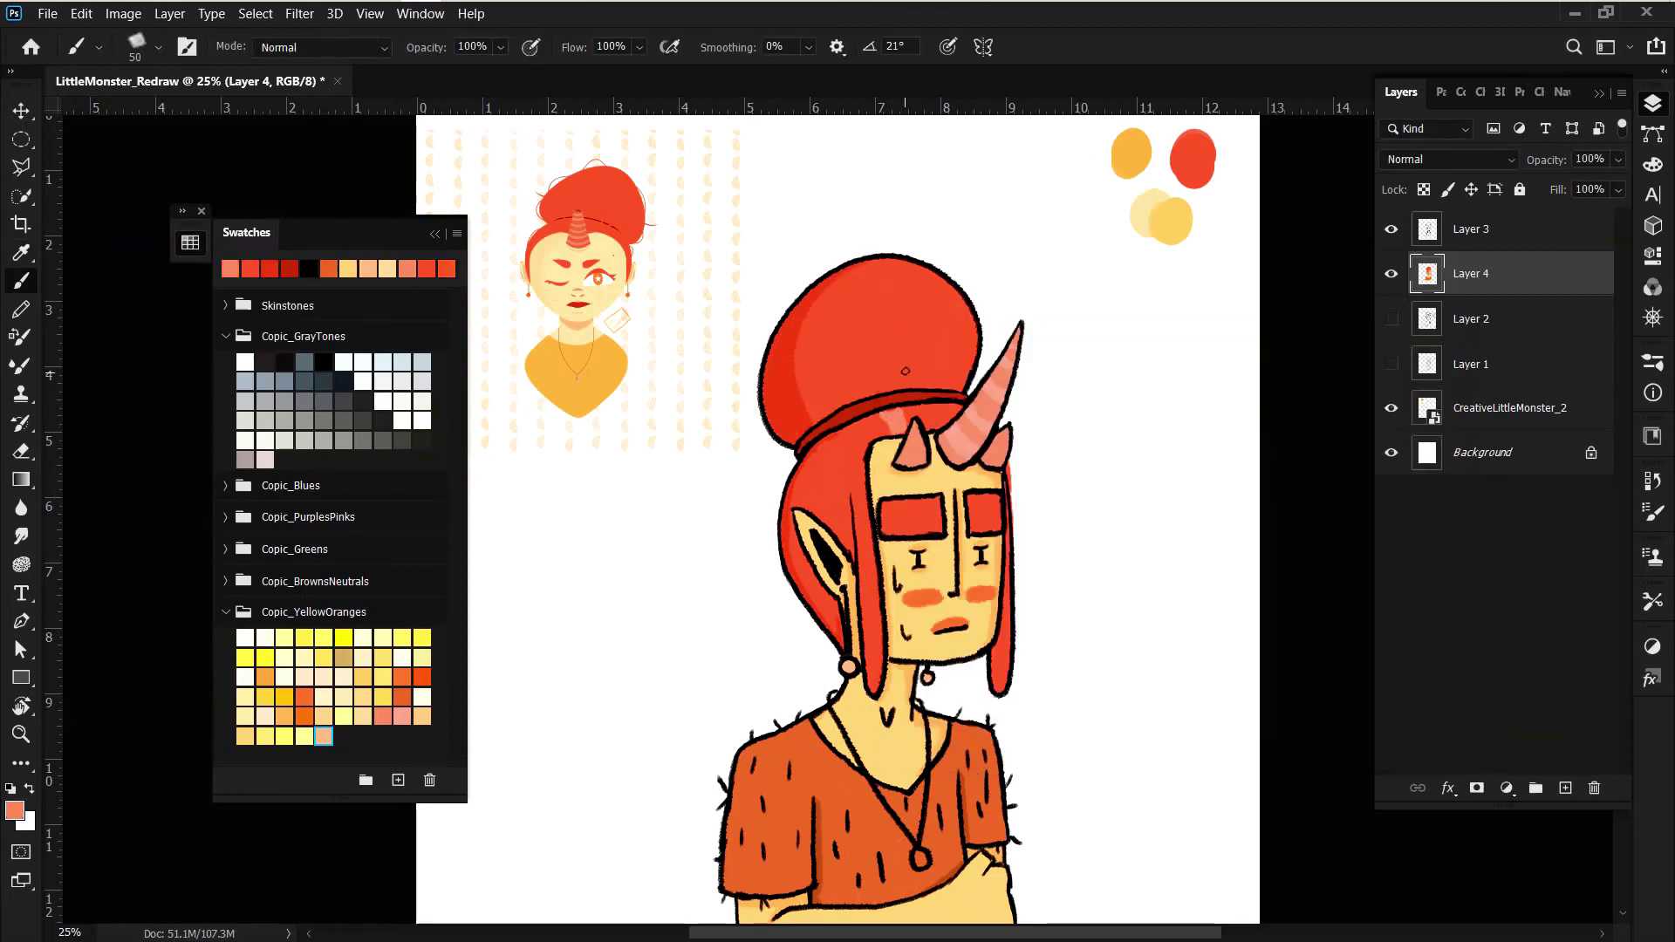
{"action": "left_click", "coordinate": [14, 811]}
{"action": "left_click", "coordinate": [891, 421]}
{"action": "key", "text": "Return"}
{"action": "mouse_move", "coordinate": [877, 392]}
{"action": "left_mouse_down"}
{"action": "mouse_move", "coordinate": [822, 273]}
{"action": "mouse_move", "coordinate": [850, 265]}
{"action": "mouse_move", "coordinate": [841, 301]}
{"action": "mouse_move", "coordinate": [850, 271]}
{"action": "left_mouse_up"}
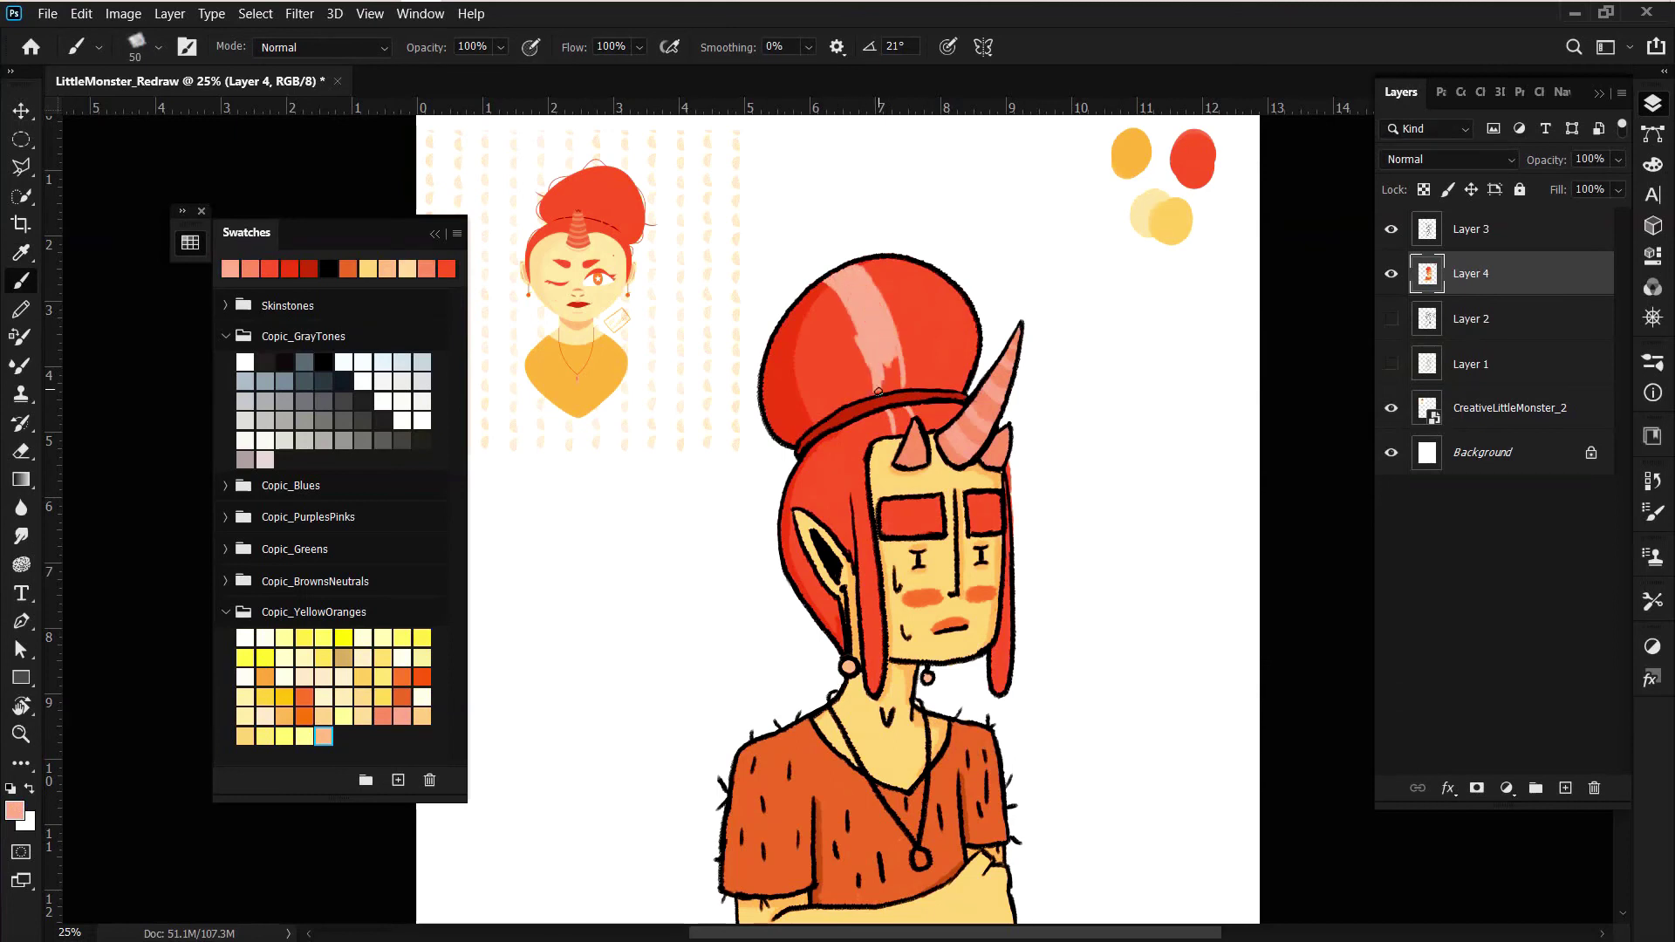
{"action": "left_click_drag", "start_coordinate": [903, 349], "coordinate": [888, 295]}
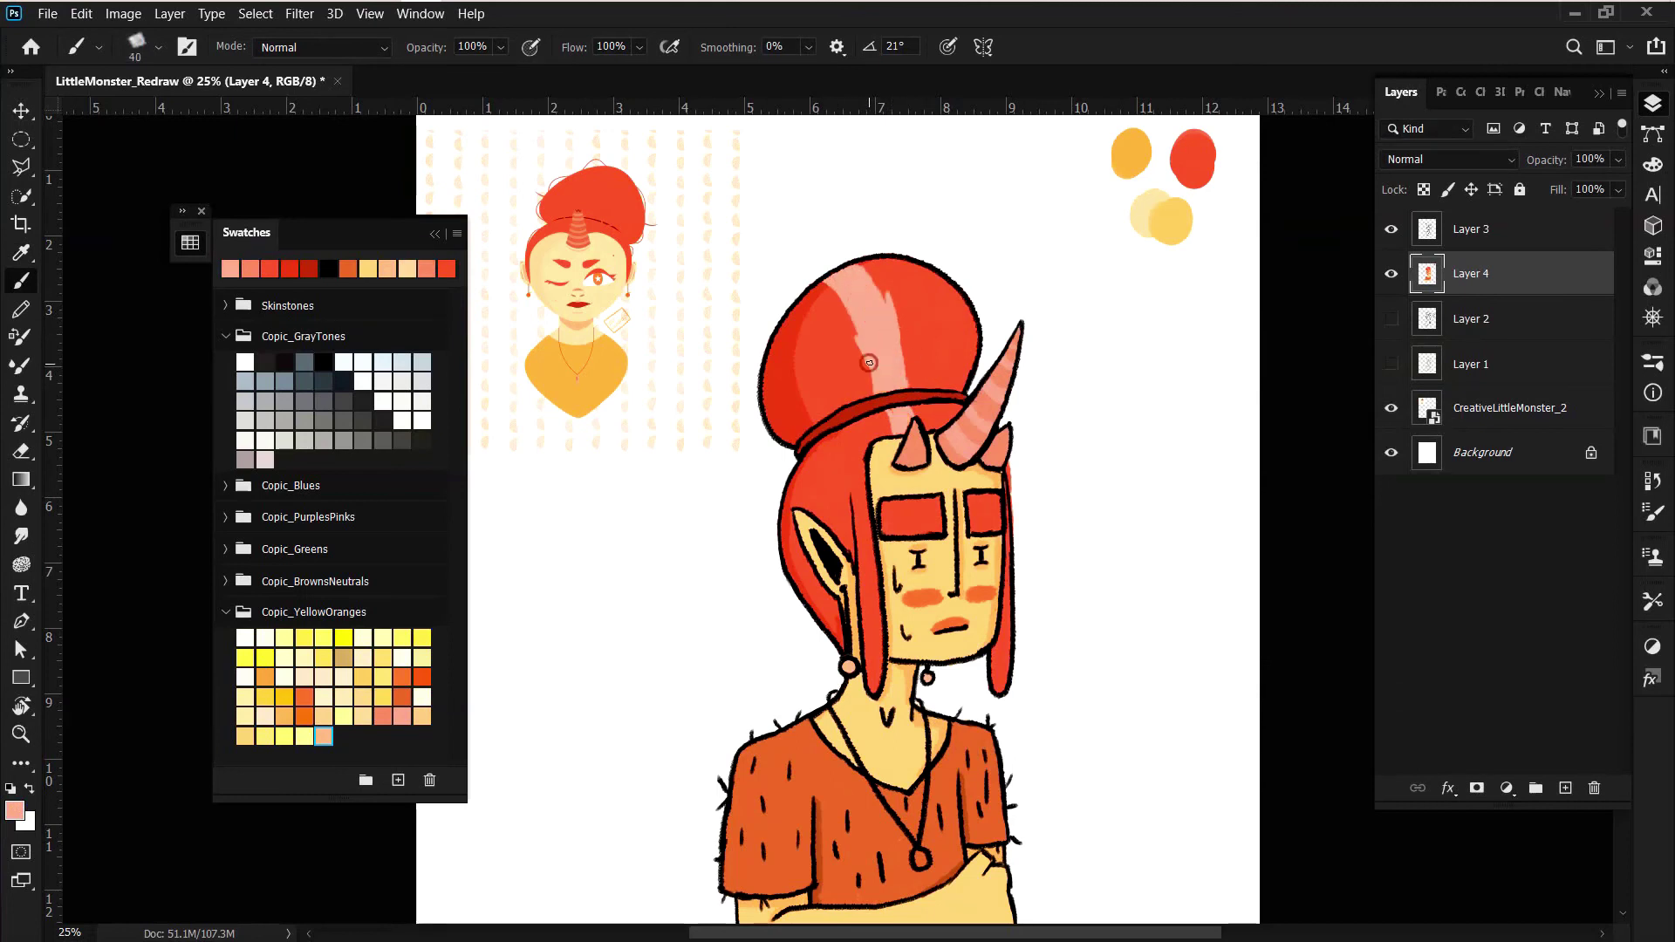
- Create a new empty layer and pick a light orange skin tone
{"action": "key", "text": "ctrl+shift+alt+n"}
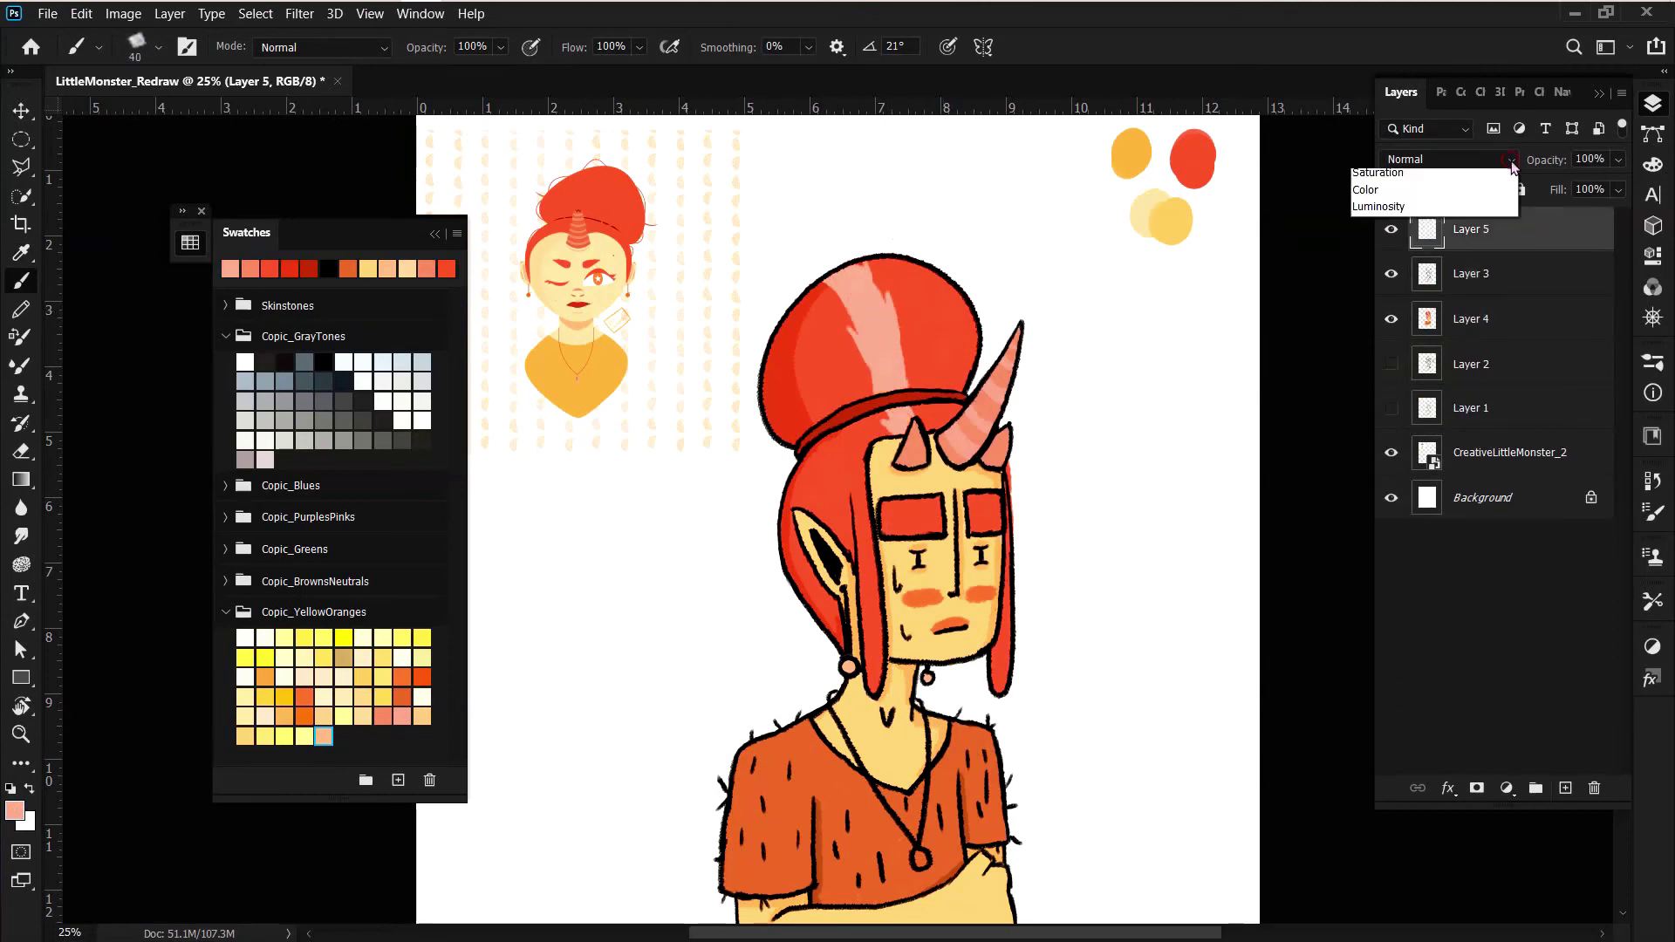
{"action": "left_click", "coordinate": [383, 677]}
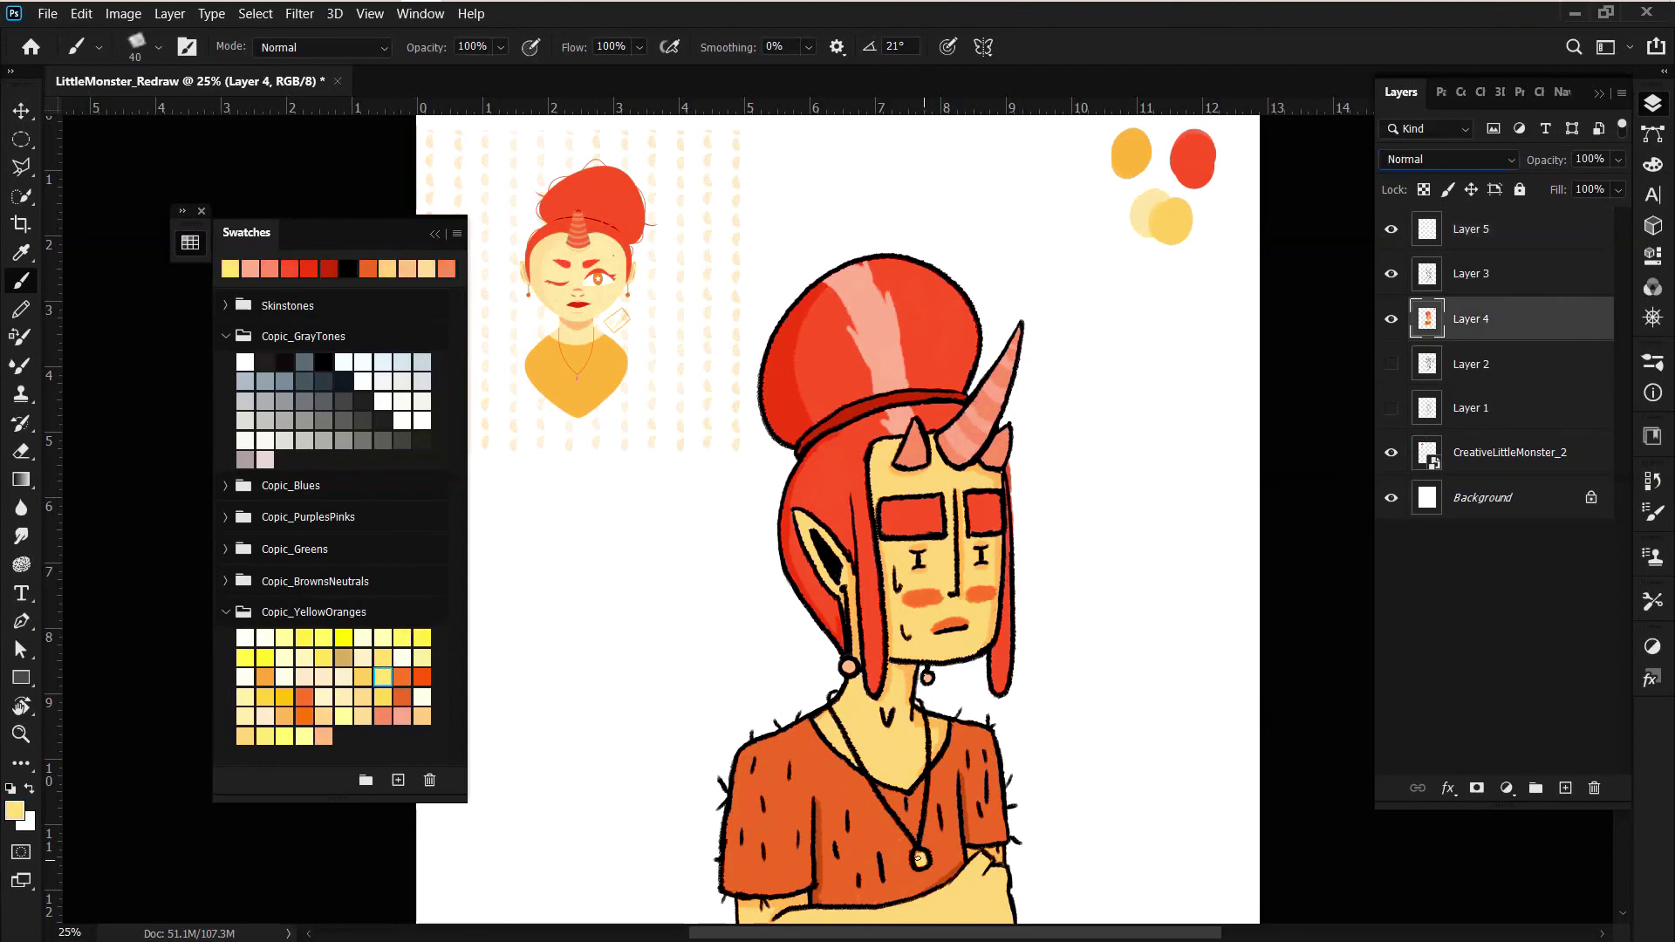
{"action": "left_click", "coordinate": [945, 536], "text": "alt"}
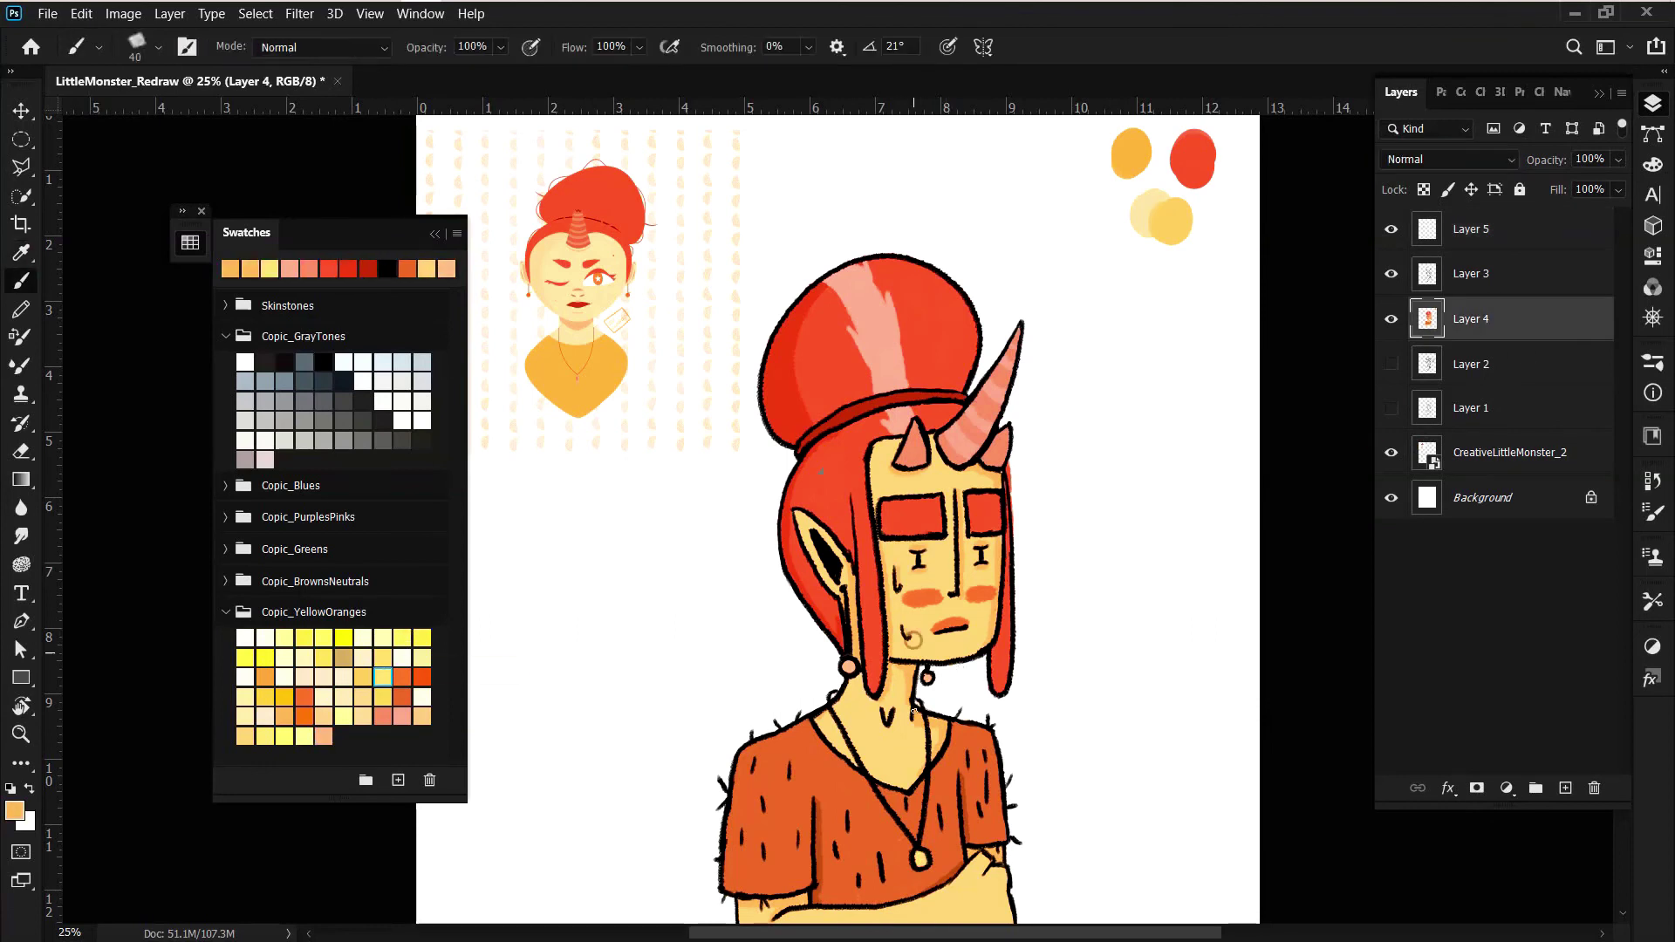
{"action": "key", "text": "ctrl+minus"}
{"action": "key", "text": "e"}
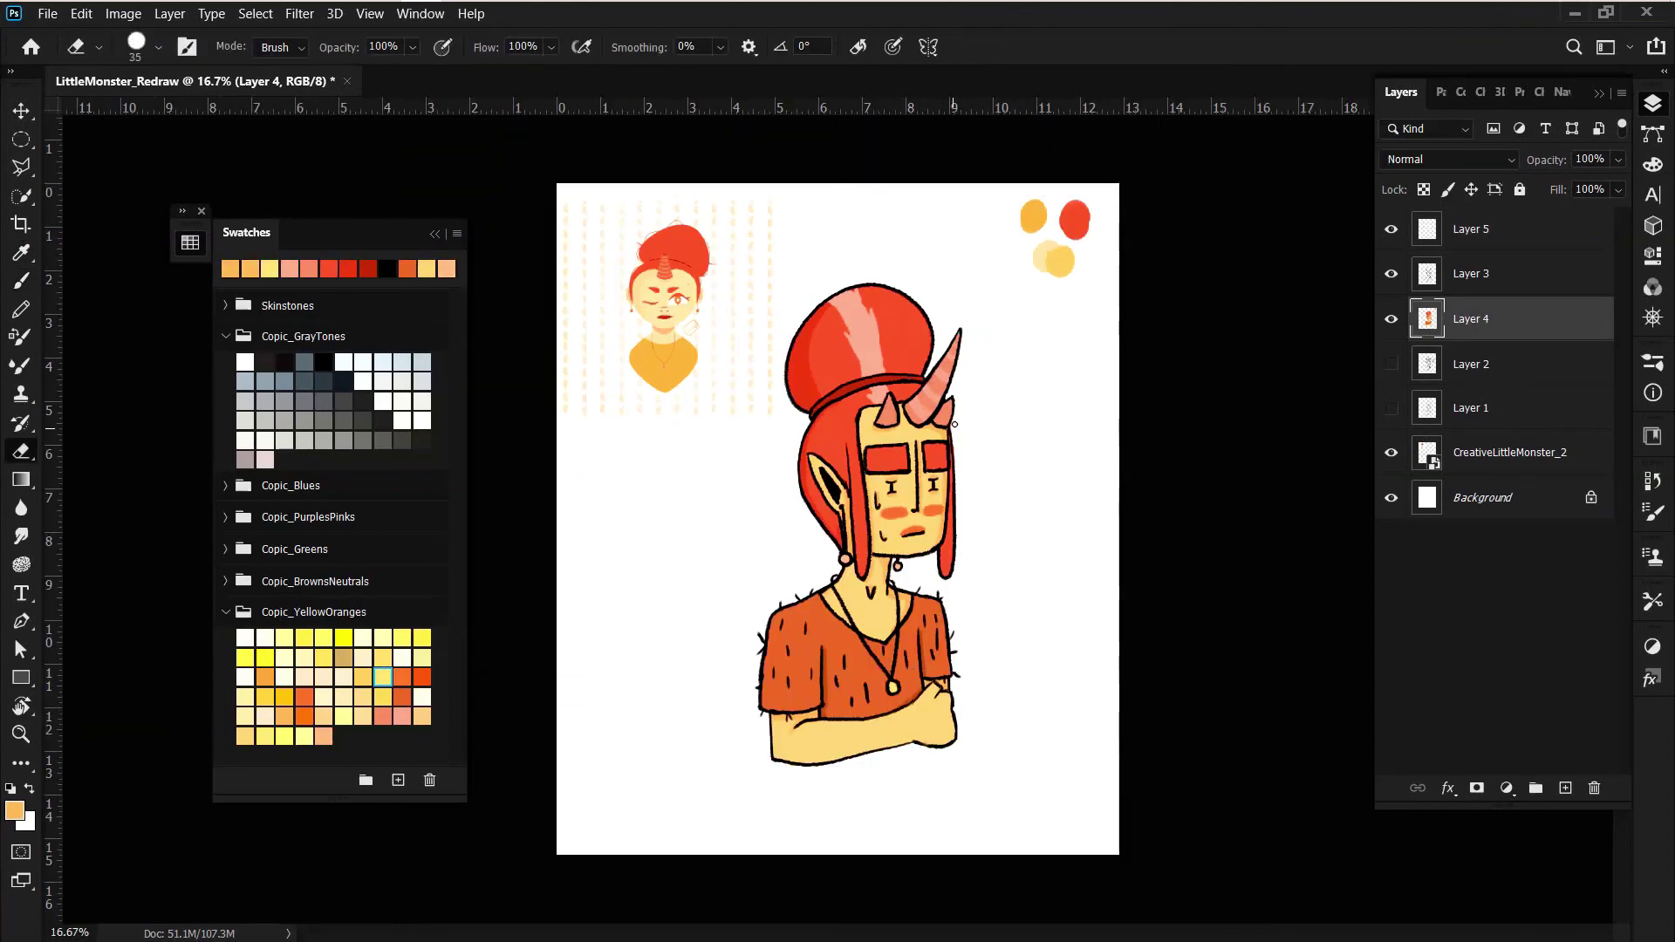
- Fill Layer 5 with salmon, add a layer mask and hide the reference portrait
{"action": "left_click", "coordinate": [1471, 229]}
{"action": "left_click", "coordinate": [383, 716]}
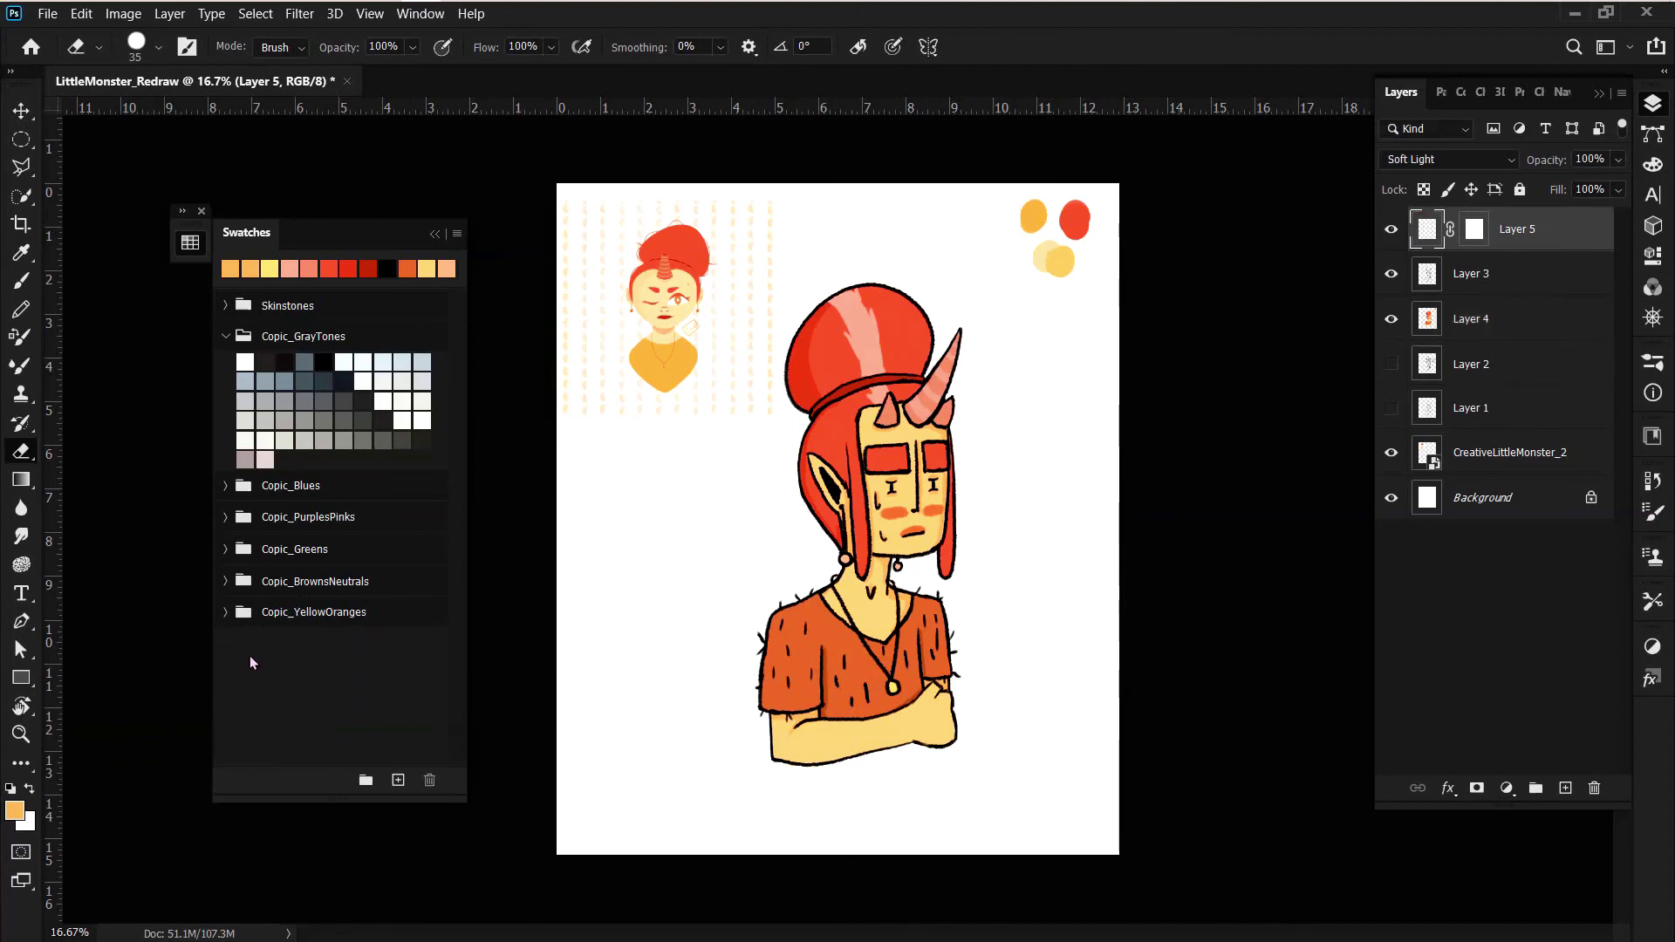
{"action": "left_click", "coordinate": [434, 234]}
{"action": "left_click", "coordinate": [1391, 452]}
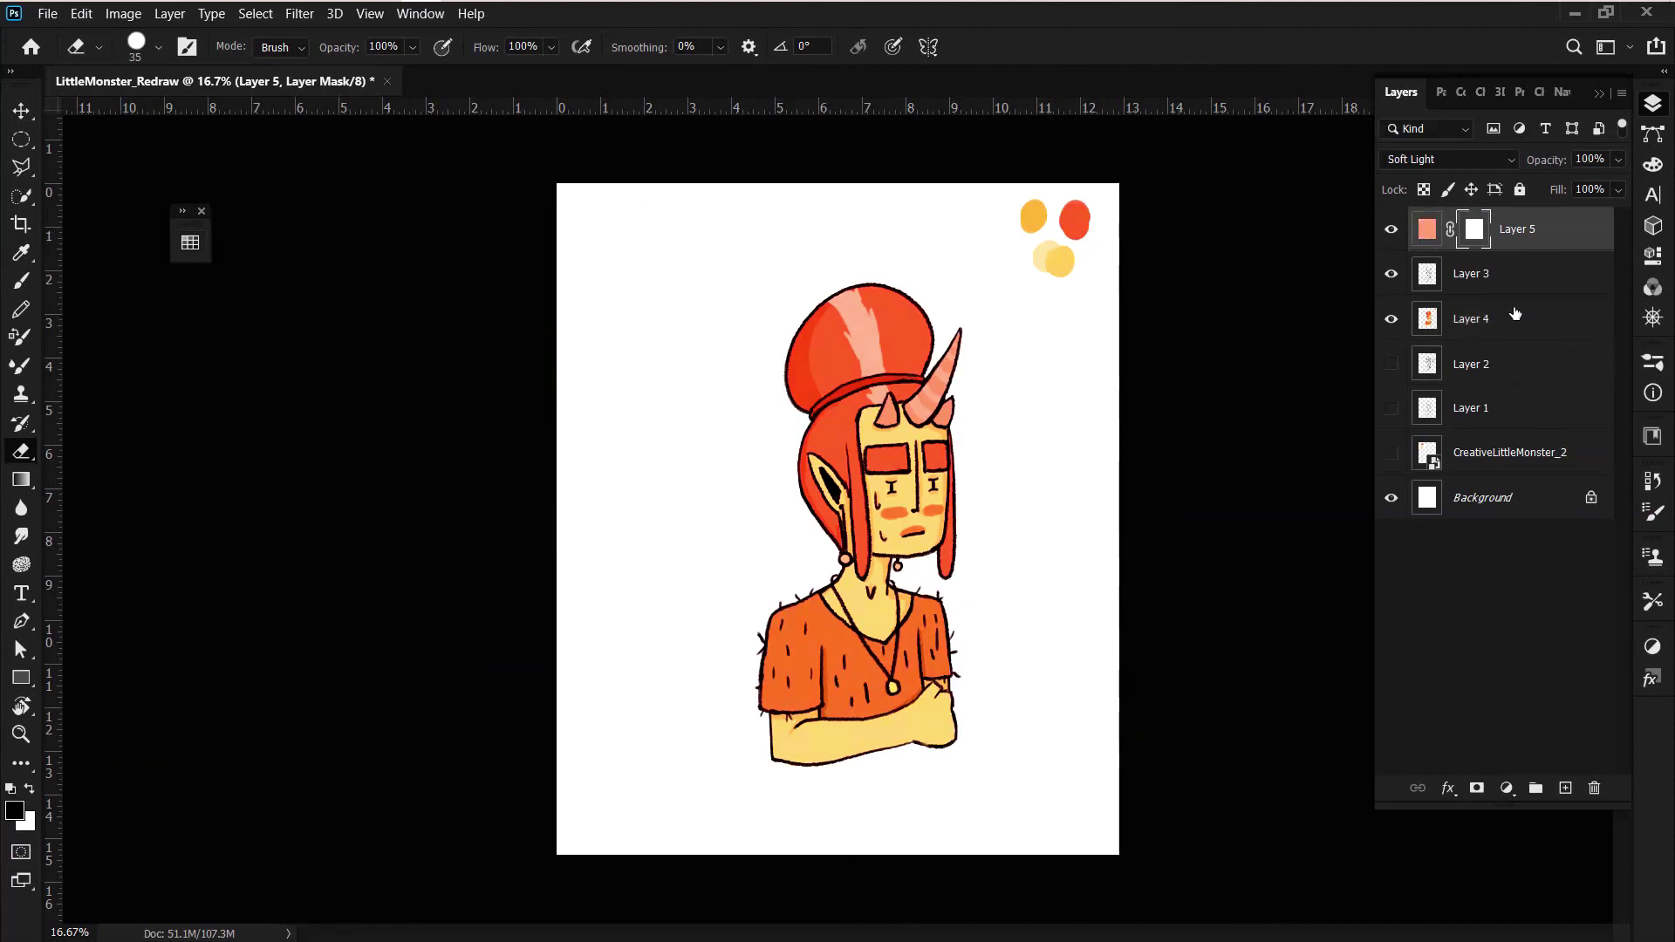
{"action": "key", "text": "v"}
{"action": "left_click", "coordinate": [1471, 319]}
- Set Layer 5 to Multiply and paint black on its mask along the page edges
{"action": "key", "text": "shift+Left"}
{"action": "key", "text": "shift+Left"}
{"action": "key", "text": "shift+Left"}
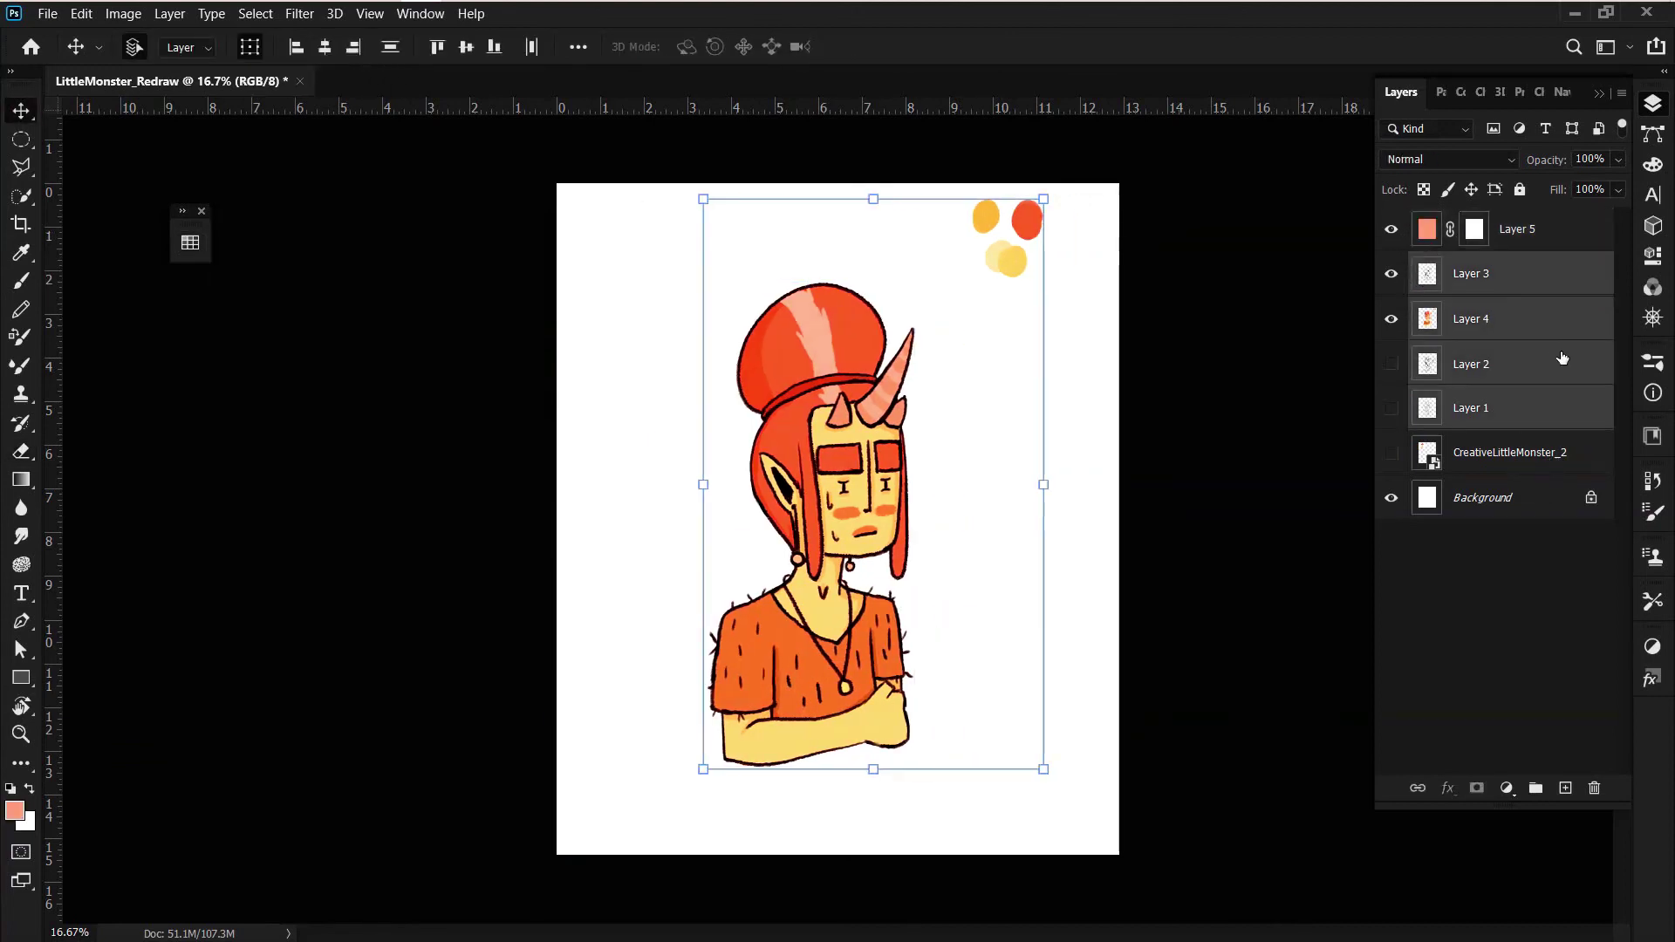
{"action": "left_click", "coordinate": [1475, 229]}
{"action": "key", "text": "b"}
{"action": "key", "text": "d"}
{"action": "key", "text": "bracketright"}
{"action": "key", "text": "bracketright"}
{"action": "key", "text": "bracketright"}
{"action": "left_click", "coordinate": [1448, 158]}
{"action": "left_click", "coordinate": [1408, 224]}
{"action": "mouse_move", "coordinate": [602, 201]}
{"action": "left_mouse_down"}
{"action": "mouse_move", "coordinate": [672, 762]}
{"action": "mouse_move", "coordinate": [729, 524]}
{"action": "mouse_move", "coordinate": [723, 799]}
{"action": "mouse_move", "coordinate": [907, 610]}
{"action": "mouse_move", "coordinate": [1029, 201]}
{"action": "mouse_move", "coordinate": [942, 430]}
{"action": "mouse_move", "coordinate": [725, 299]}
{"action": "mouse_move", "coordinate": [954, 427]}
{"action": "left_mouse_up"}
- Mask out pink spill beside the hat, hair, left shoulder and bottom edge
{"action": "key", "text": "bracketleft"}
{"action": "key", "text": "bracketleft"}
{"action": "key", "text": "bracketleft"}
{"action": "key", "text": "ctrl+plus"}
{"action": "key", "text": "ctrl+plus"}
{"action": "key", "text": "ctrl+plus"}
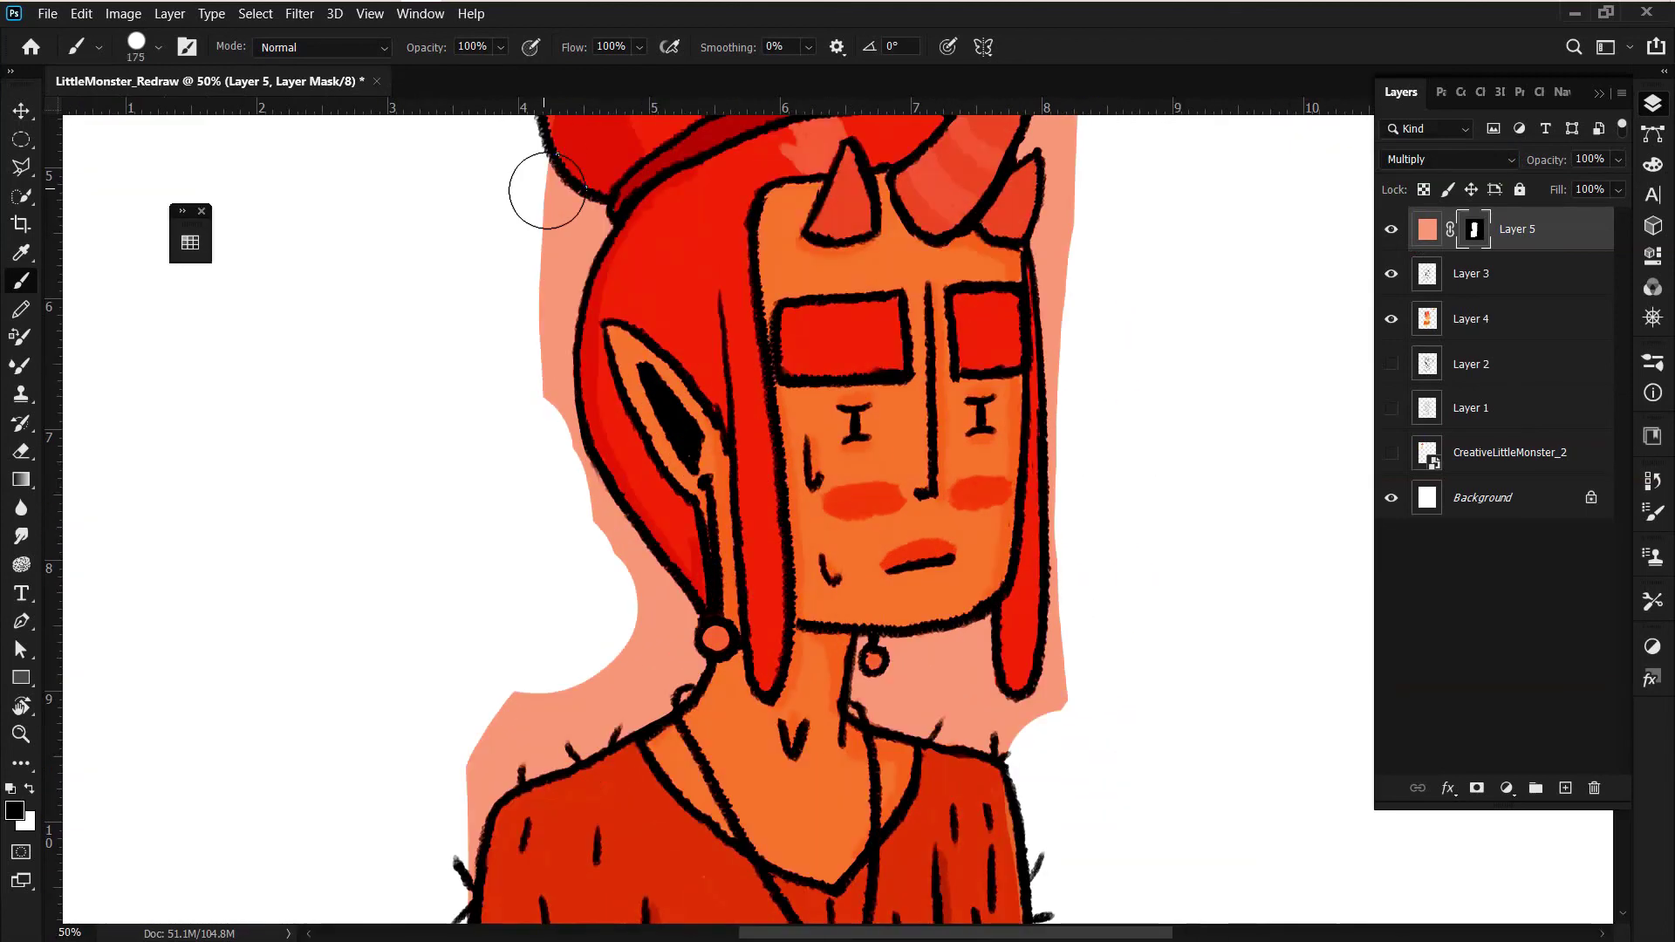
{"action": "mouse_move", "coordinate": [542, 186]}
{"action": "left_mouse_down"}
{"action": "mouse_move", "coordinate": [576, 460]}
{"action": "mouse_move", "coordinate": [585, 245]}
{"action": "left_mouse_up"}
{"action": "mouse_move", "coordinate": [597, 741]}
{"action": "left_mouse_down"}
{"action": "mouse_move", "coordinate": [599, 344]}
{"action": "mouse_move", "coordinate": [698, 270]}
{"action": "left_mouse_up"}
{"action": "left_click_drag", "start_coordinate": [439, 630], "coordinate": [496, 375]}
{"action": "mouse_move", "coordinate": [562, 558]}
{"action": "left_mouse_down"}
{"action": "mouse_move", "coordinate": [1028, 610]}
{"action": "mouse_move", "coordinate": [658, 677]}
{"action": "mouse_move", "coordinate": [563, 641]}
{"action": "left_mouse_up"}
- Cover the yellow edge on the right arm through Layer 5's mask
{"action": "key", "text": "alt+bracketleft"}
{"action": "key", "text": "alt+bracketleft"}
{"action": "key", "text": "alt+bracketright"}
{"action": "key", "text": "alt+bracketright"}
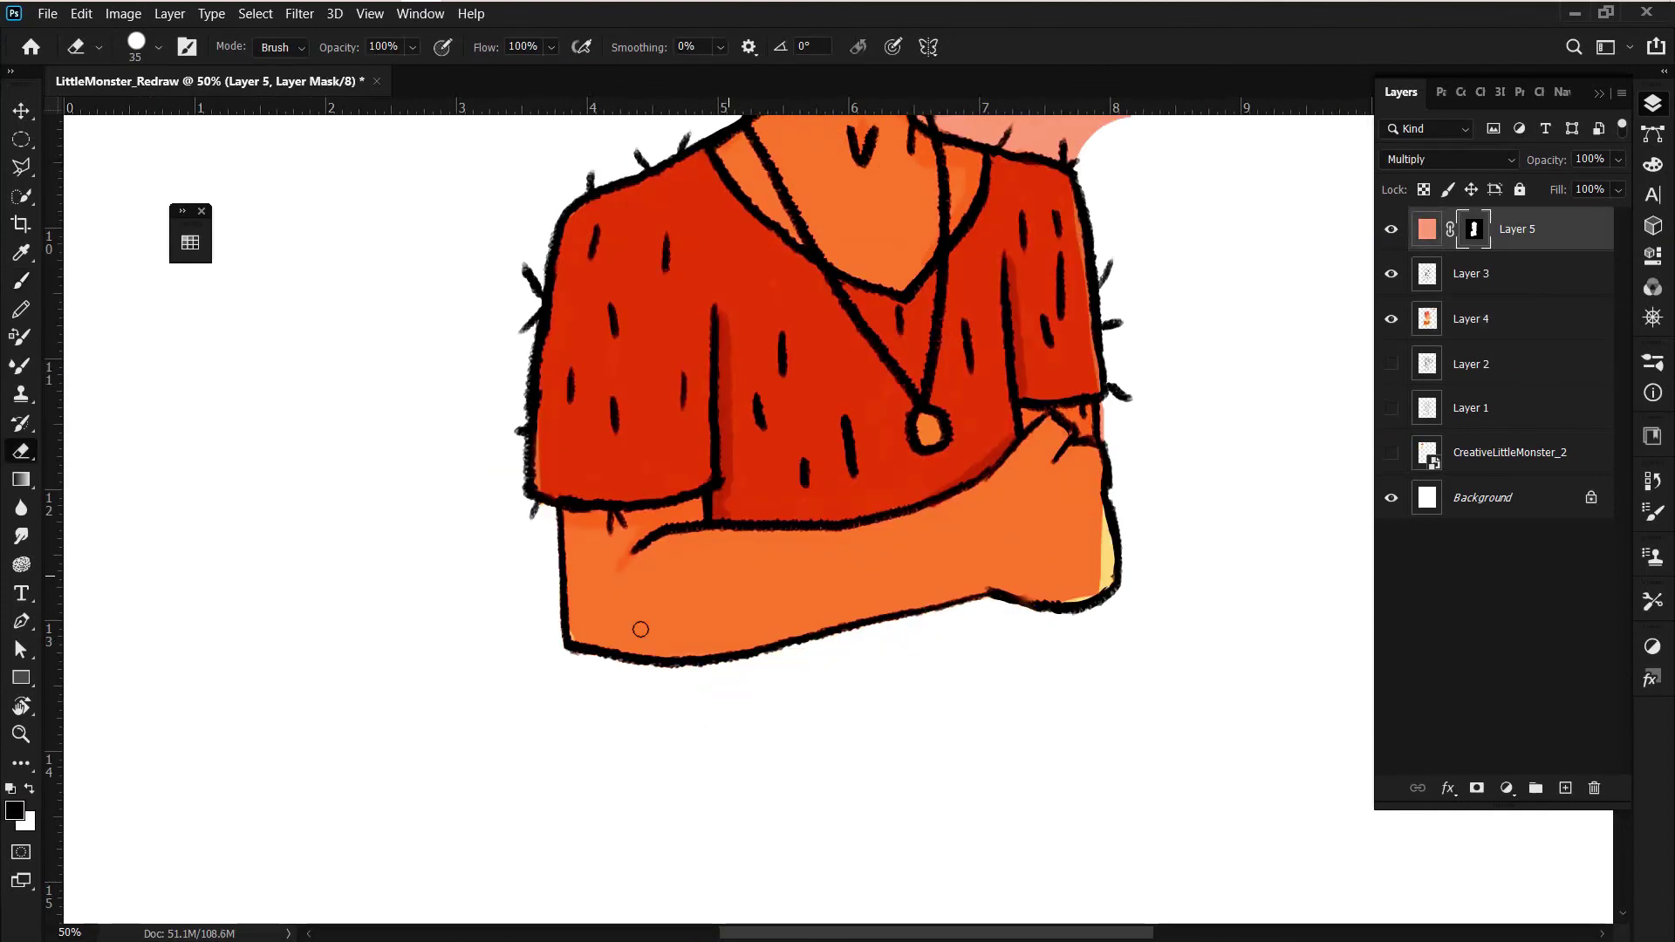
{"action": "key", "text": "d"}
{"action": "left_click_drag", "start_coordinate": [1113, 511], "coordinate": [1110, 556]}
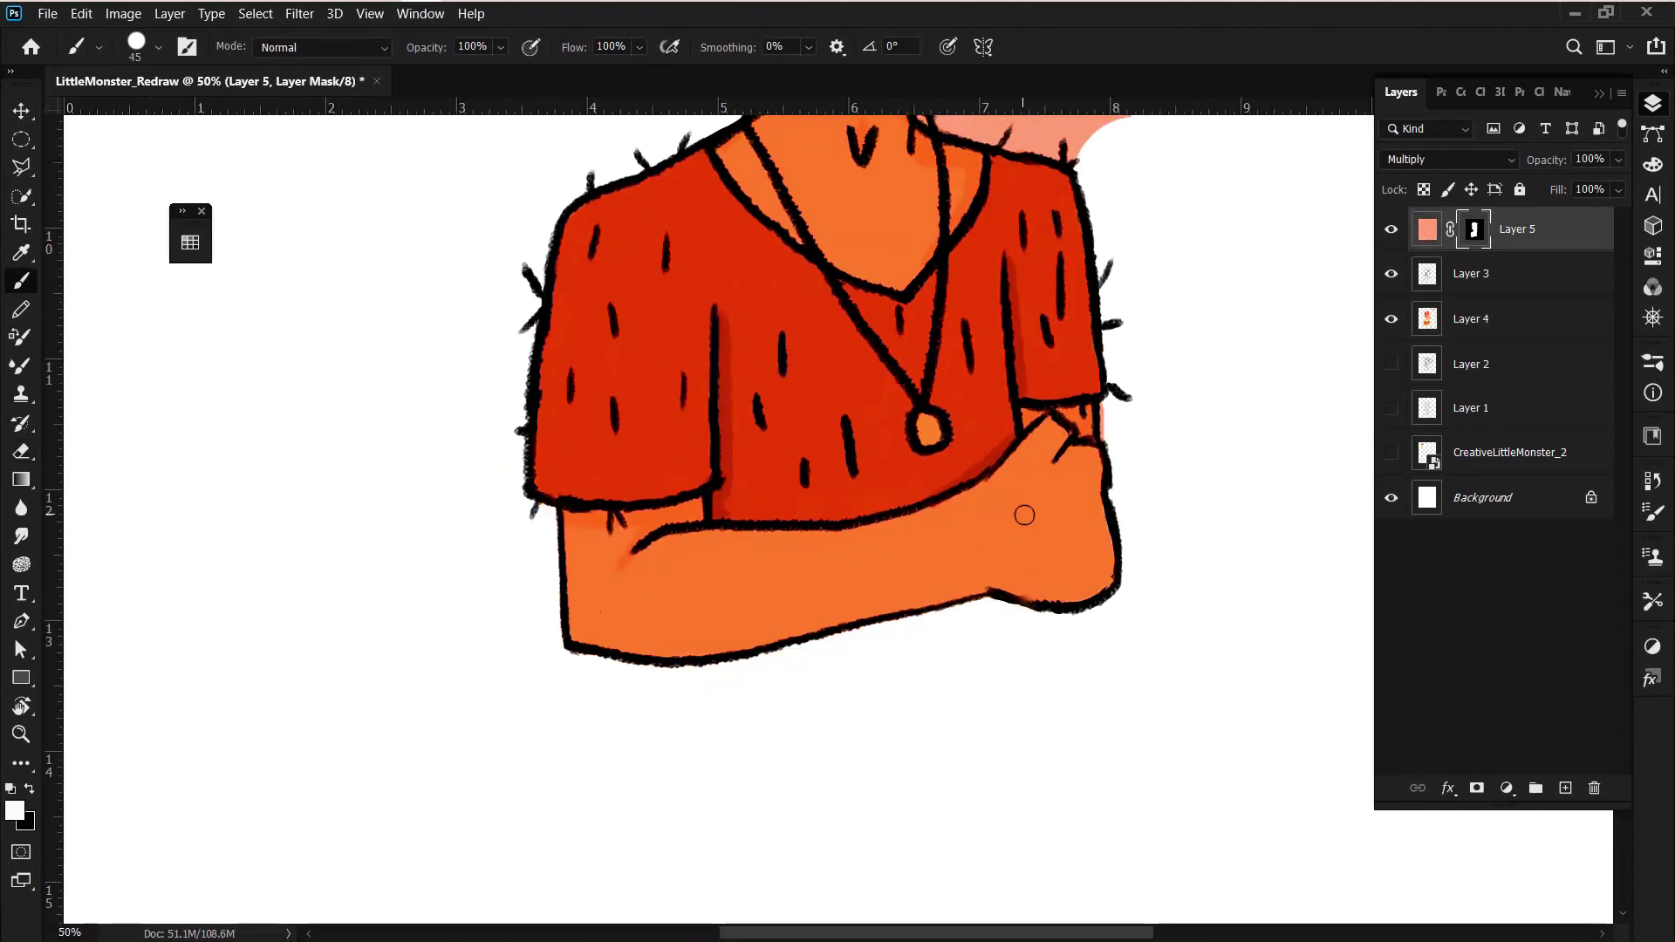
{"action": "left_click_drag", "start_coordinate": [1021, 513], "coordinate": [695, 613]}
{"action": "key", "text": "x"}
{"action": "mouse_move", "coordinate": [603, 193]}
{"action": "left_mouse_down"}
{"action": "mouse_move", "coordinate": [631, 494]}
{"action": "mouse_move", "coordinate": [742, 506]}
{"action": "mouse_move", "coordinate": [768, 453]}
{"action": "mouse_move", "coordinate": [628, 503]}
{"action": "left_mouse_up"}
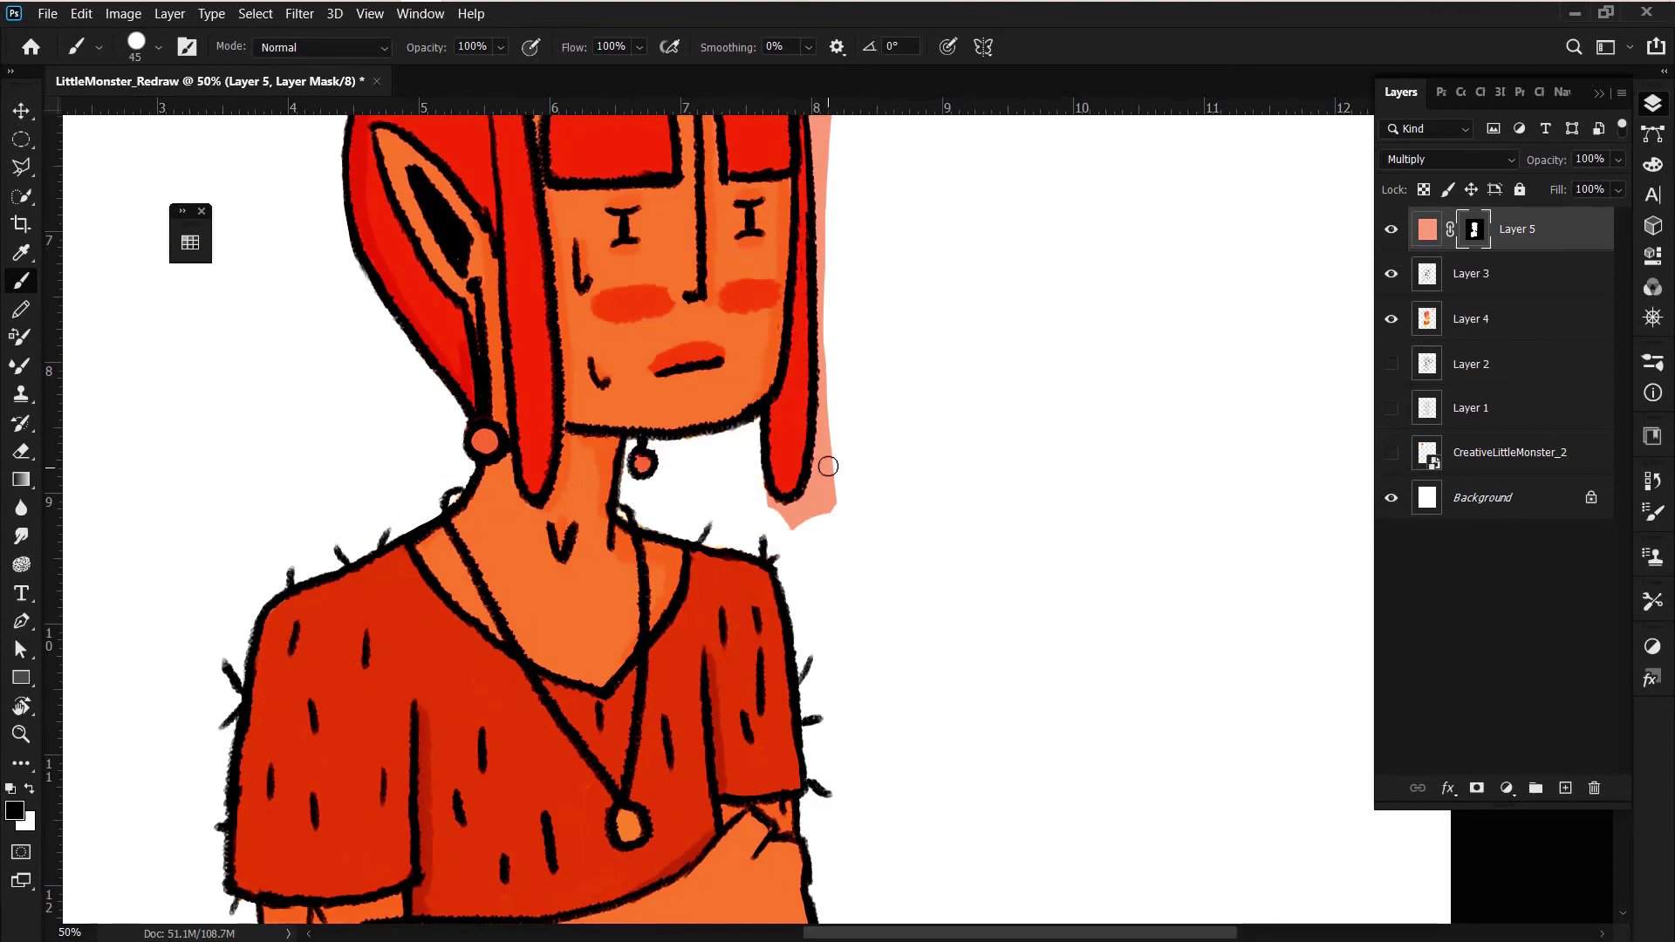
- Mask out pink slivers right of the hair, around and above the horn, and along the hat
{"action": "left_click_drag", "start_coordinate": [824, 515], "coordinate": [828, 166]}
{"action": "scroll", "coordinate": [818, 461], "scroll_direction": "up", "scroll_amount": 5}
{"action": "mouse_move", "coordinate": [741, 385]}
{"action": "left_mouse_down"}
{"action": "mouse_move", "coordinate": [708, 568]}
{"action": "mouse_move", "coordinate": [741, 374]}
{"action": "mouse_move", "coordinate": [685, 537]}
{"action": "left_mouse_up"}
{"action": "key", "text": "bracketleft"}
{"action": "key", "text": "bracketleft"}
{"action": "key", "text": "bracketleft"}
{"action": "mouse_move", "coordinate": [611, 253]}
{"action": "left_mouse_down"}
{"action": "mouse_move", "coordinate": [654, 366]}
{"action": "mouse_move", "coordinate": [720, 340]}
{"action": "left_mouse_up"}
{"action": "mouse_move", "coordinate": [628, 471]}
{"action": "left_mouse_down"}
{"action": "mouse_move", "coordinate": [662, 287]}
{"action": "mouse_move", "coordinate": [523, 218]}
{"action": "mouse_move", "coordinate": [436, 210]}
{"action": "mouse_move", "coordinate": [323, 244]}
{"action": "left_mouse_up"}
- Zoom out and switch to the Eraser on Layer 4
{"action": "key", "text": "ctrl+minus"}
{"action": "left_click", "coordinate": [1471, 318]}
{"action": "key", "text": "e"}
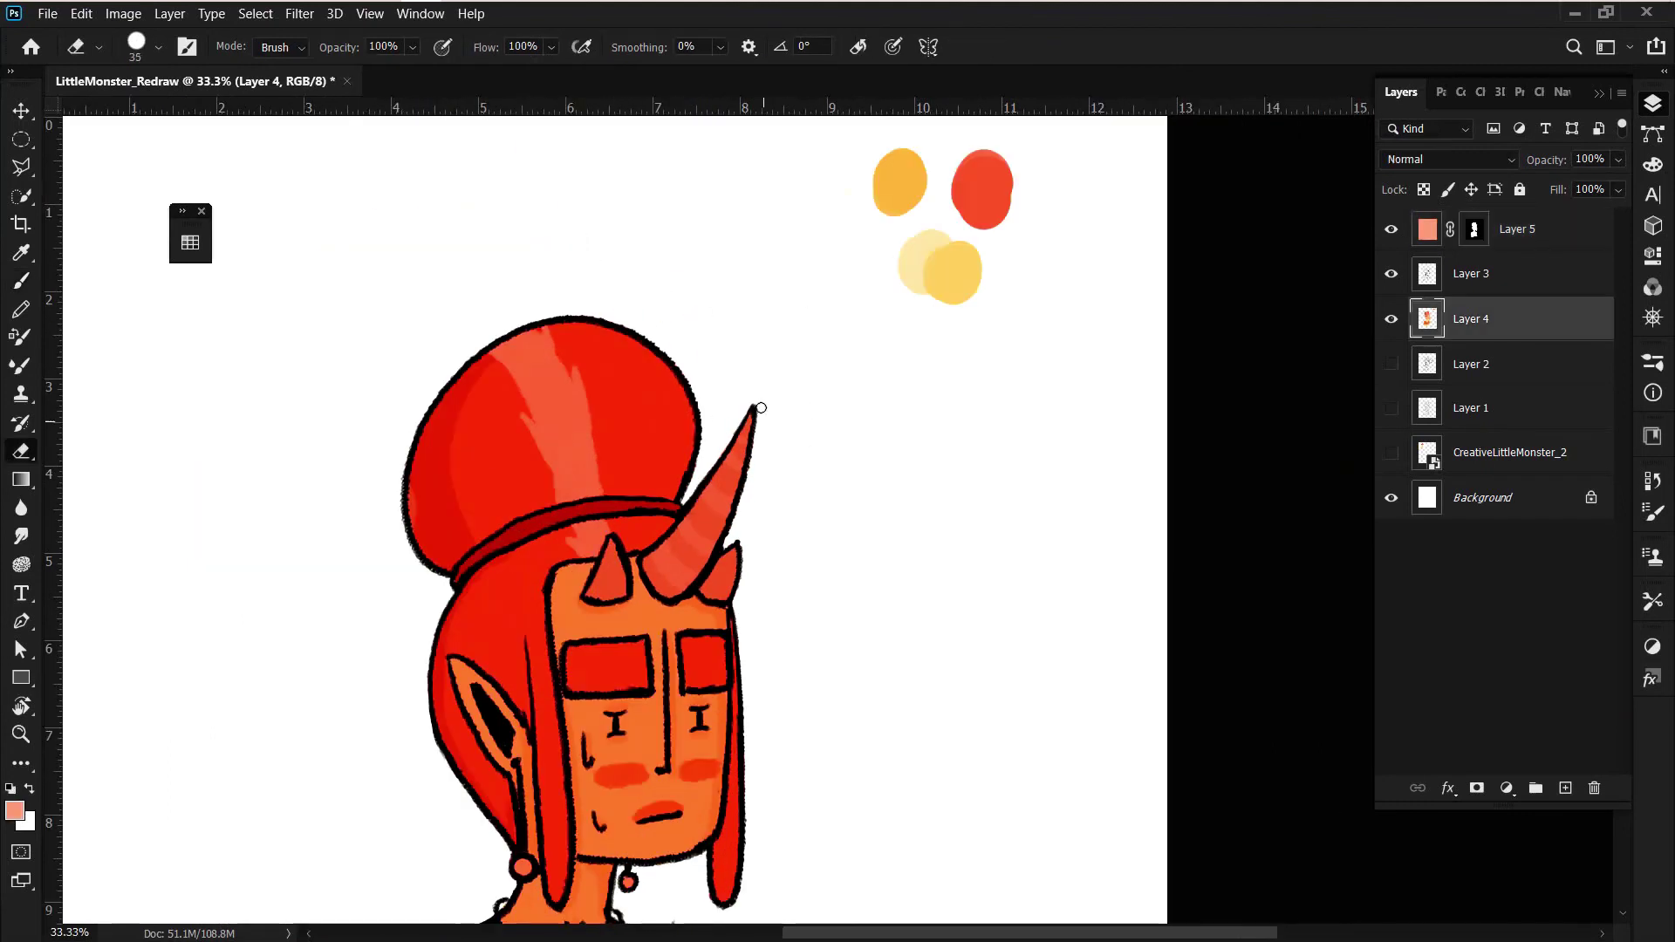
{"action": "scroll", "coordinate": [758, 592], "scroll_direction": "down", "scroll_amount": 3}
{"action": "scroll", "coordinate": [793, 569], "scroll_direction": "down", "scroll_amount": 2}
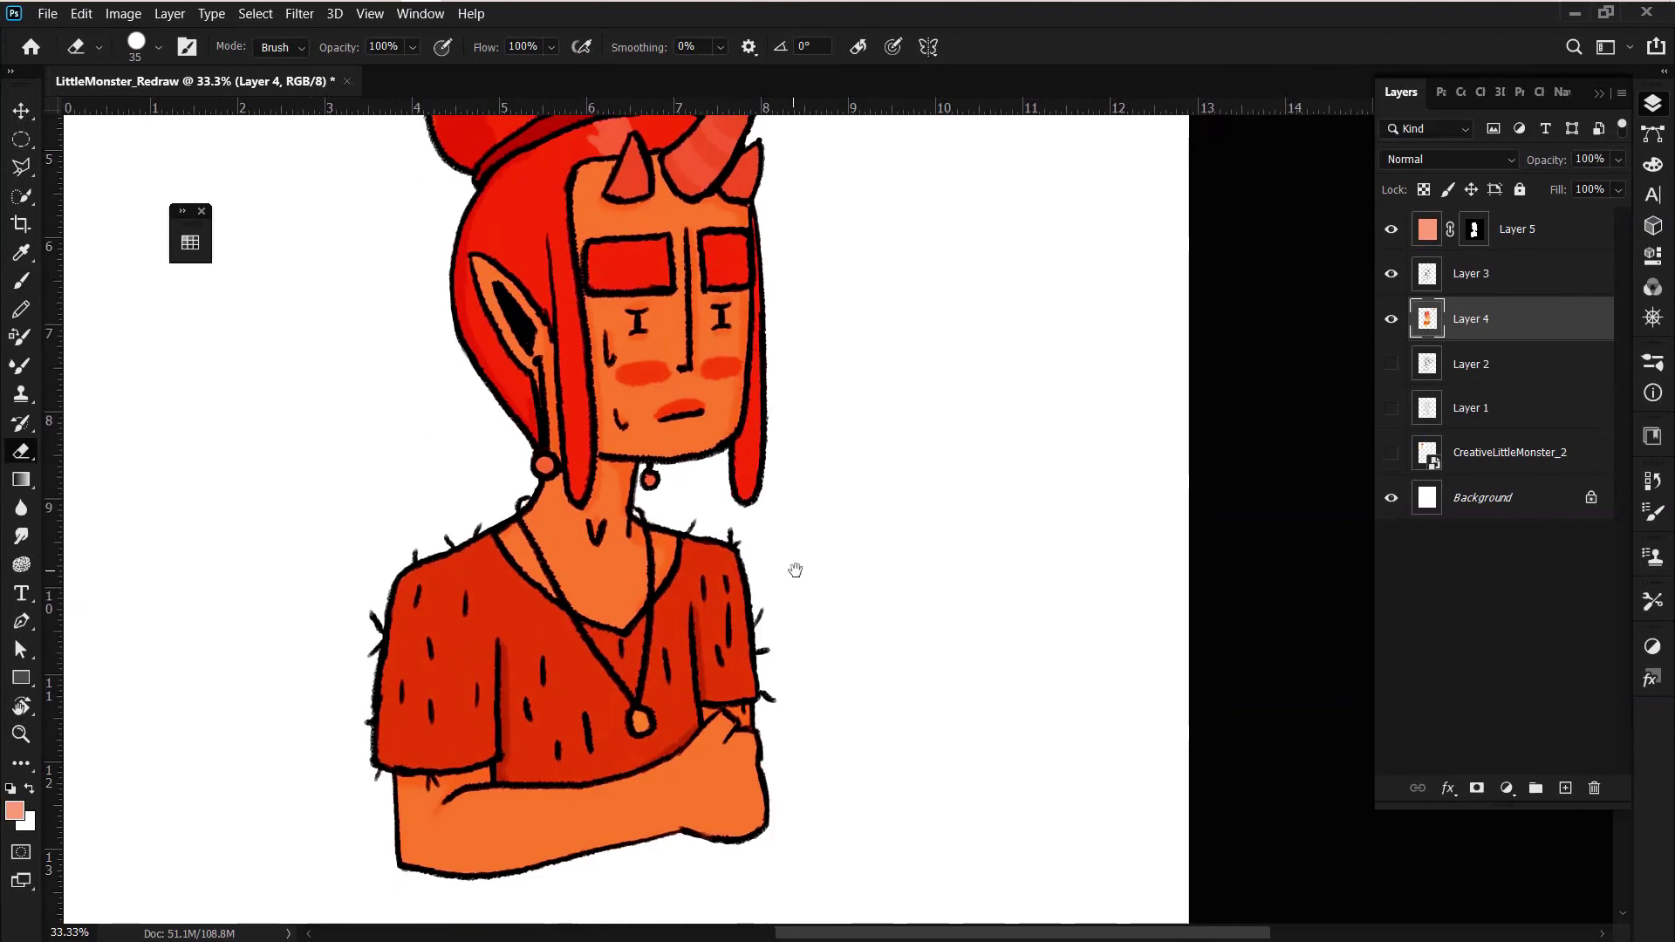
{"action": "scroll", "coordinate": [773, 793], "scroll_direction": "up", "scroll_amount": 3}
- Hide the salmon tint Layer 5 and make Layer 4 the working layer
{"action": "left_click", "coordinate": [1475, 228]}
{"action": "key", "text": "b"}
{"action": "left_click", "coordinate": [419, 299], "text": "alt"}
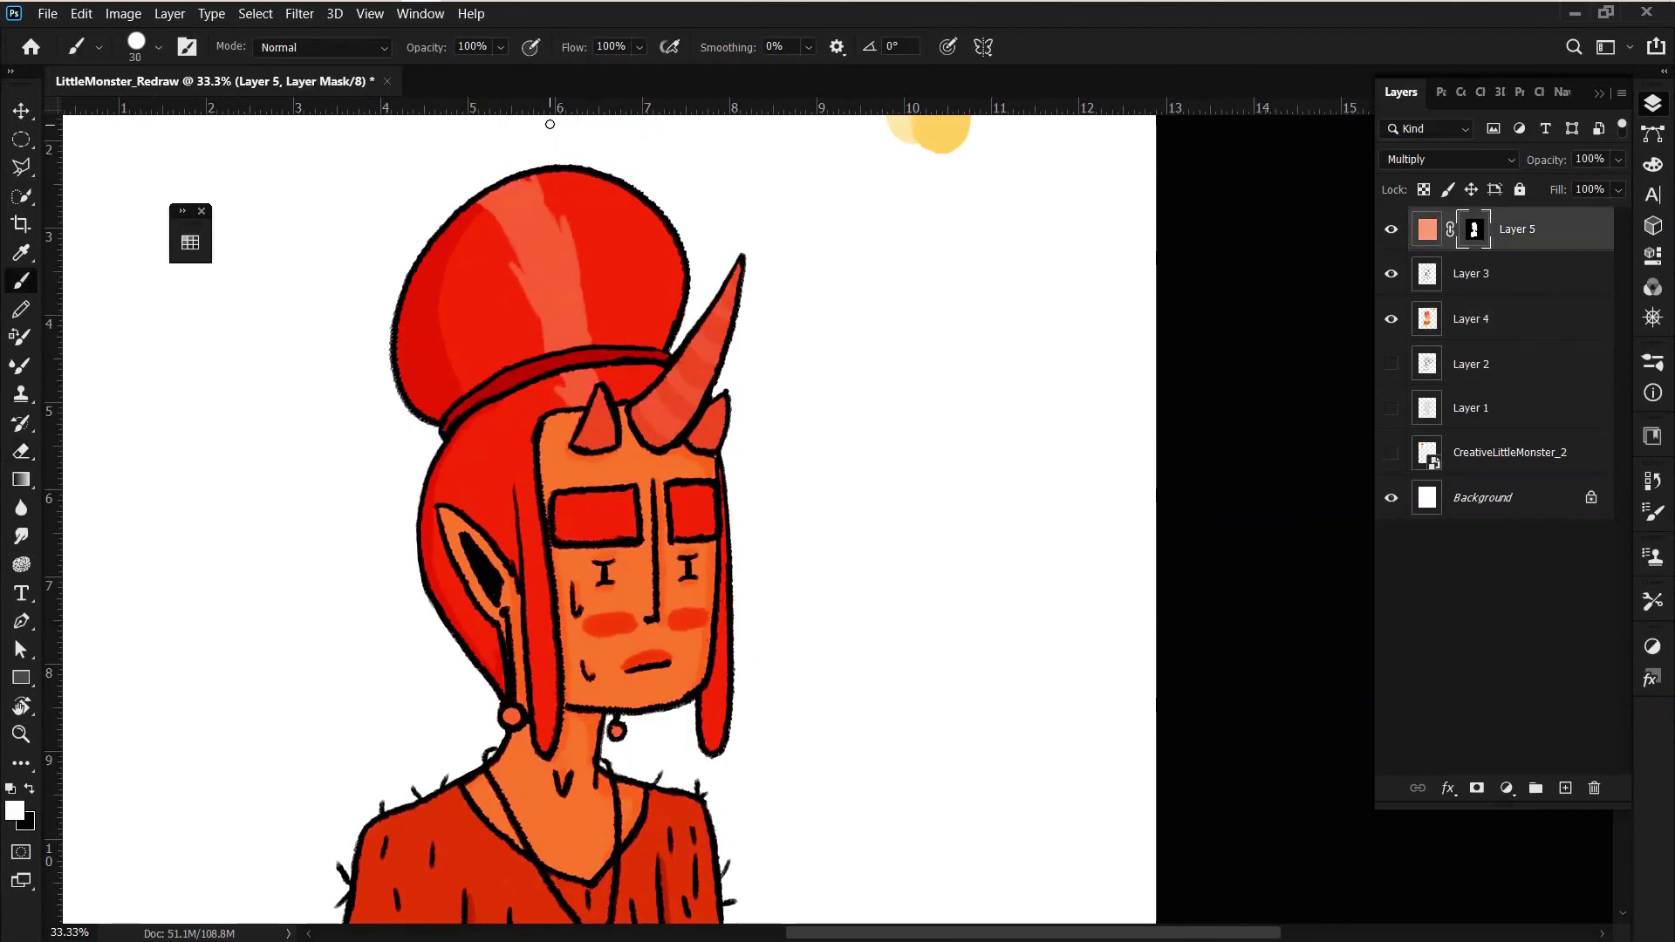
{"action": "left_click", "coordinate": [190, 242]}
{"action": "left_click", "coordinate": [1471, 318]}
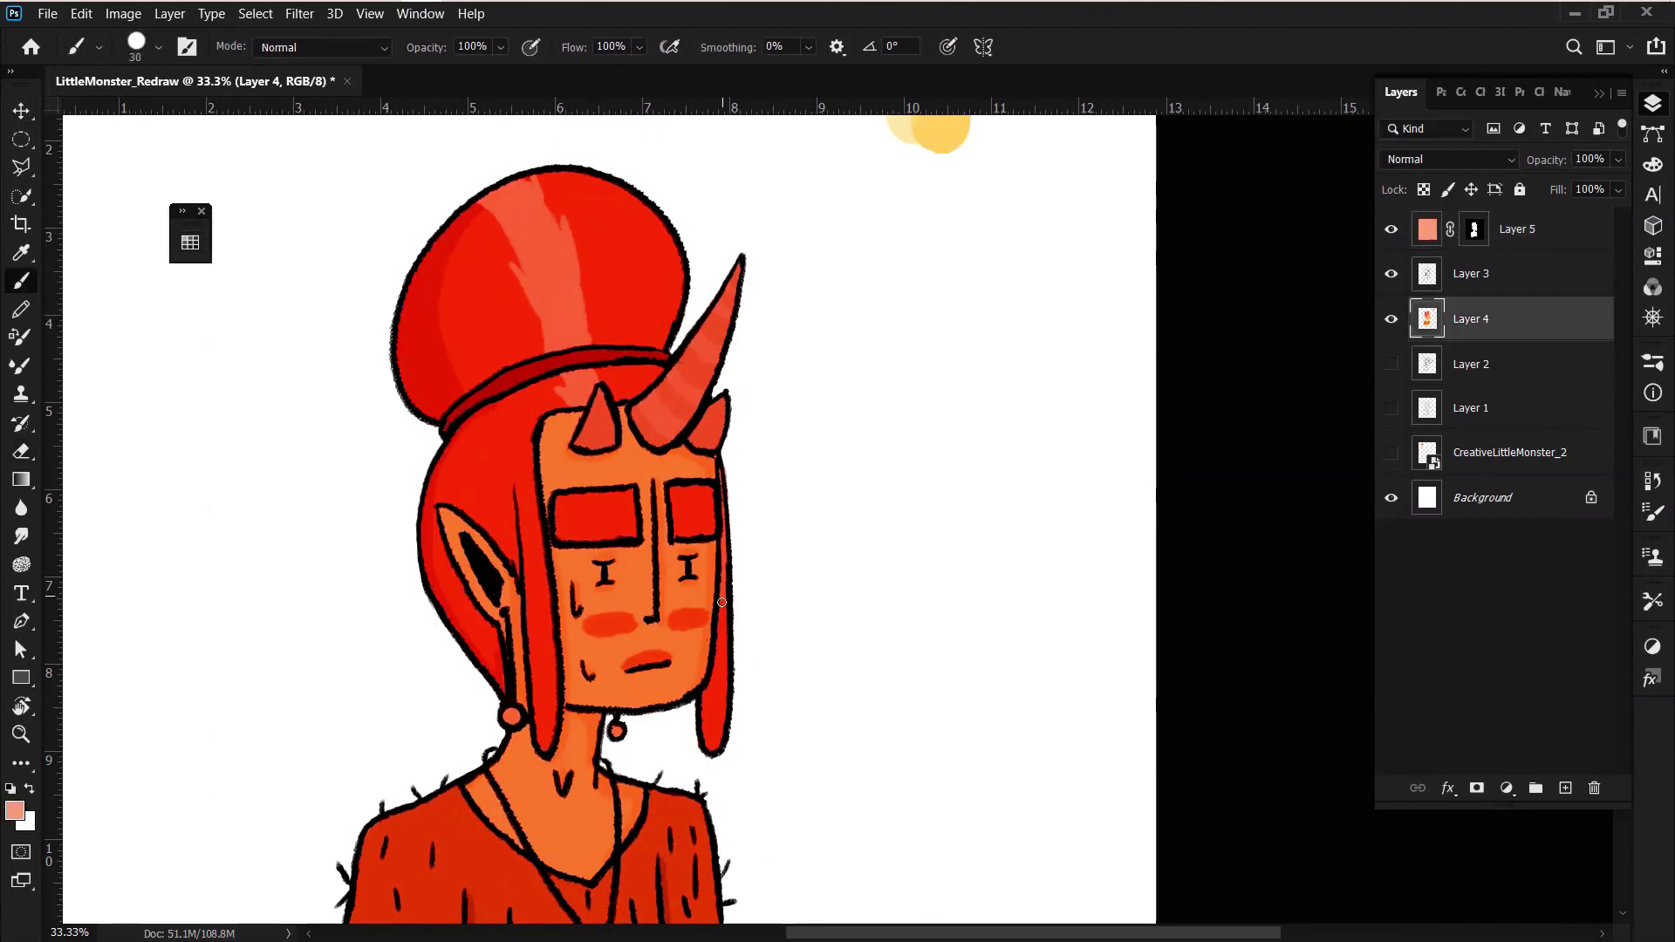
{"action": "left_click", "coordinate": [1391, 229]}
- Paint darker red stripes with a textured brush across both eye bands
{"action": "left_click", "coordinate": [711, 689], "text": "alt"}
{"action": "key", "text": "bracketleft"}
{"action": "key", "text": "bracketleft"}
{"action": "key", "text": "bracketleft"}
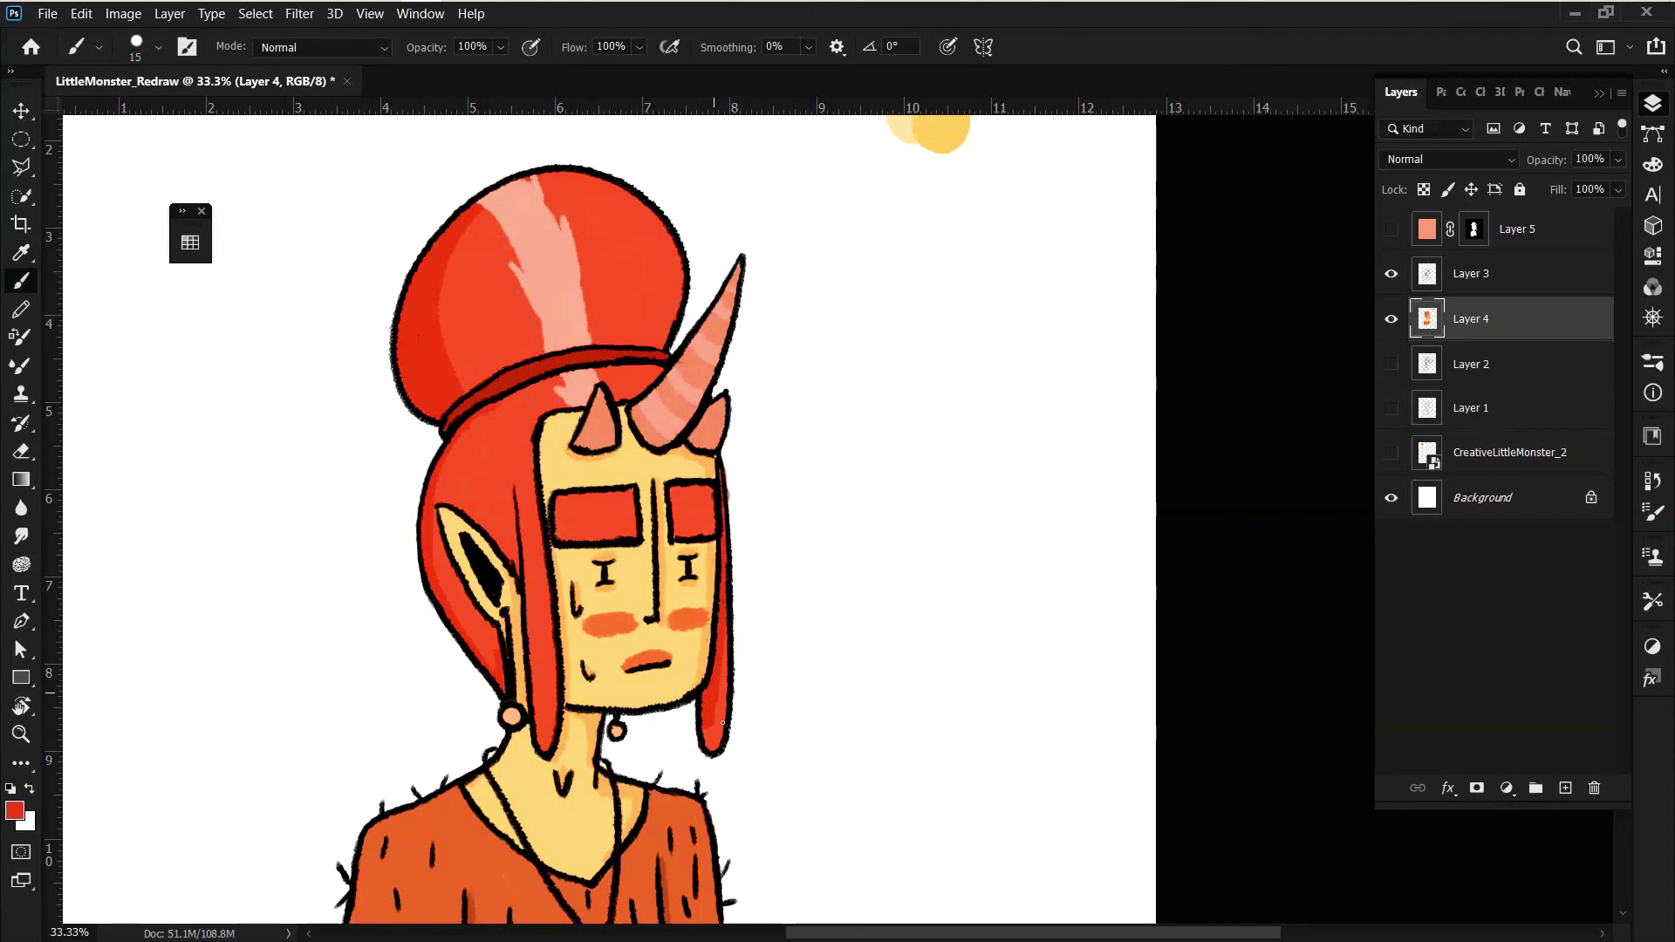
{"action": "left_click", "coordinate": [150, 56]}
{"action": "double_click", "coordinate": [218, 348]}
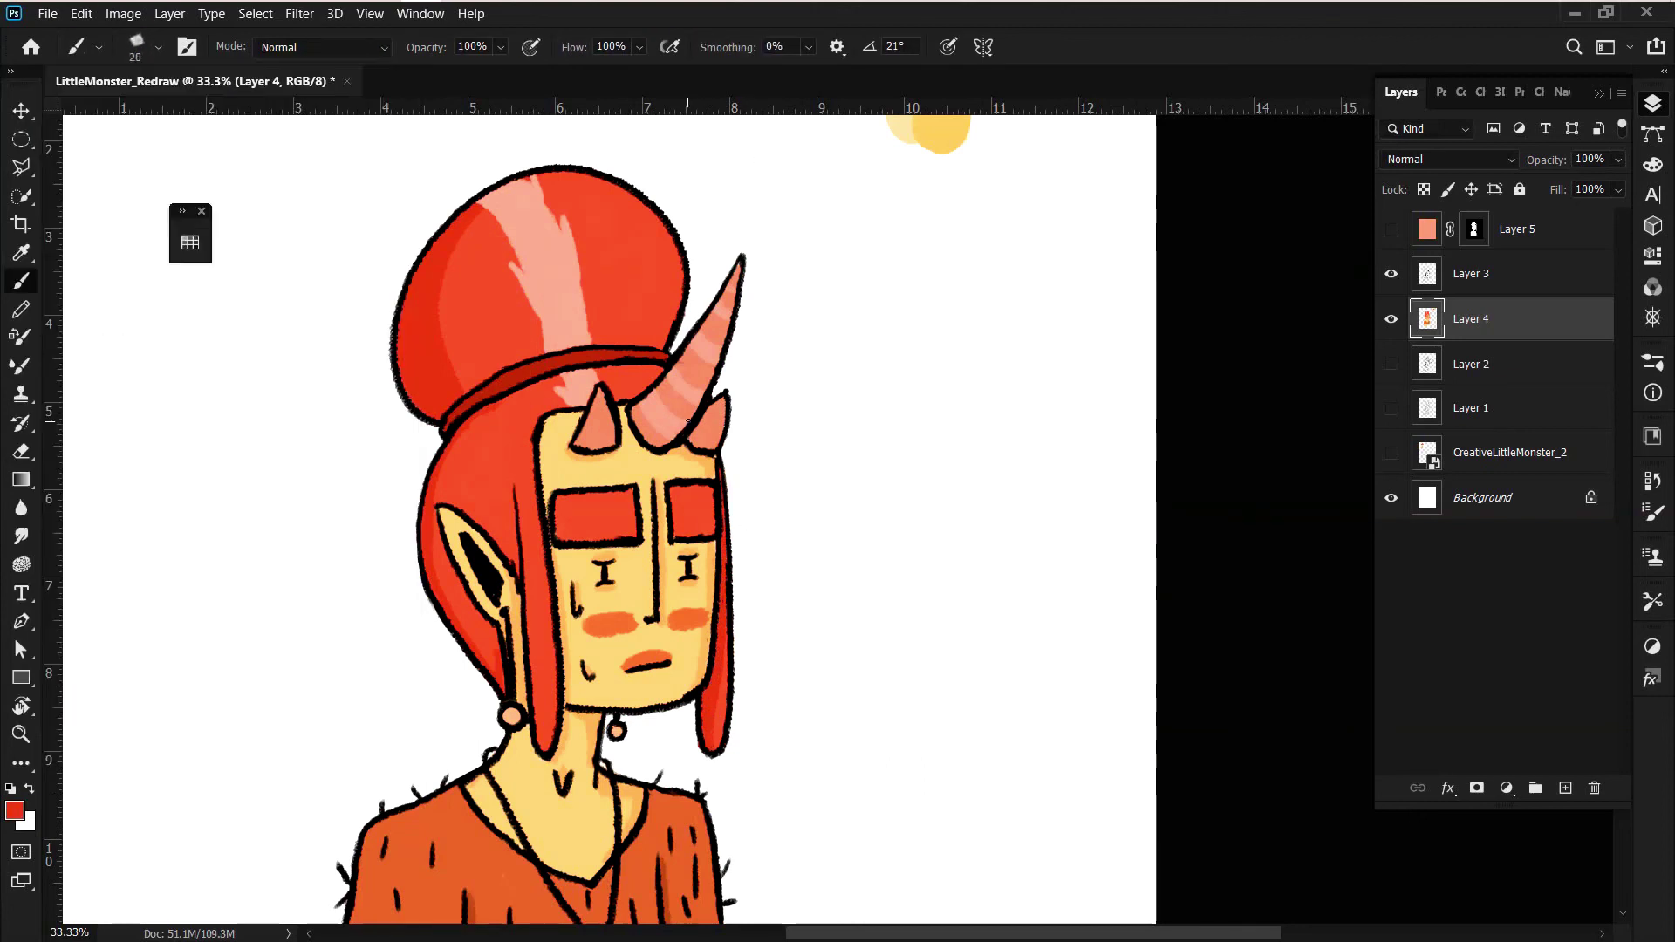
{"action": "left_click_drag", "start_coordinate": [692, 486], "coordinate": [681, 534]}
{"action": "mouse_move", "coordinate": [623, 493]}
{"action": "left_mouse_down"}
{"action": "mouse_move", "coordinate": [611, 538]}
{"action": "mouse_move", "coordinate": [573, 540]}
{"action": "left_mouse_up"}
{"action": "left_click_drag", "start_coordinate": [564, 496], "coordinate": [559, 515]}
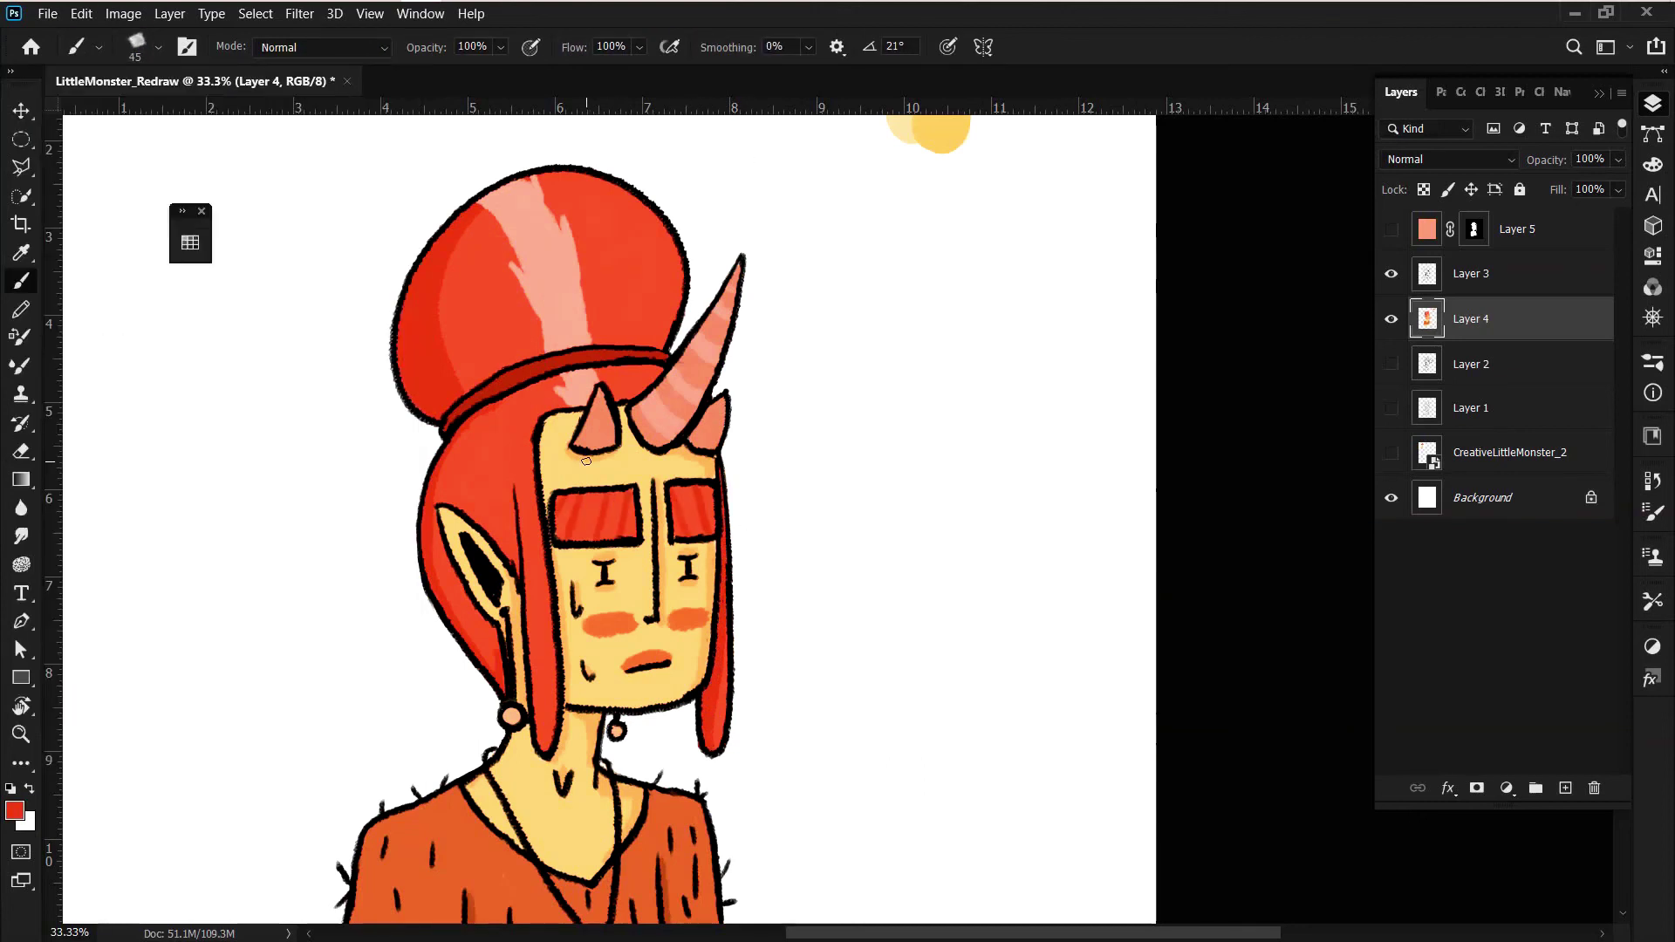
{"action": "left_click", "coordinate": [585, 721], "text": "alt"}
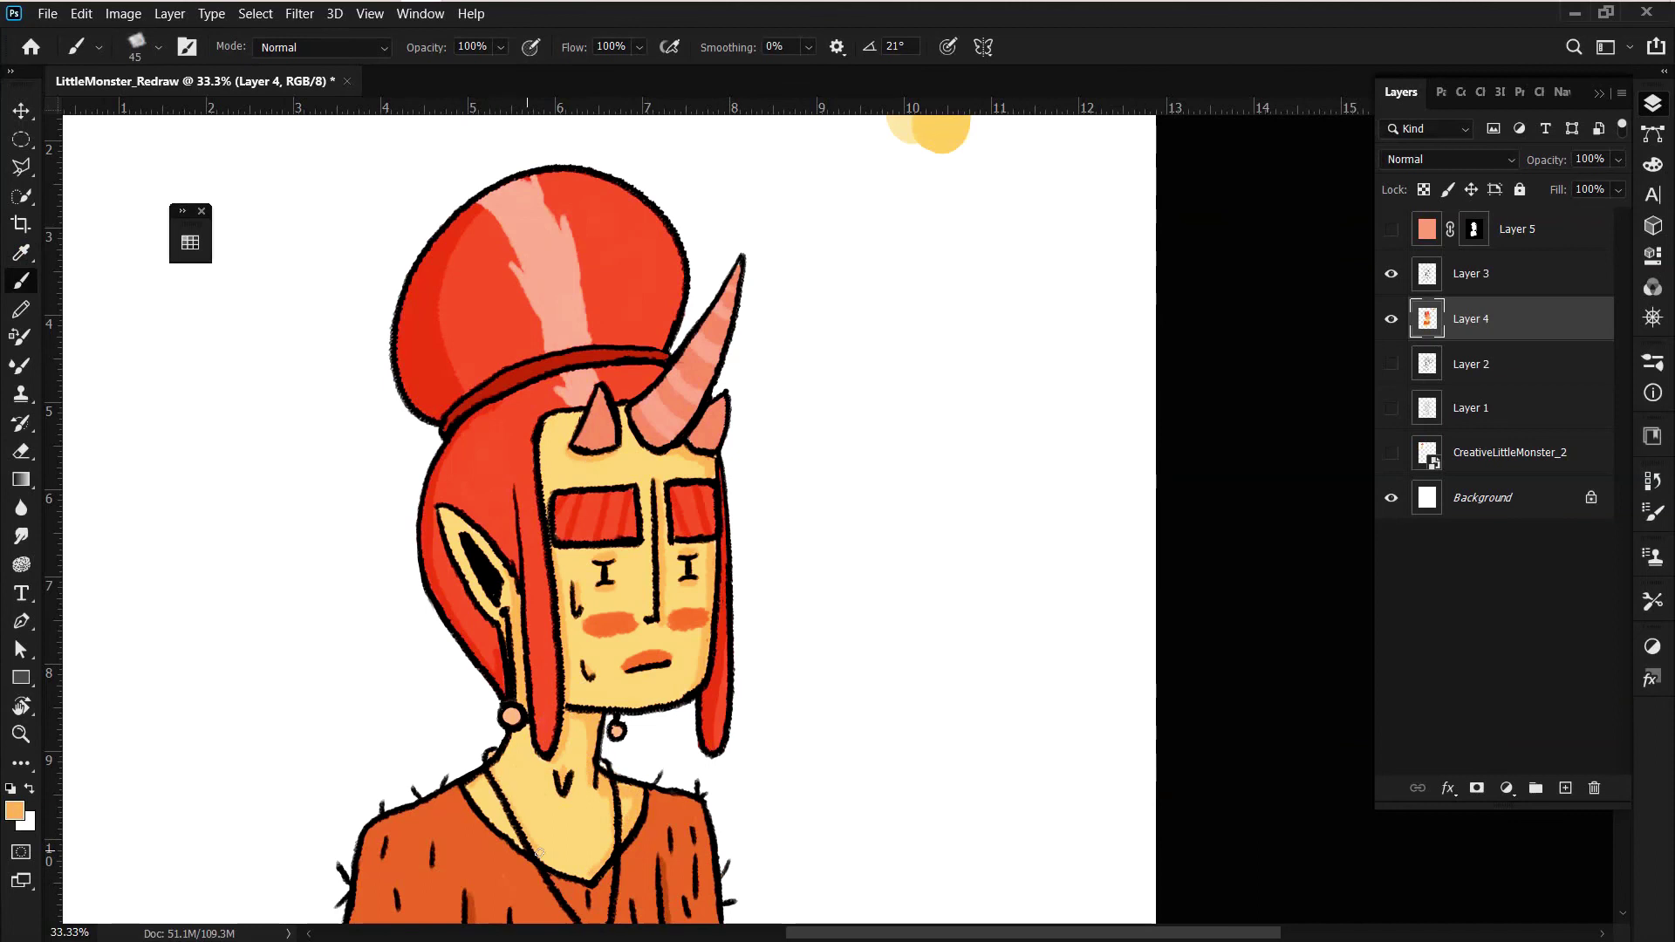
{"action": "key", "text": "e"}
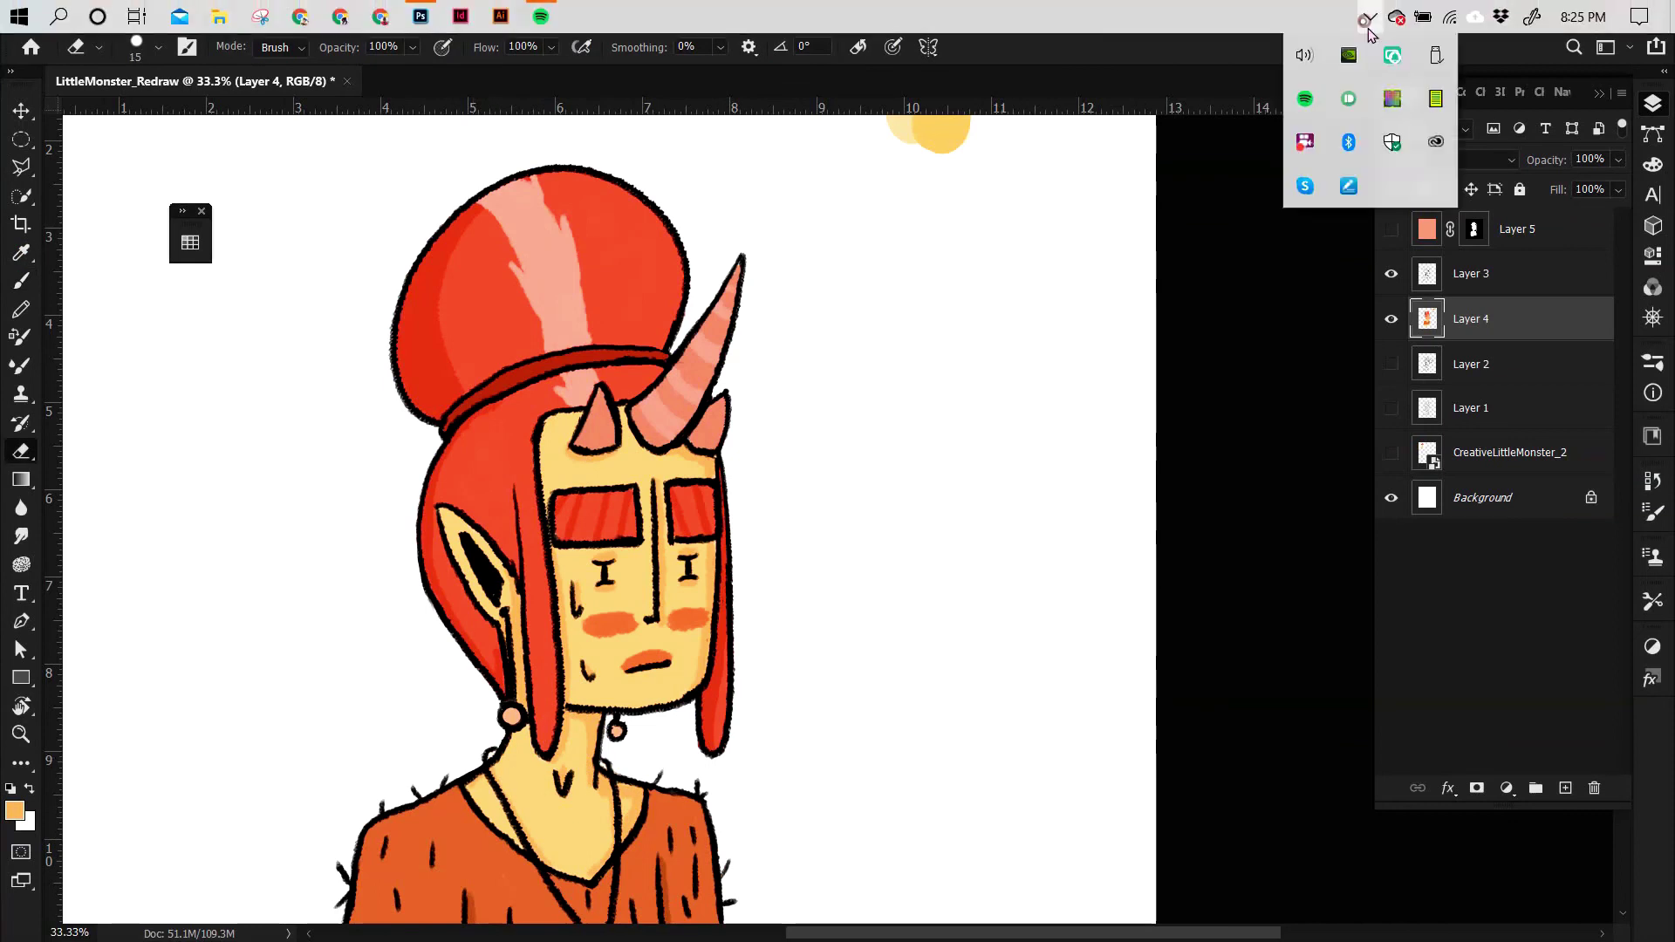
- Paint a peach stripe across the shirt on Layer 4
{"action": "key", "text": "ctrl+minus"}
{"action": "key", "text": "bracketright"}
{"action": "key", "text": "b"}
{"action": "left_click", "coordinate": [157, 47]}
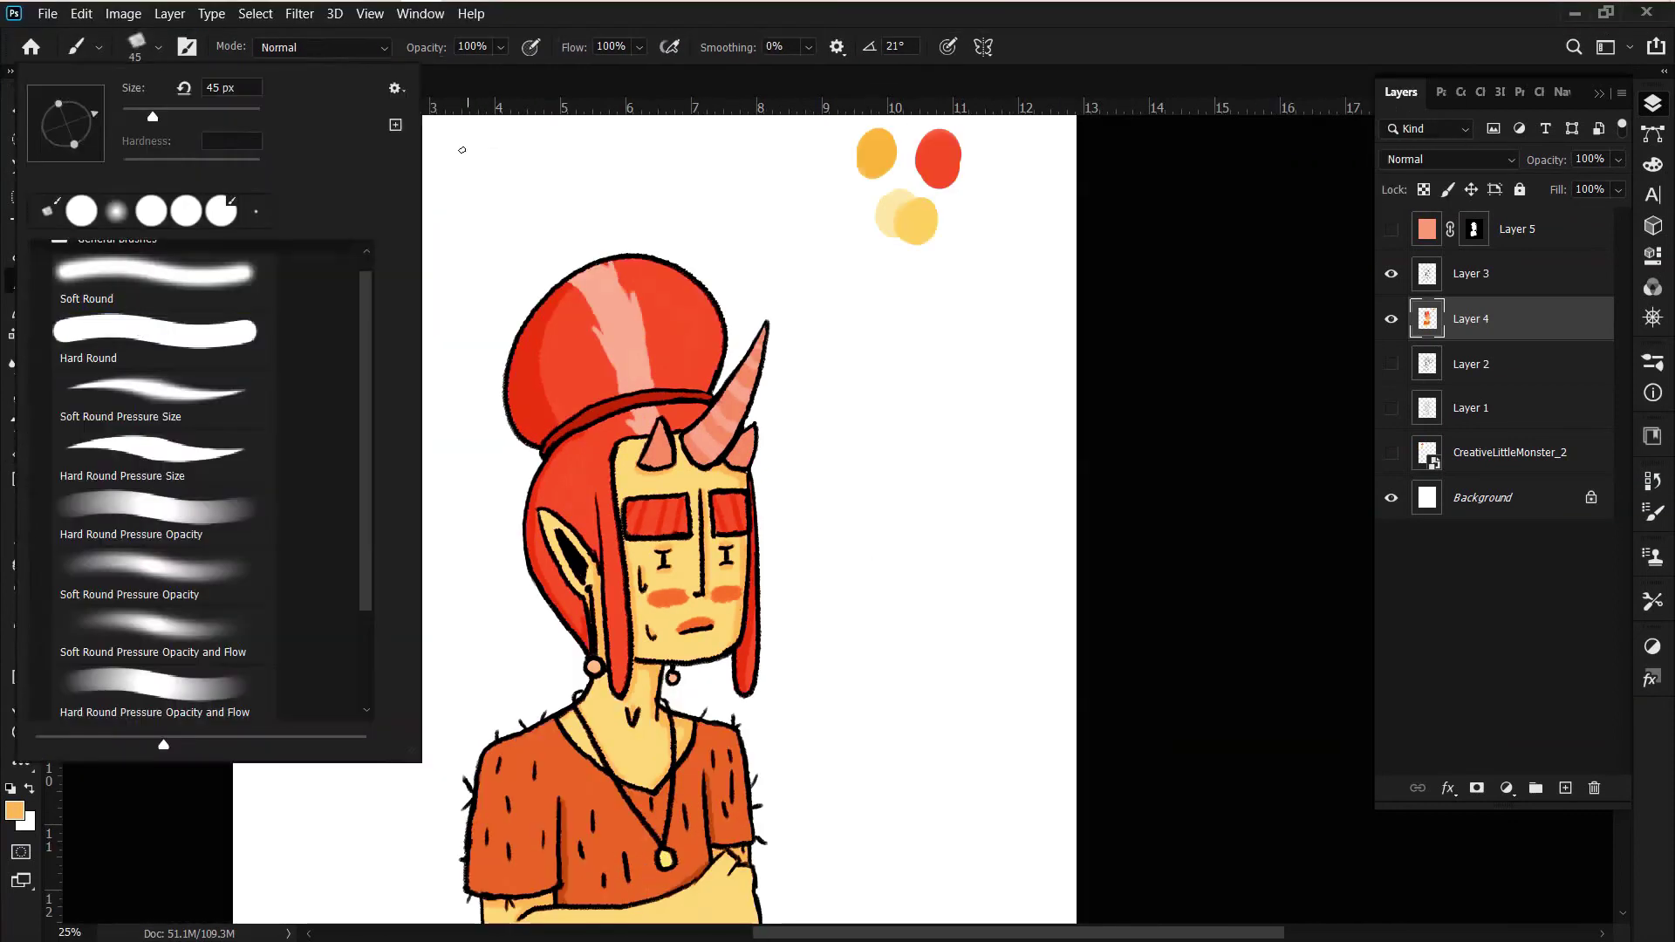
{"action": "left_click", "coordinate": [189, 243]}
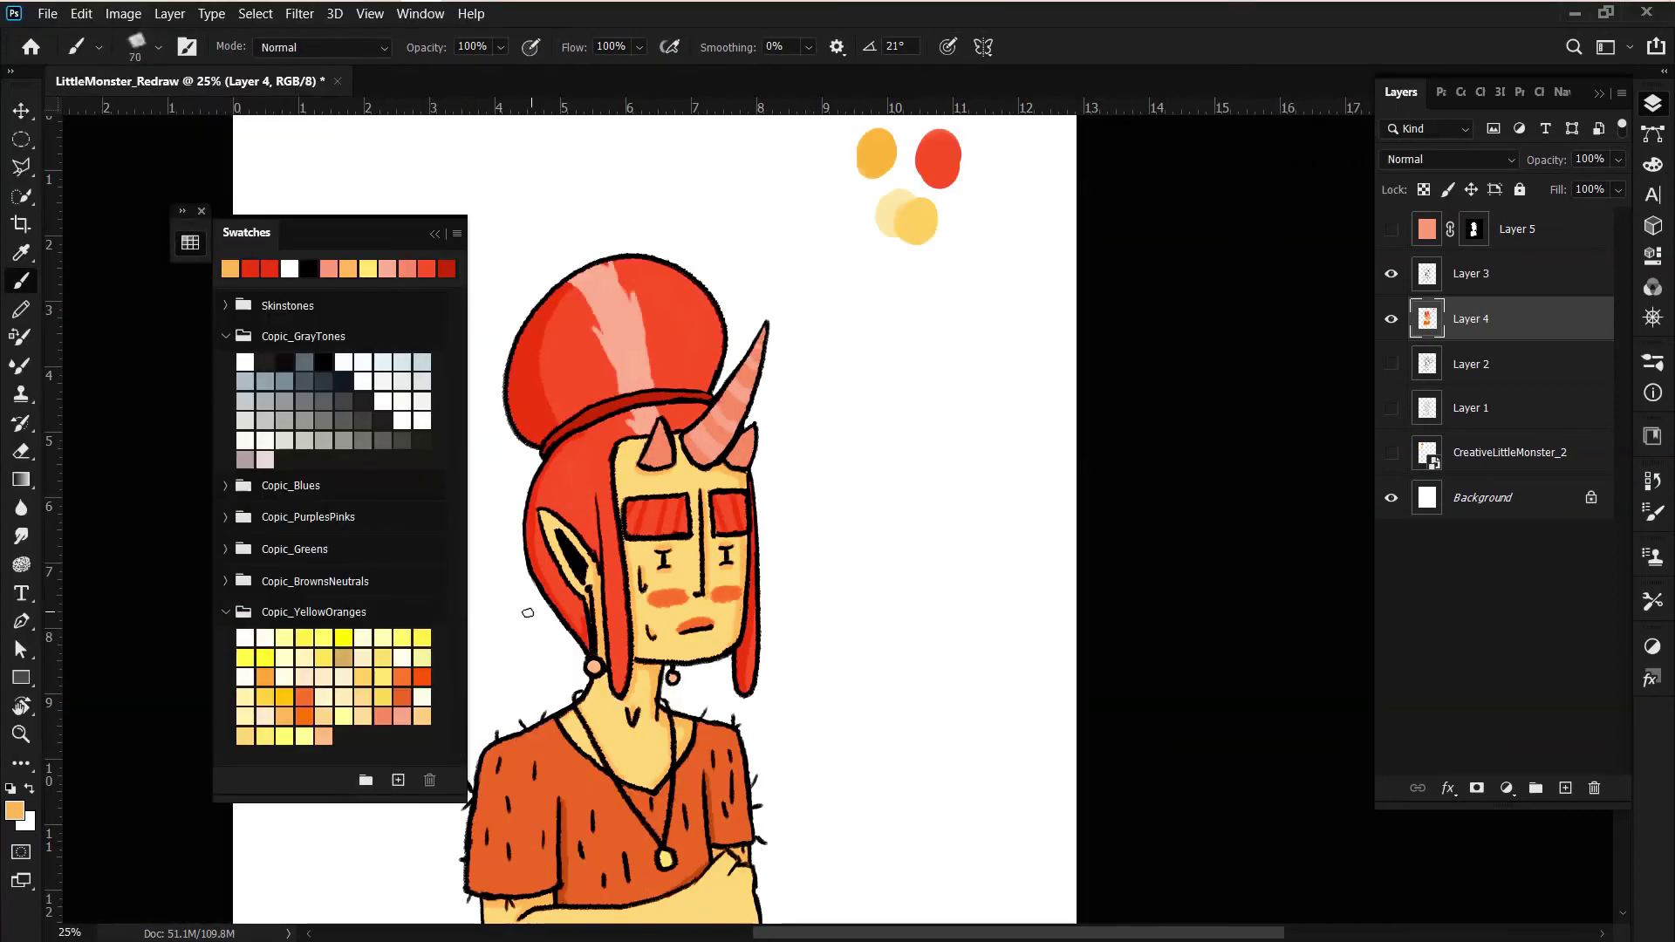
{"action": "left_click", "coordinate": [395, 636]}
{"action": "left_click", "coordinate": [434, 233]}
{"action": "left_click_drag", "start_coordinate": [475, 818], "coordinate": [746, 792]}
{"action": "left_click_drag", "start_coordinate": [640, 789], "coordinate": [673, 740]}
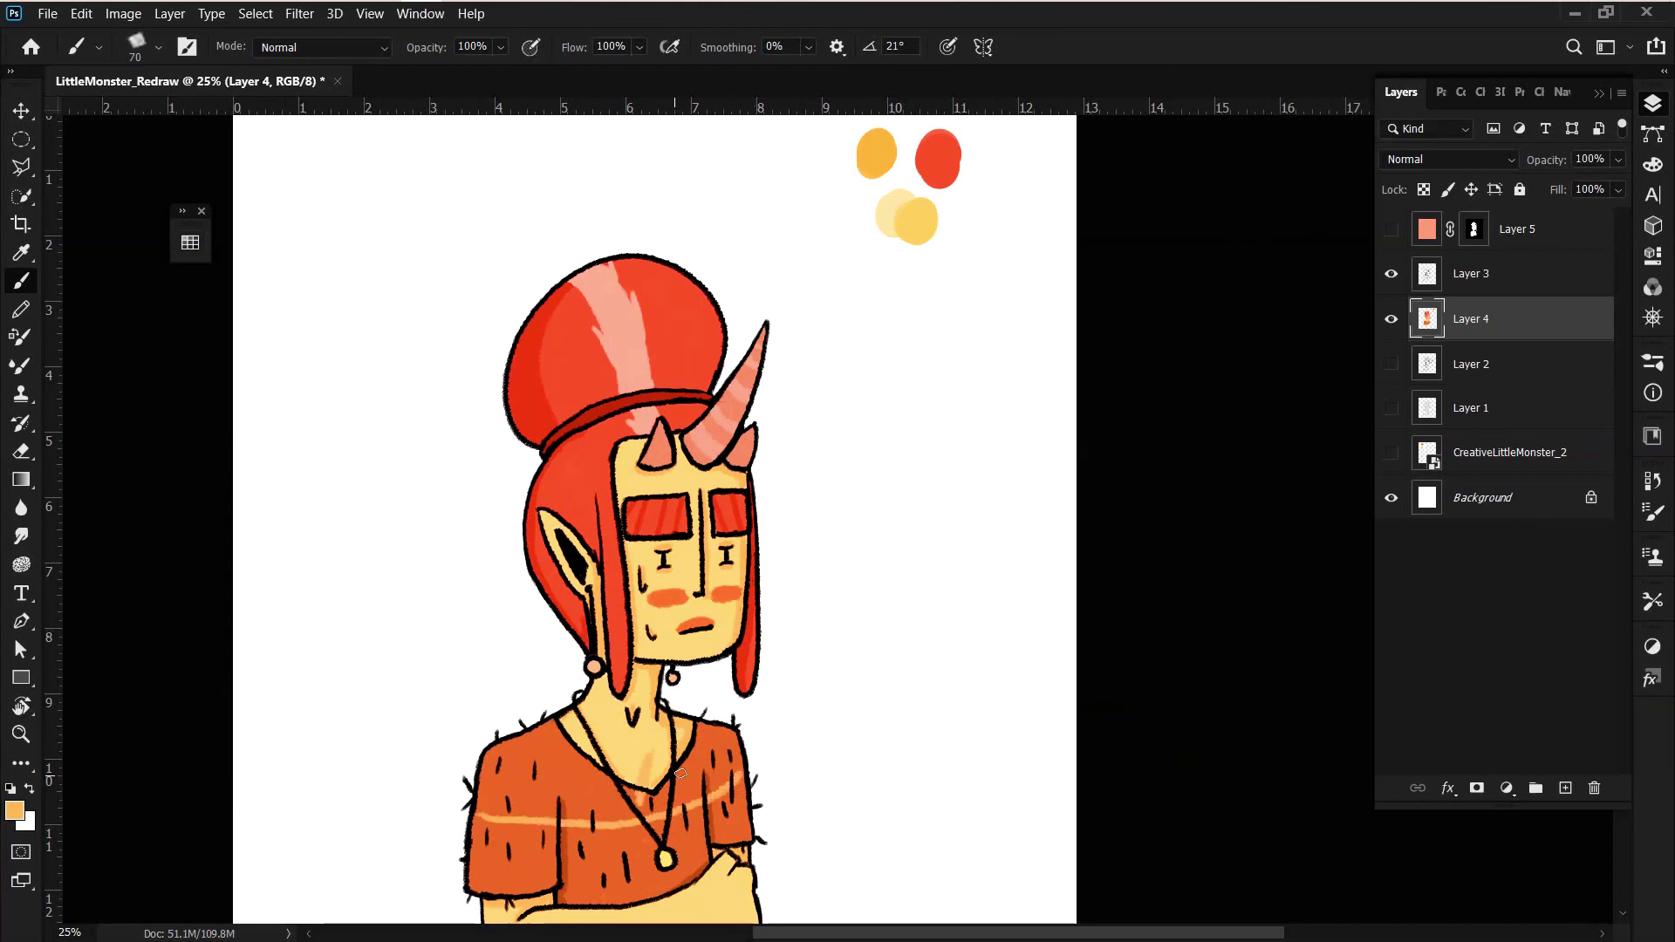
{"action": "key", "text": "ctrl+z"}
{"action": "left_click_drag", "start_coordinate": [475, 813], "coordinate": [697, 800]}
- Add more light stripes across the lower shirt, left sleeve and upper shirt
{"action": "left_click_drag", "start_coordinate": [562, 865], "coordinate": [706, 843]}
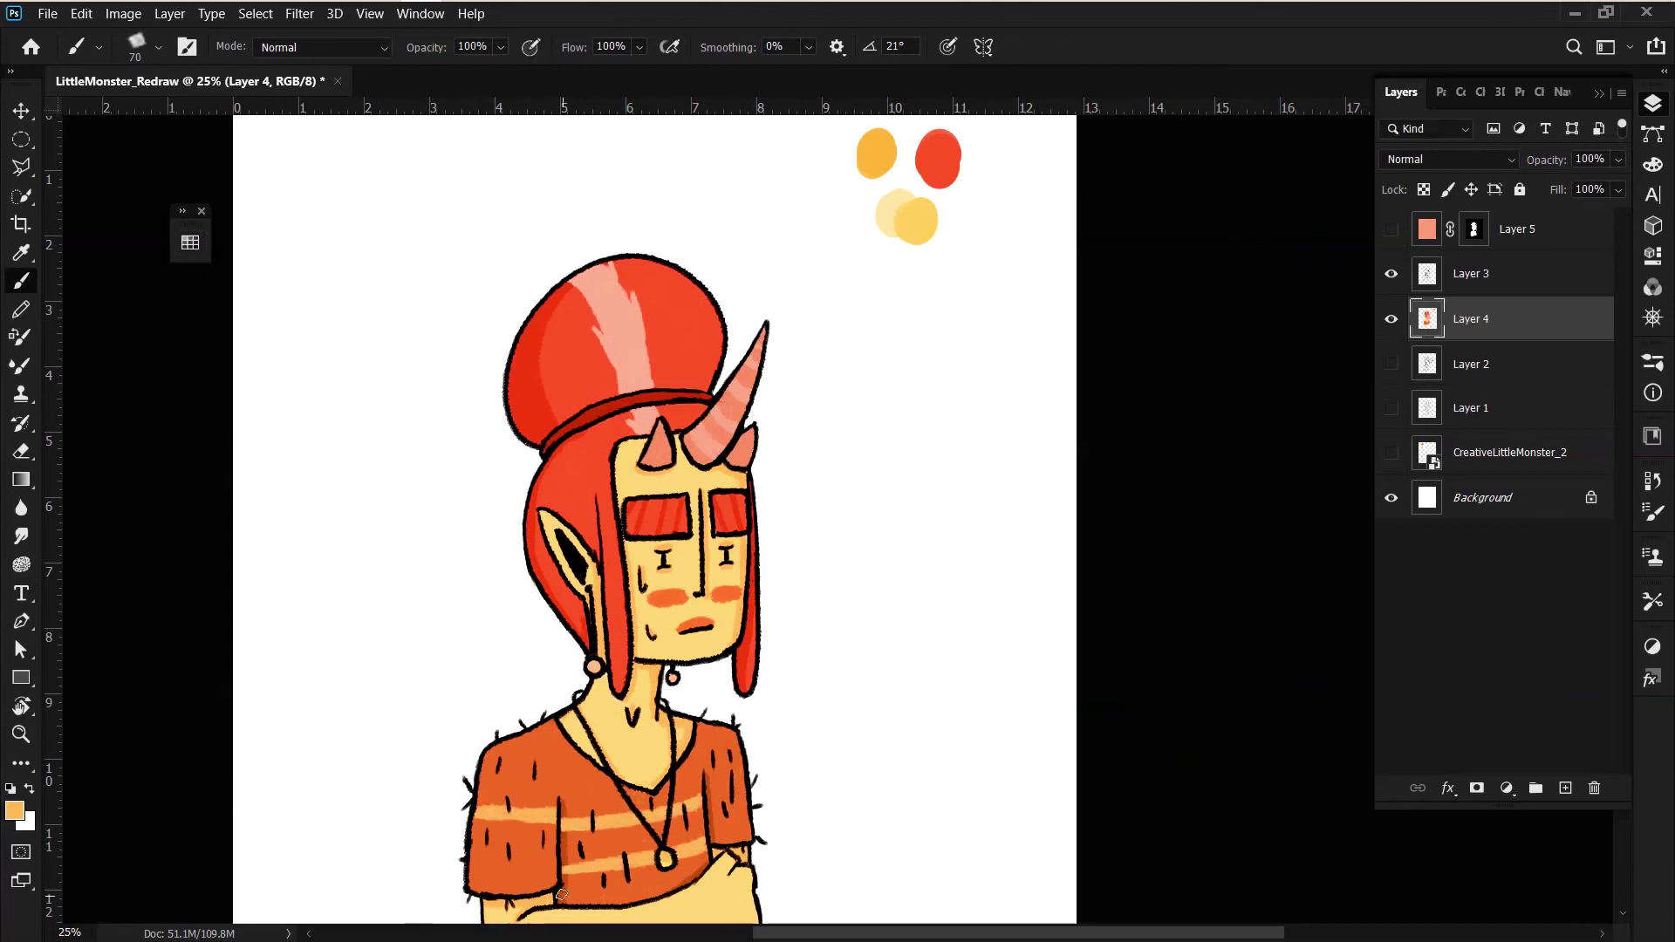
{"action": "left_click_drag", "start_coordinate": [563, 894], "coordinate": [709, 873]}
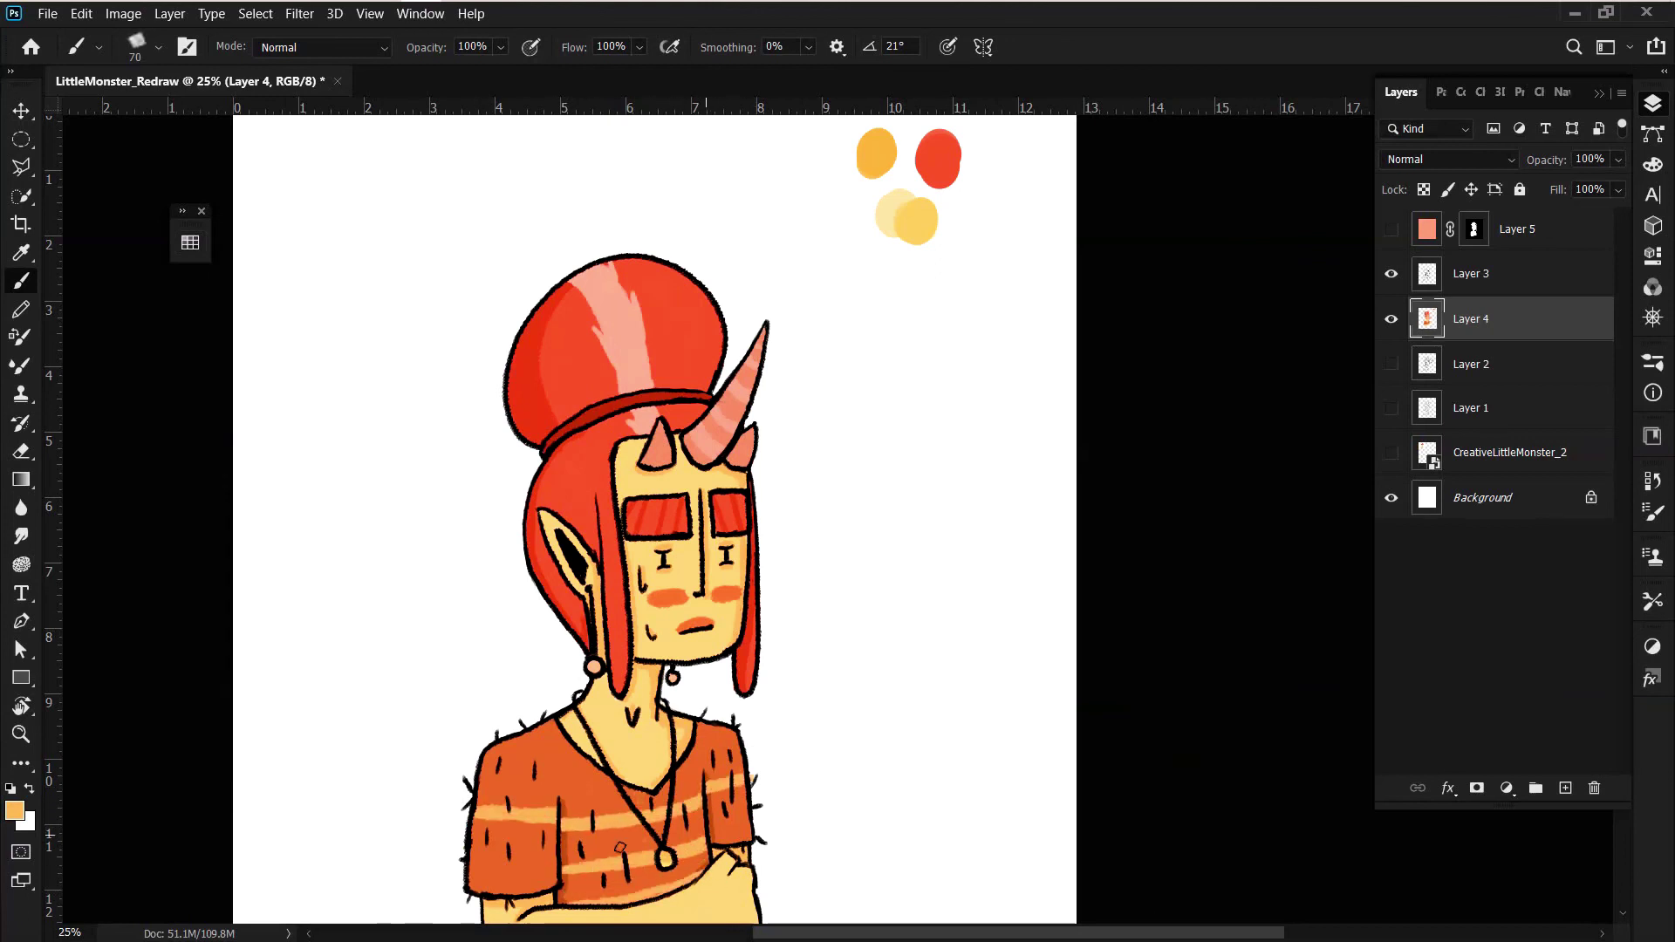
{"action": "mouse_move", "coordinate": [565, 860]}
{"action": "left_mouse_down"}
{"action": "mouse_move", "coordinate": [471, 861]}
{"action": "mouse_move", "coordinate": [486, 860]}
{"action": "left_mouse_up"}
{"action": "key", "text": "ctrl+z"}
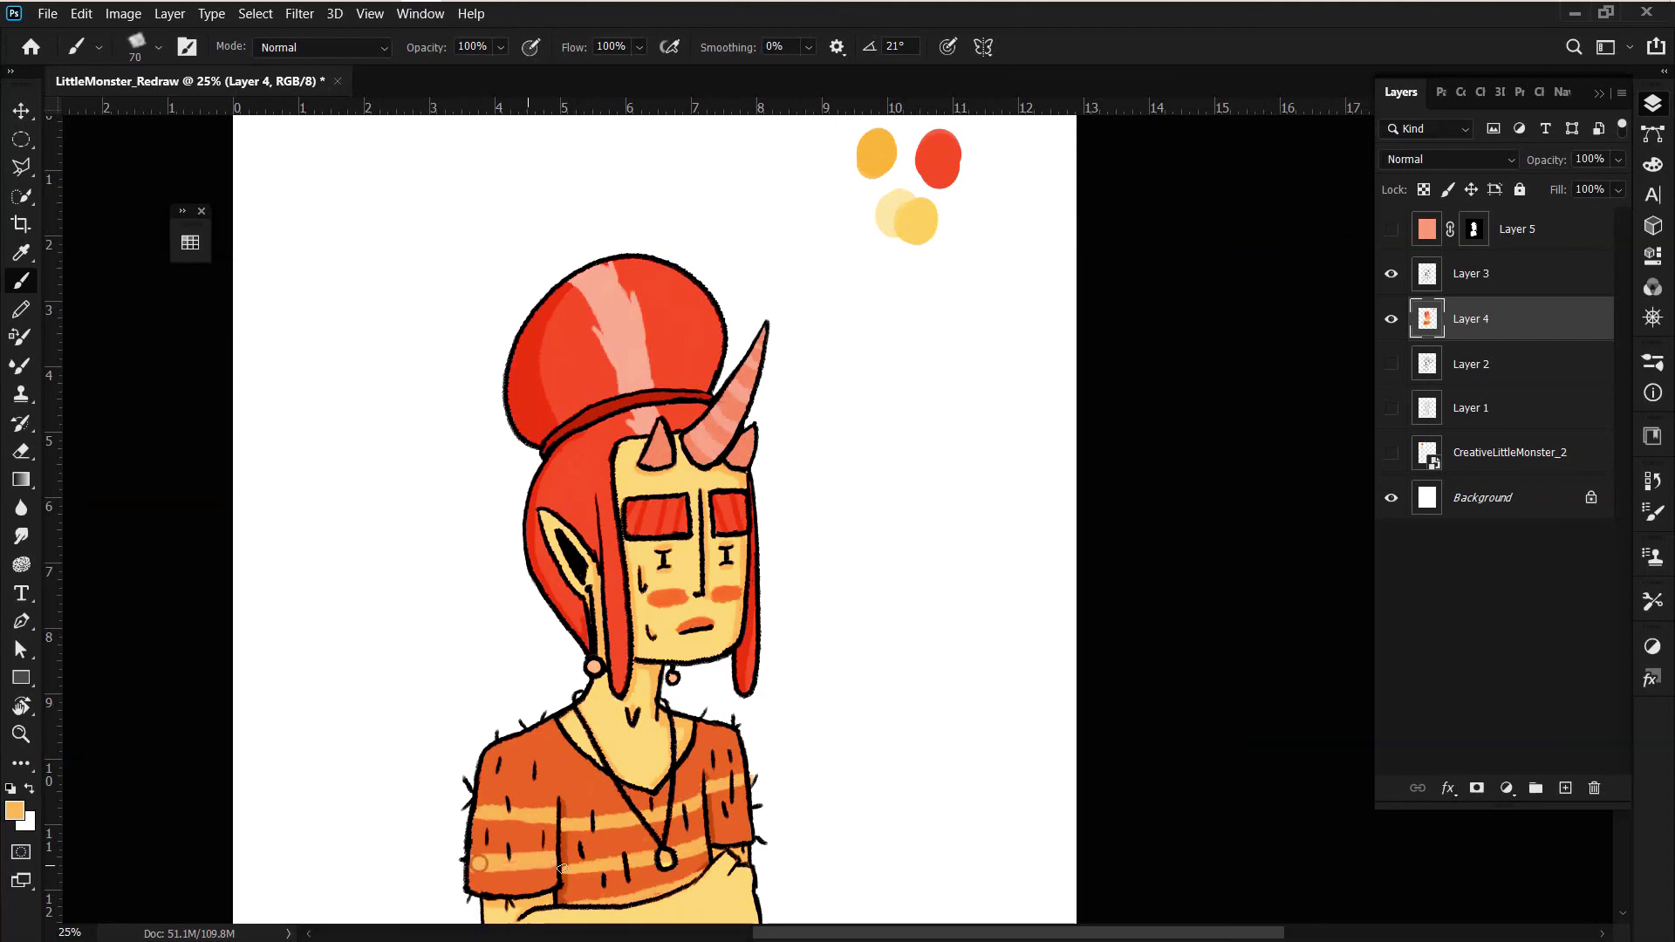
{"action": "left_click_drag", "start_coordinate": [615, 781], "coordinate": [501, 776]}
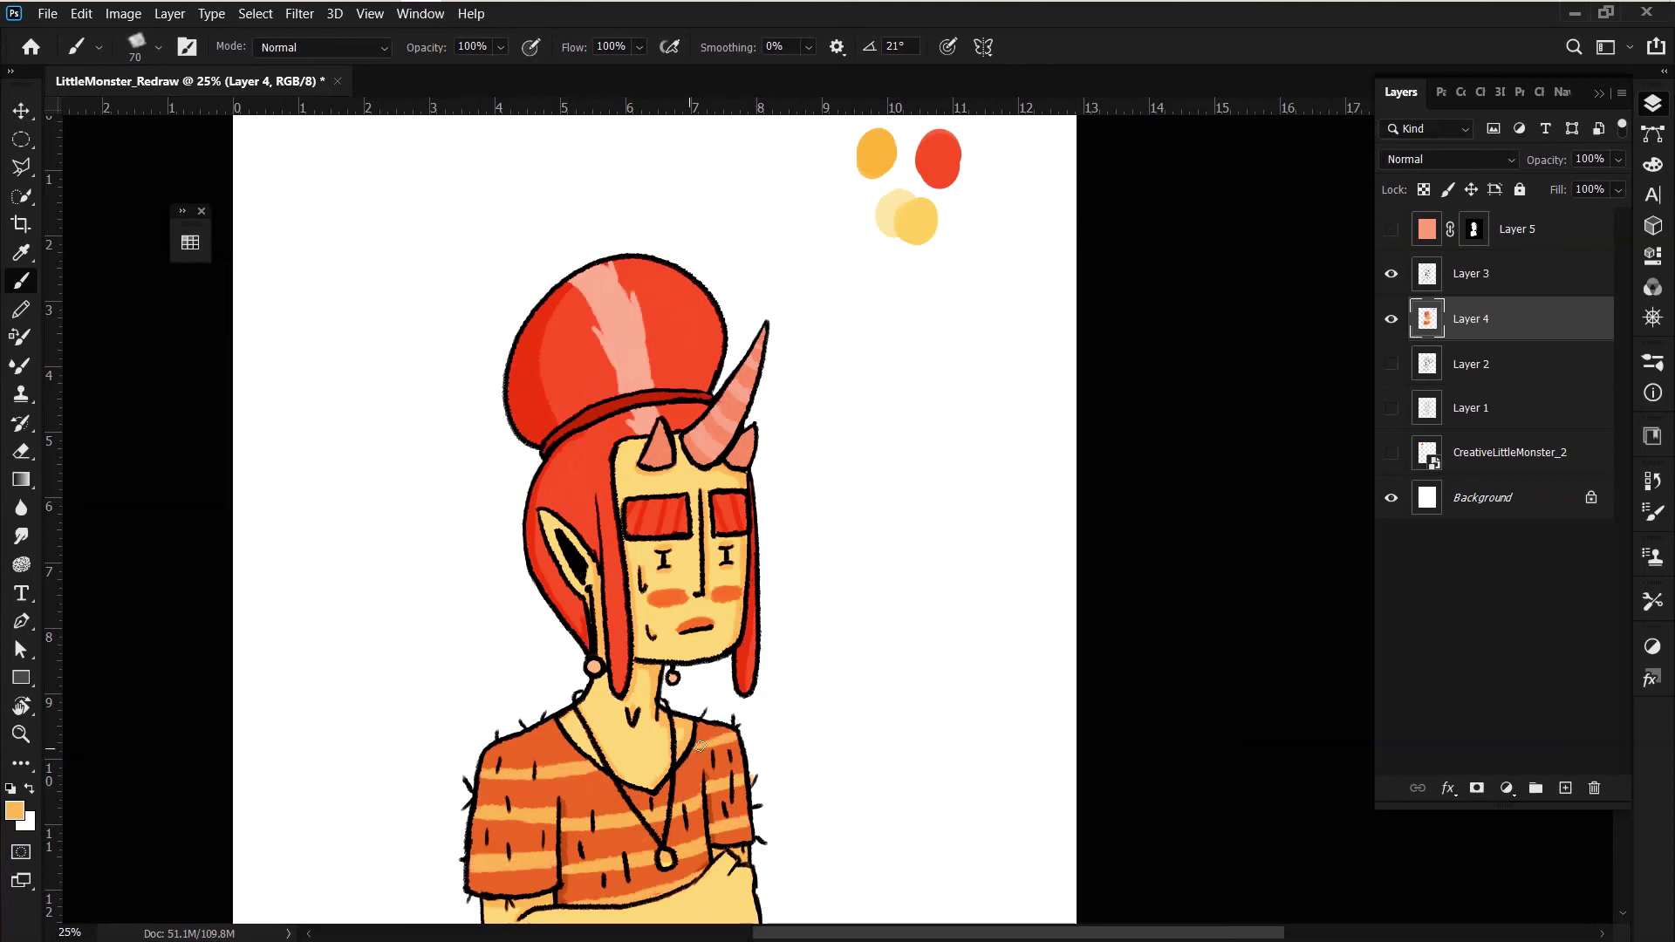
- Turn the salmon overlay Layer 5 back on and blend it as Soft Light
{"action": "key", "text": "ctrl+minus"}
{"action": "left_click", "coordinate": [1390, 228]}
{"action": "left_click", "coordinate": [1448, 159]}
{"action": "left_click", "coordinate": [1439, 428]}
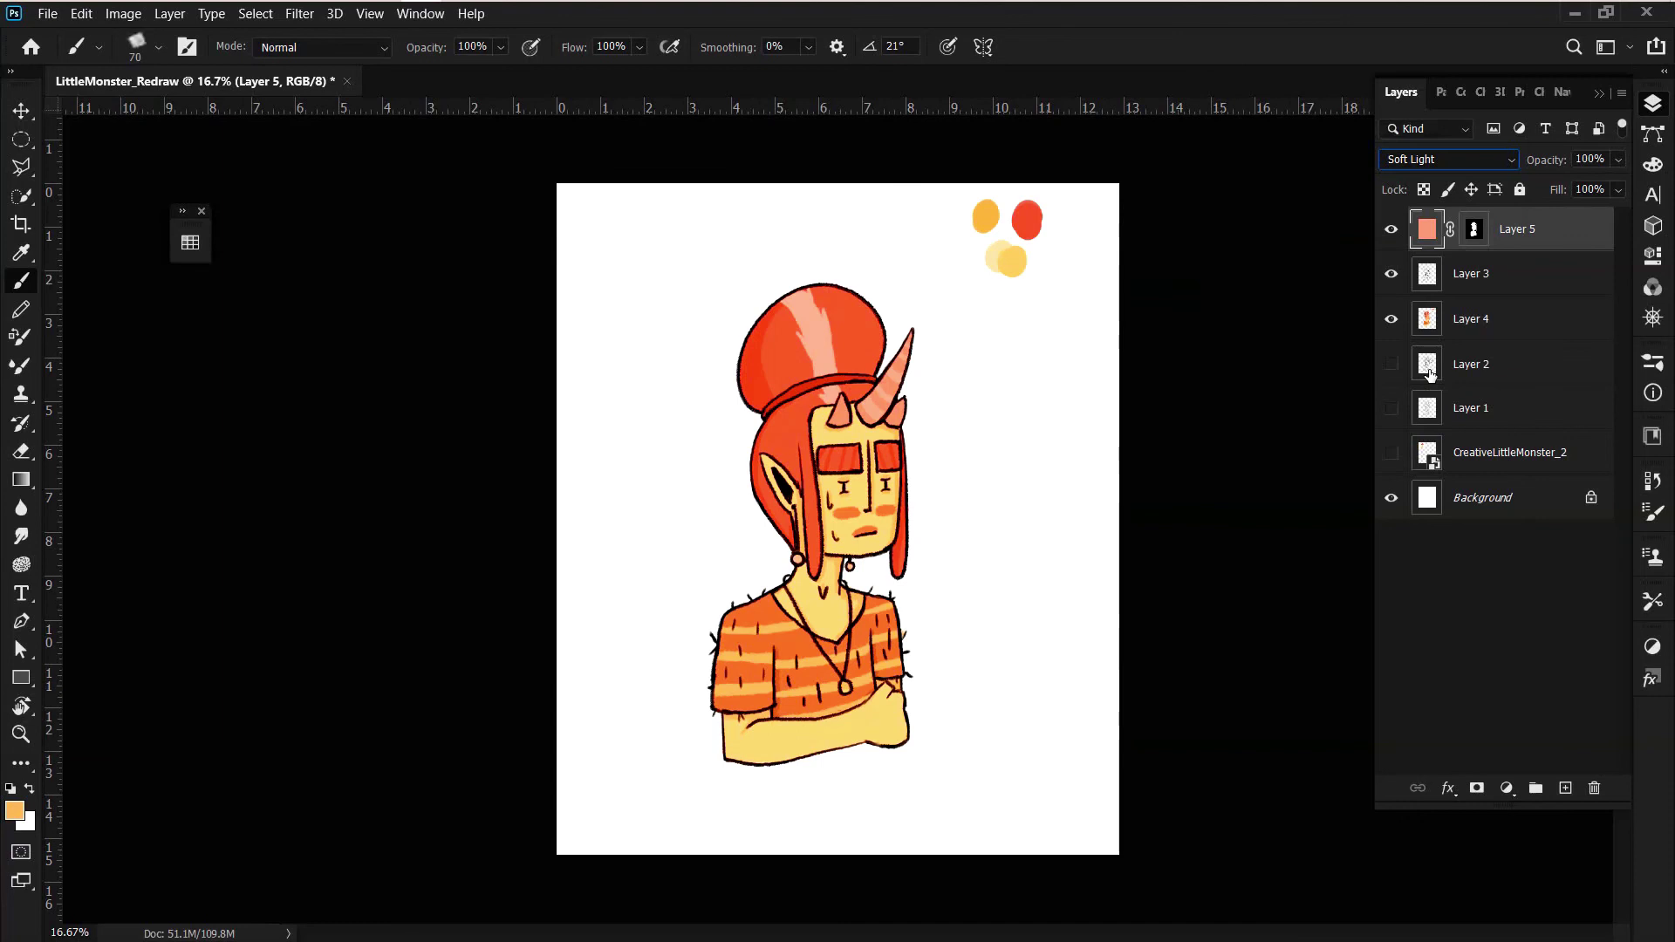
- Add a new background layer and choose a light peach paint colour
{"action": "key", "text": "ctrl+shift+alt+n"}
{"action": "left_click", "coordinate": [191, 243]}
{"action": "left_click", "coordinate": [383, 677]}
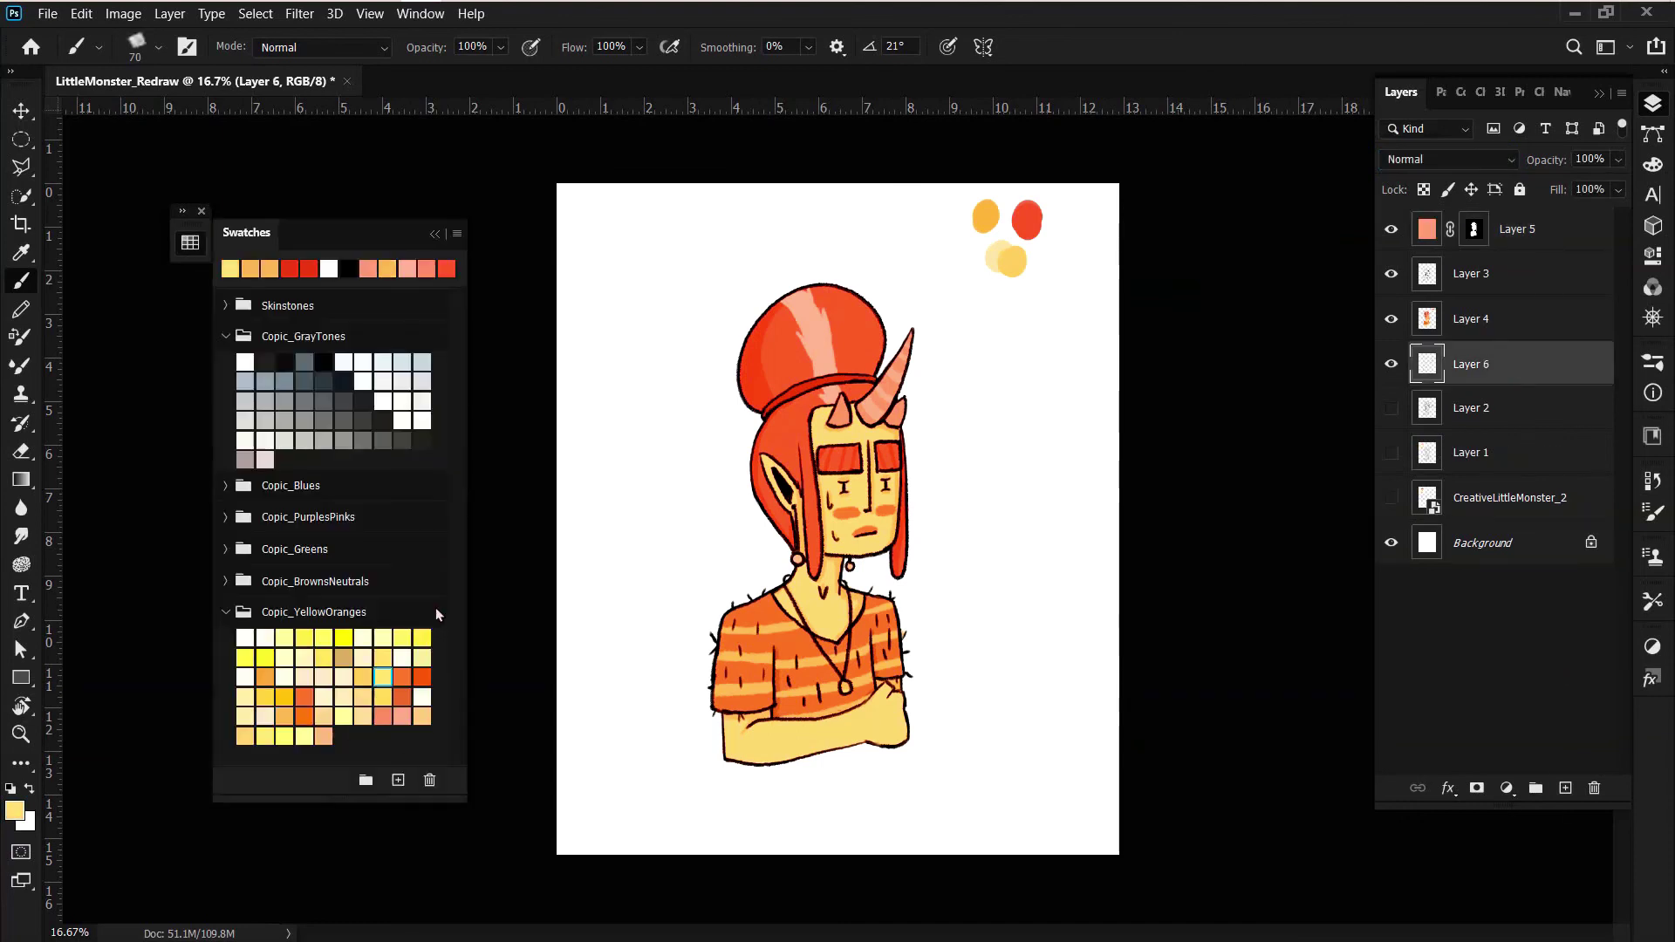
{"action": "key", "text": "bracketright"}
{"action": "key", "text": "bracketright"}
{"action": "key", "text": "bracketright"}
{"action": "left_click_drag", "start_coordinate": [804, 270], "coordinate": [900, 722]}
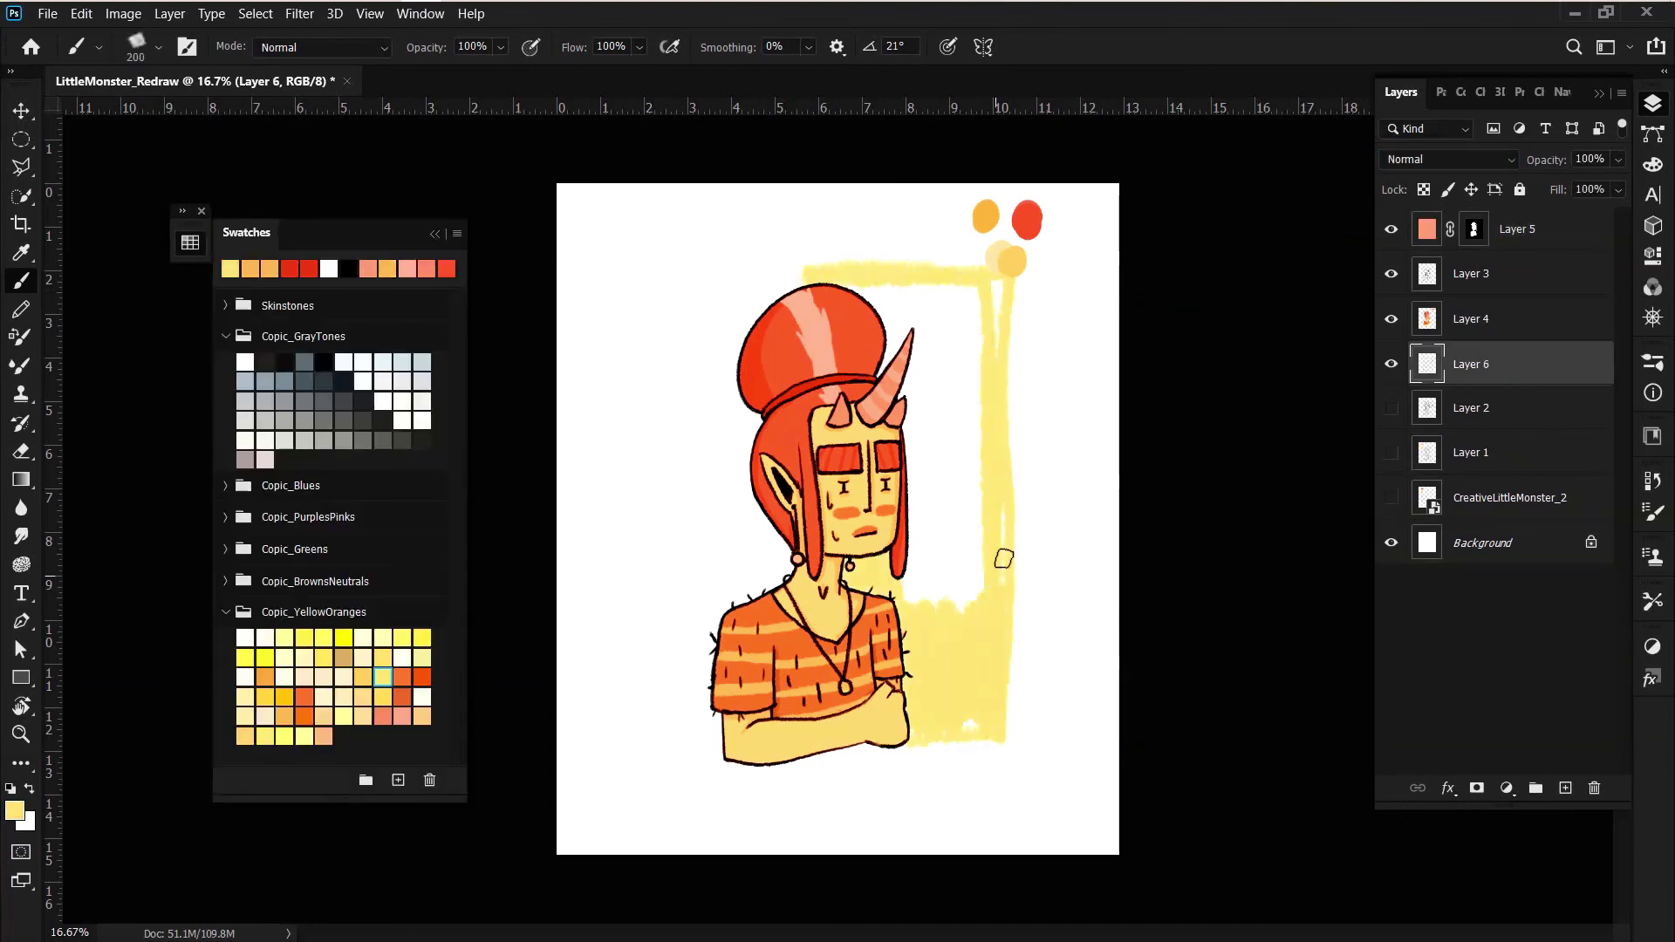
{"action": "key", "text": "ctrl+z"}
{"action": "left_click", "coordinate": [226, 336]}
{"action": "left_click", "coordinate": [226, 399]}
{"action": "left_click", "coordinate": [265, 419]}
- Paint a tall peach rectangle right of the character, filling its top and bottom edges
{"action": "key", "text": "bracketright"}
{"action": "key", "text": "bracketright"}
{"action": "key", "text": "bracketright"}
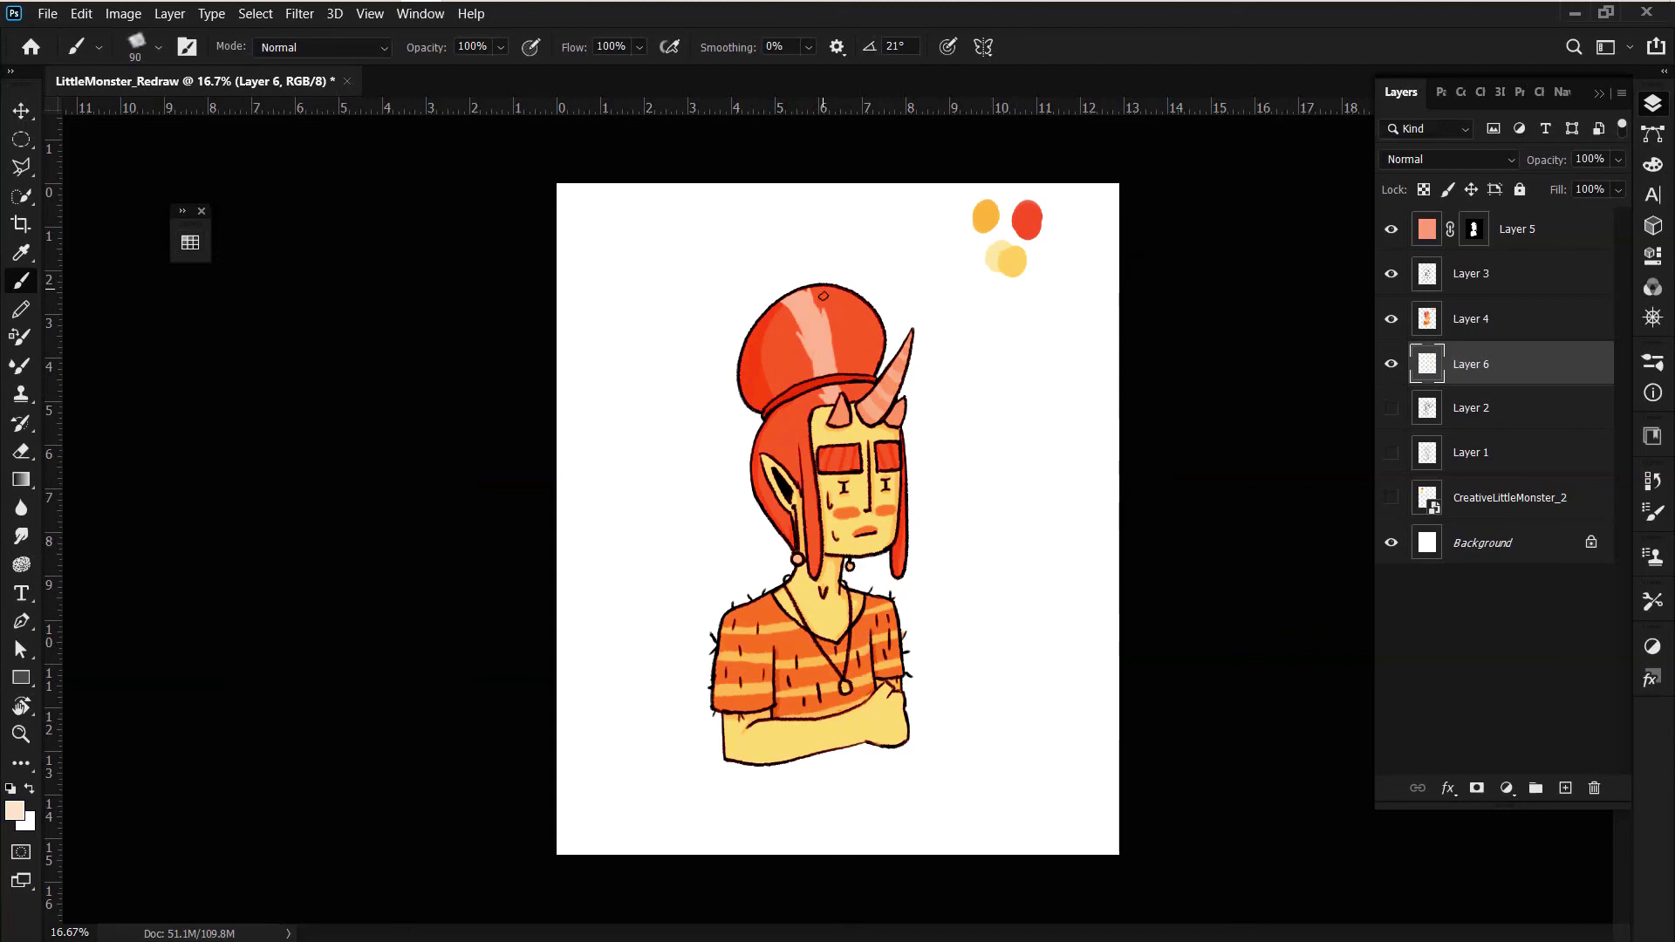
{"action": "left_click_drag", "start_coordinate": [820, 272], "coordinate": [888, 705]}
{"action": "mouse_move", "coordinate": [899, 489]}
{"action": "left_mouse_down"}
{"action": "mouse_move", "coordinate": [907, 611]}
{"action": "mouse_move", "coordinate": [927, 264]}
{"action": "left_mouse_up"}
{"action": "key", "text": "bracketleft"}
{"action": "key", "text": "bracketleft"}
{"action": "key", "text": "bracketleft"}
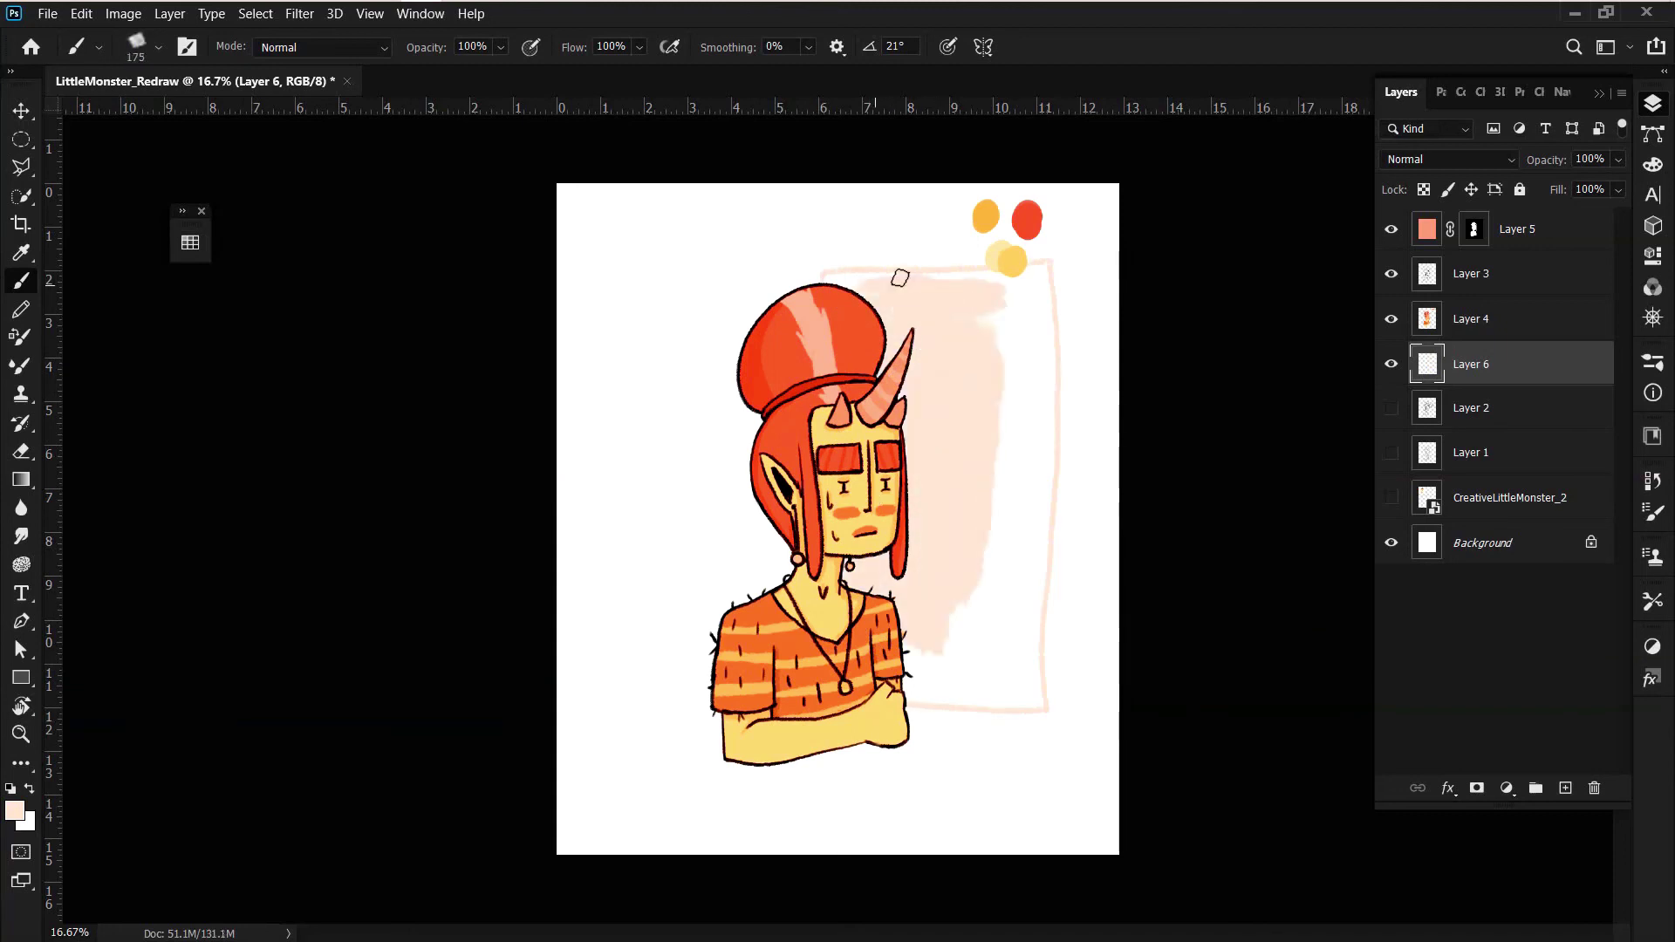
{"action": "mouse_move", "coordinate": [829, 279]}
{"action": "left_mouse_down"}
{"action": "mouse_move", "coordinate": [1018, 280]}
{"action": "mouse_move", "coordinate": [981, 693]}
{"action": "mouse_move", "coordinate": [1018, 674]}
{"action": "mouse_move", "coordinate": [980, 688]}
{"action": "mouse_move", "coordinate": [1006, 329]}
{"action": "left_mouse_up"}
{"action": "left_click_drag", "start_coordinate": [1046, 262], "coordinate": [818, 281]}
{"action": "left_click_drag", "start_coordinate": [1049, 715], "coordinate": [914, 717]}
- Paint a salmon rectangle to the left of the figure
{"action": "key", "text": "bracketleft"}
{"action": "key", "text": "bracketleft"}
{"action": "mouse_move", "coordinate": [775, 539]}
{"action": "left_mouse_down"}
{"action": "mouse_move", "coordinate": [619, 342]}
{"action": "mouse_move", "coordinate": [743, 332]}
{"action": "left_mouse_up"}
{"action": "left_click_drag", "start_coordinate": [766, 481], "coordinate": [708, 545]}
{"action": "mouse_move", "coordinate": [745, 331]}
{"action": "left_mouse_down"}
{"action": "mouse_move", "coordinate": [772, 550]}
{"action": "mouse_move", "coordinate": [702, 449]}
{"action": "mouse_move", "coordinate": [750, 367]}
{"action": "left_mouse_up"}
{"action": "mouse_move", "coordinate": [628, 344]}
{"action": "left_mouse_down"}
{"action": "mouse_move", "coordinate": [747, 335]}
{"action": "mouse_move", "coordinate": [632, 383]}
{"action": "mouse_move", "coordinate": [654, 541]}
{"action": "mouse_move", "coordinate": [672, 367]}
{"action": "mouse_move", "coordinate": [780, 554]}
{"action": "left_mouse_up"}
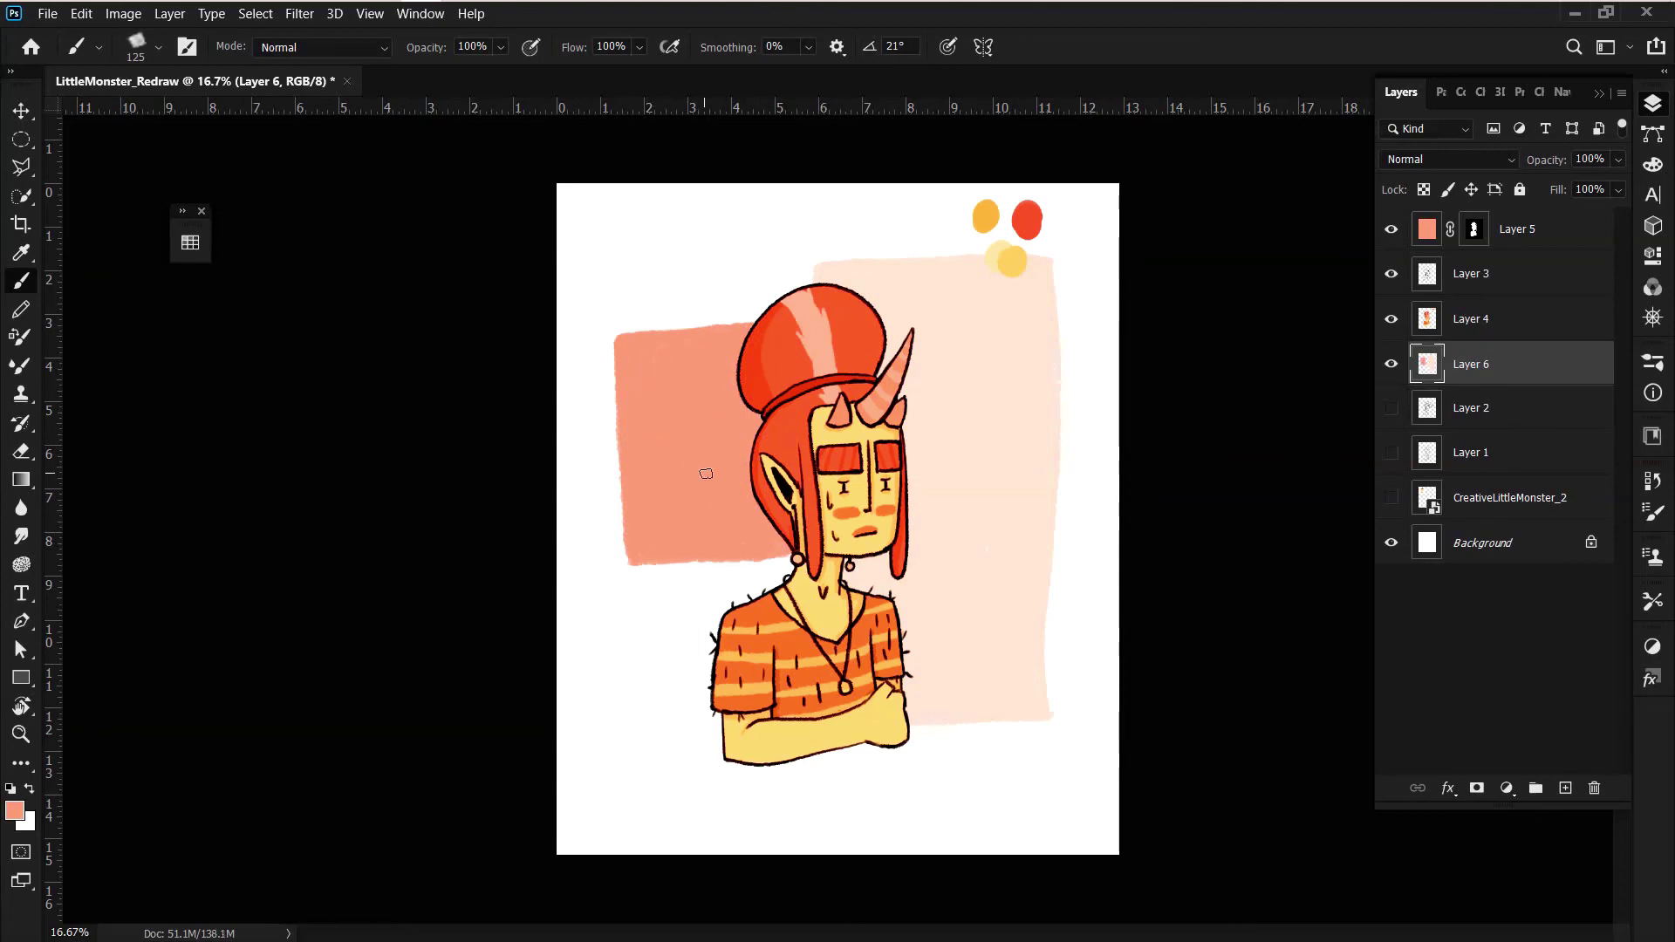
- Trim the salmon block's ragged right edge straight with the Eraser
{"action": "key", "text": "e"}
{"action": "left_click_drag", "start_coordinate": [757, 410], "coordinate": [772, 558]}
{"action": "left_click_drag", "start_coordinate": [746, 310], "coordinate": [746, 563]}
{"action": "left_click_drag", "start_coordinate": [743, 401], "coordinate": [743, 563]}
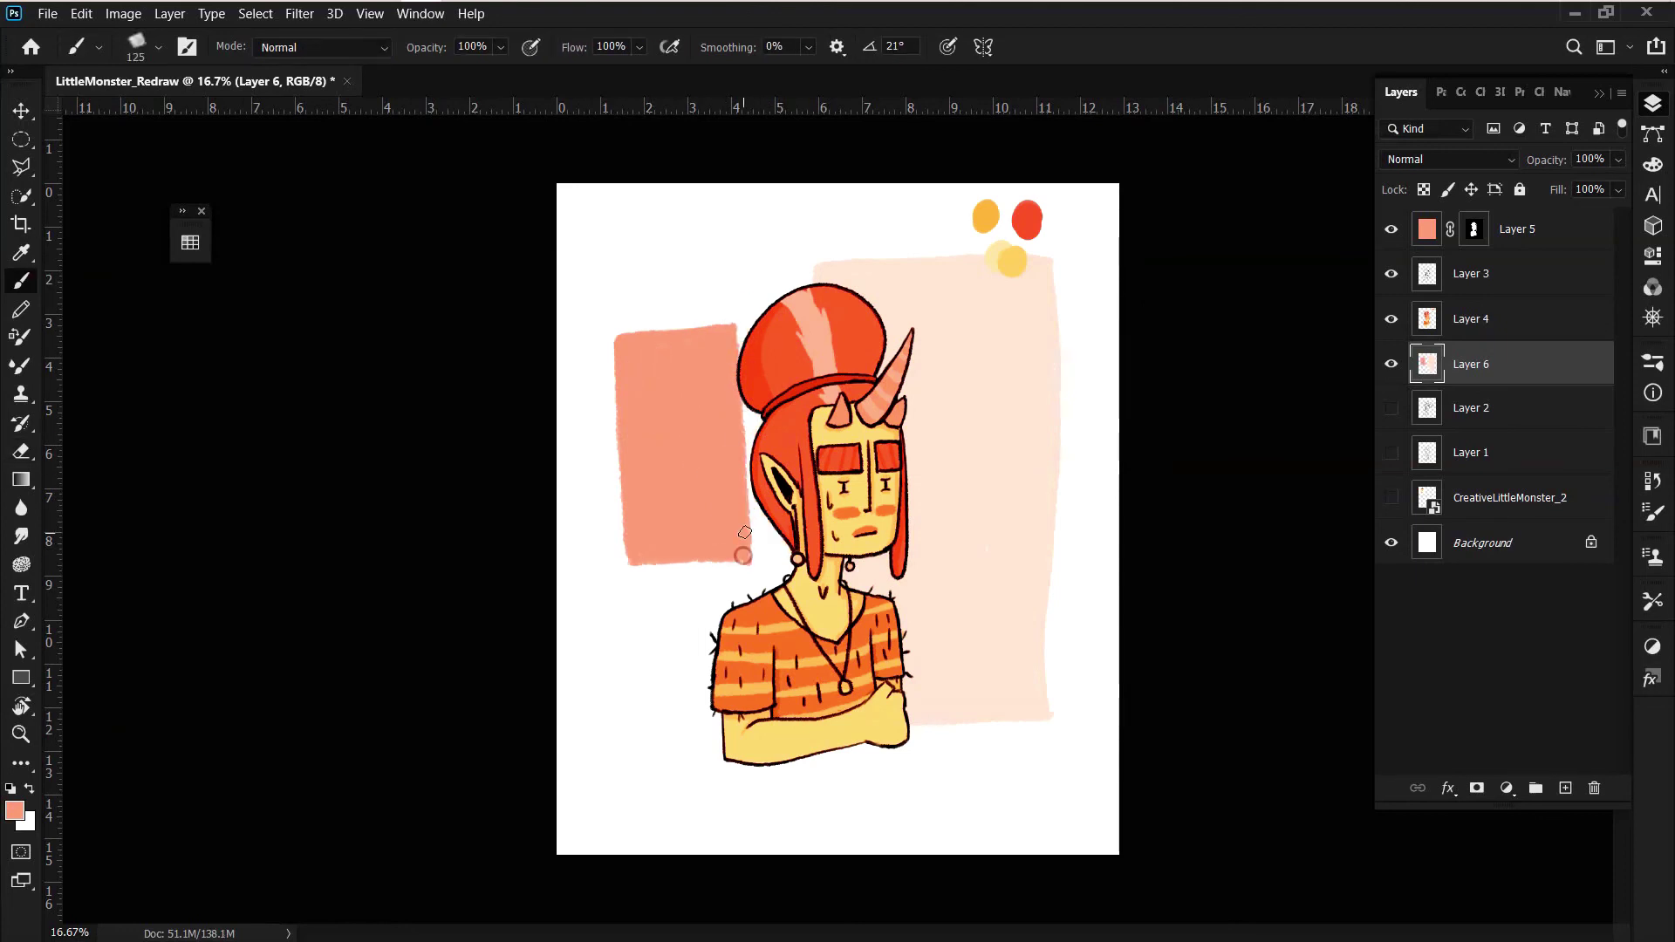
- Erase the three colour dots on Layer 4 and sample the light pink from the canvas
{"action": "left_click", "coordinate": [1474, 319]}
{"action": "mouse_move", "coordinate": [1028, 218]}
{"action": "left_mouse_down"}
{"action": "mouse_move", "coordinate": [1007, 261]}
{"action": "mouse_move", "coordinate": [985, 231]}
{"action": "mouse_move", "coordinate": [1054, 403]}
{"action": "mouse_move", "coordinate": [1051, 717]}
{"action": "left_mouse_up"}
{"action": "key", "text": "i"}
{"action": "left_click", "coordinate": [1003, 480]}
{"action": "key", "text": "e"}
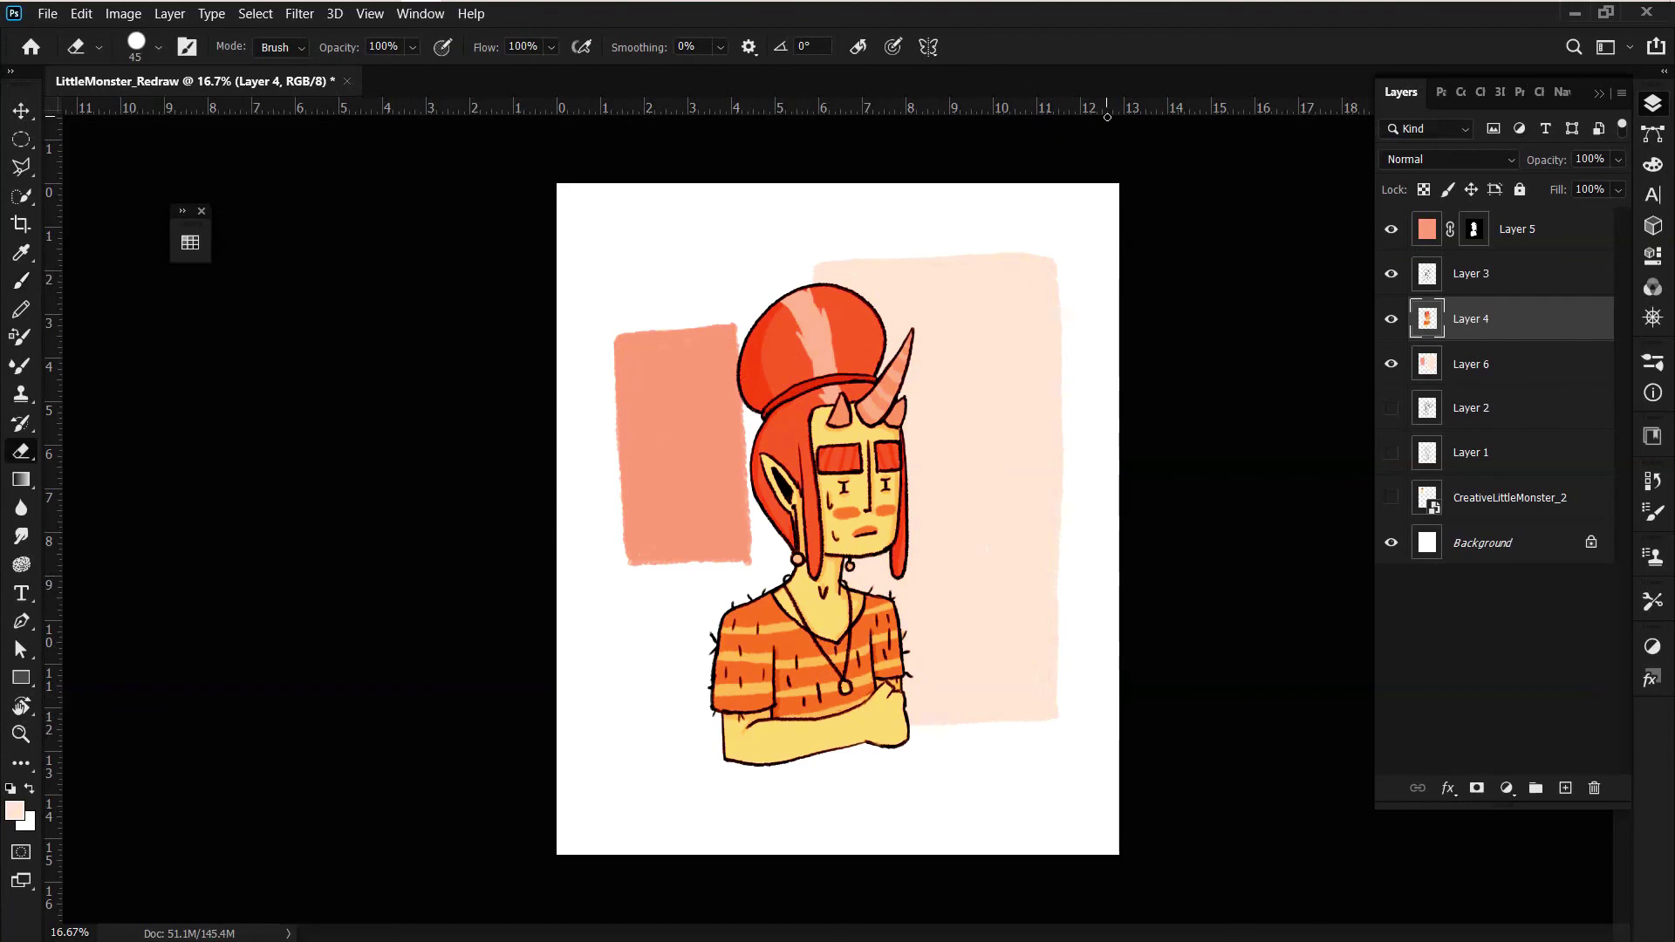
- Show Layer 2 and add a new layer above Layer 3
{"action": "left_click", "coordinate": [1391, 408]}
{"action": "left_click", "coordinate": [1391, 364]}
{"action": "left_click", "coordinate": [1391, 363]}
{"action": "left_click", "coordinate": [1542, 273]}
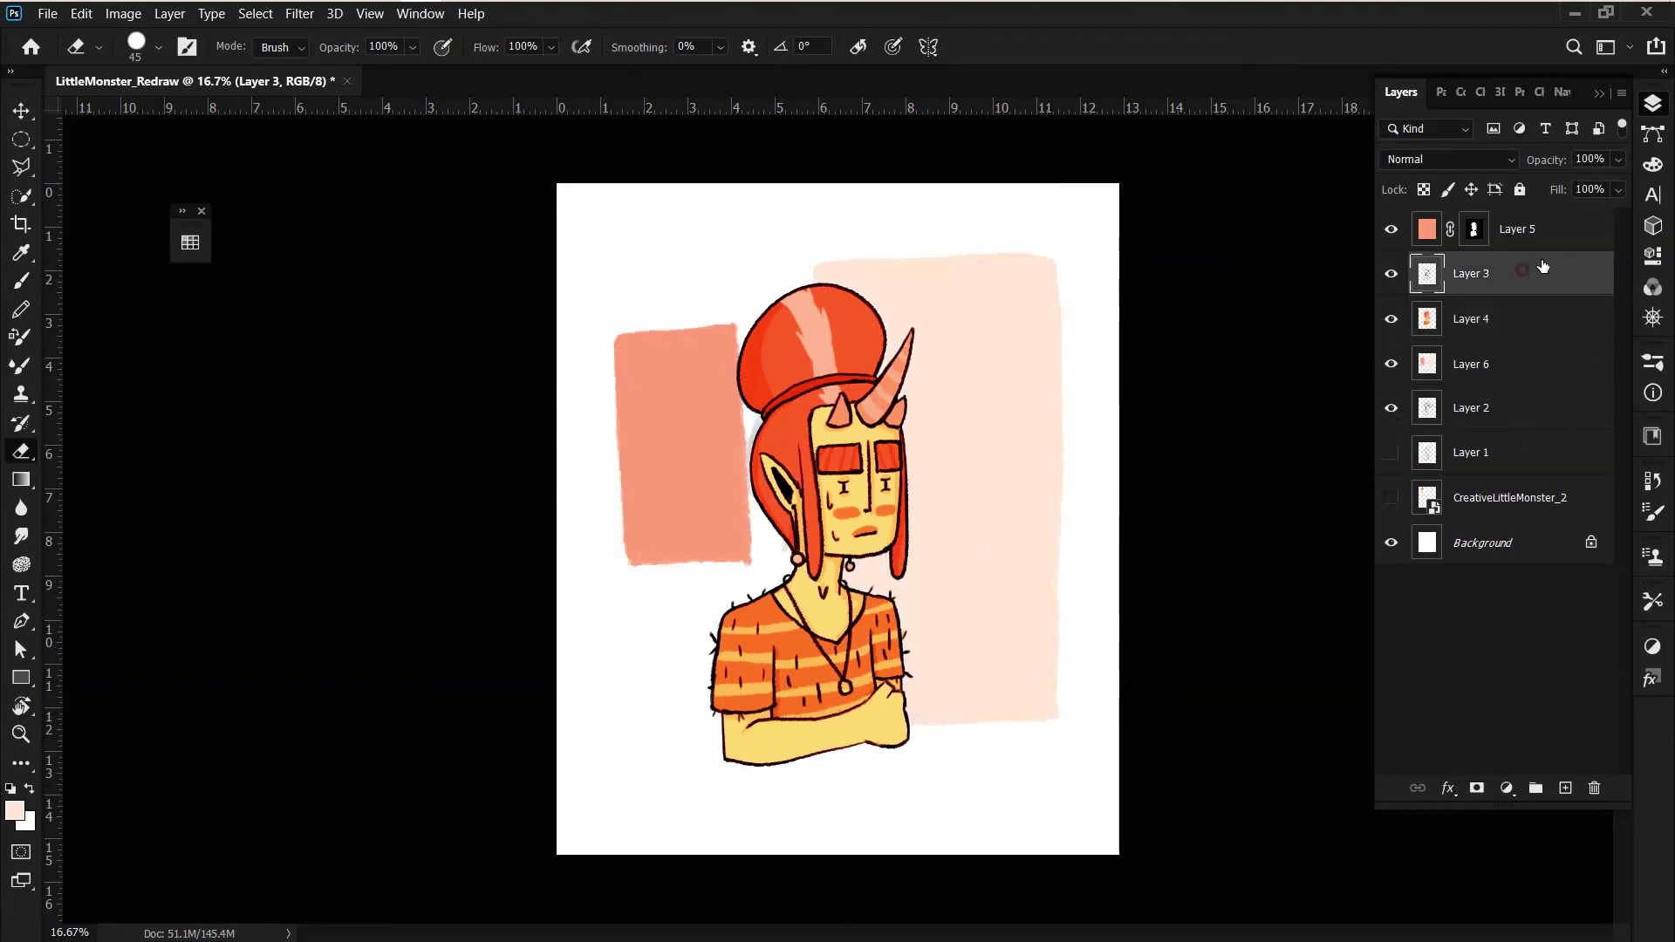
{"action": "key", "text": "ctrl+shift+alt+n"}
- Pick red and choose a hard round pressure brush
{"action": "key", "text": "b"}
{"action": "key", "text": "ctrl+plus"}
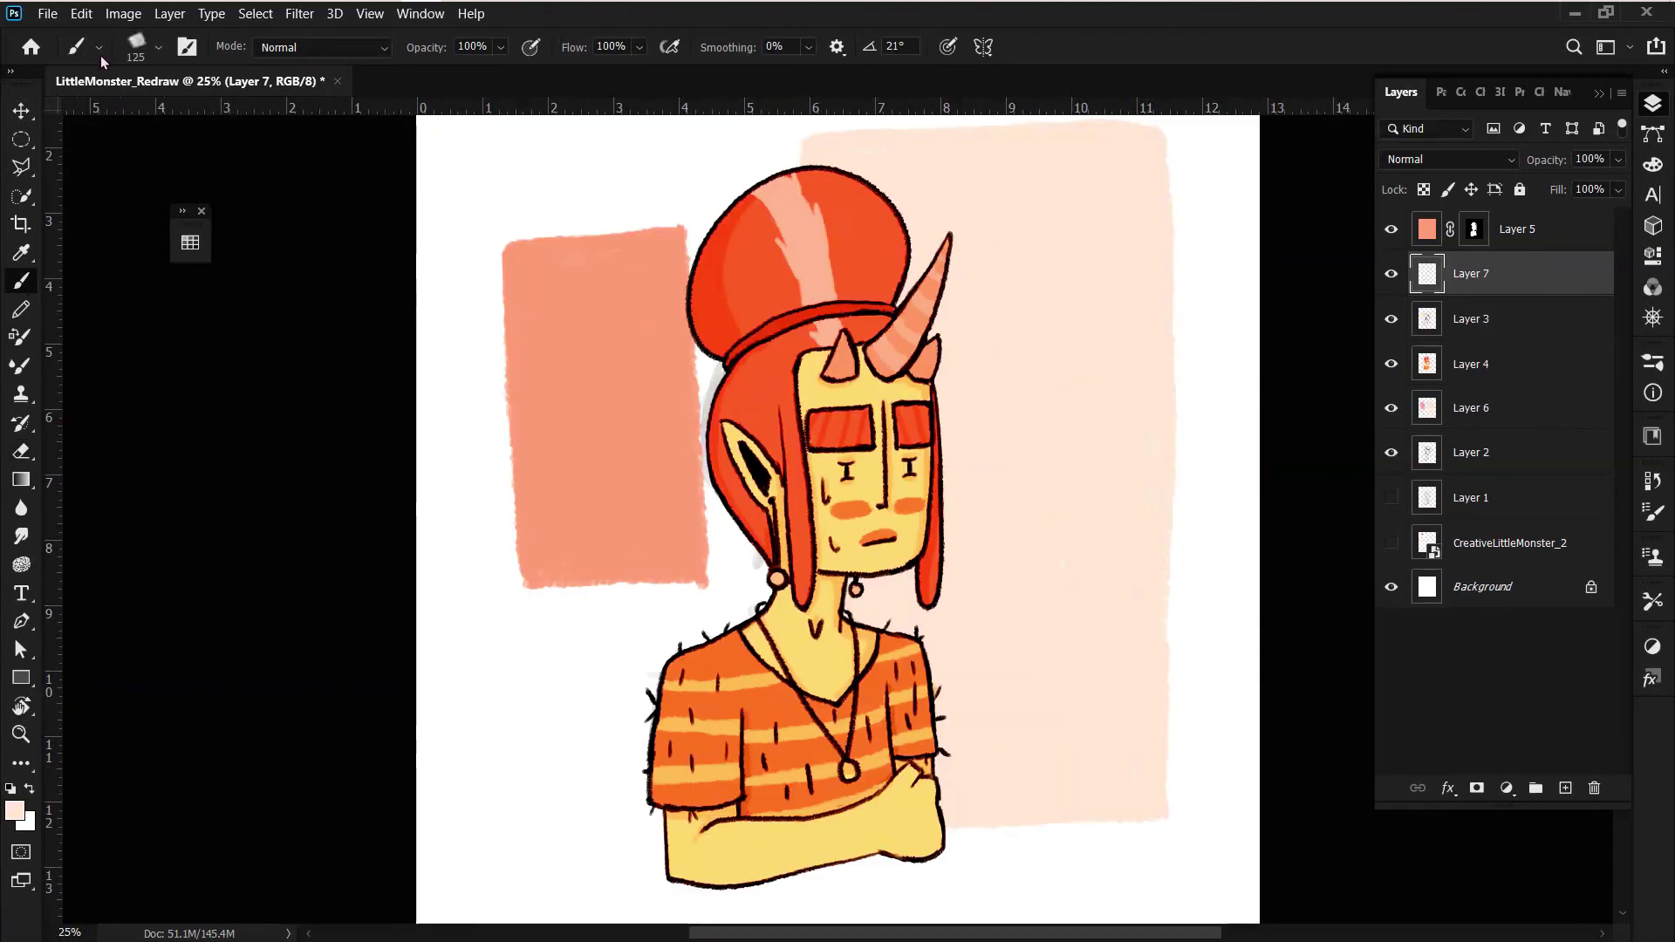
{"action": "left_click", "coordinate": [158, 48]}
{"action": "double_click", "coordinate": [166, 400]}
{"action": "left_click", "coordinate": [189, 241]}
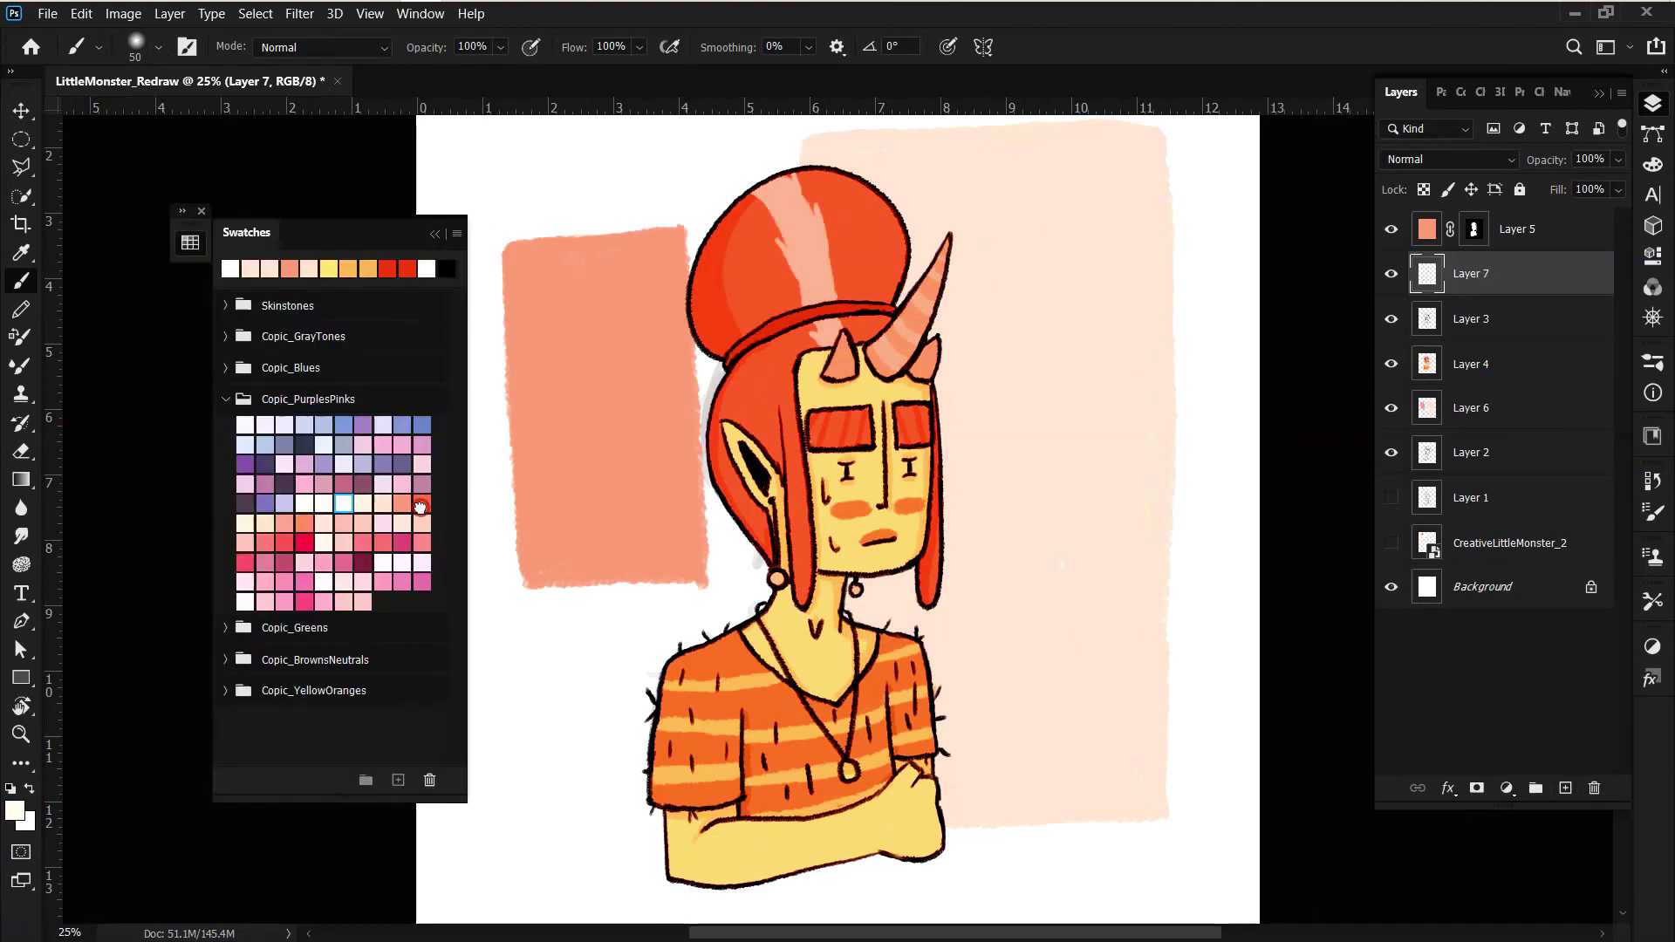
{"action": "left_click", "coordinate": [239, 267]}
{"action": "key", "text": "e"}
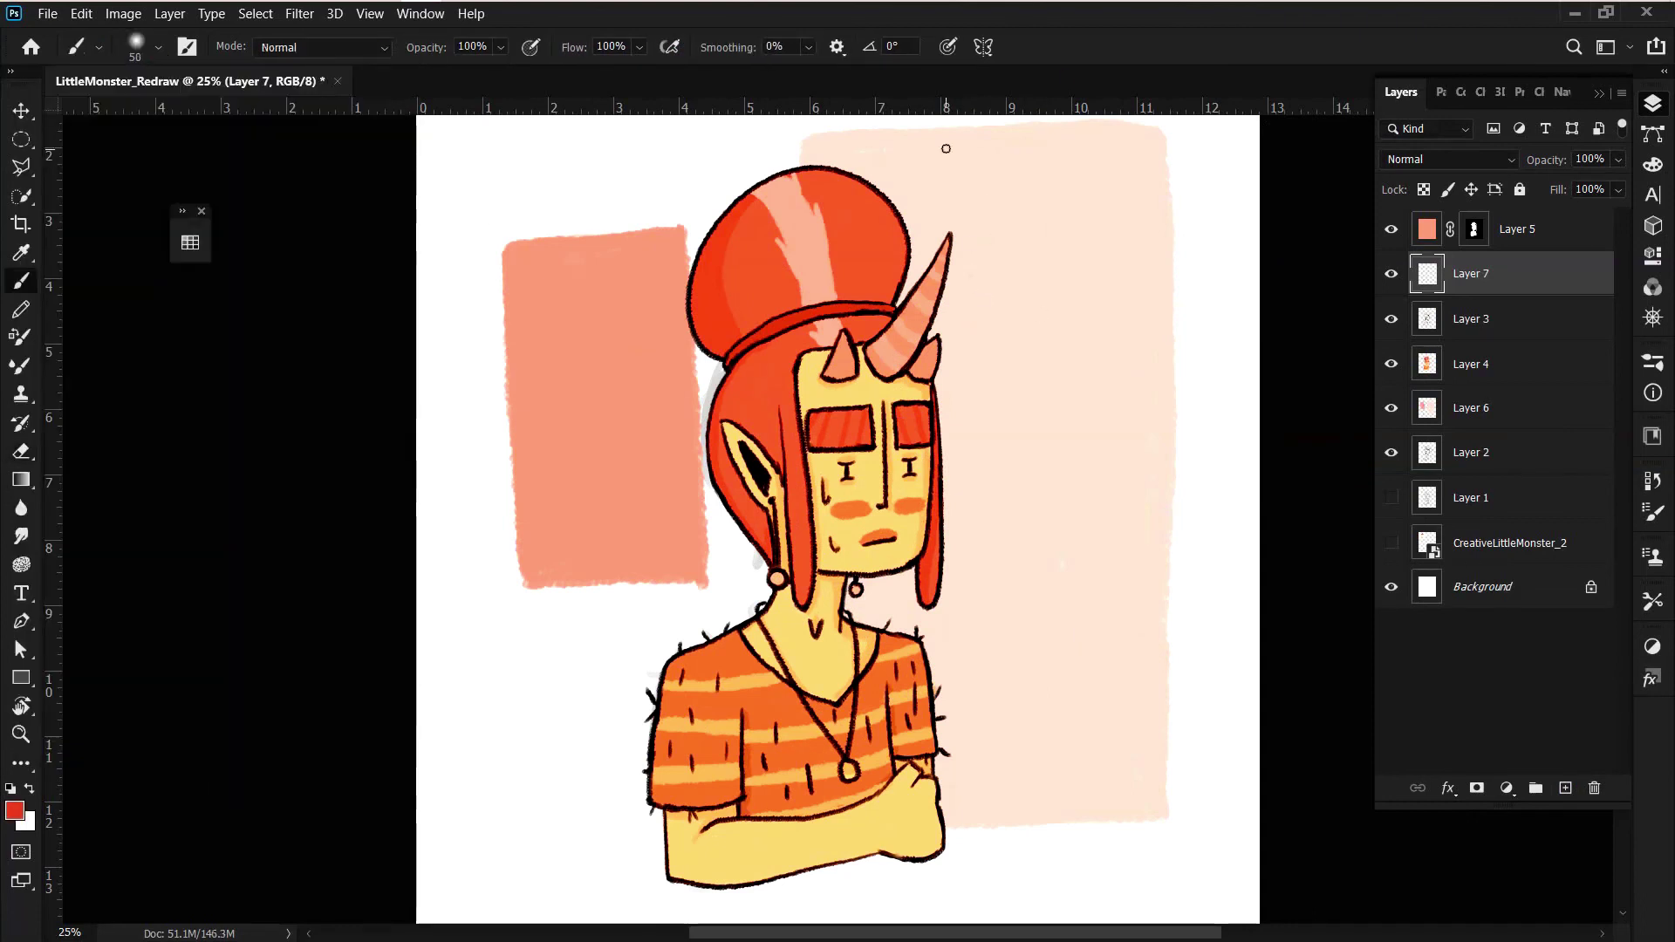
{"action": "left_click", "coordinate": [157, 47]}
{"action": "left_click", "coordinate": [157, 684]}
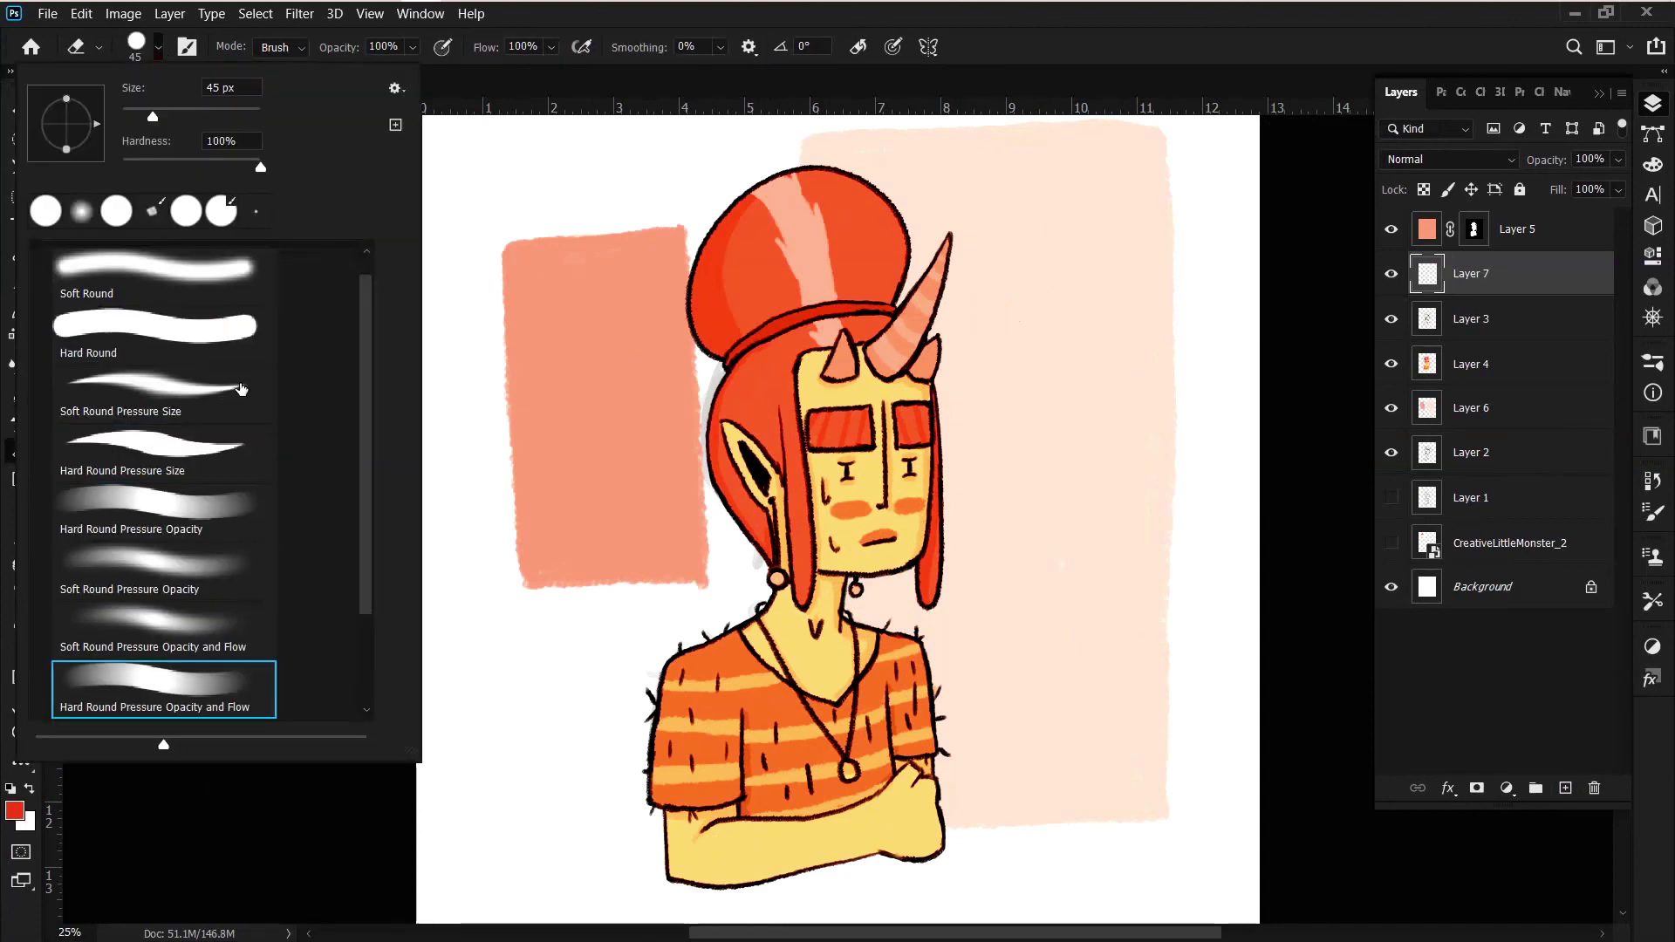
- Try hand-lettering red text beside the horn, then undo it
{"action": "key", "text": "b"}
{"action": "key", "text": "Escape"}
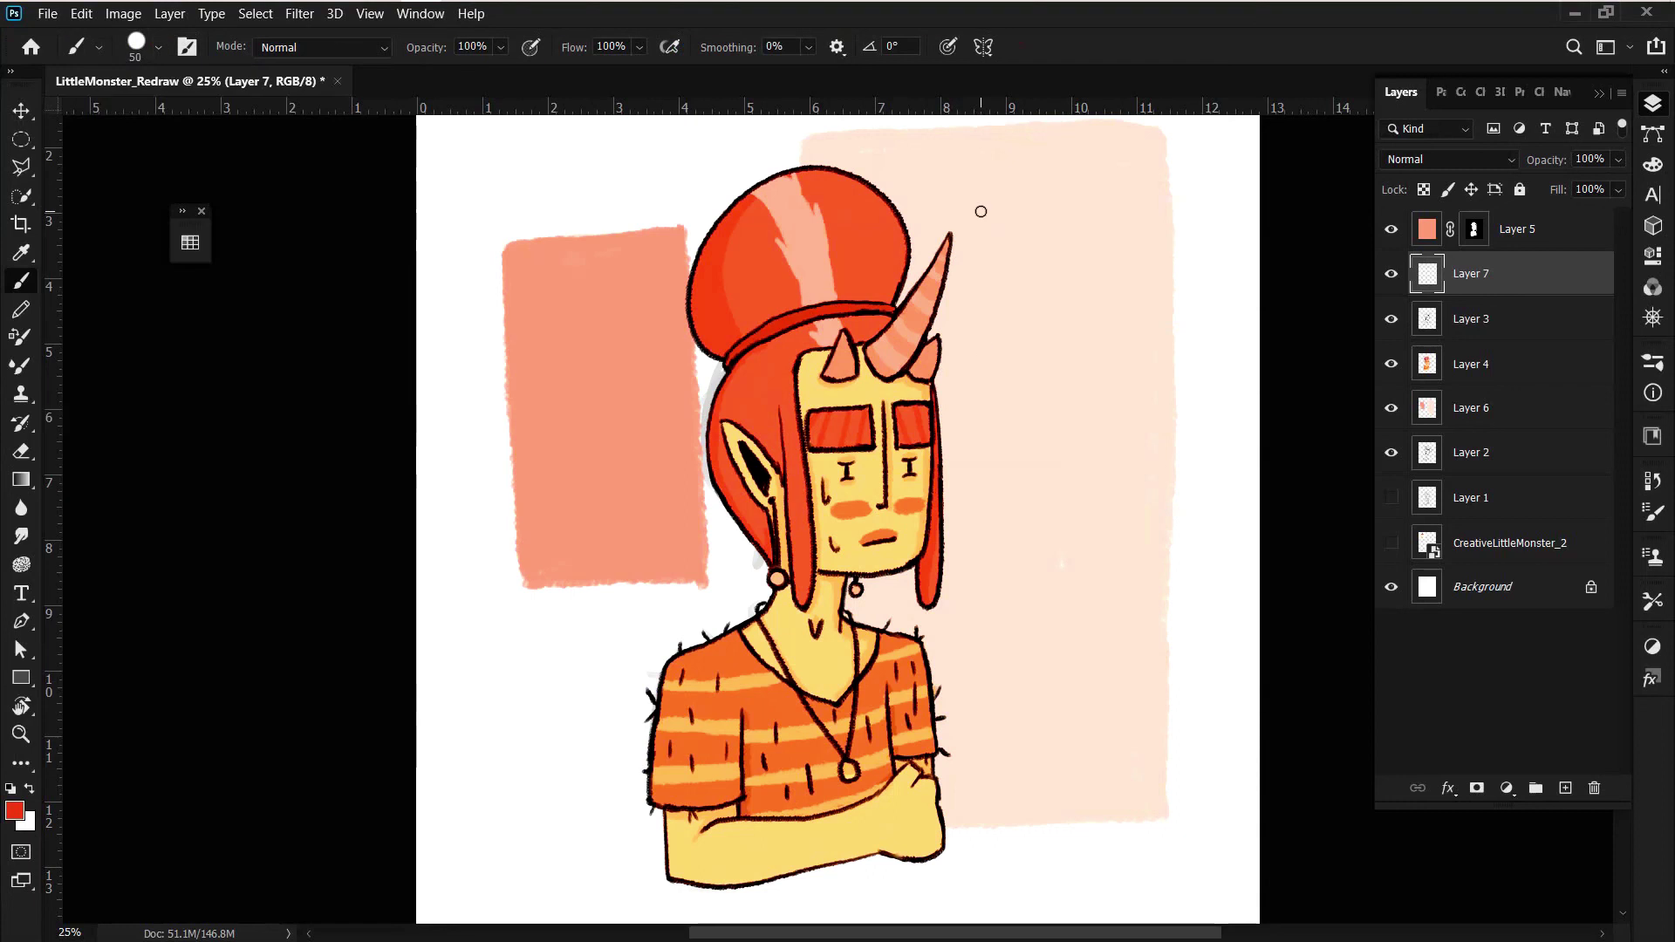
{"action": "left_click_drag", "start_coordinate": [970, 295], "coordinate": [974, 353]}
{"action": "left_click_drag", "start_coordinate": [984, 352], "coordinate": [1024, 350]}
{"action": "key", "text": "ctrl+z"}
{"action": "key", "text": "ctrl+z"}
{"action": "left_click_drag", "start_coordinate": [978, 278], "coordinate": [980, 328]}
{"action": "left_click_drag", "start_coordinate": [986, 328], "coordinate": [1084, 314]}
{"action": "left_click_drag", "start_coordinate": [1087, 307], "coordinate": [1150, 294]}
{"action": "key", "text": "ctrl+z"}
{"action": "key", "text": "ctrl+z"}
{"action": "key", "text": "ctrl+z"}
{"action": "key", "text": "ctrl+z"}
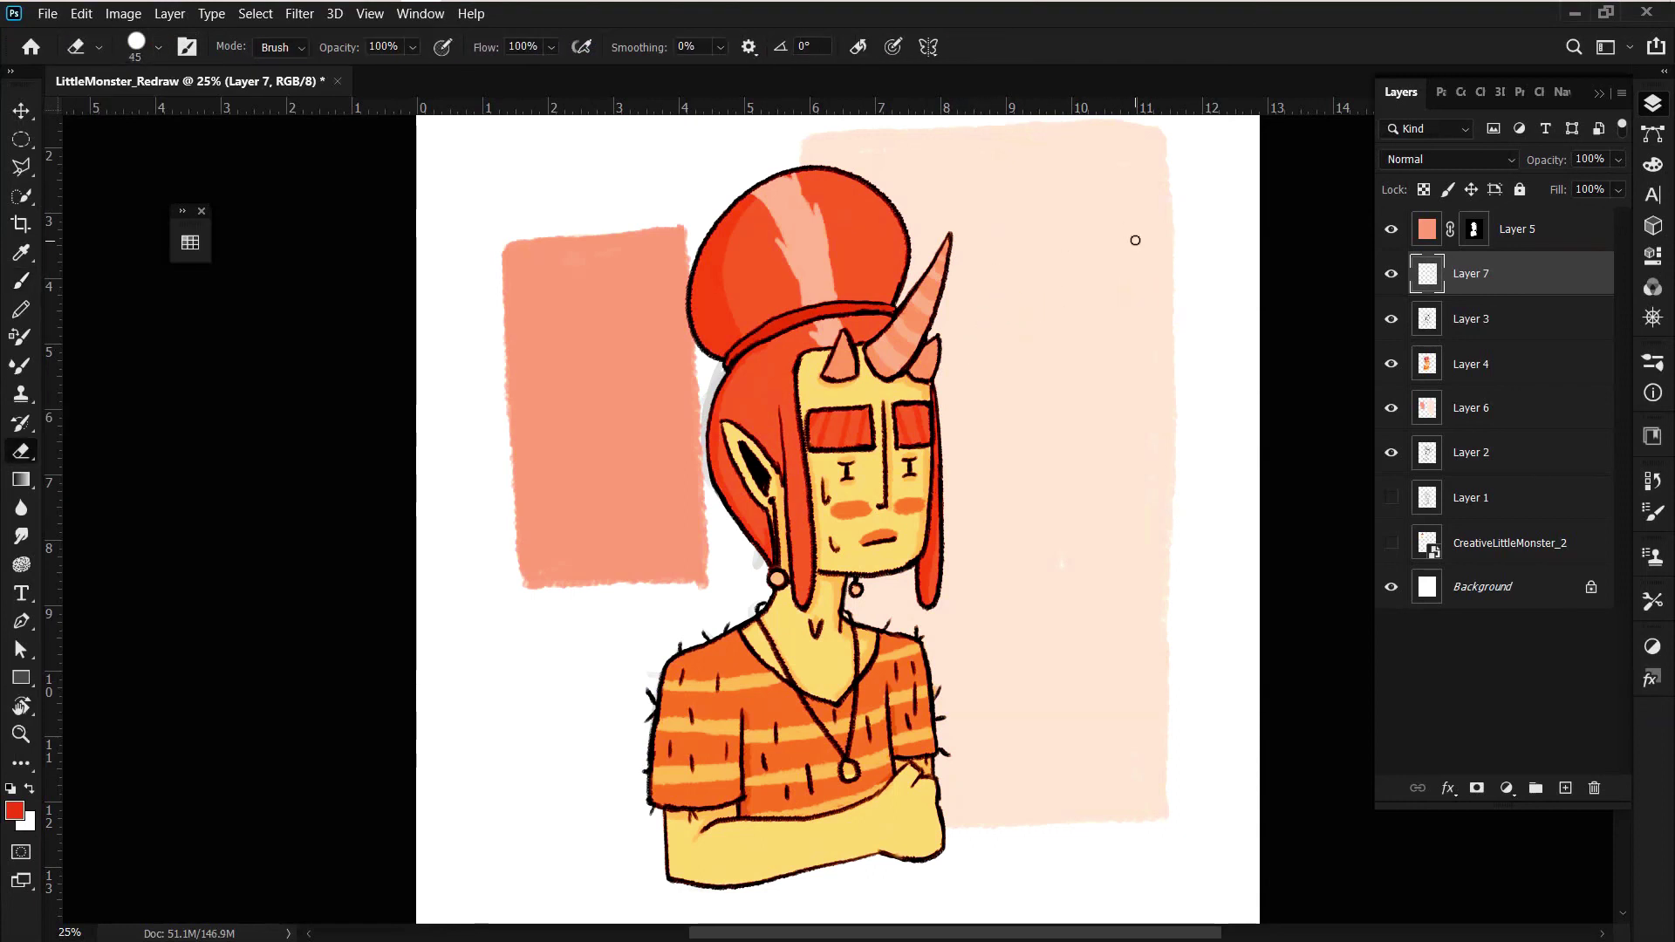
- Pick a coral swatch and paint a filled circle to the right of the horn
{"action": "left_click", "coordinate": [191, 243]}
{"action": "left_click", "coordinate": [253, 267]}
{"action": "mouse_move", "coordinate": [1025, 334]}
{"action": "left_mouse_down"}
{"action": "mouse_move", "coordinate": [1029, 279]}
{"action": "mouse_move", "coordinate": [1082, 384]}
{"action": "left_mouse_up"}
{"action": "mouse_move", "coordinate": [1091, 305]}
{"action": "left_mouse_down"}
{"action": "mouse_move", "coordinate": [1065, 316]}
{"action": "mouse_move", "coordinate": [1092, 285]}
{"action": "mouse_move", "coordinate": [977, 349]}
{"action": "mouse_move", "coordinate": [1117, 366]}
{"action": "left_mouse_up"}
- Give the coral circle a lower-left tail; prepare a new layer with a small light-peach round brush
{"action": "left_click_drag", "start_coordinate": [1012, 401], "coordinate": [1099, 359]}
{"action": "key", "text": "ctrl+shift+alt+n"}
{"action": "left_click", "coordinate": [191, 242]}
{"action": "left_click", "coordinate": [262, 419]}
{"action": "left_click", "coordinate": [158, 47]}
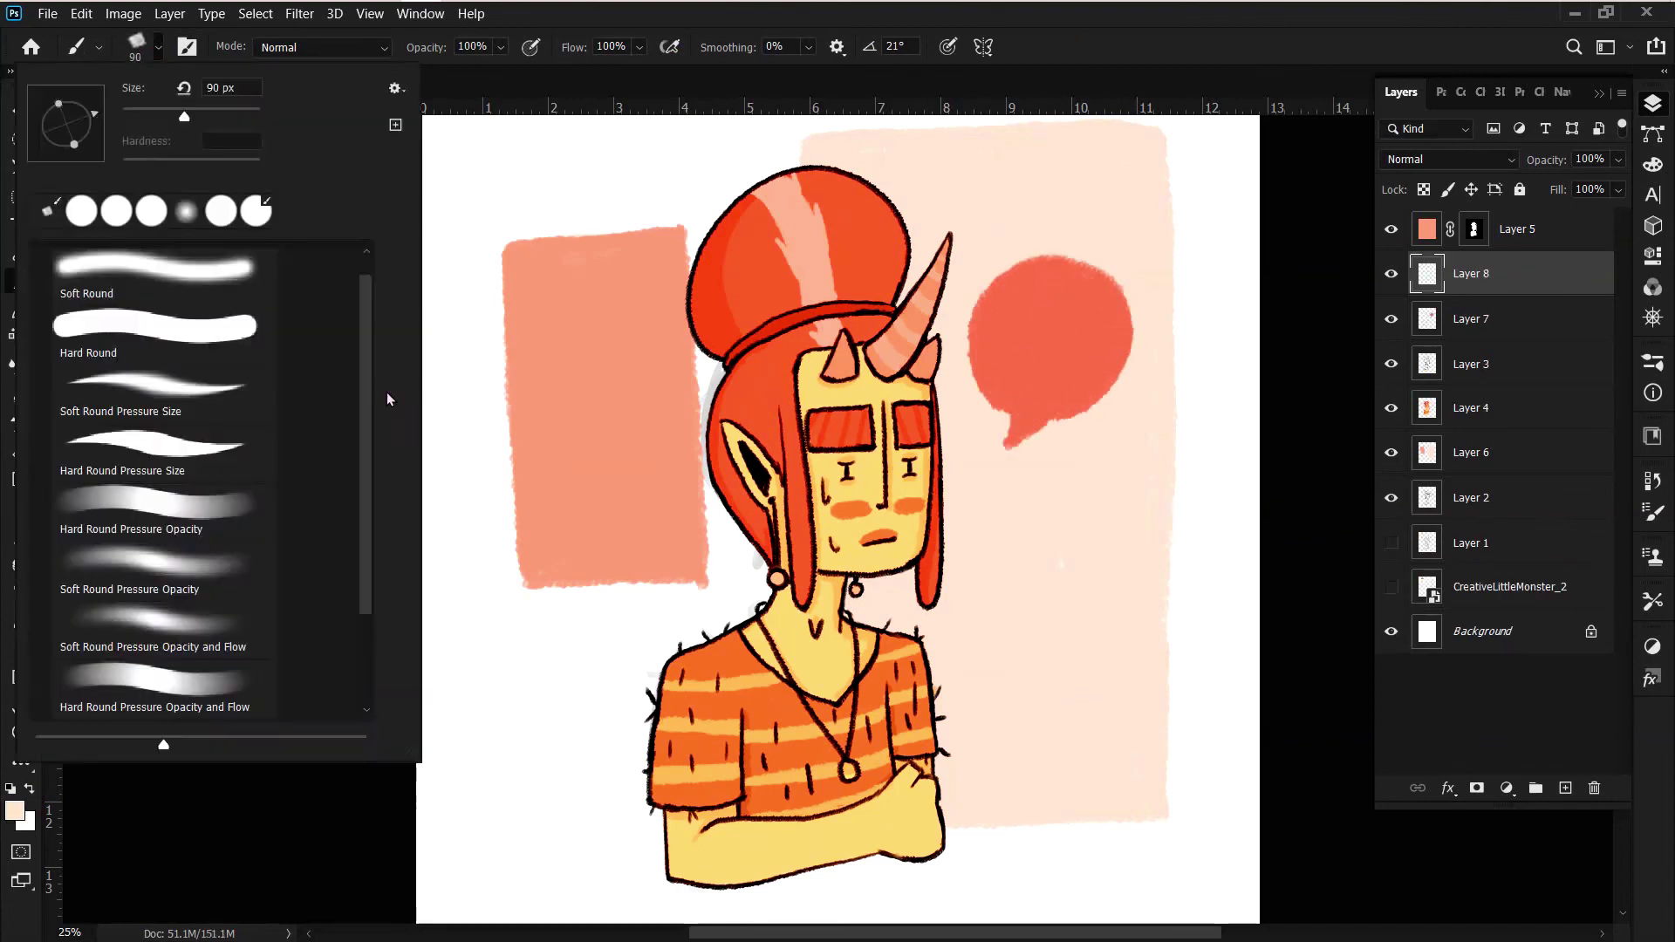
{"action": "double_click", "coordinate": [105, 170]}
{"action": "key", "text": "bracketleft"}
{"action": "key", "text": "bracketleft"}
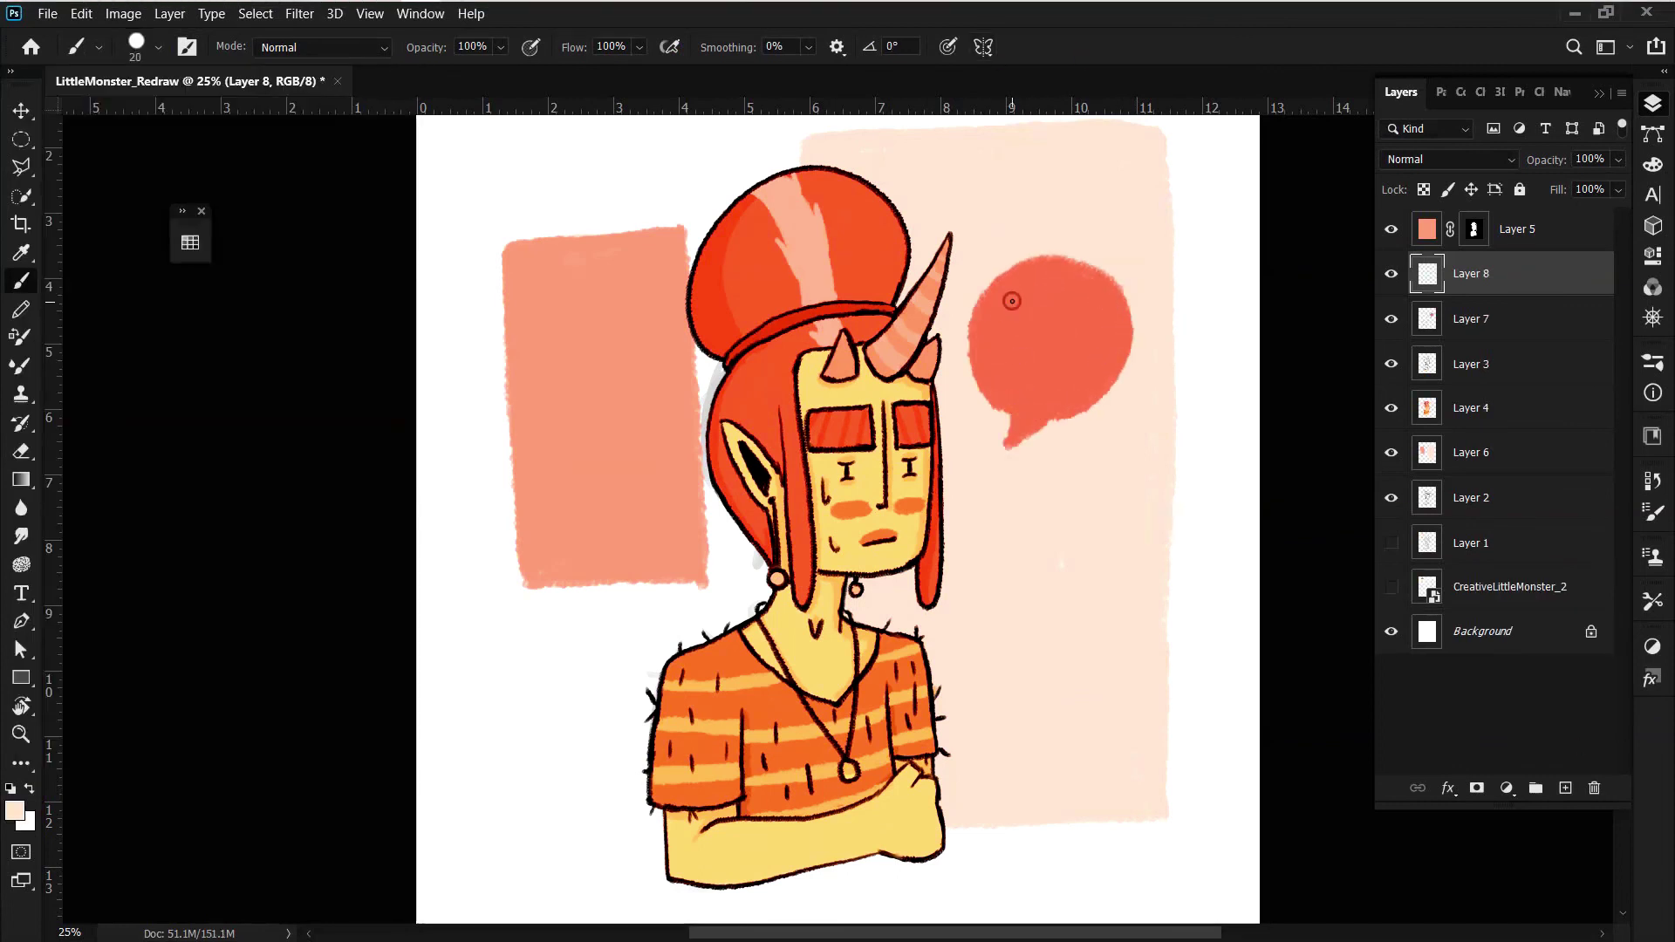
- Hand-letter 'Did I forget something' in peach inside the bubble, redoing the first attempt
{"action": "left_click_drag", "start_coordinate": [1015, 293], "coordinate": [1016, 324]}
{"action": "left_click_drag", "start_coordinate": [1030, 306], "coordinate": [1060, 323]}
{"action": "mouse_move", "coordinate": [1003, 340]}
{"action": "left_mouse_down"}
{"action": "mouse_move", "coordinate": [1051, 357]}
{"action": "mouse_move", "coordinate": [1122, 335]}
{"action": "left_mouse_up"}
{"action": "key", "text": "ctrl+z"}
{"action": "key", "text": "ctrl+z"}
{"action": "key", "text": "ctrl+z"}
{"action": "key", "text": "ctrl+z"}
{"action": "key", "text": "ctrl+z"}
{"action": "key", "text": "ctrl+z"}
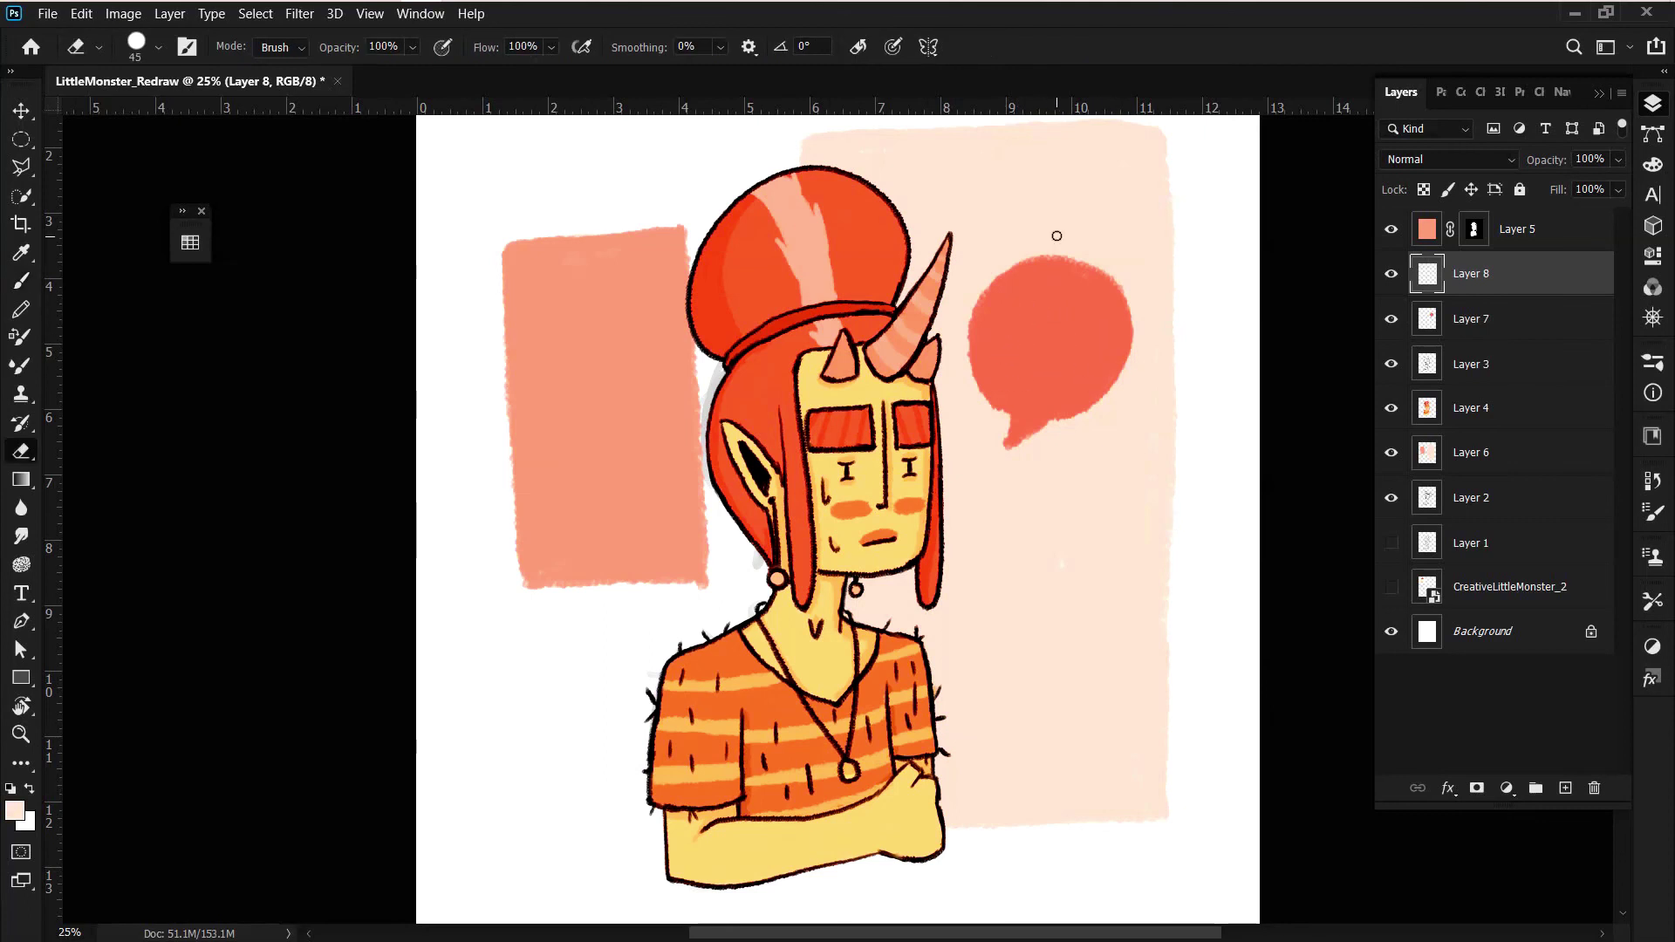
{"action": "left_click_drag", "start_coordinate": [1003, 295], "coordinate": [1004, 328]}
{"action": "left_click_drag", "start_coordinate": [1051, 305], "coordinate": [1071, 288]}
{"action": "left_click_drag", "start_coordinate": [1090, 286], "coordinate": [1092, 316]}
{"action": "left_click_drag", "start_coordinate": [998, 345], "coordinate": [1108, 341]}
{"action": "left_click_drag", "start_coordinate": [1012, 393], "coordinate": [1117, 370]}
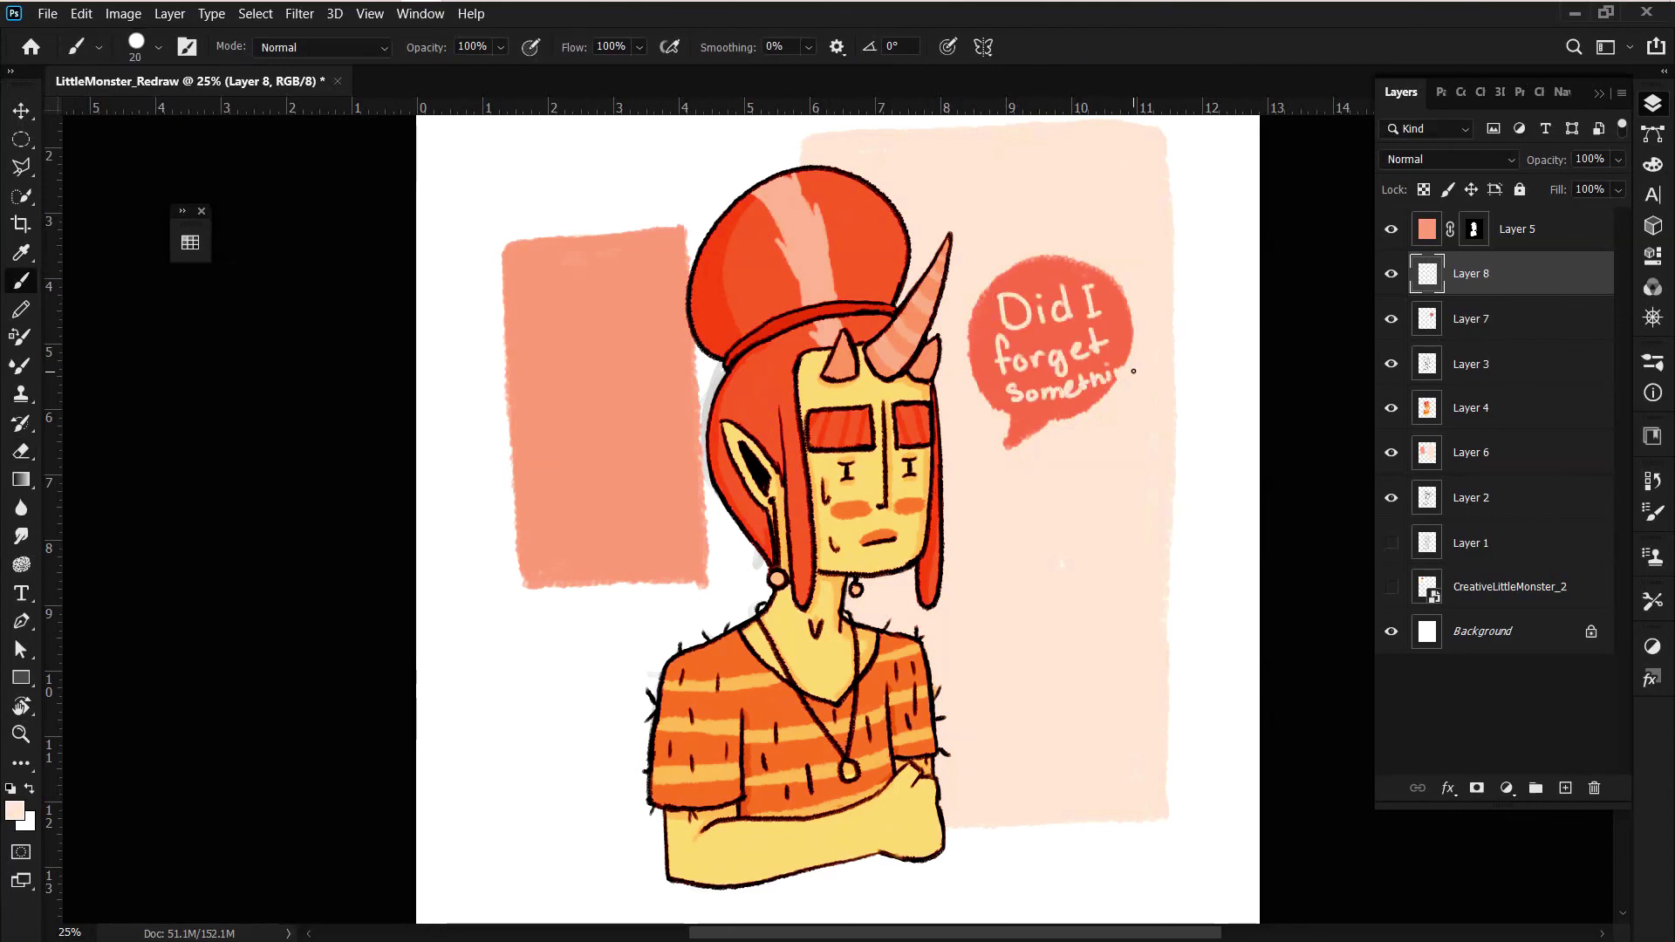
- Enlarge the coral bubble on Layer 7 around the lettering with a bigger coral brush
{"action": "left_click", "coordinate": [158, 46]}
{"action": "left_click", "coordinate": [104, 692]}
{"action": "left_click", "coordinate": [190, 243]}
{"action": "left_click", "coordinate": [422, 503]}
{"action": "left_click", "coordinate": [1500, 318]}
{"action": "key", "text": "bracketright"}
{"action": "key", "text": "bracketright"}
{"action": "key", "text": "bracketright"}
{"action": "mouse_move", "coordinate": [1117, 253]}
{"action": "left_mouse_down"}
{"action": "mouse_move", "coordinate": [1003, 454]}
{"action": "mouse_move", "coordinate": [1152, 262]}
{"action": "left_mouse_up"}
{"action": "mouse_move", "coordinate": [1046, 453]}
{"action": "left_mouse_down"}
{"action": "mouse_move", "coordinate": [1155, 347]}
{"action": "mouse_move", "coordinate": [964, 362]}
{"action": "mouse_move", "coordinate": [1003, 471]}
{"action": "left_mouse_up"}
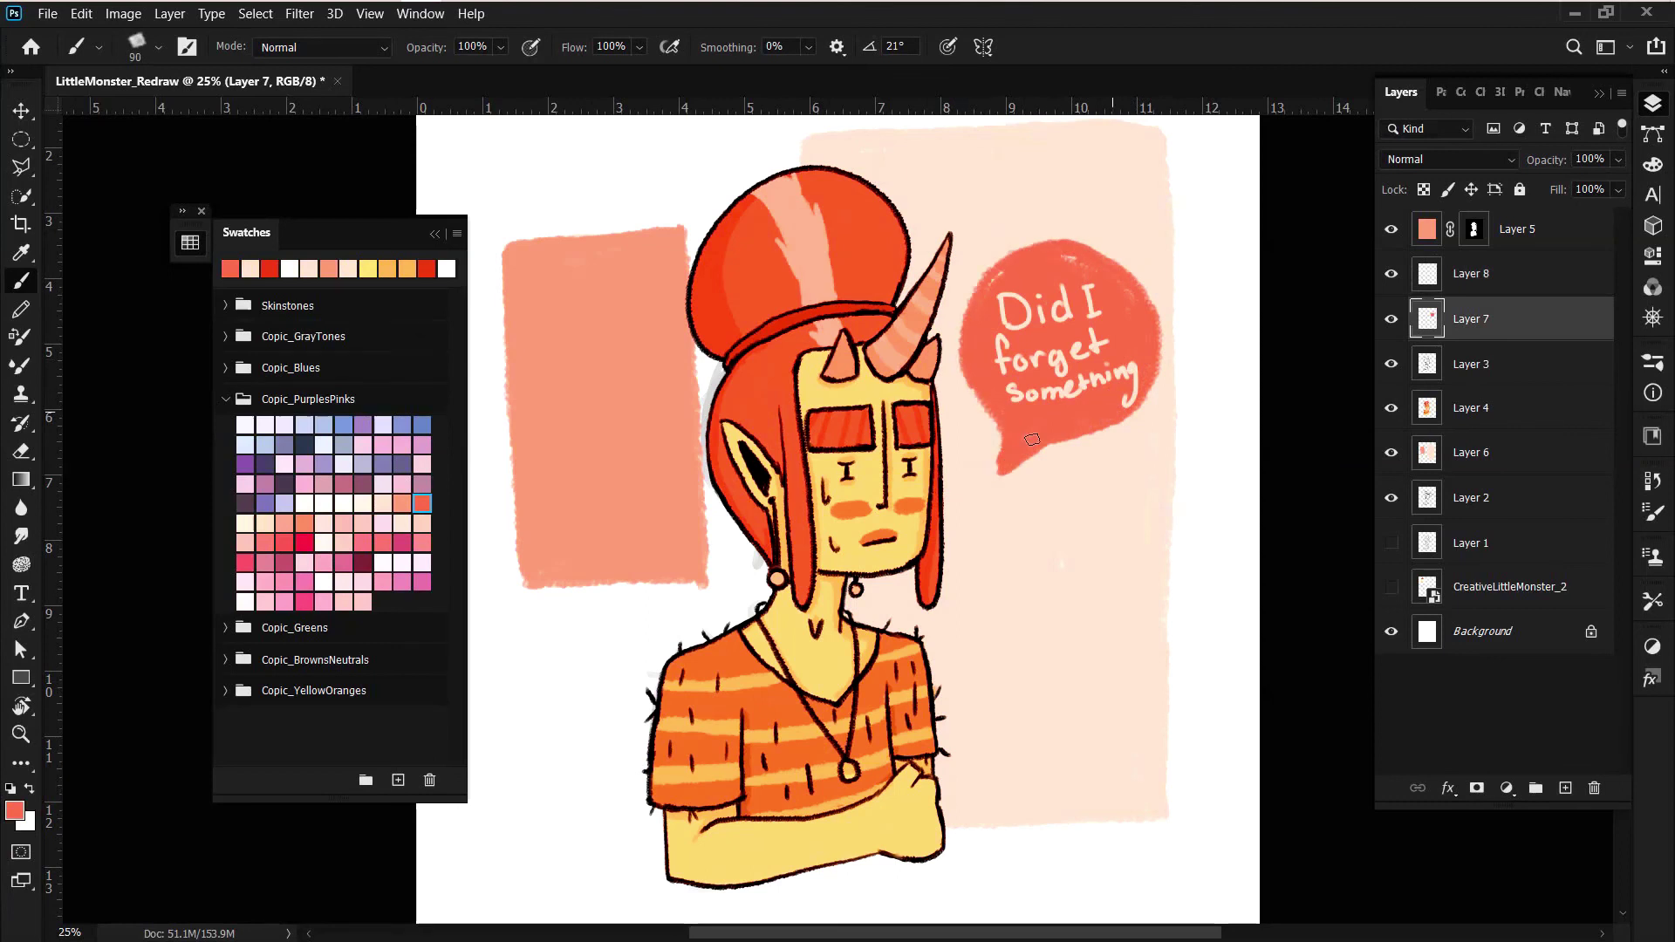
{"action": "left_click_drag", "start_coordinate": [1117, 283], "coordinate": [994, 280]}
- Reselect the lettering Layer 8 with the Move tool and hide Layer 2
{"action": "left_click", "coordinate": [1501, 273]}
{"action": "key", "text": "v"}
{"action": "left_click", "coordinate": [1340, 272]}
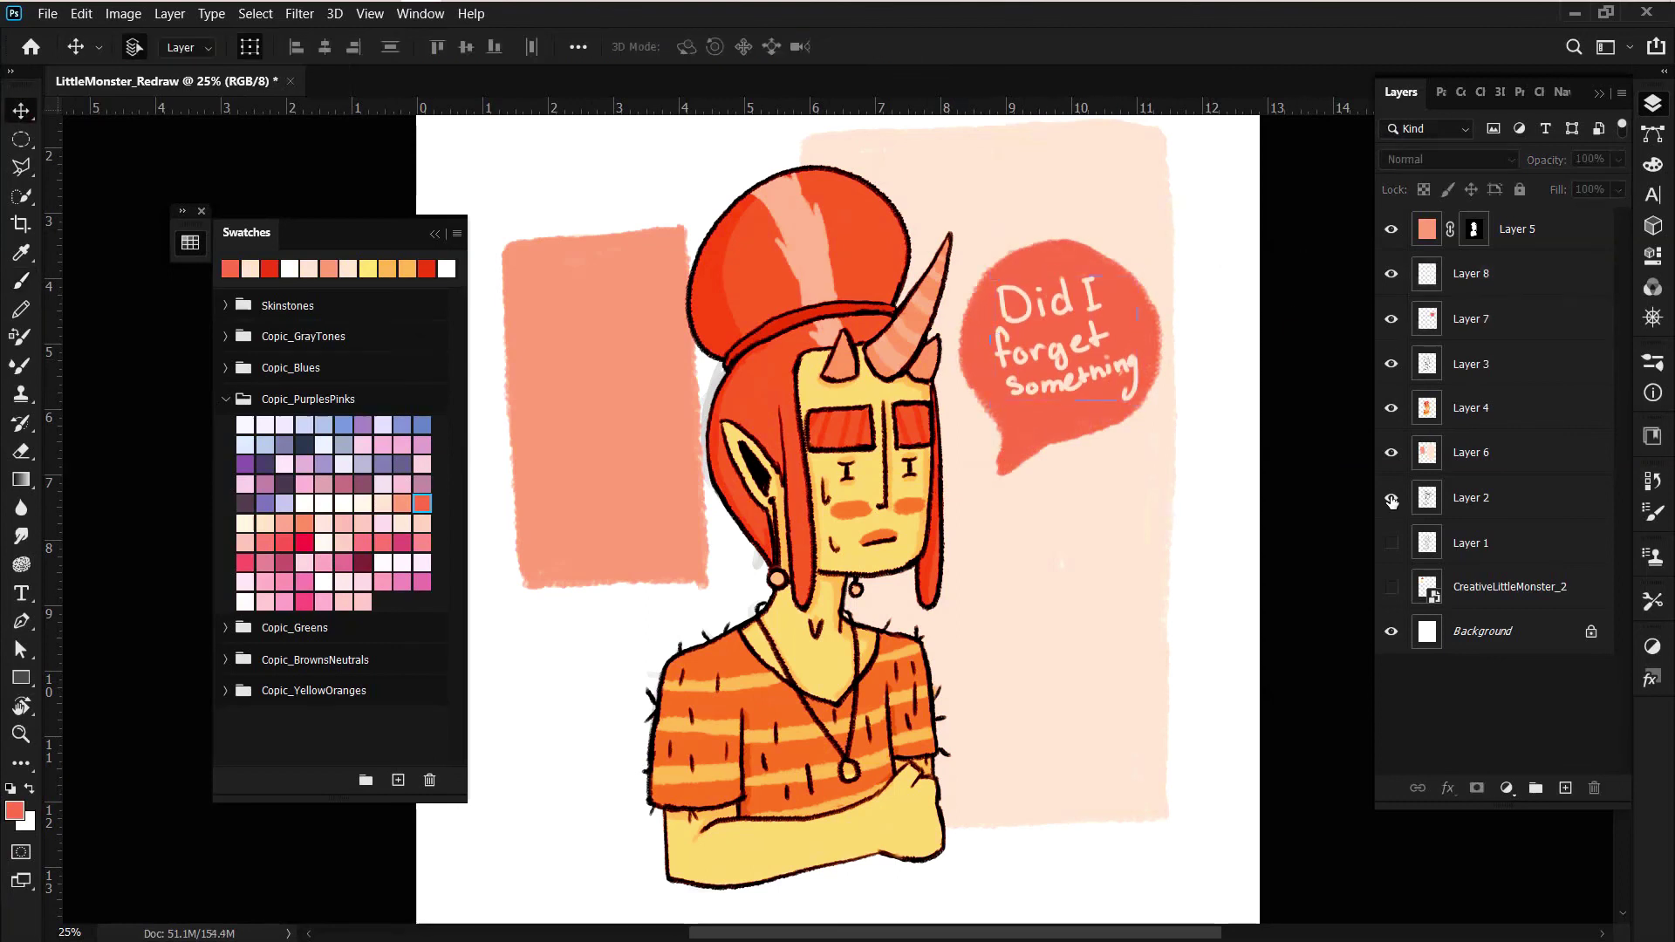
{"action": "left_click", "coordinate": [1391, 498]}
- Zoom out to view the whole finished illustration
{"action": "key", "text": "ctrl+minus"}
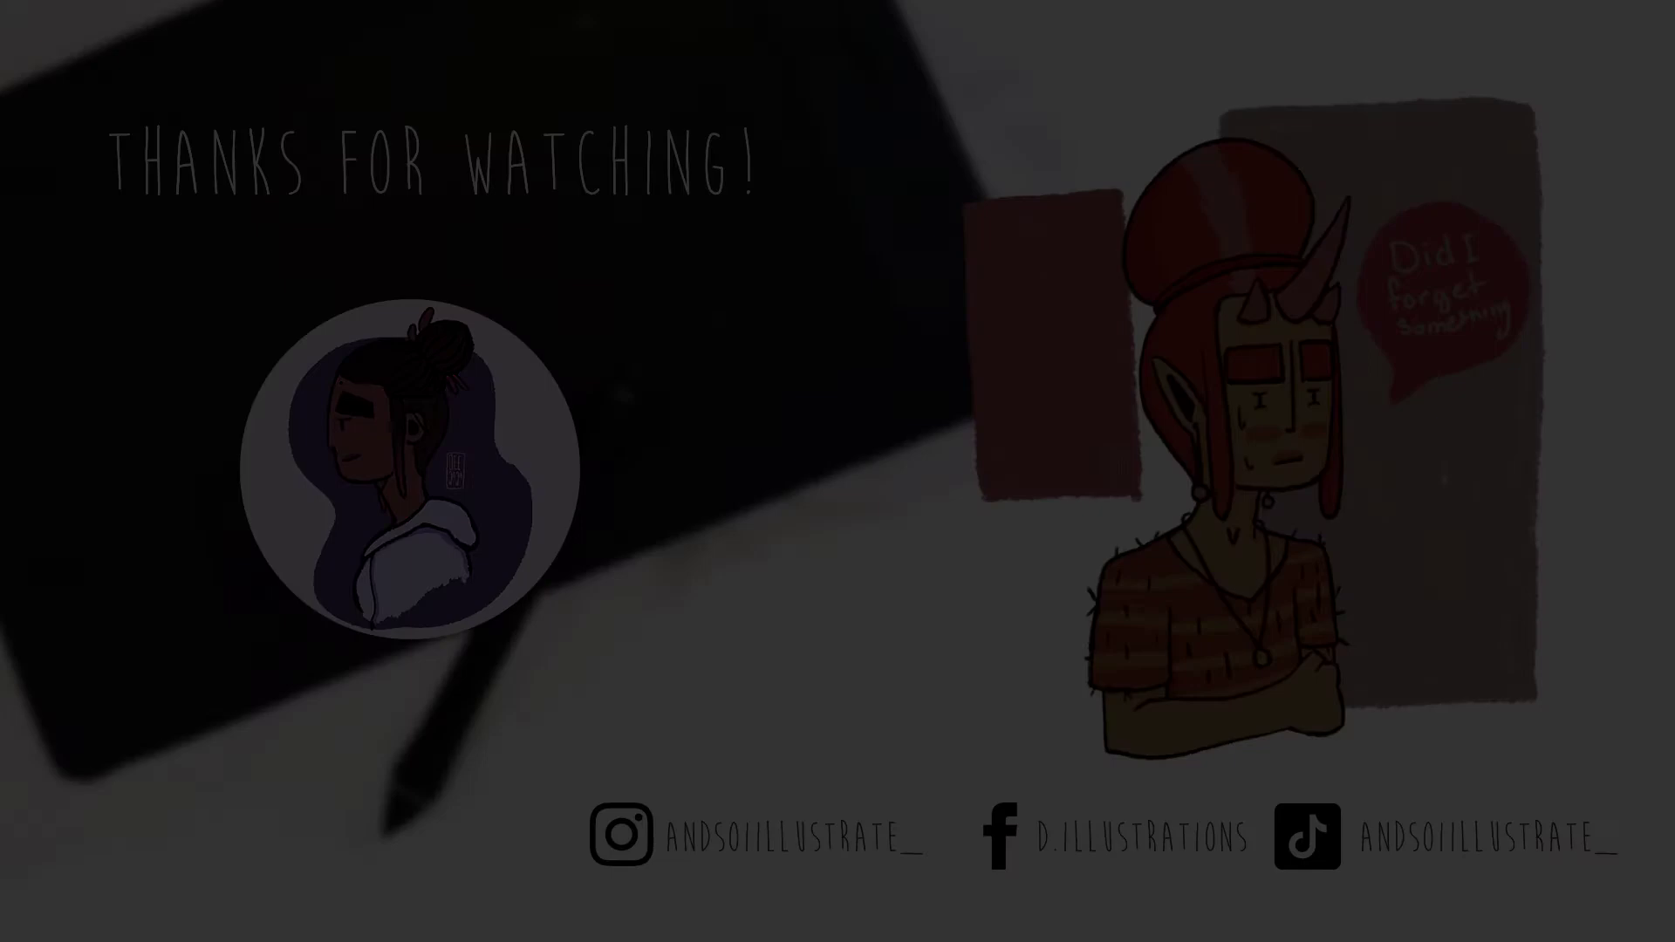